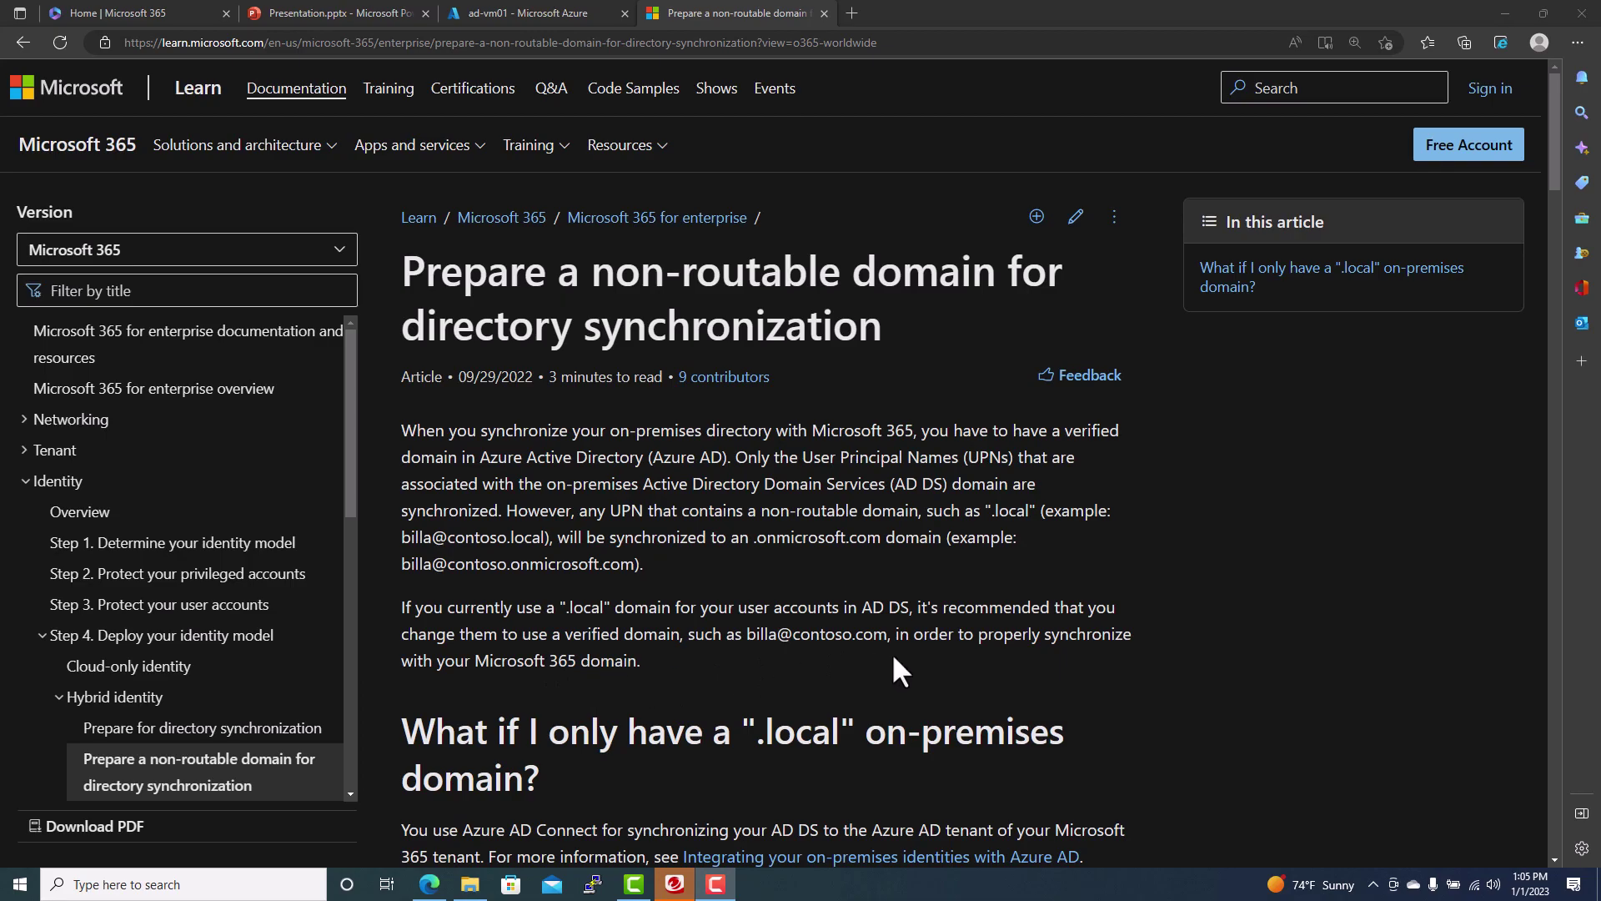
- Read down through the Microsoft Learn article on UPN suffixes for non-routable domains
scroll(1022, 617, down, 4)
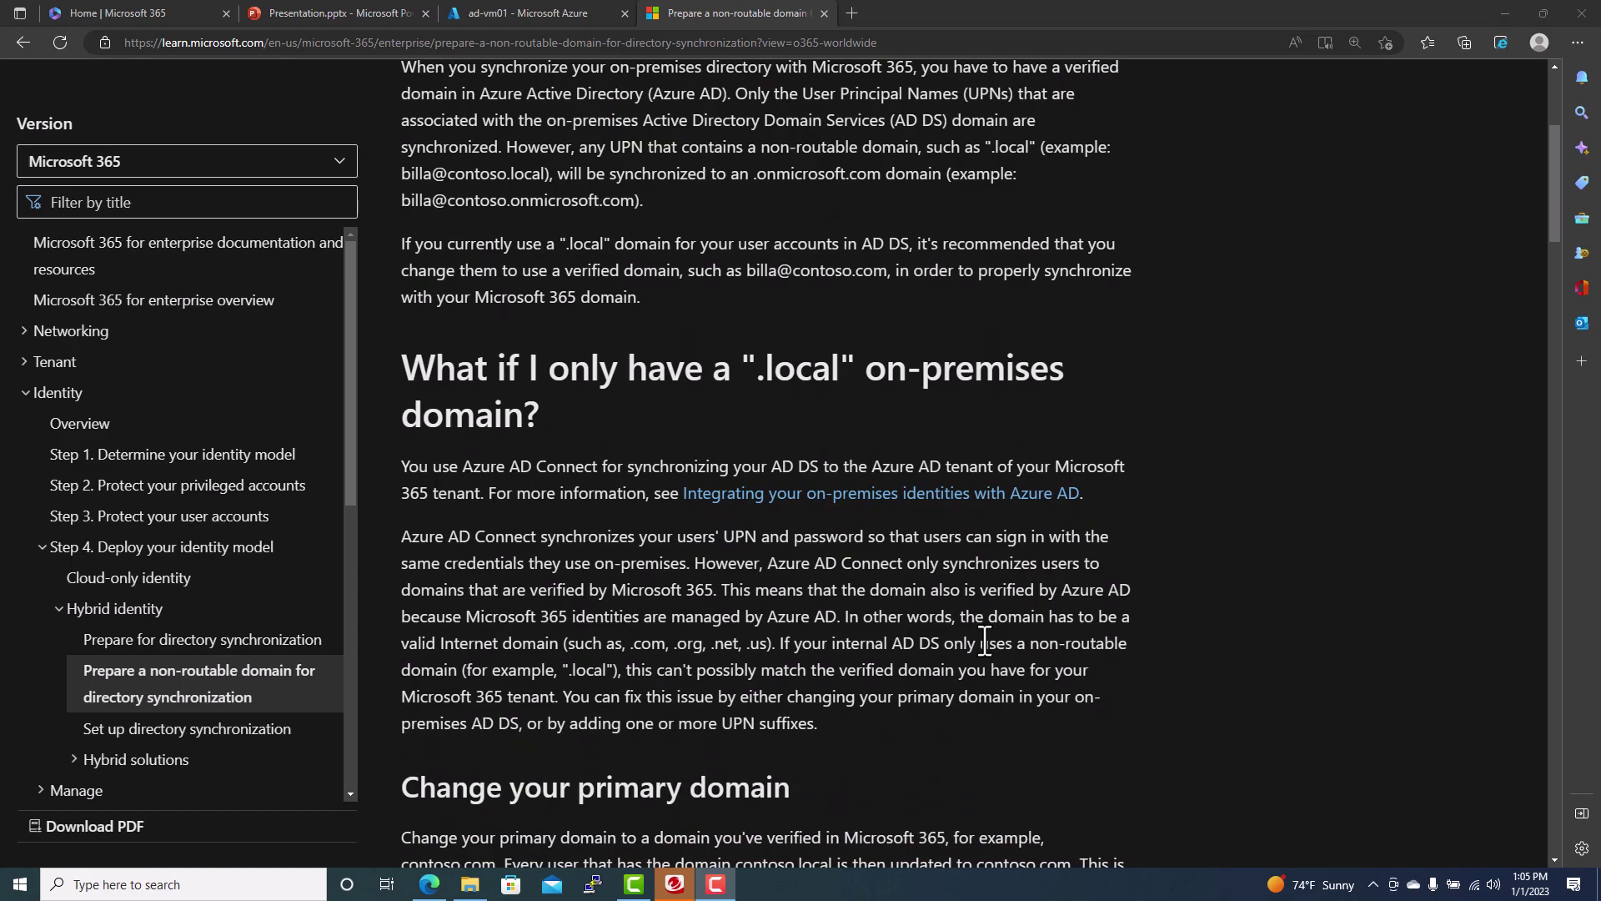
scroll(983, 641, down, 3)
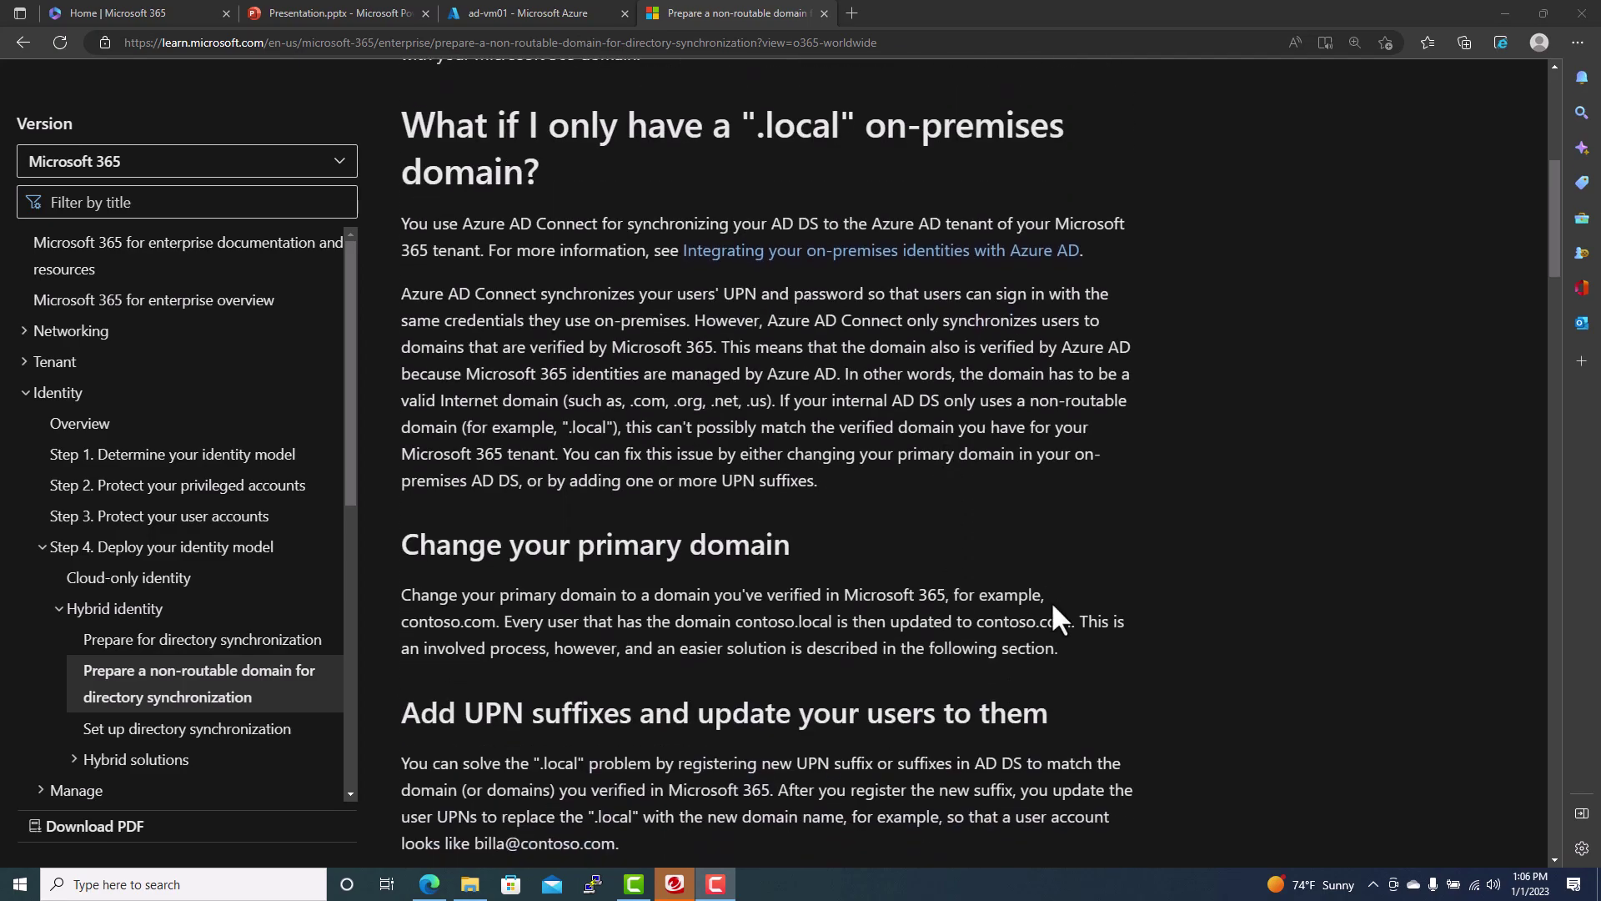
scroll(1050, 607, down, 6)
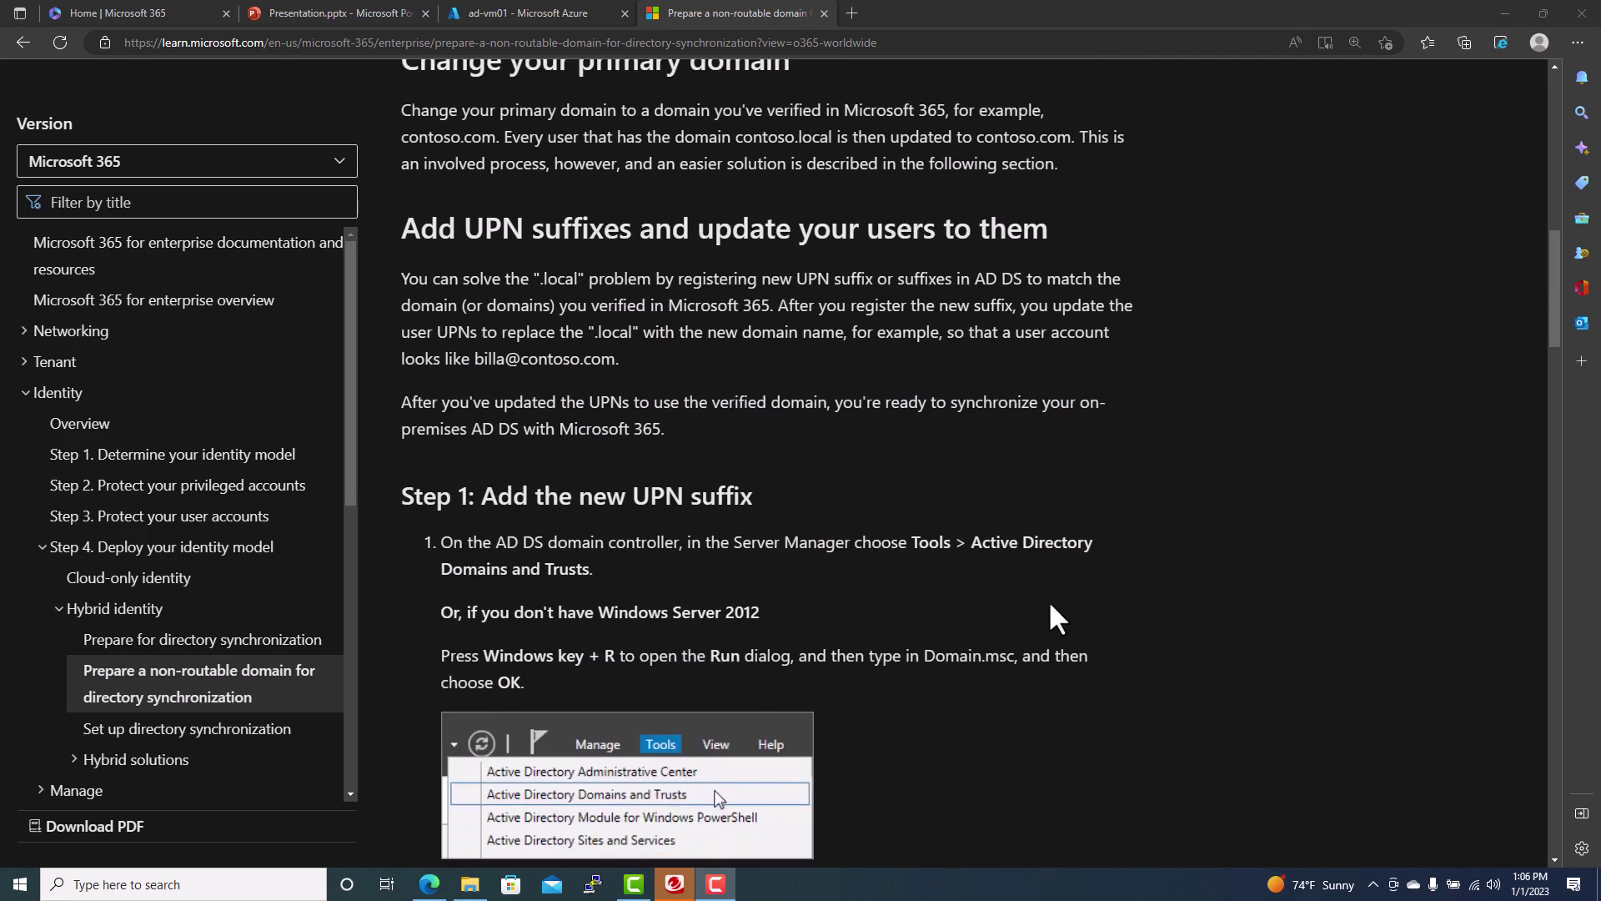
scroll(1048, 598, down, 2)
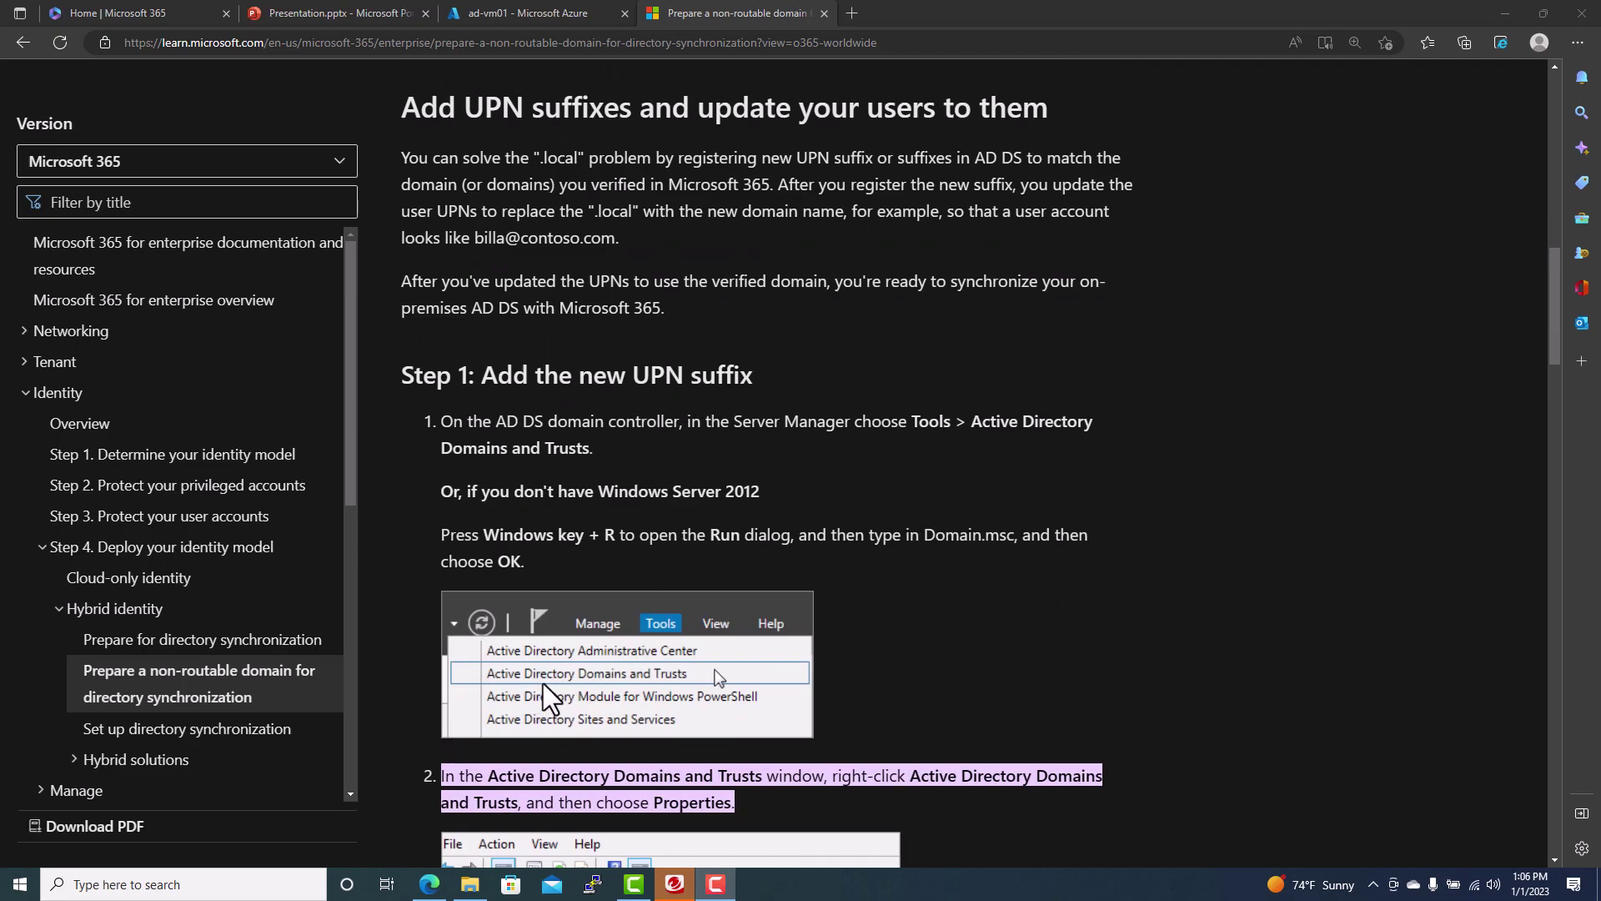
scroll(980, 629, down, 2)
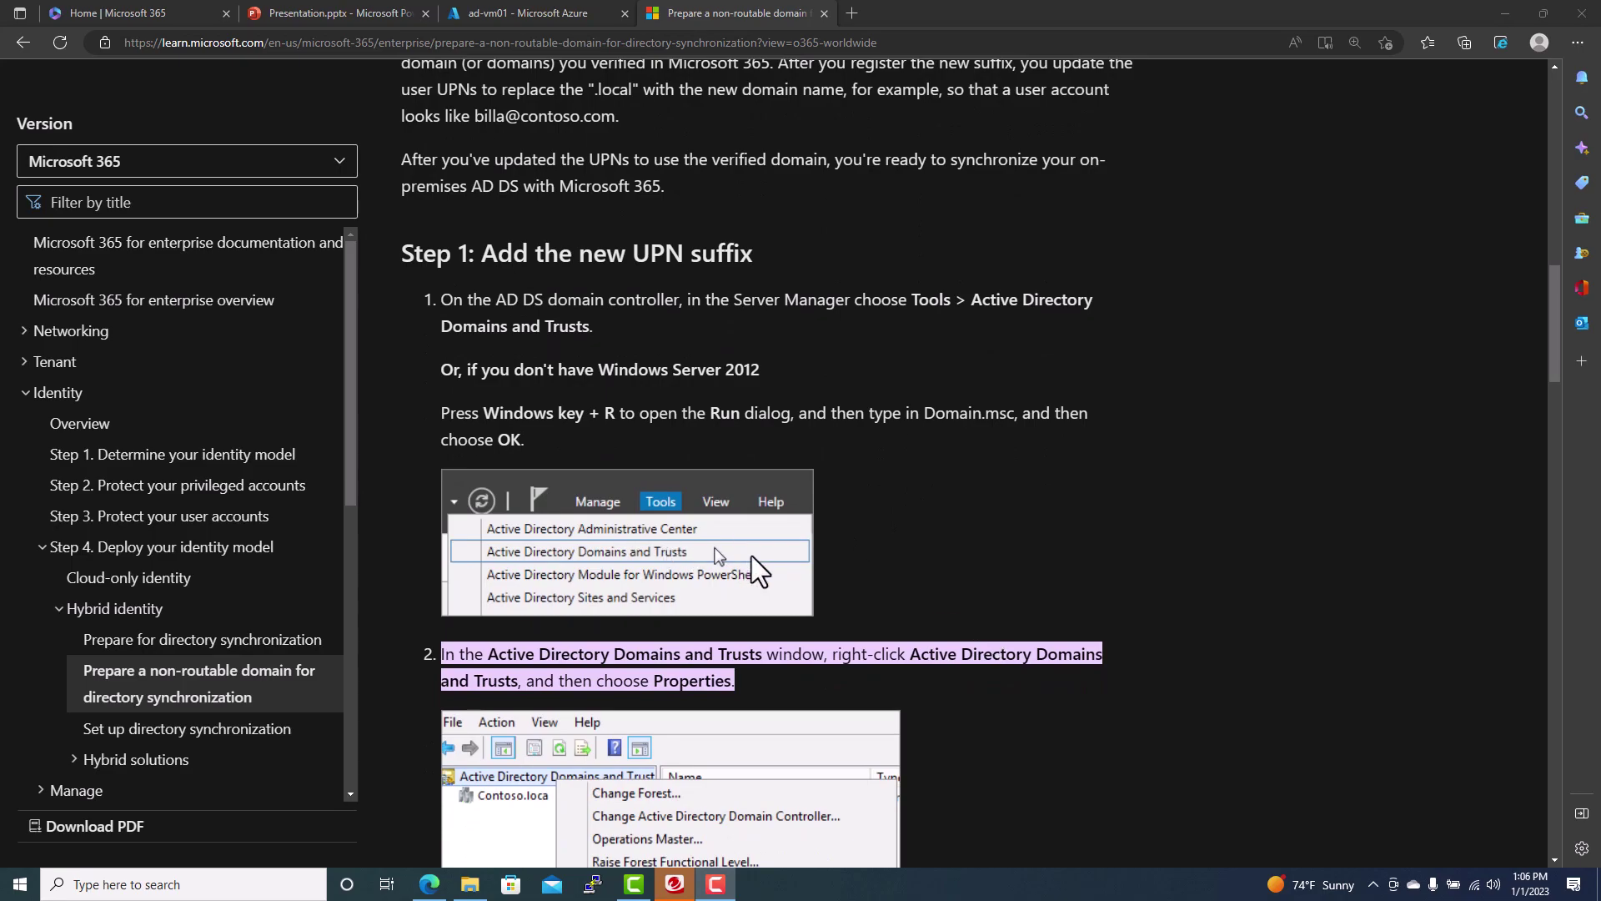
scroll(1041, 552, down, 2)
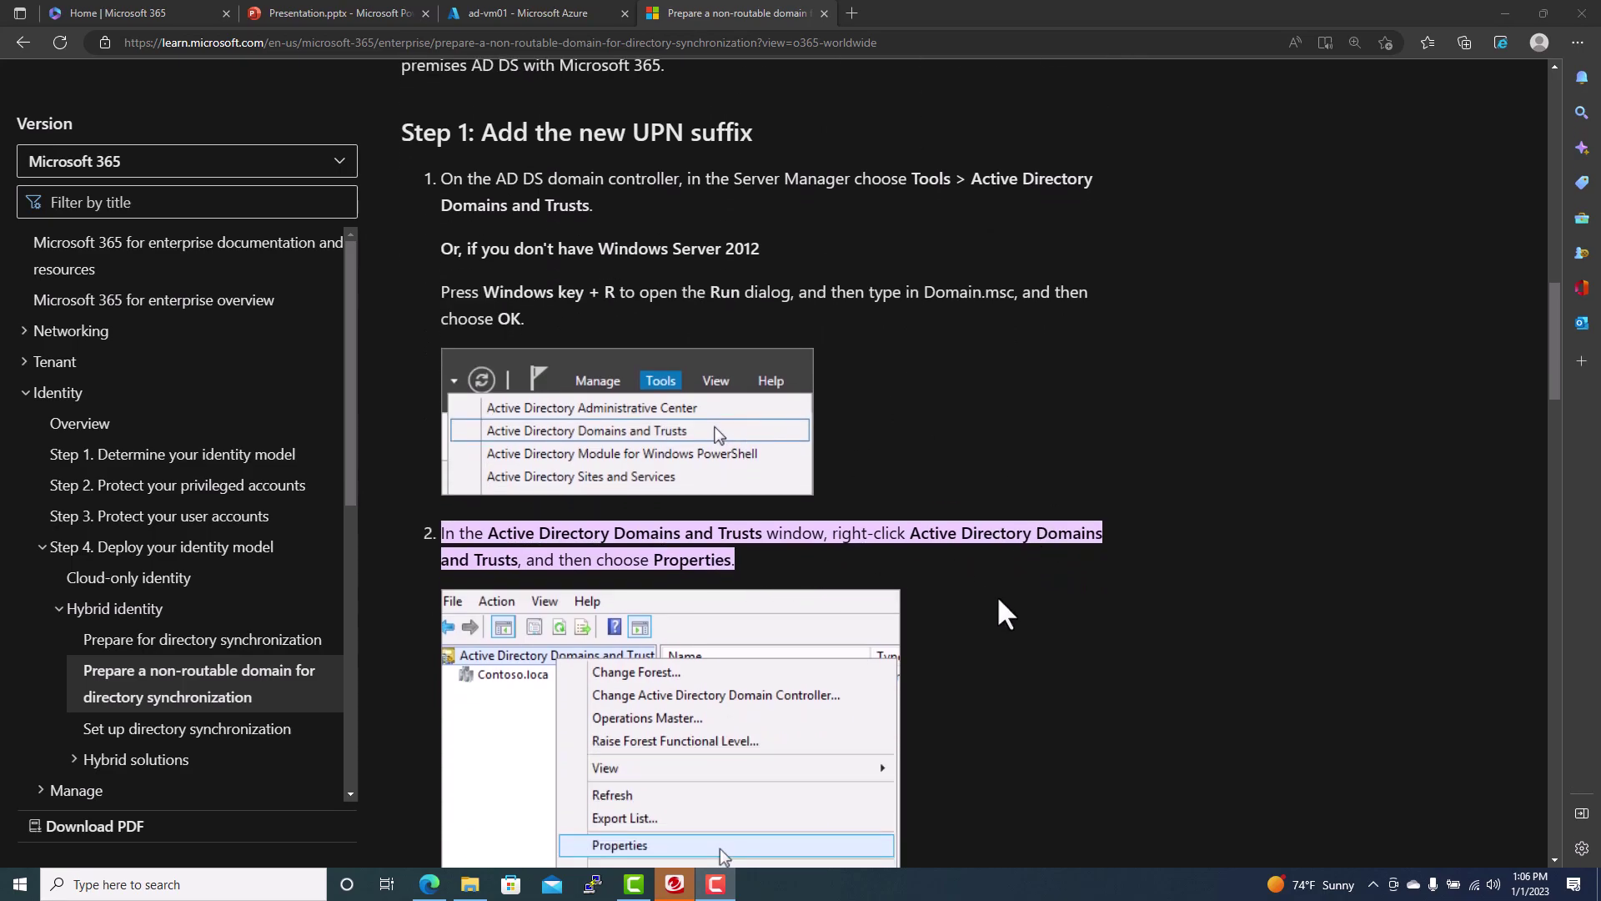
scroll(1003, 607, down, 2)
scroll(1052, 583, down, 4)
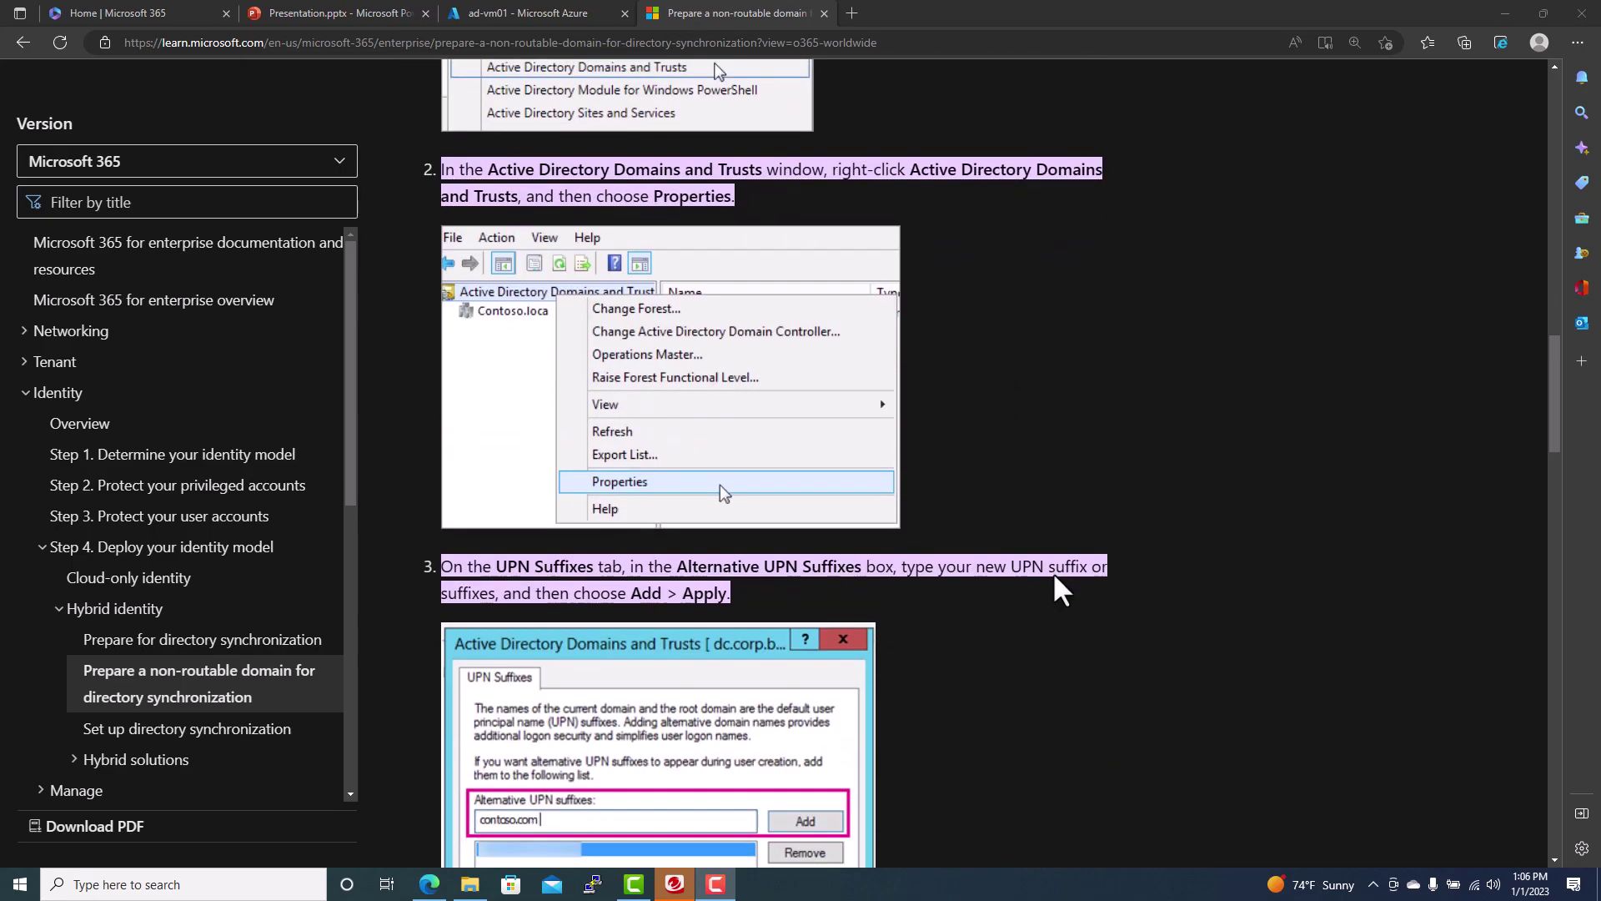
scroll(1054, 577, down, 2)
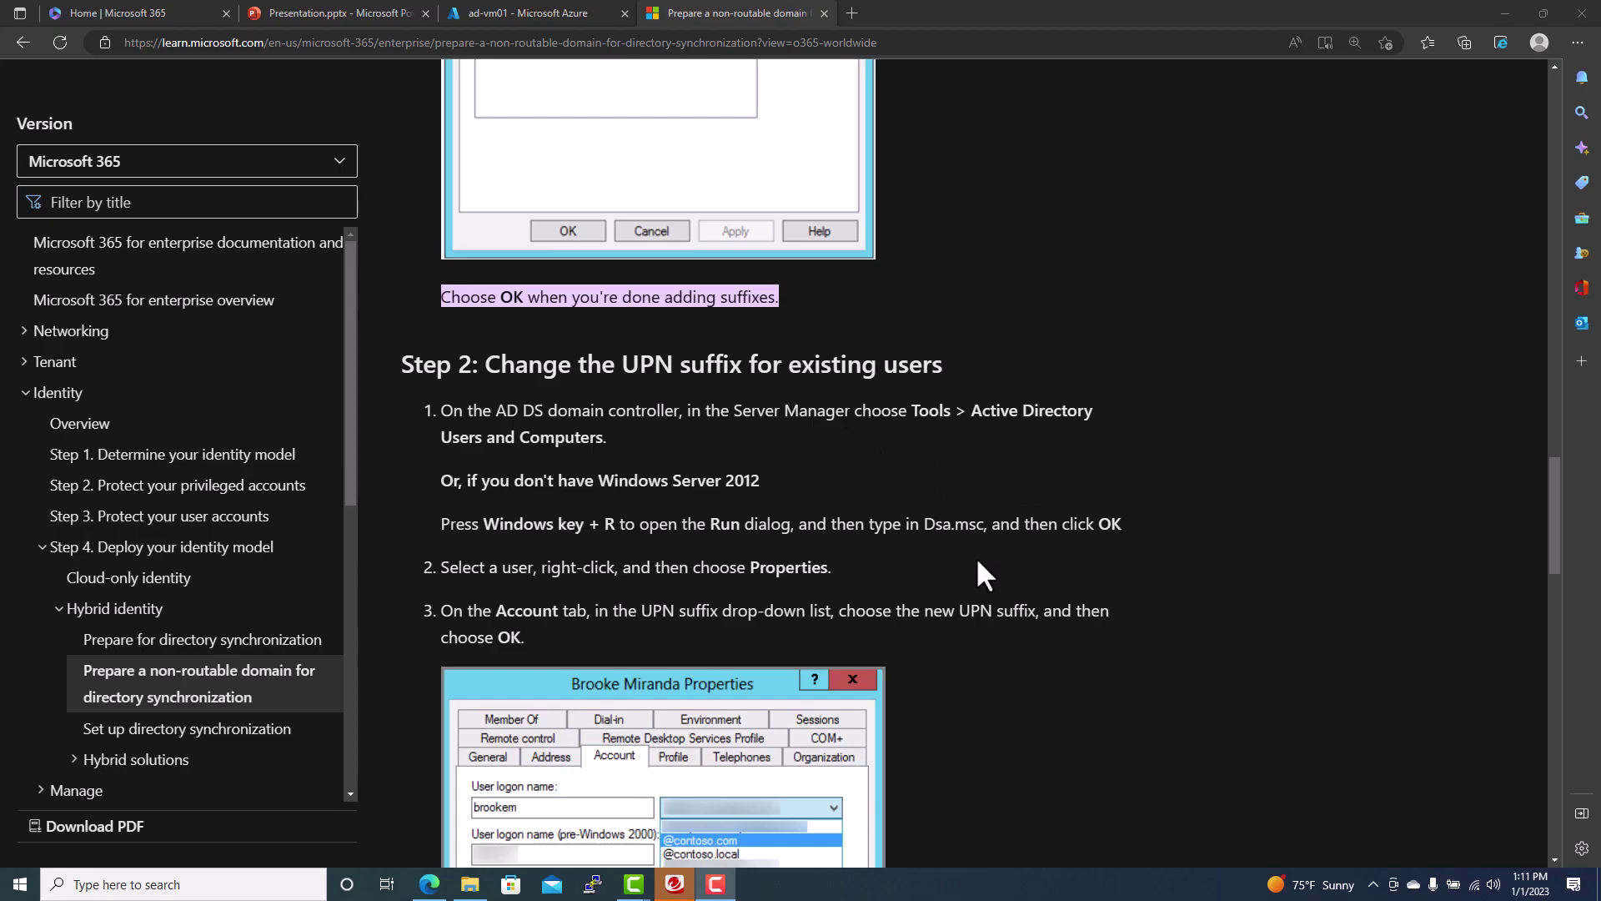
scroll(658, 452, down, 3)
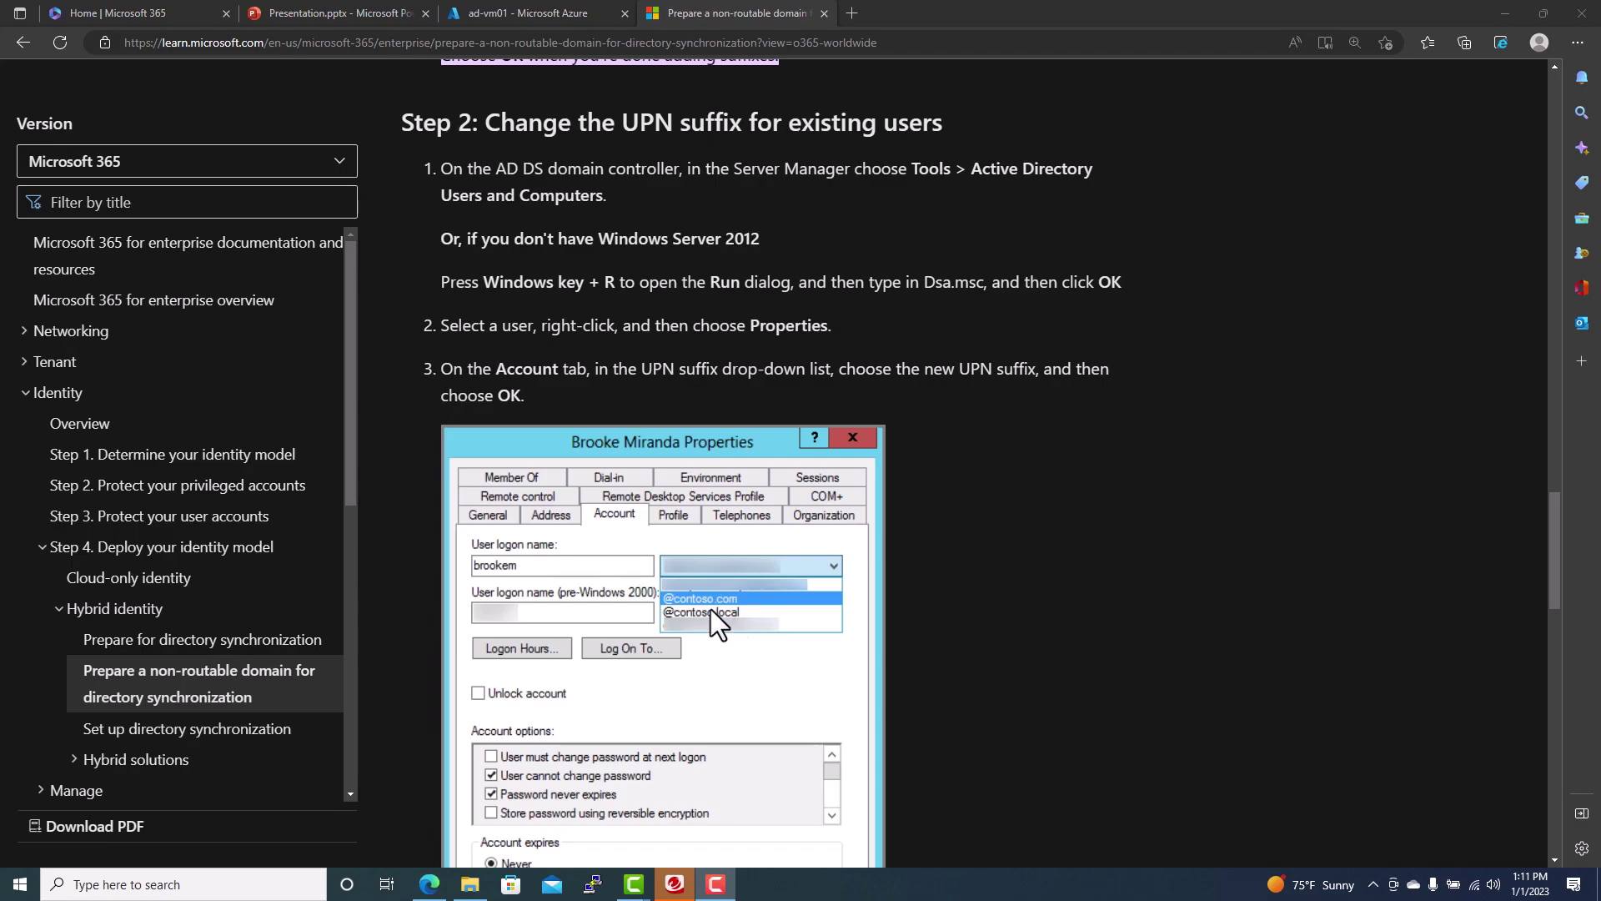
scroll(1026, 606, down, 7)
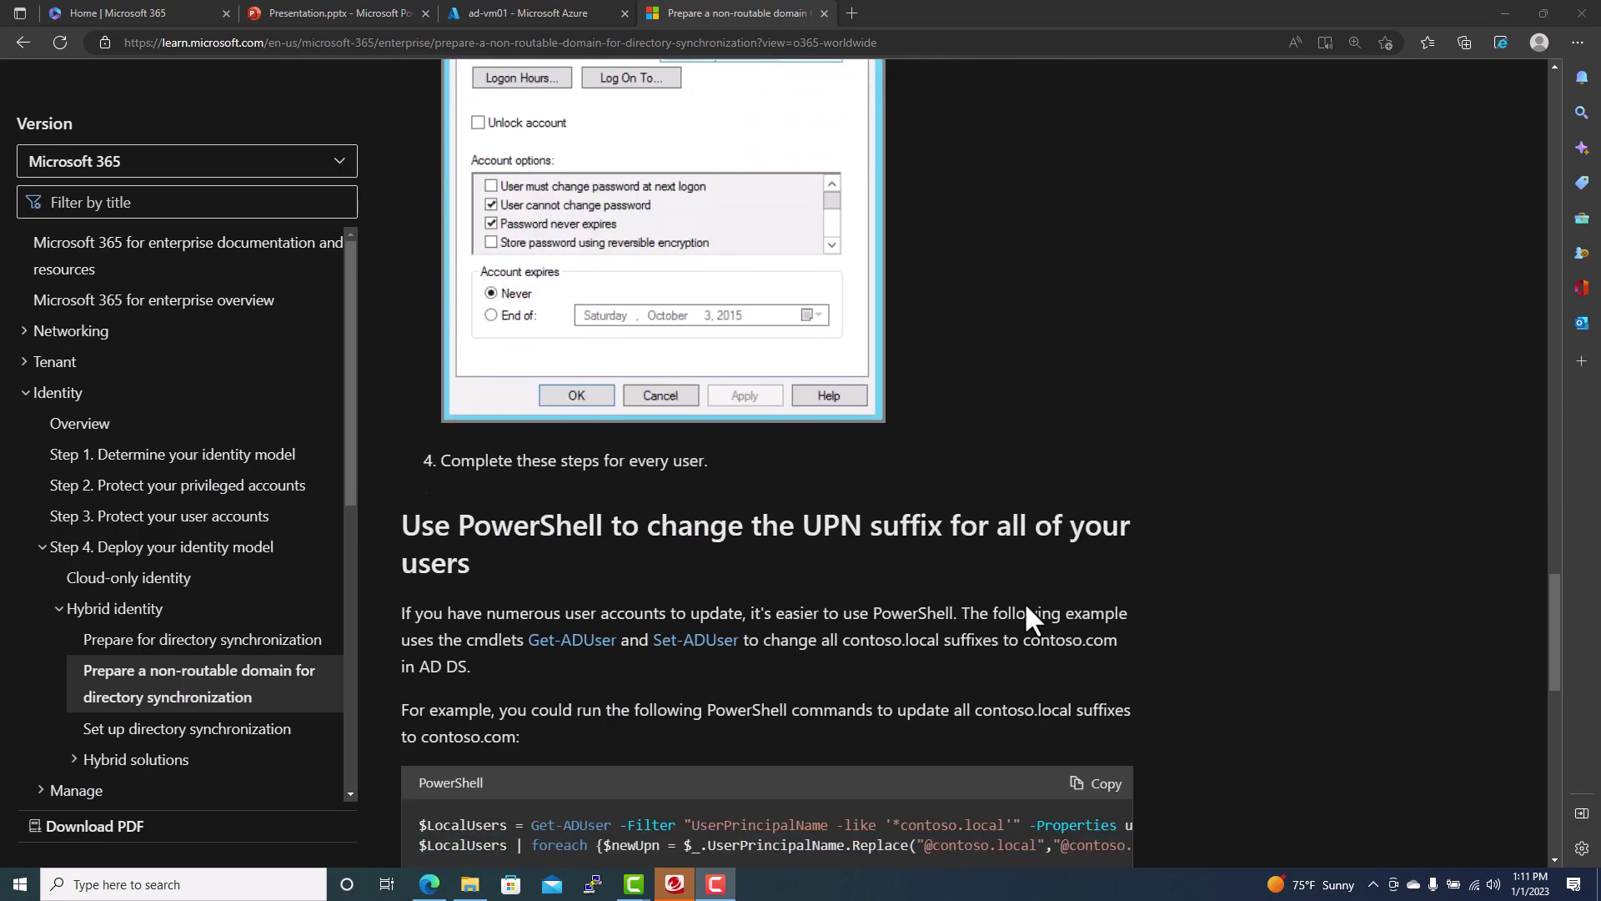
scroll(1027, 607, down, 3)
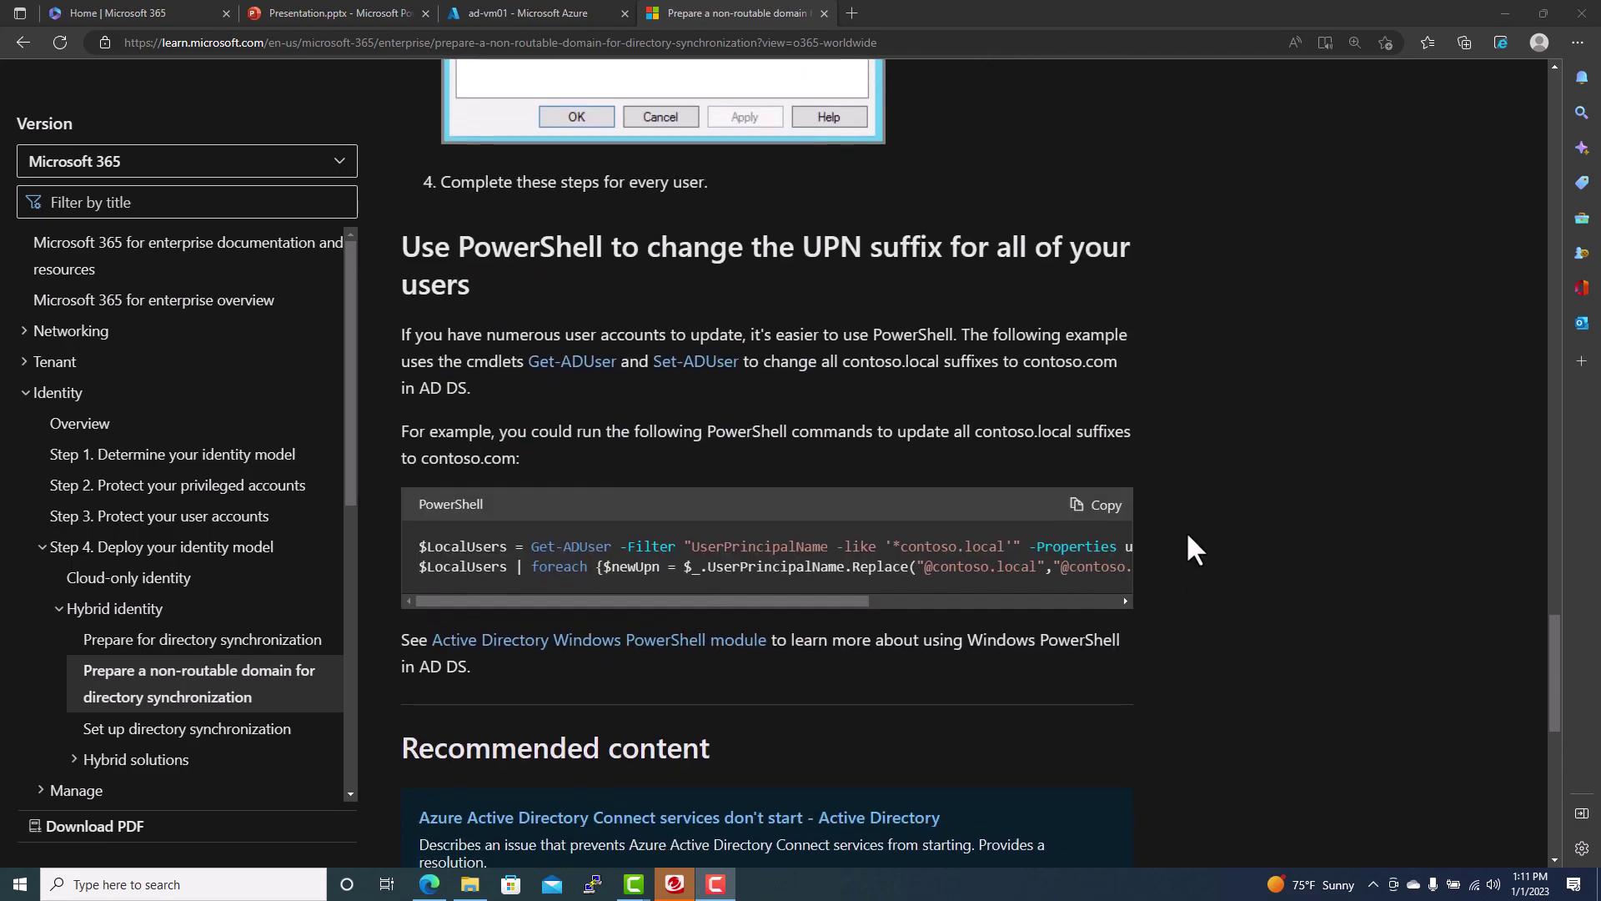
scroll(1187, 536, down, 3)
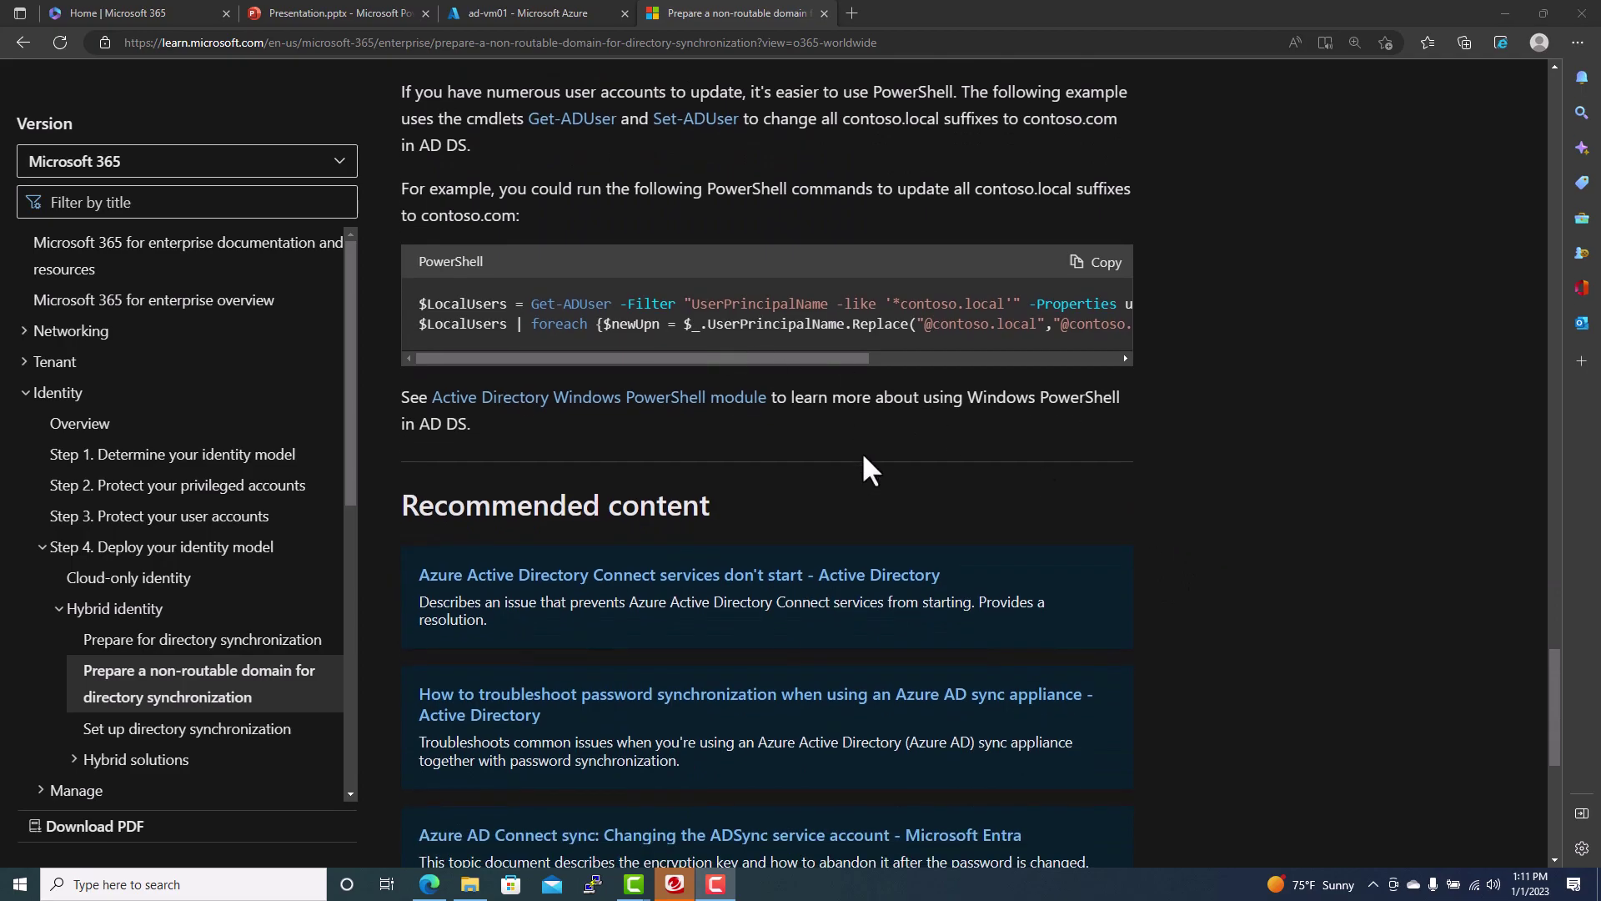
- Return to the ad-vm01 virtual machine overview in the Azure portal
scroll(1124, 497, up, 13)
scroll(1234, 498, up, 8)
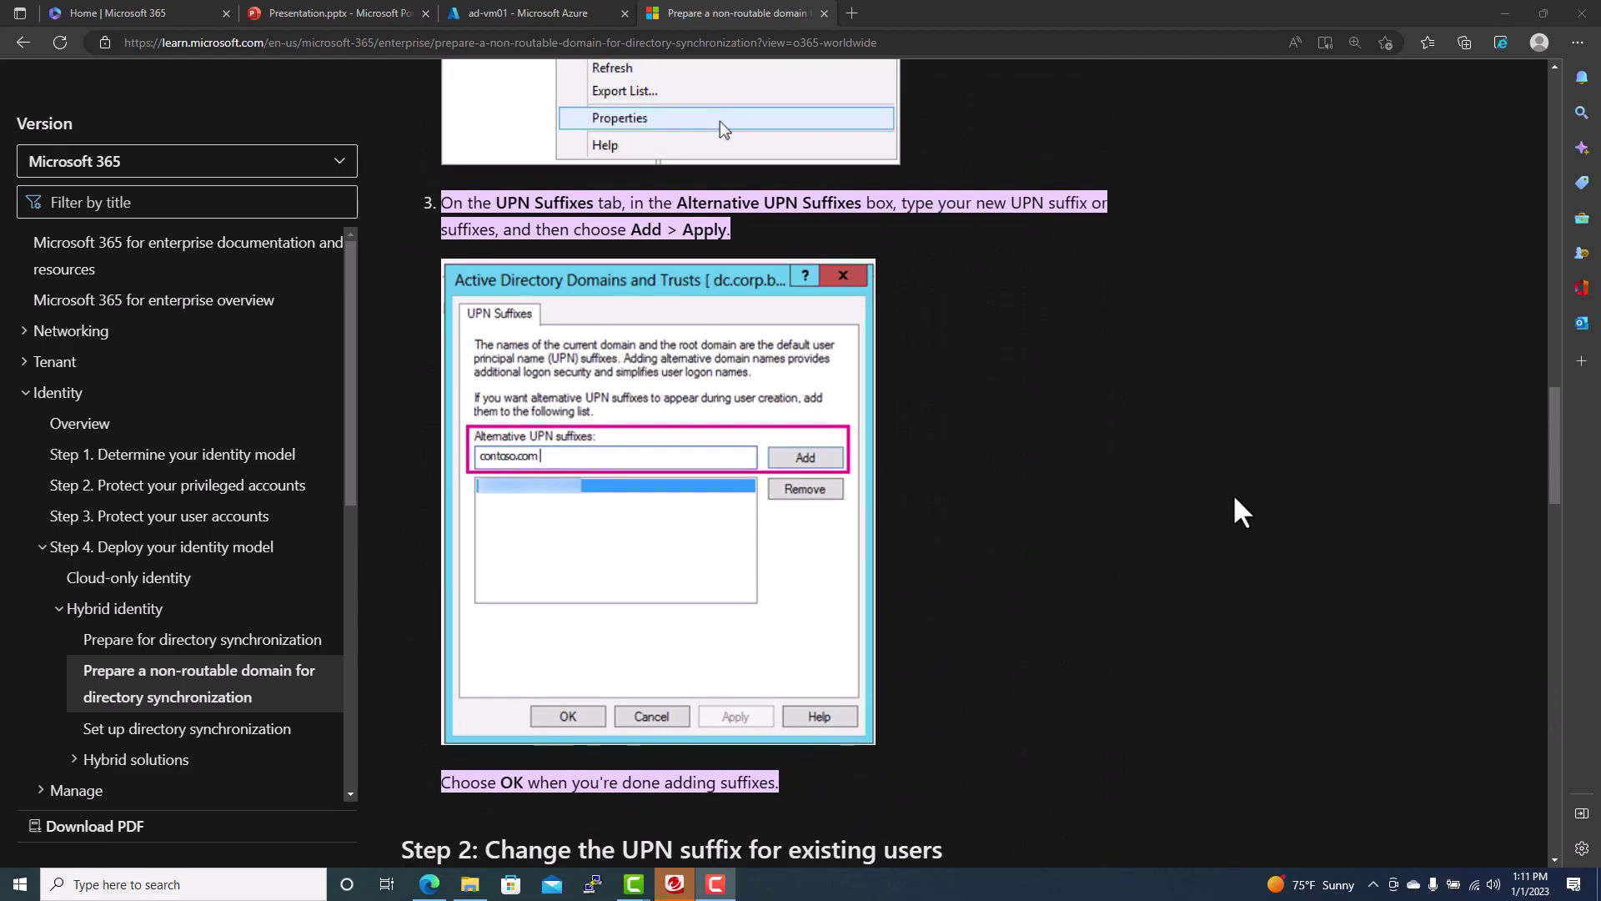
click(522, 13)
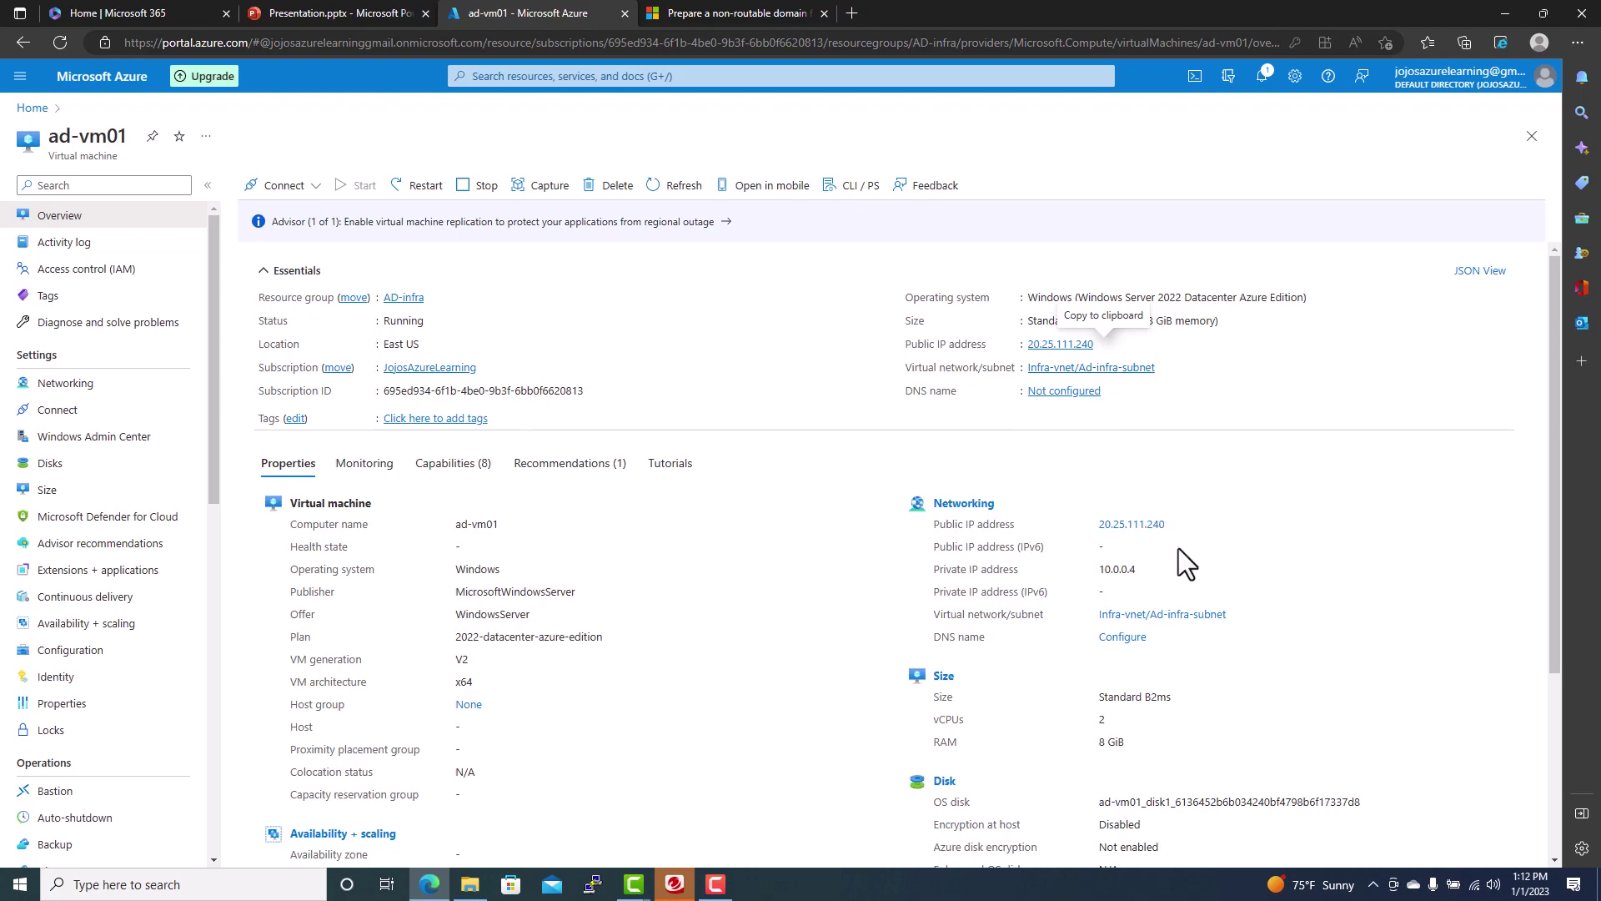
- Copy ad-vm01's public IP and connect to 20.25.111.240 over Remote Desktop with mstsc
click(1103, 345)
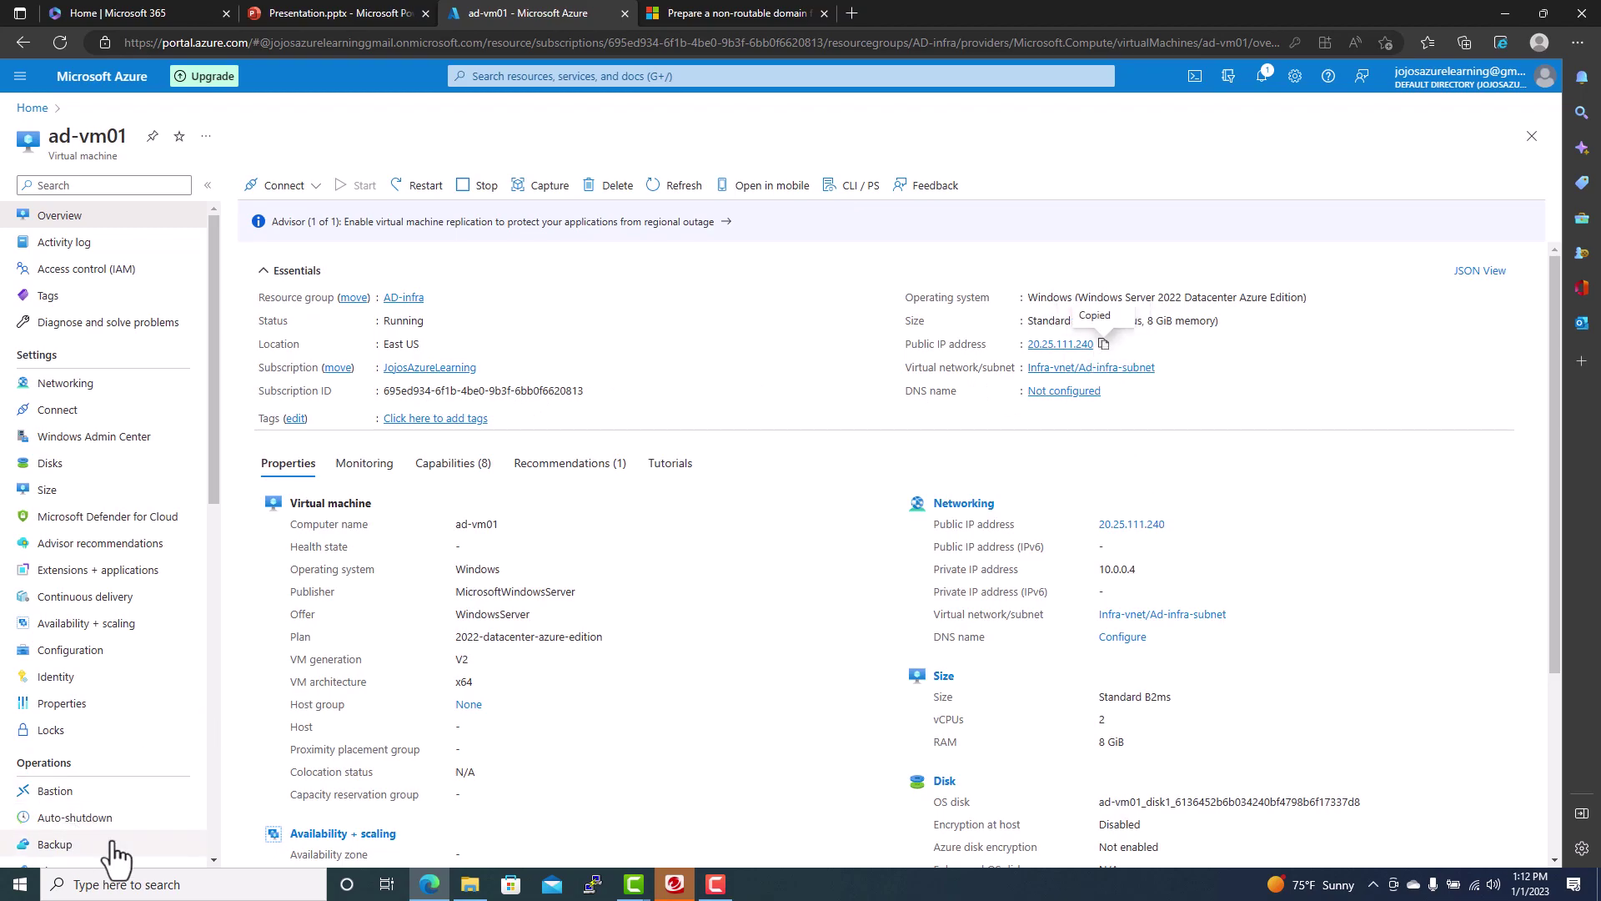
click(137, 886)
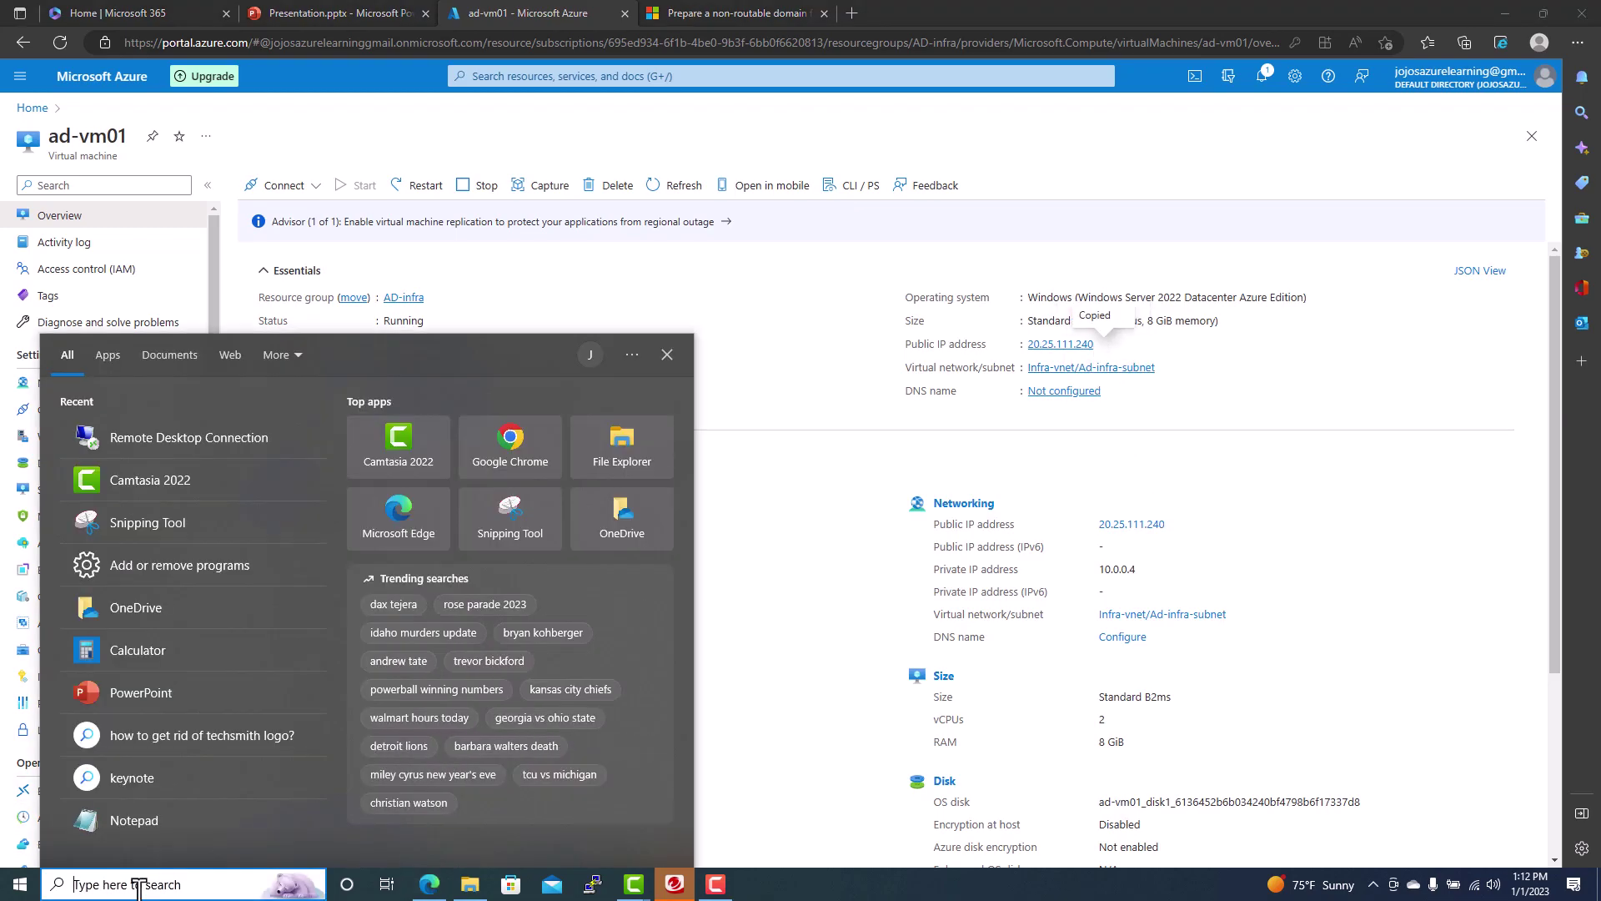
text(mstsc)
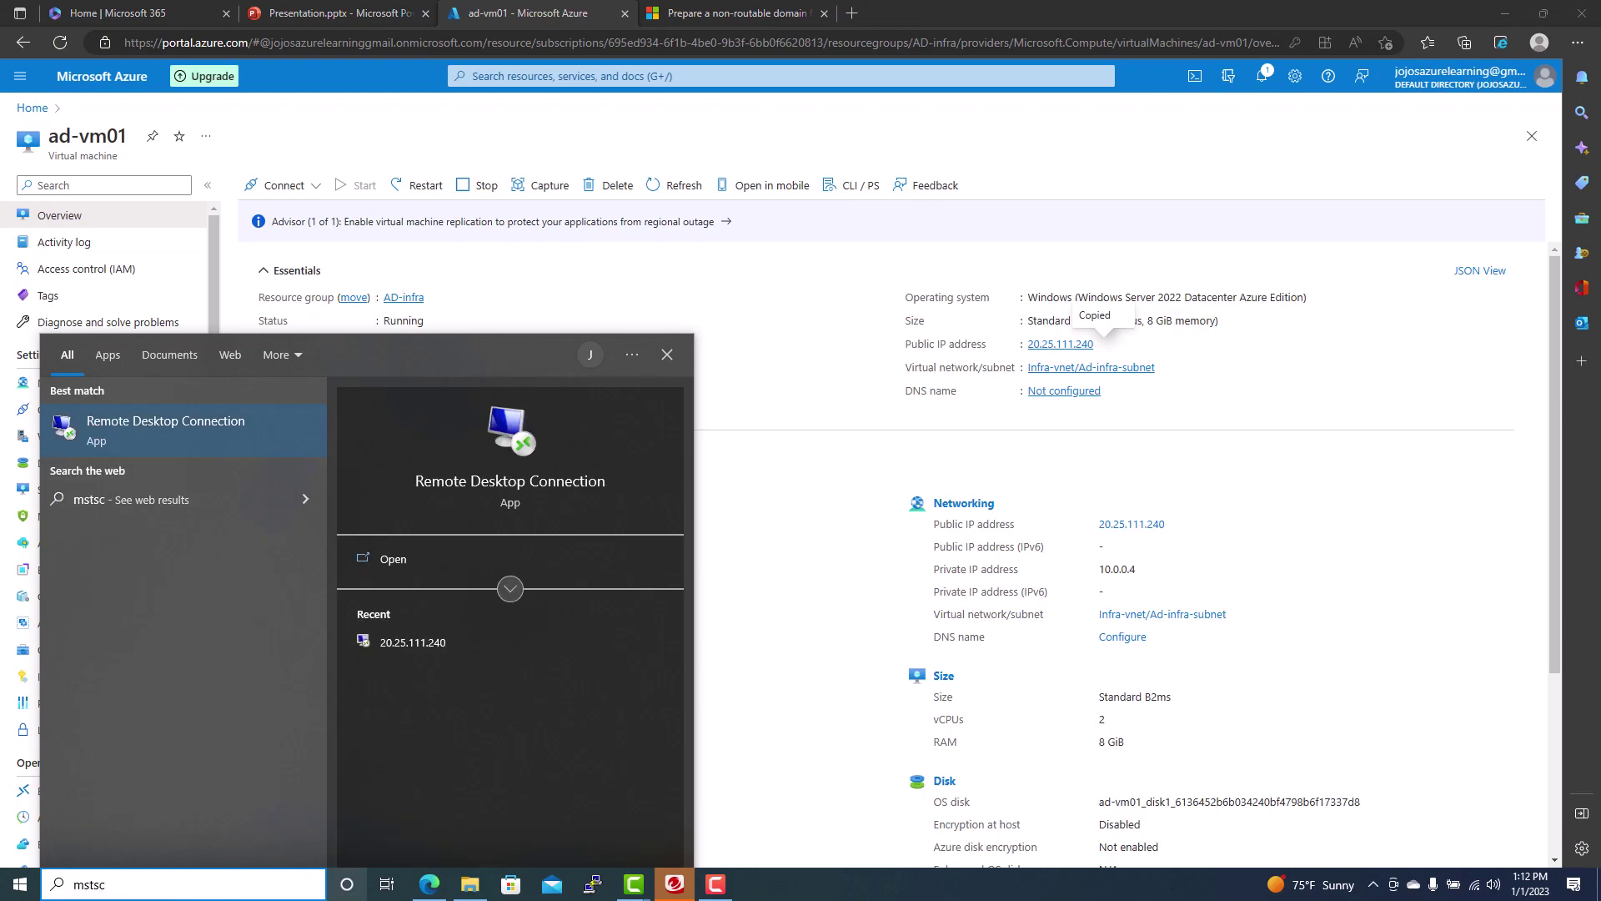
click(415, 644)
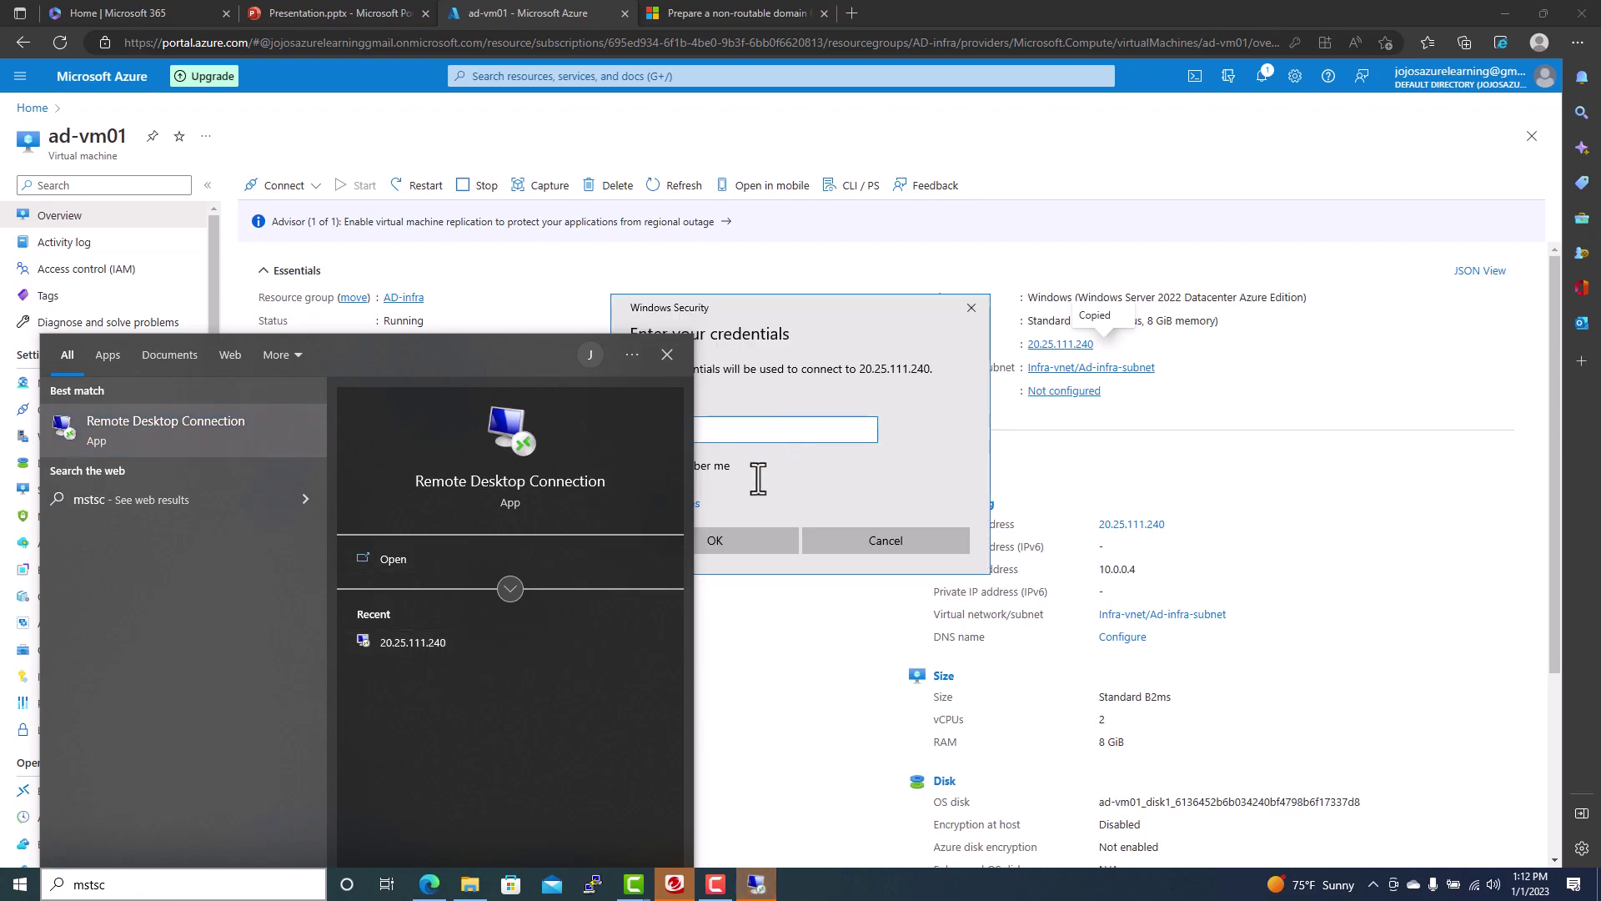
click(715, 542)
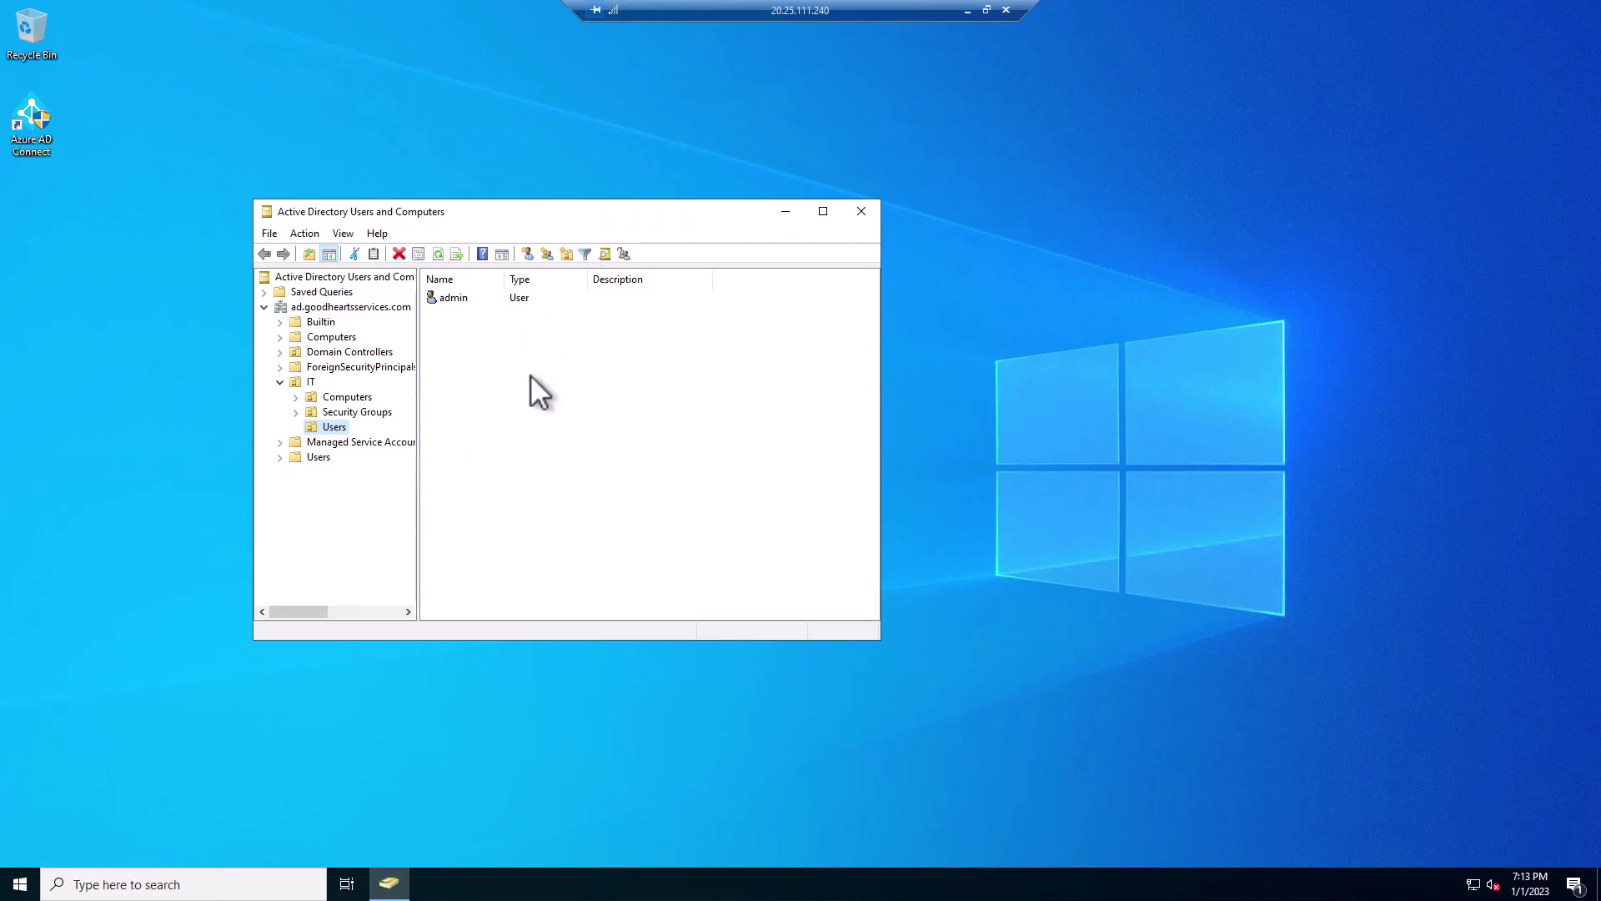
right_click(478, 387)
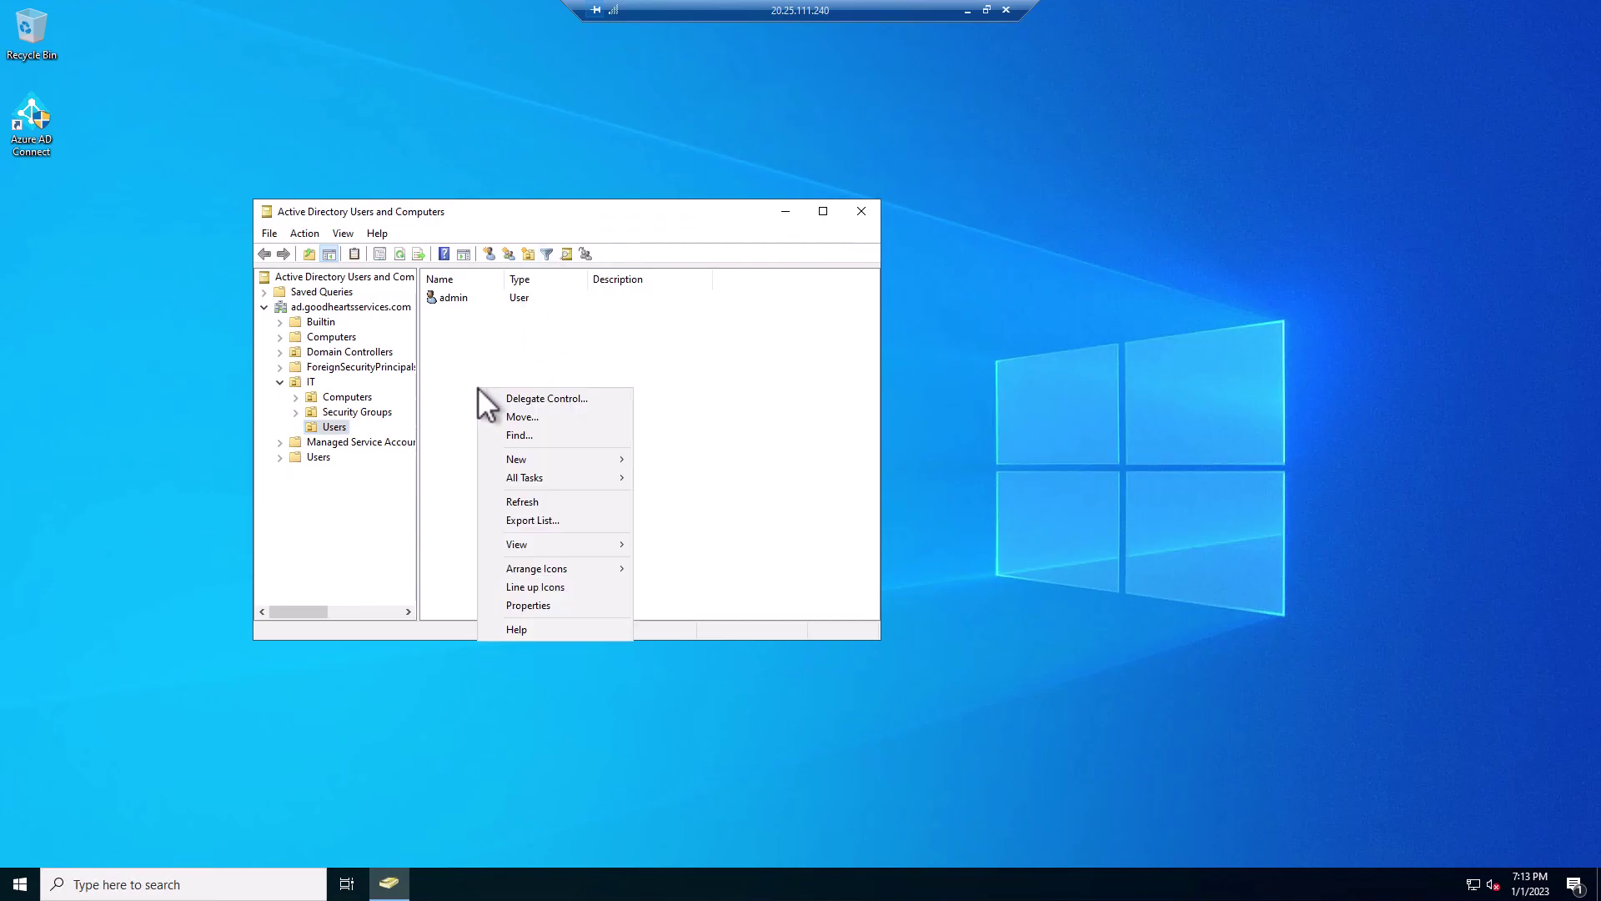
mouse_move(584, 461)
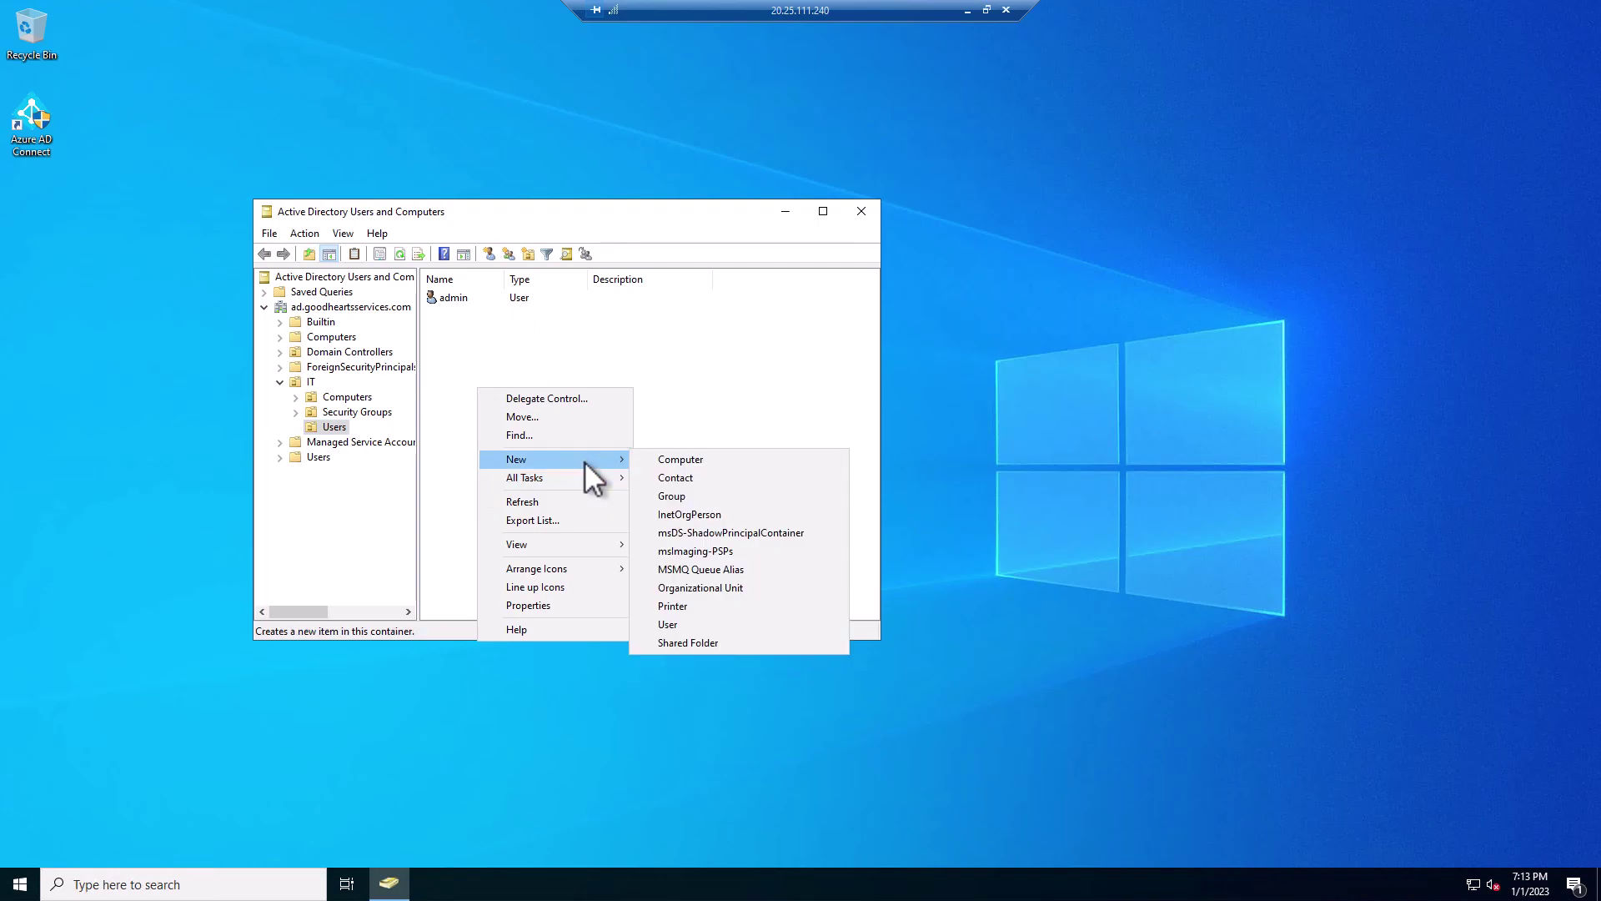
click(687, 622)
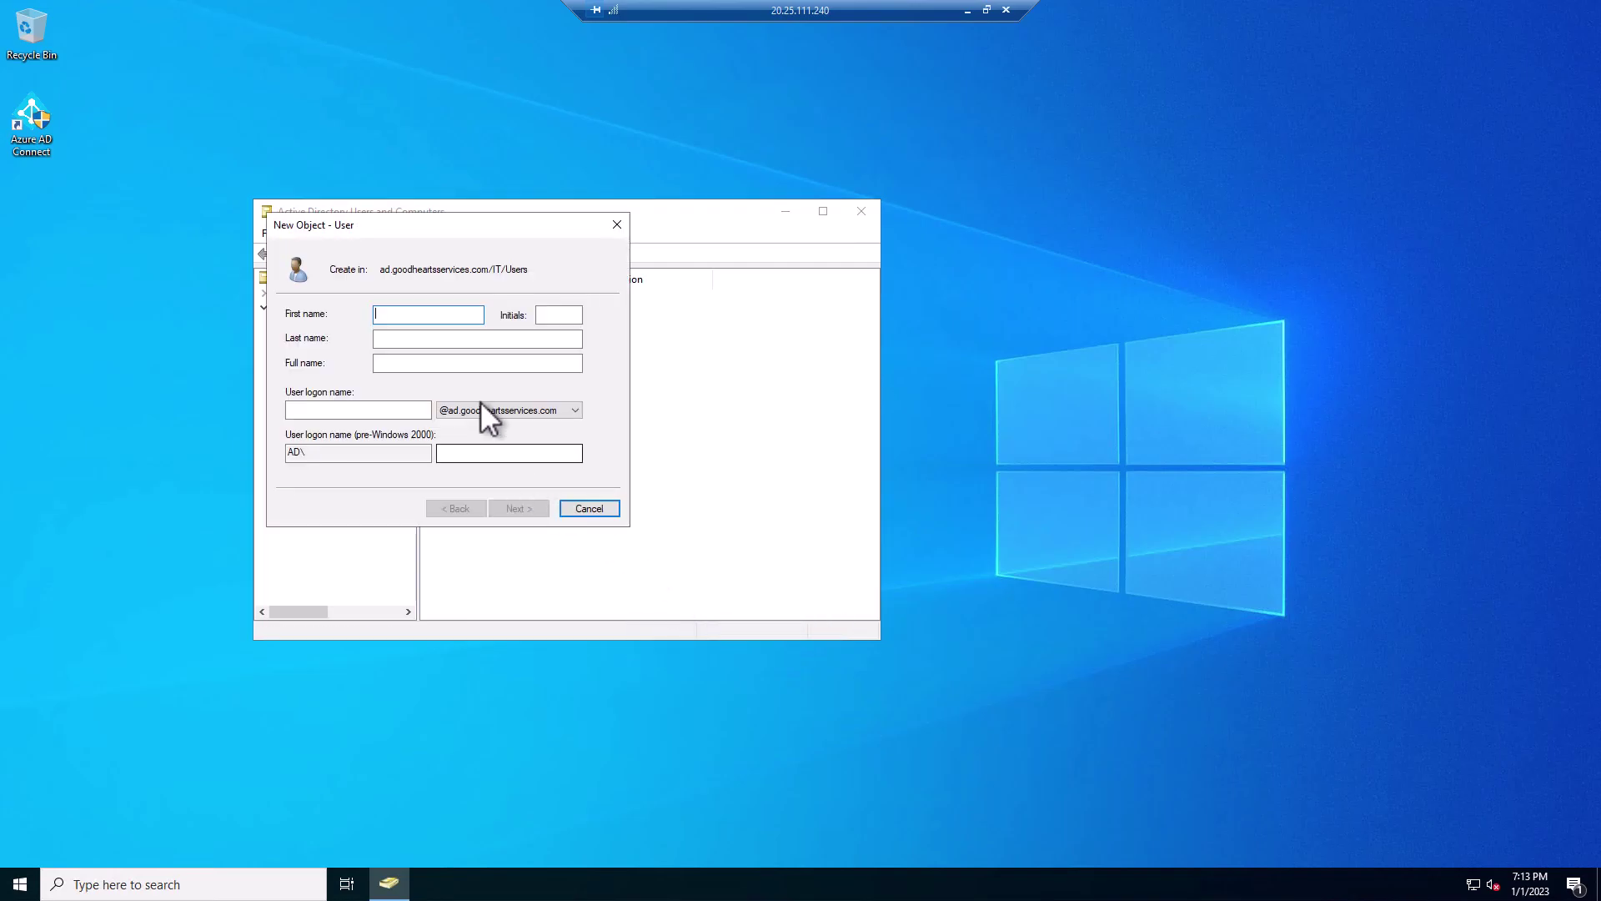
text(test)
click(382, 414)
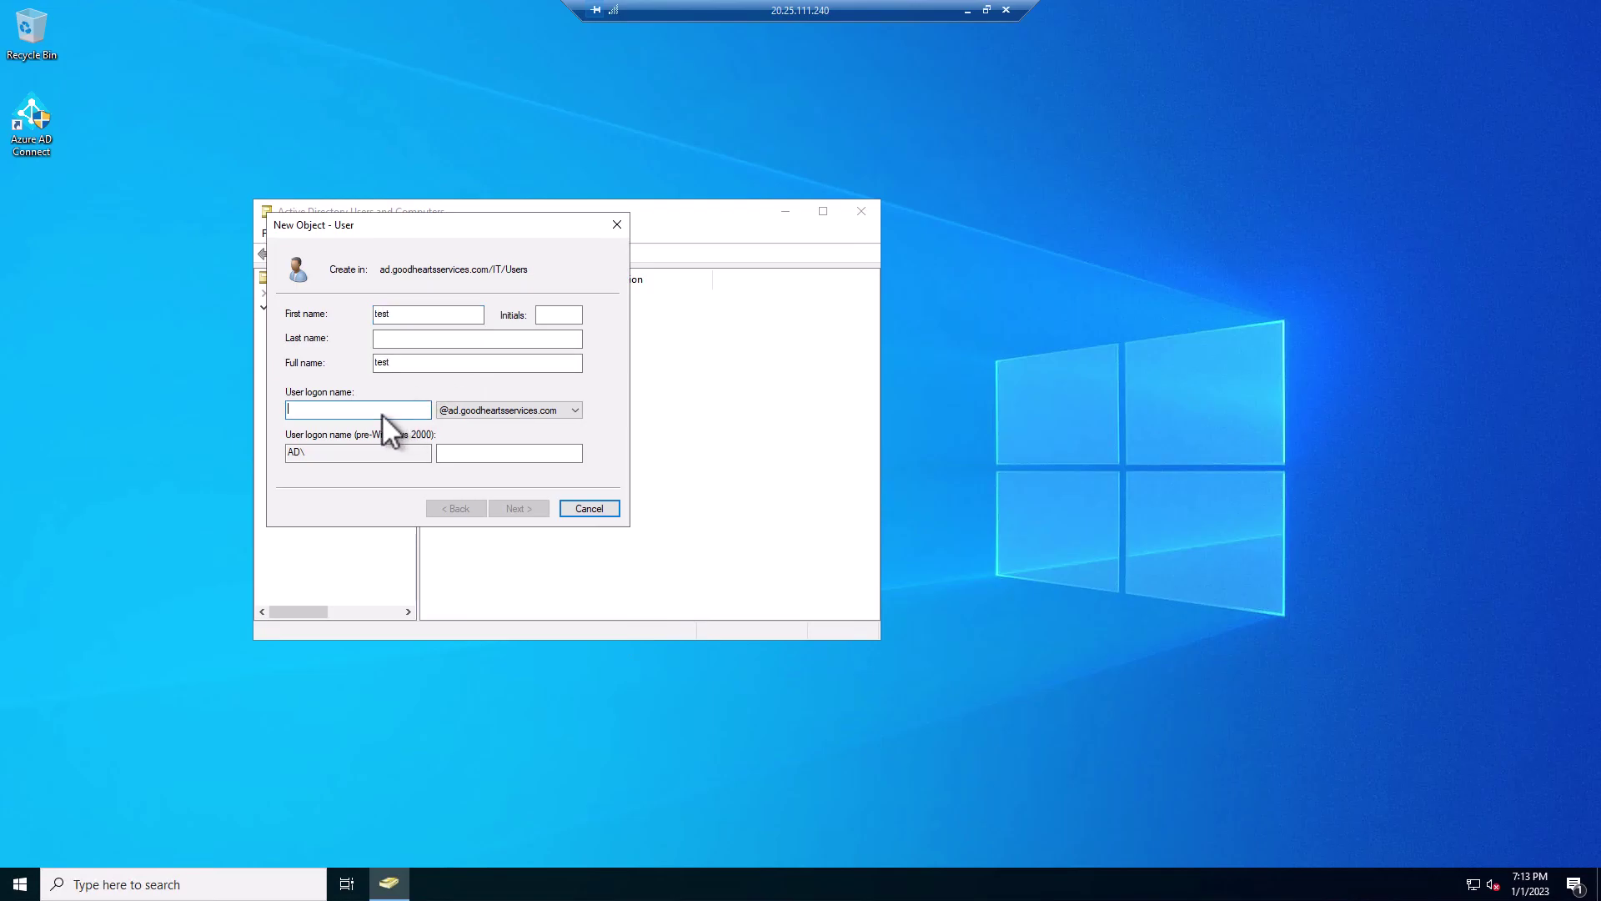
text(test)
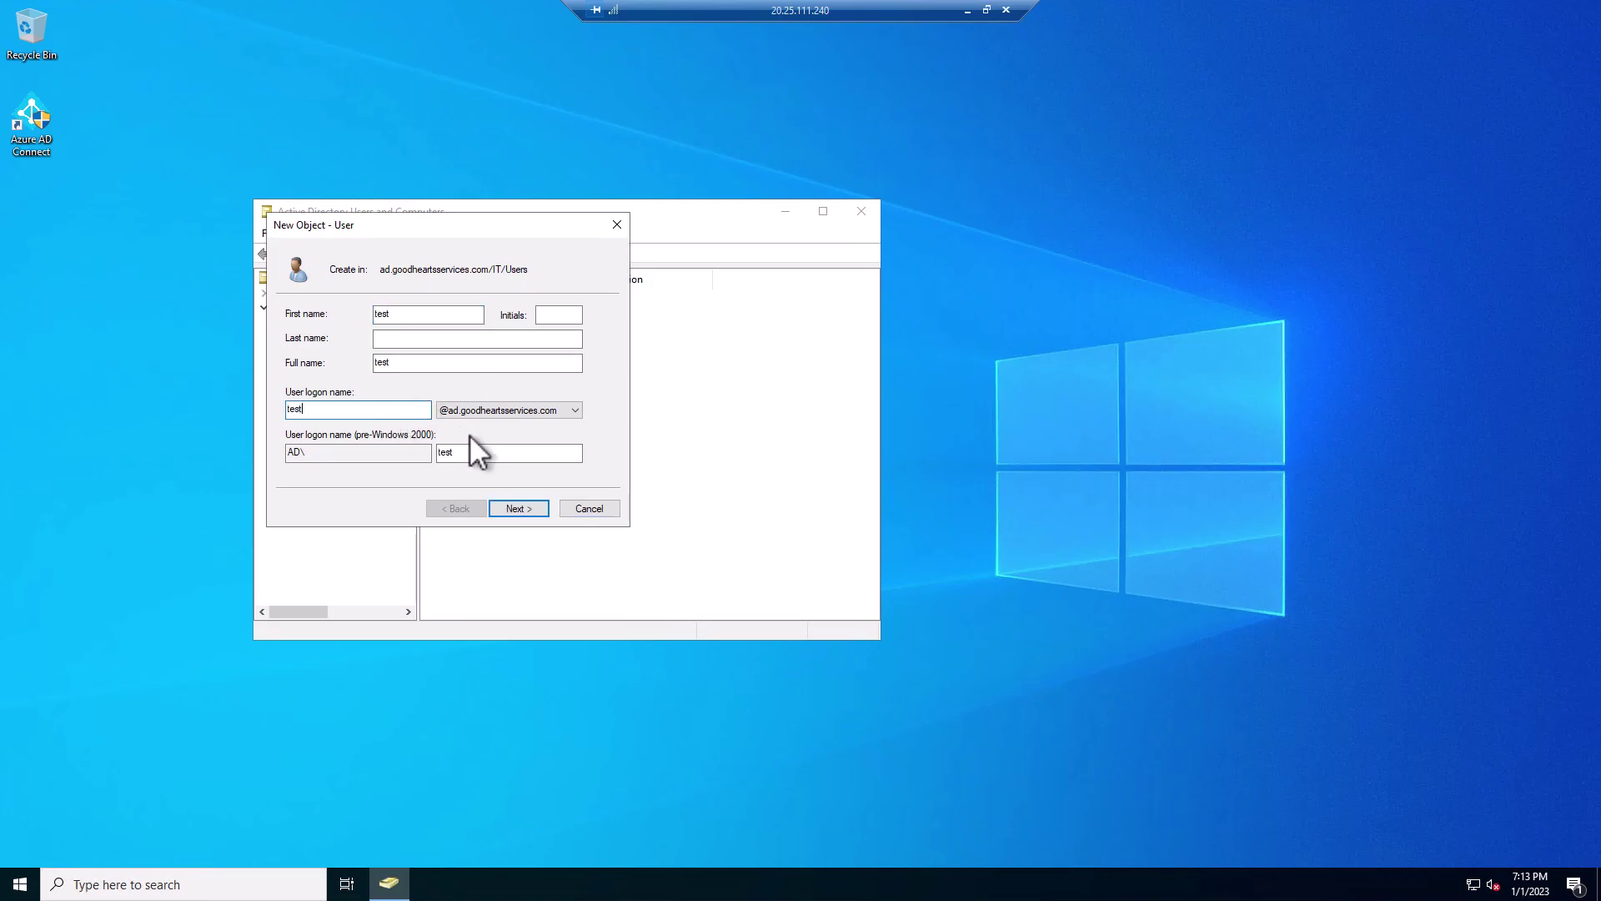
click(572, 411)
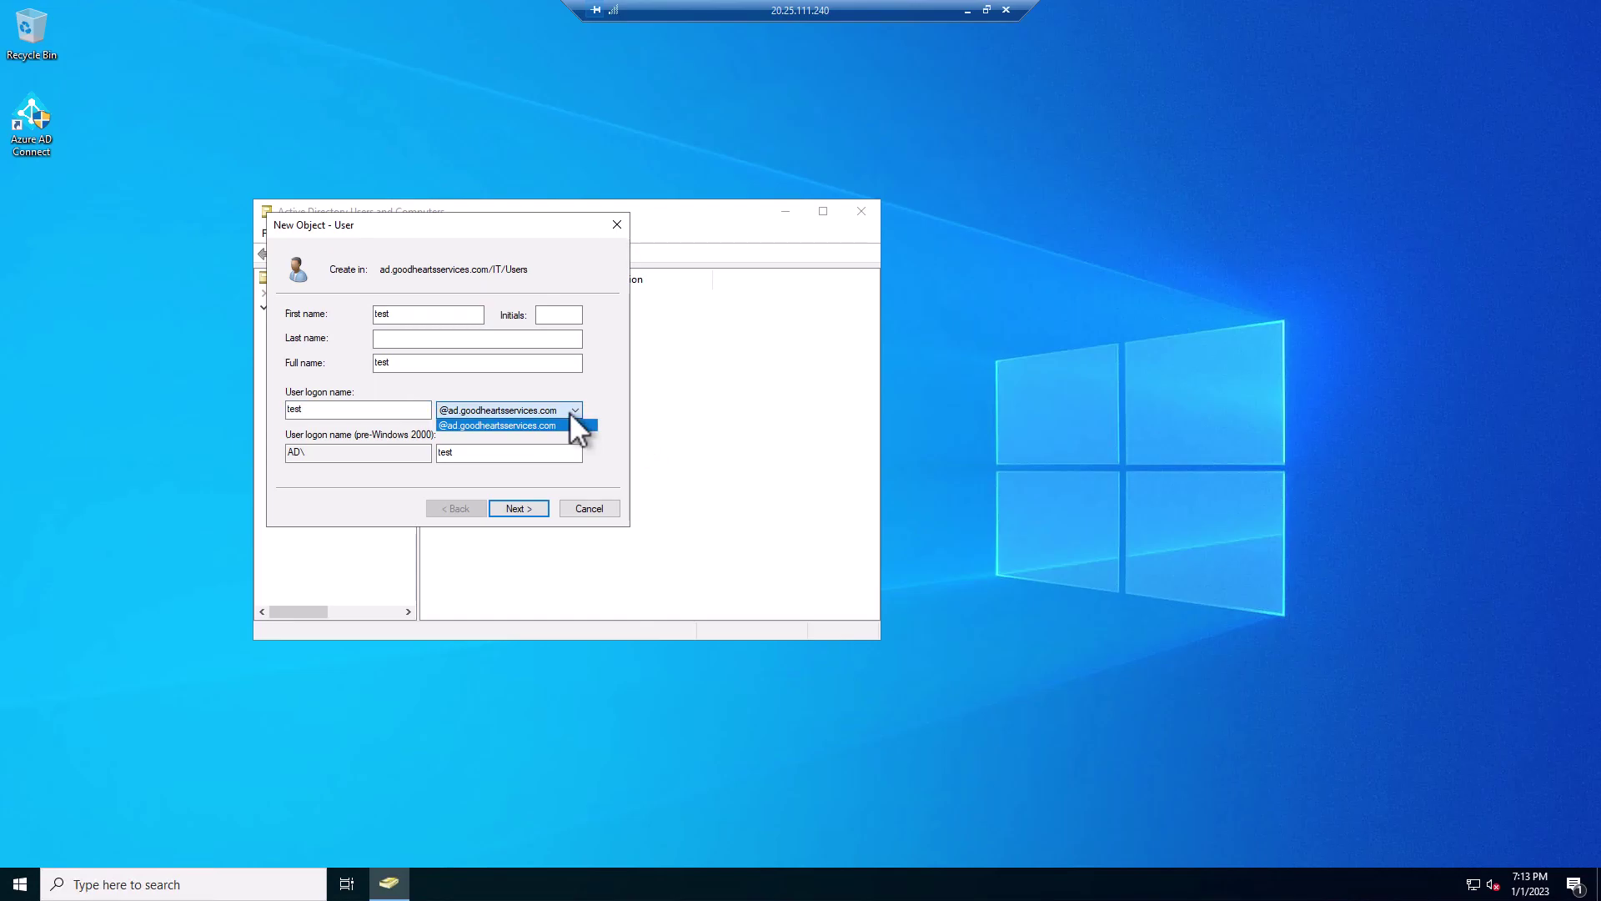
click(479, 437)
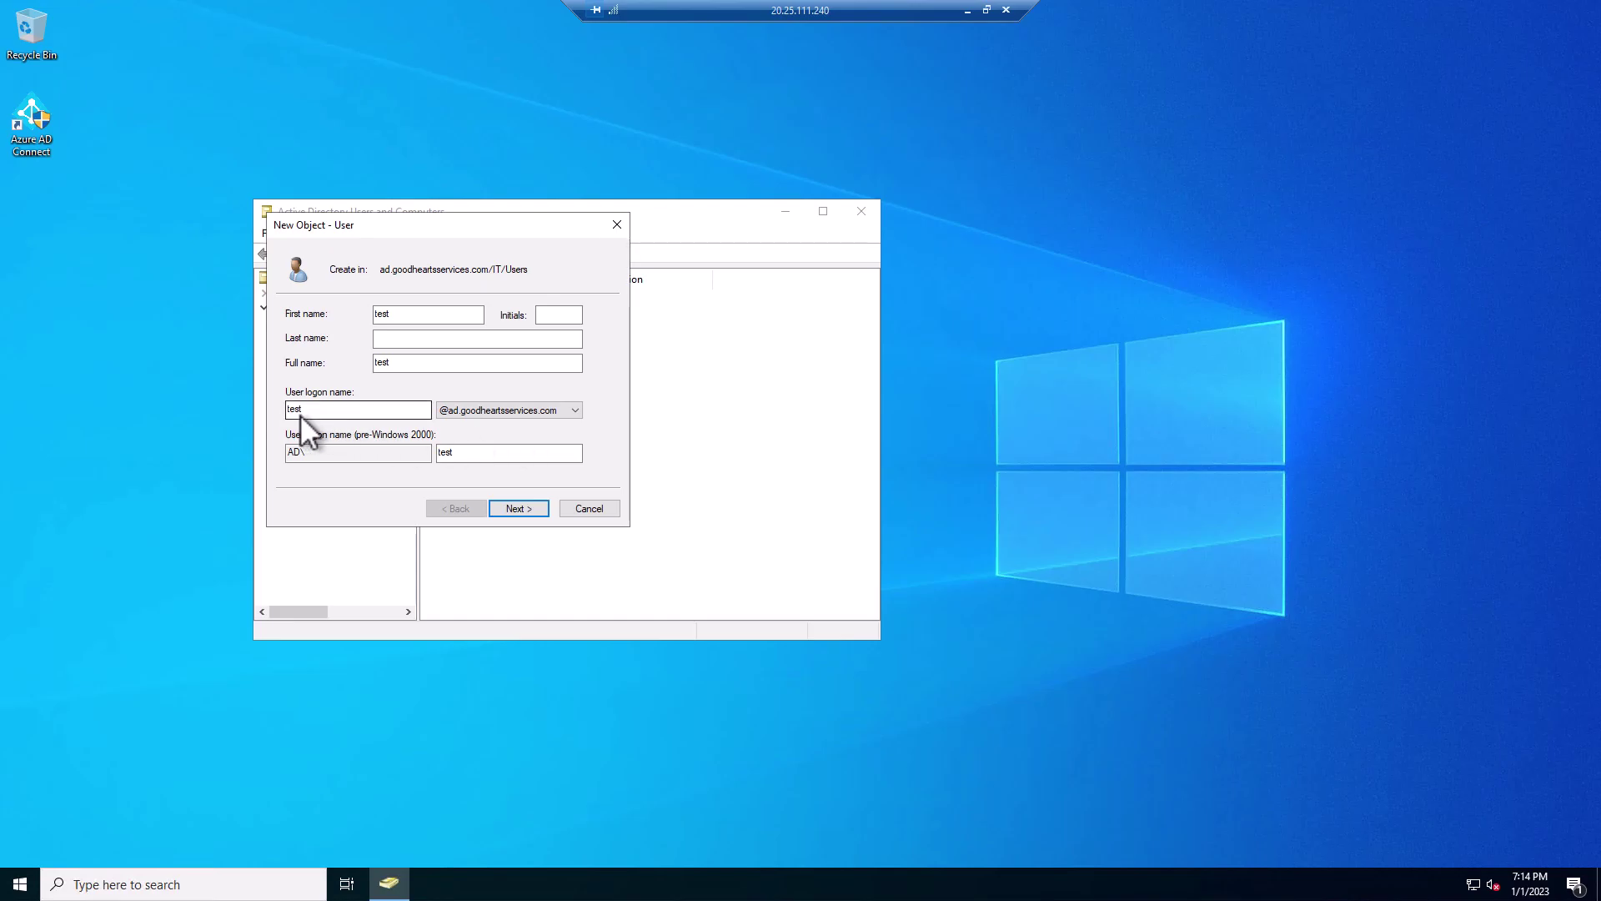
- Give the test user a password without a forced change at next logon, then finish
click(522, 508)
click(360, 369)
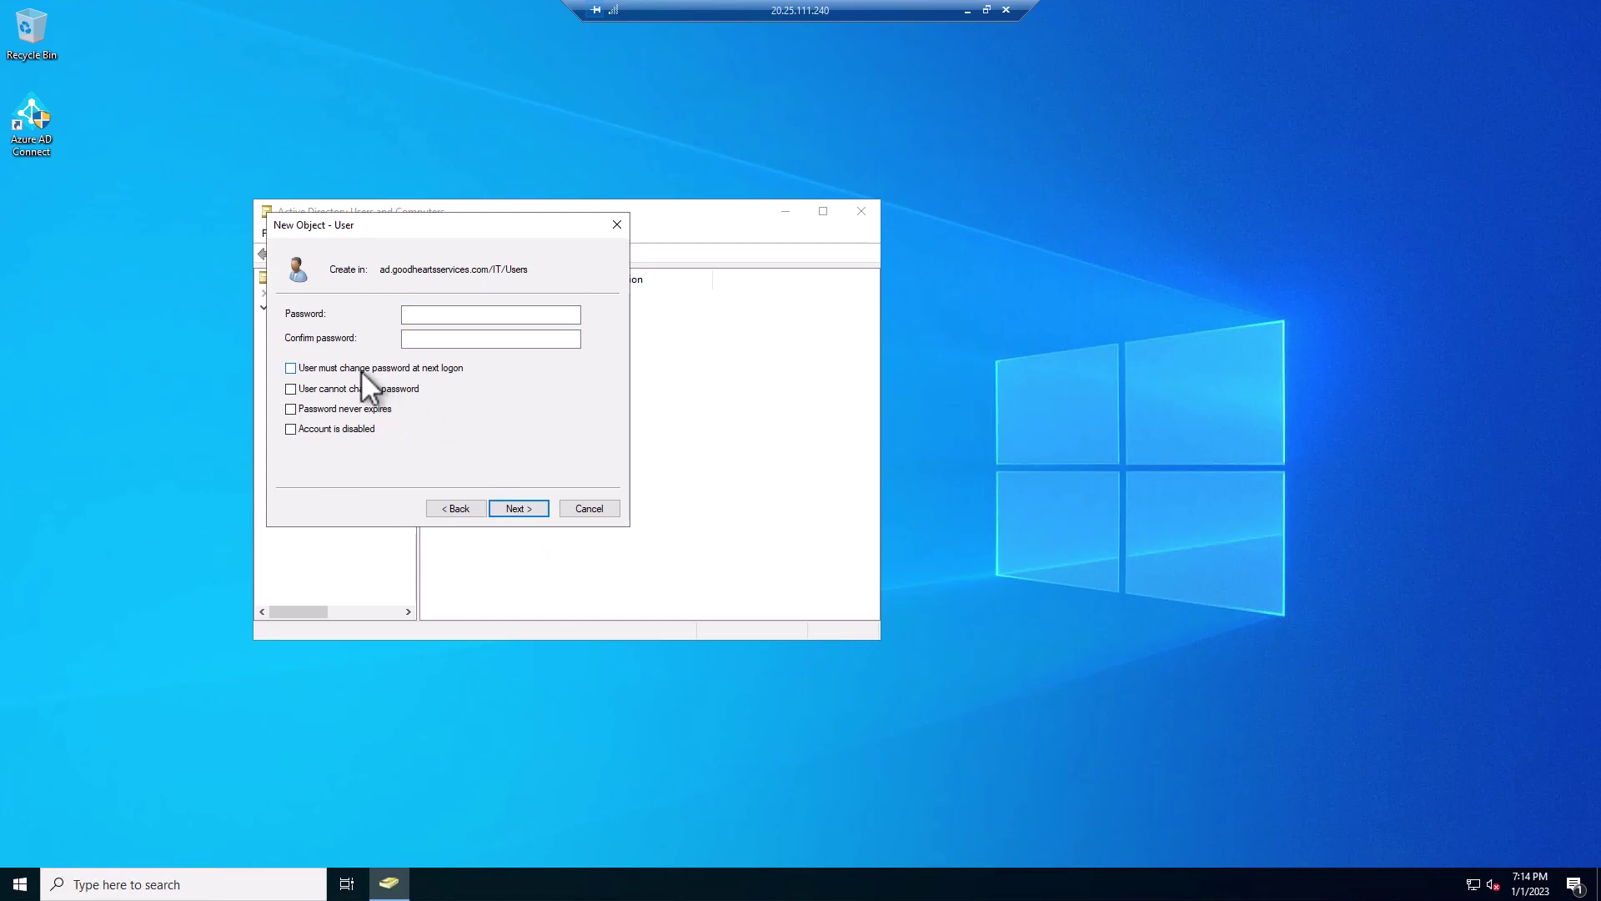
click(443, 315)
click(522, 339)
text(•••••••••••)
click(527, 505)
click(527, 505)
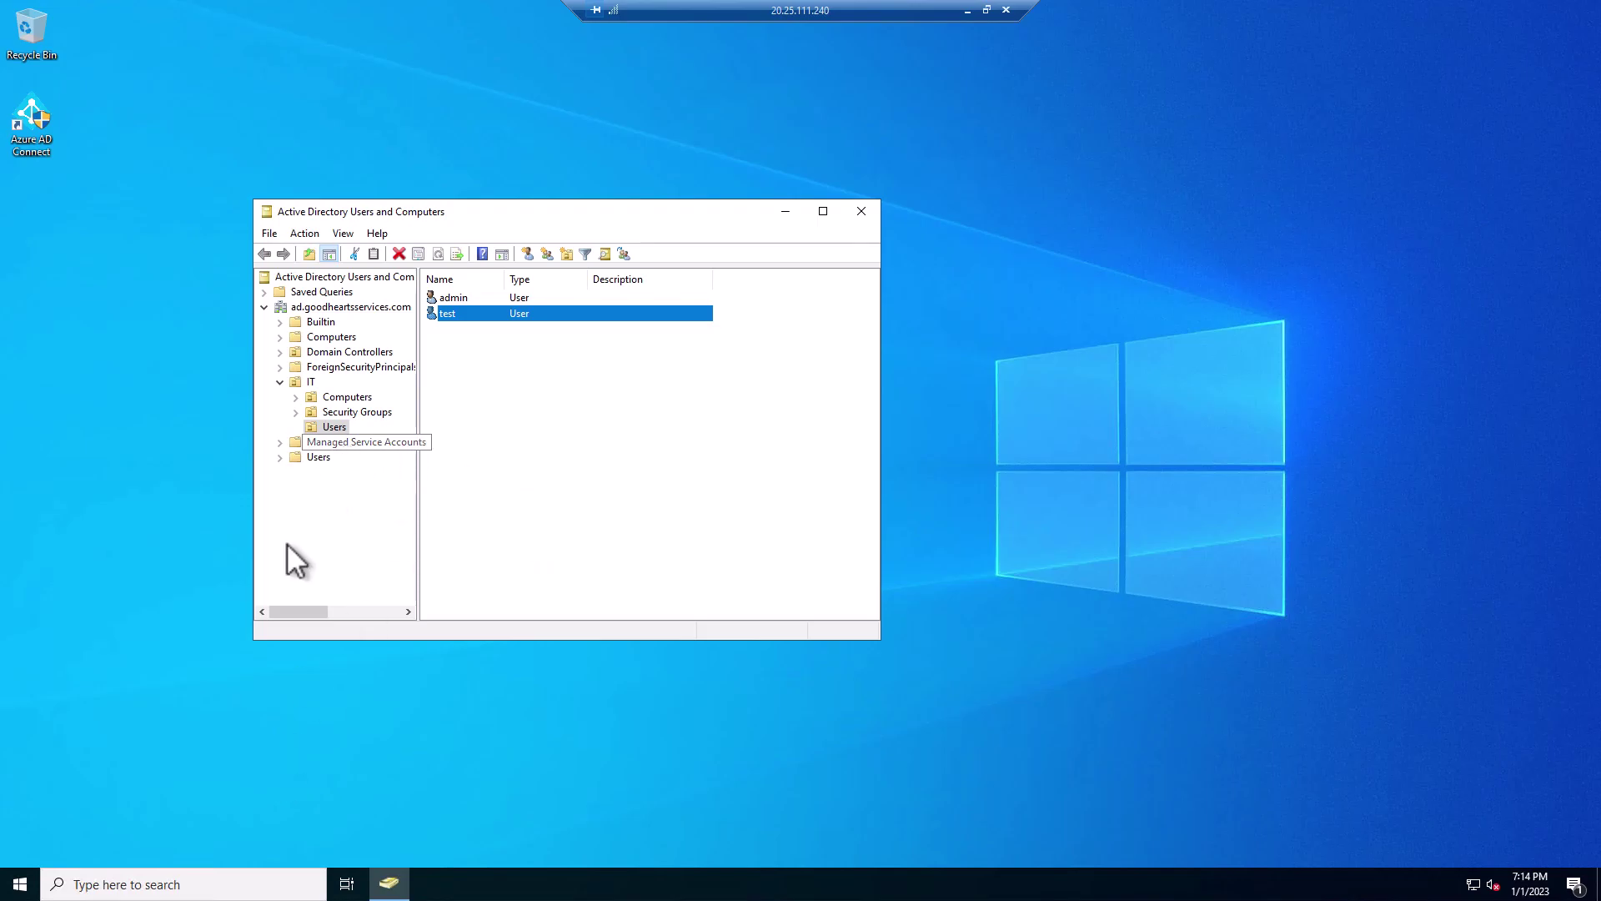
- Launch Azure AD Connect from its Start menu folder with administrator rights
click(34, 882)
right_click(34, 884)
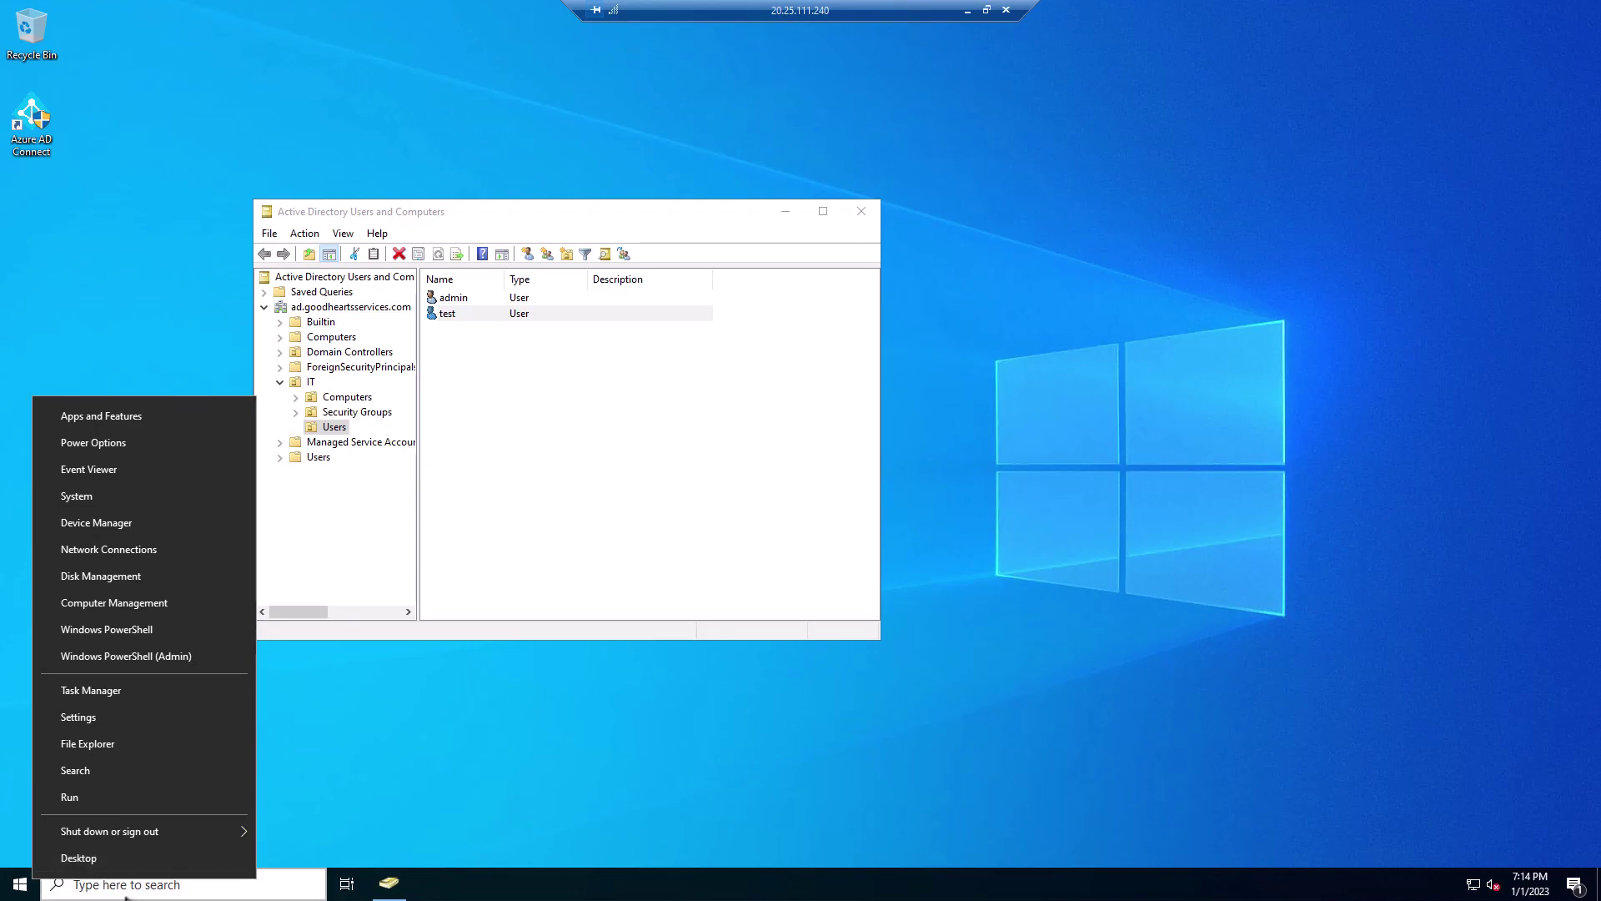
click(140, 891)
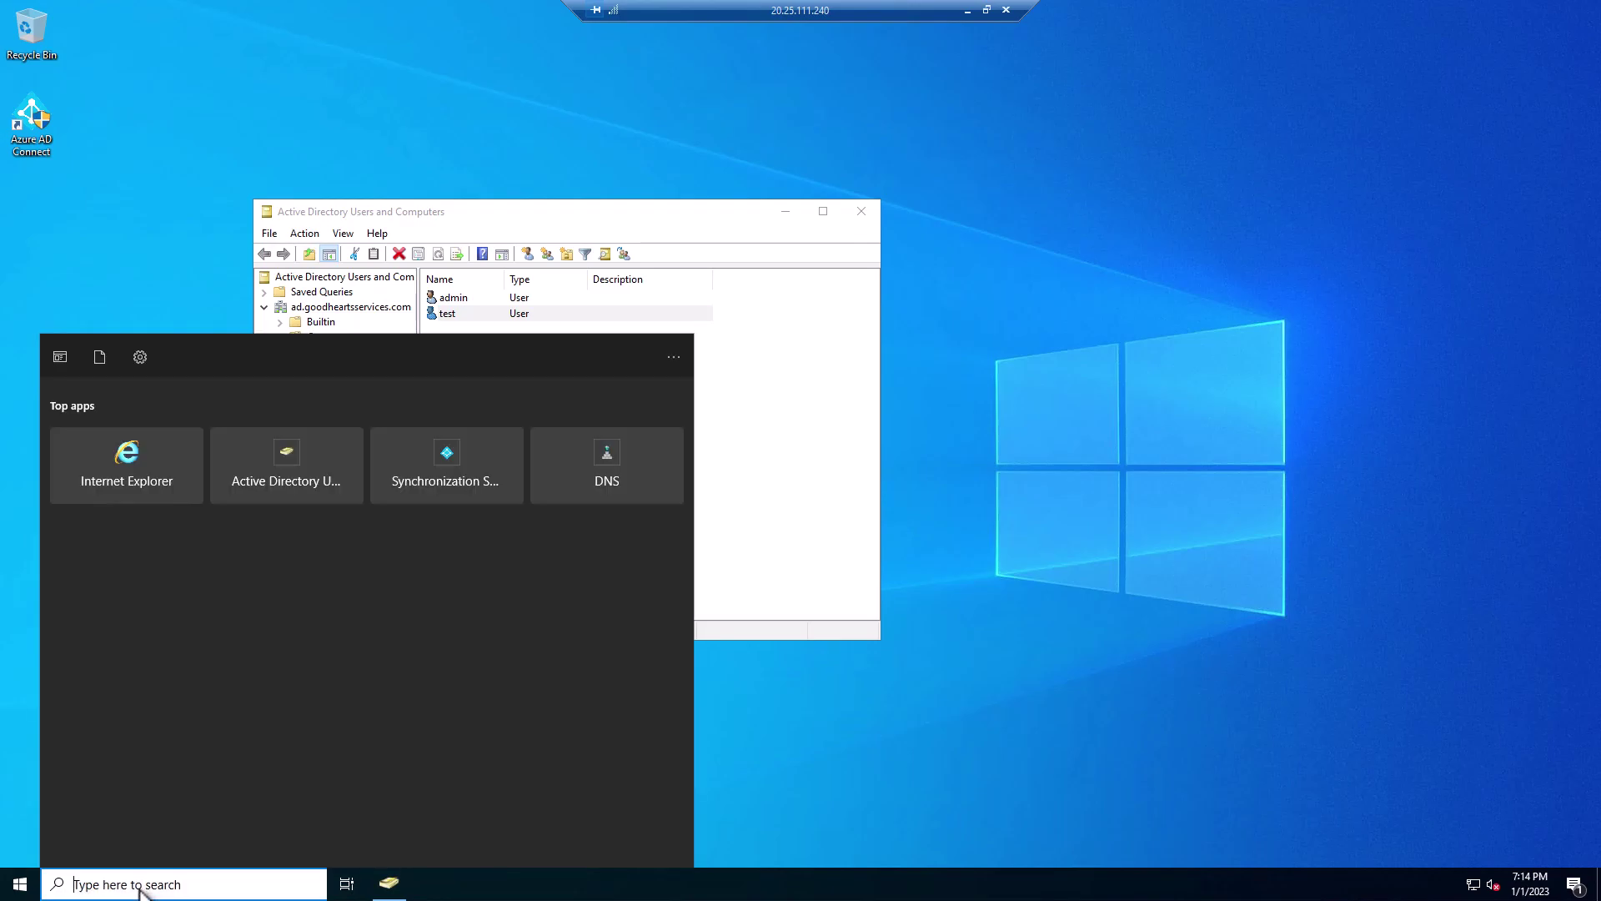
text(ad)
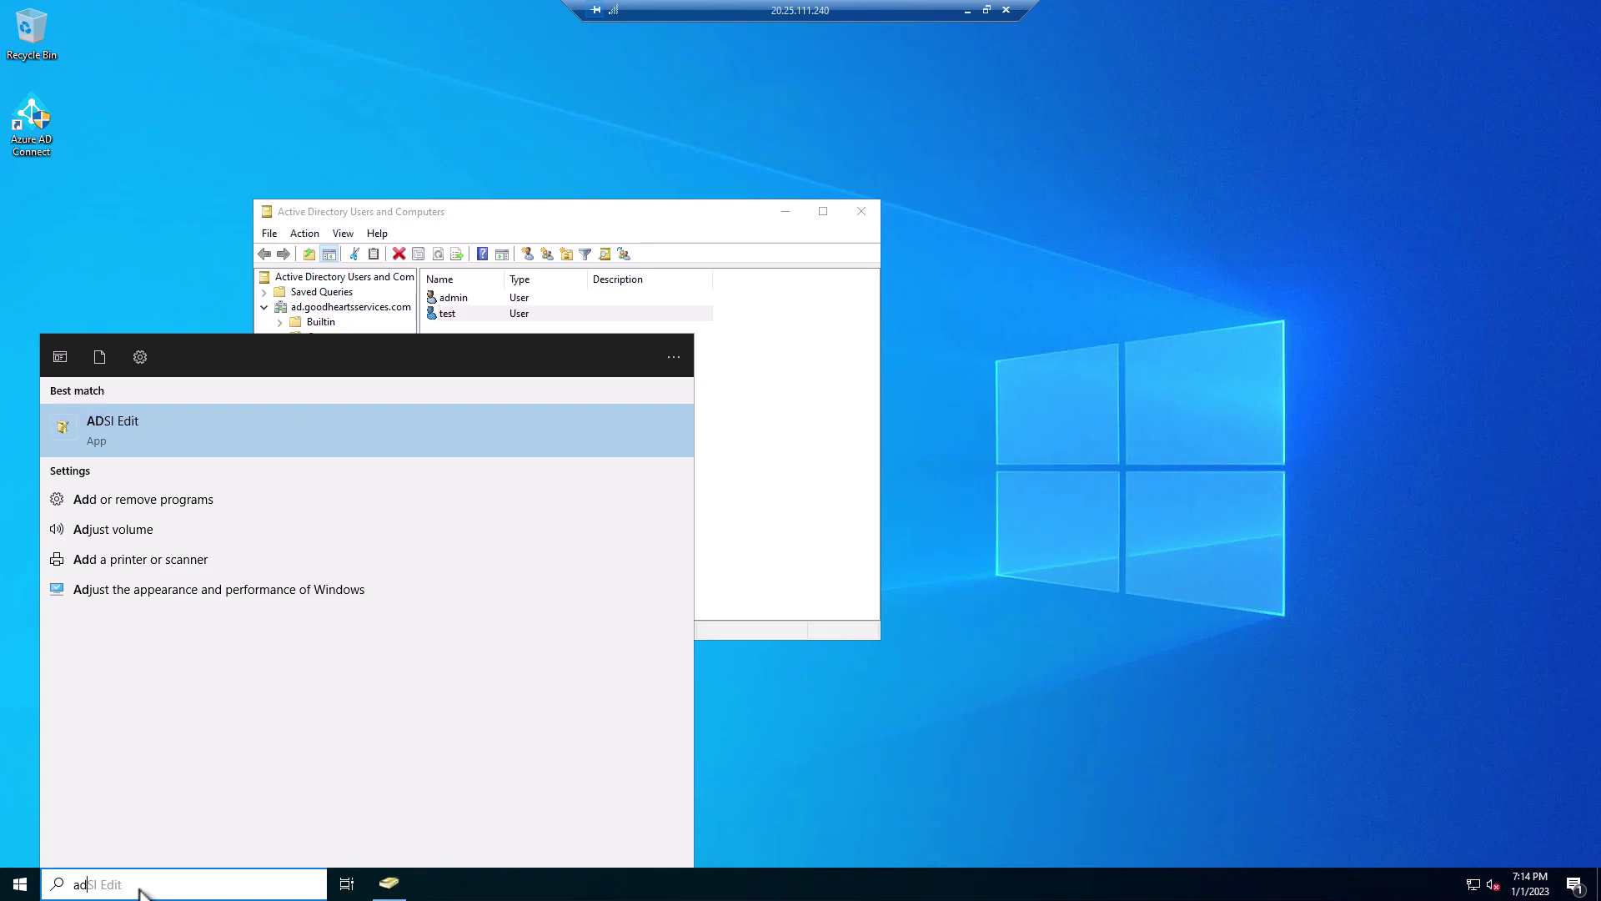
text(con)
key(BackSpace)
key(BackSpace)
key(BackSpace)
key(BackSpace)
key(BackSpace)
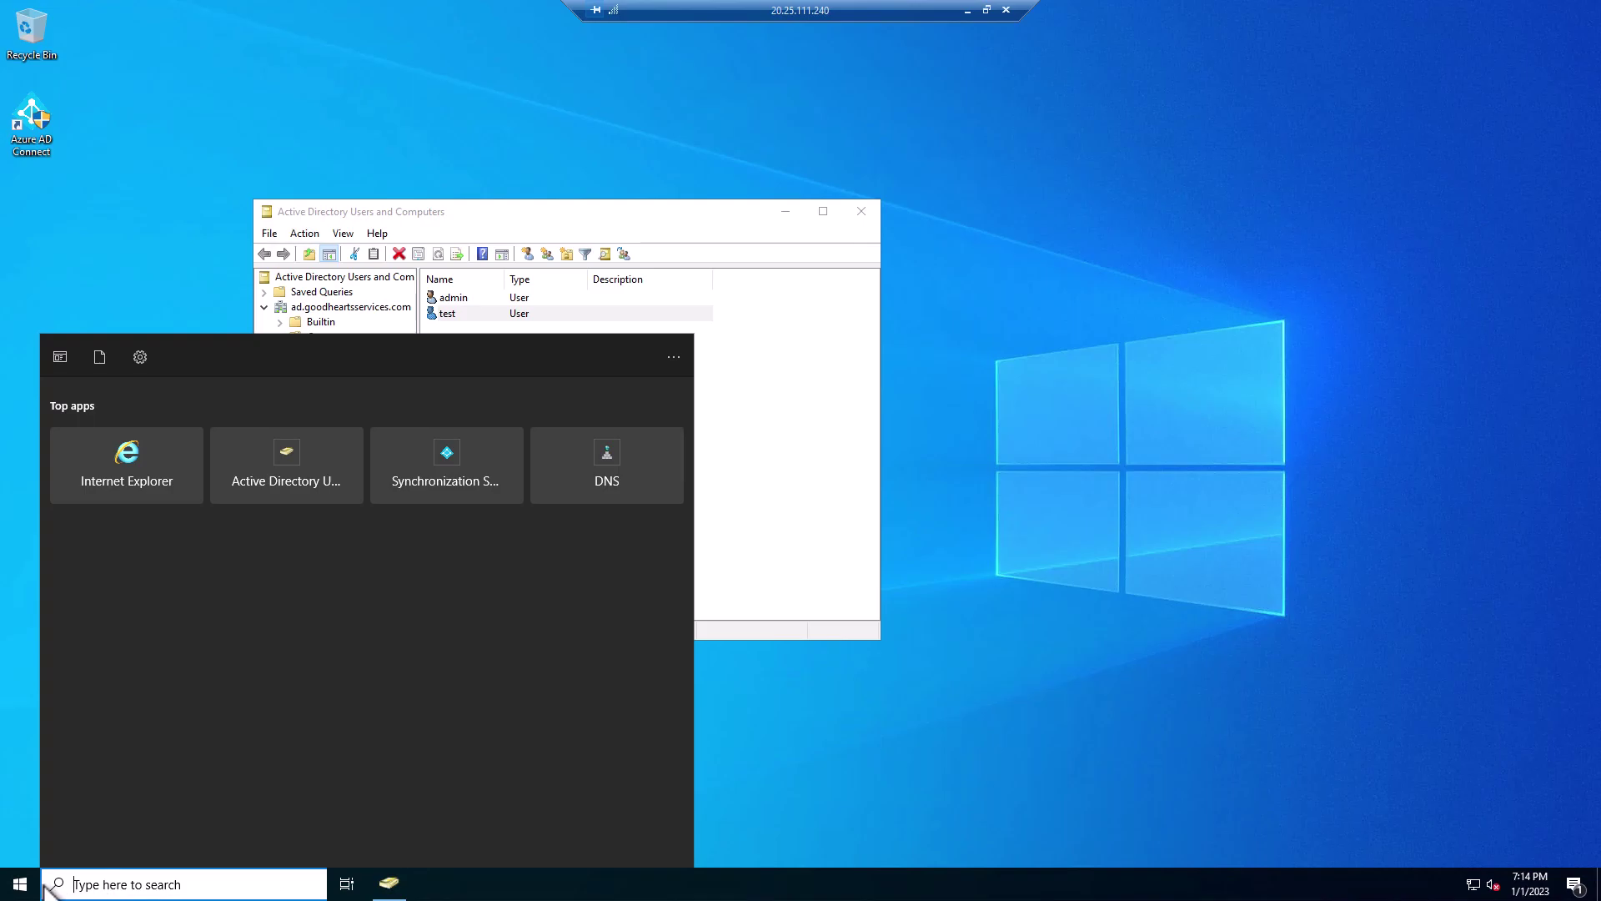
click(23, 887)
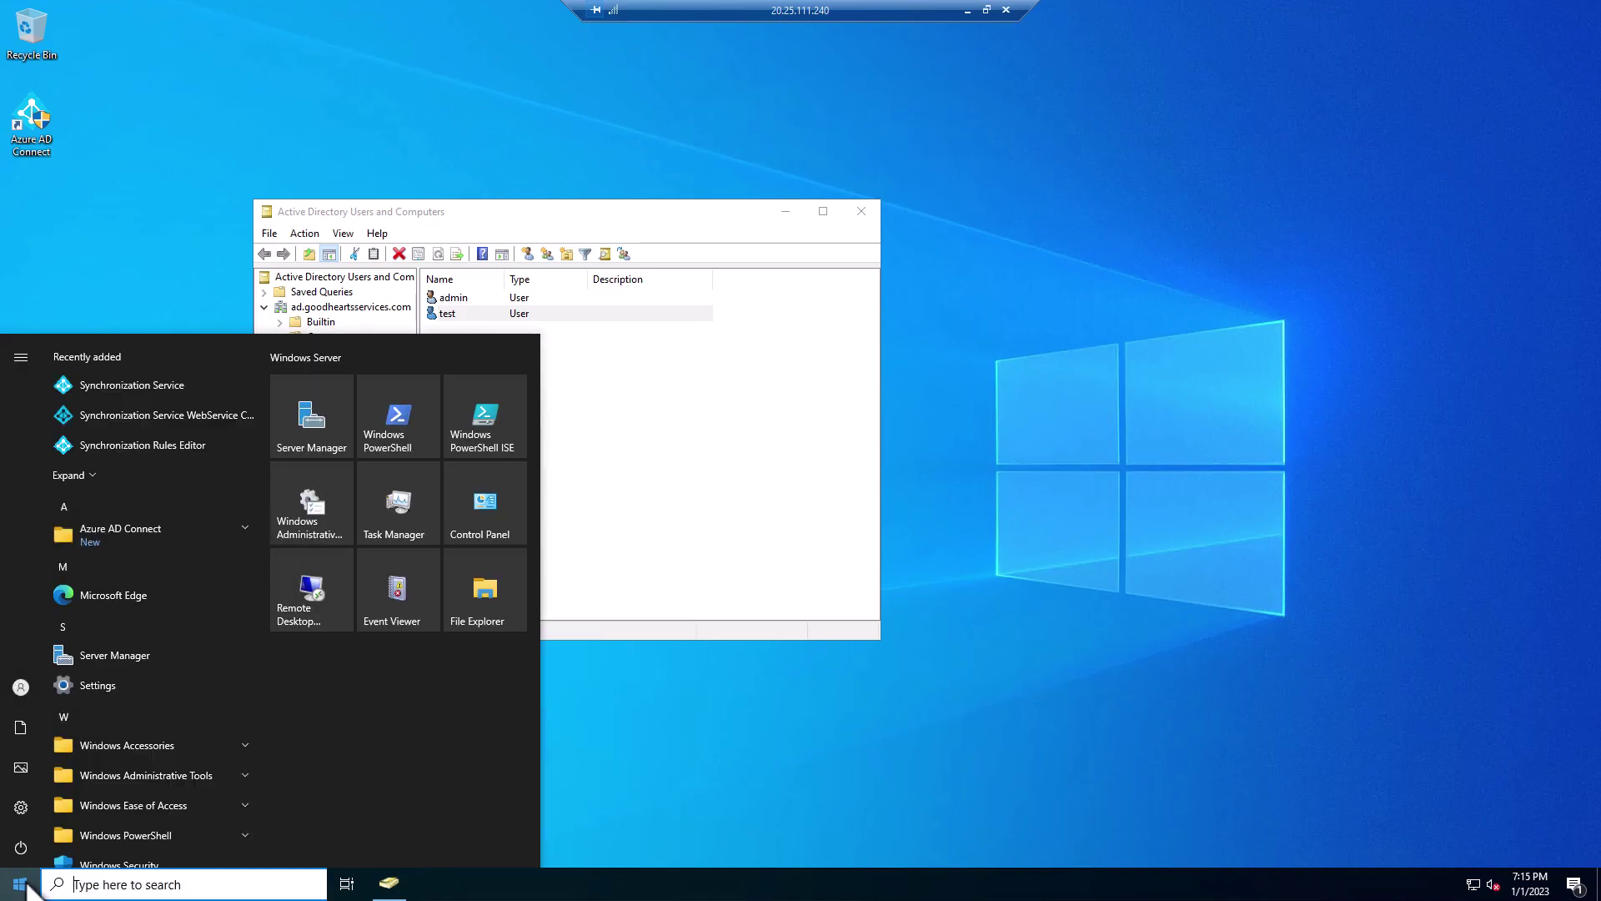
click(243, 528)
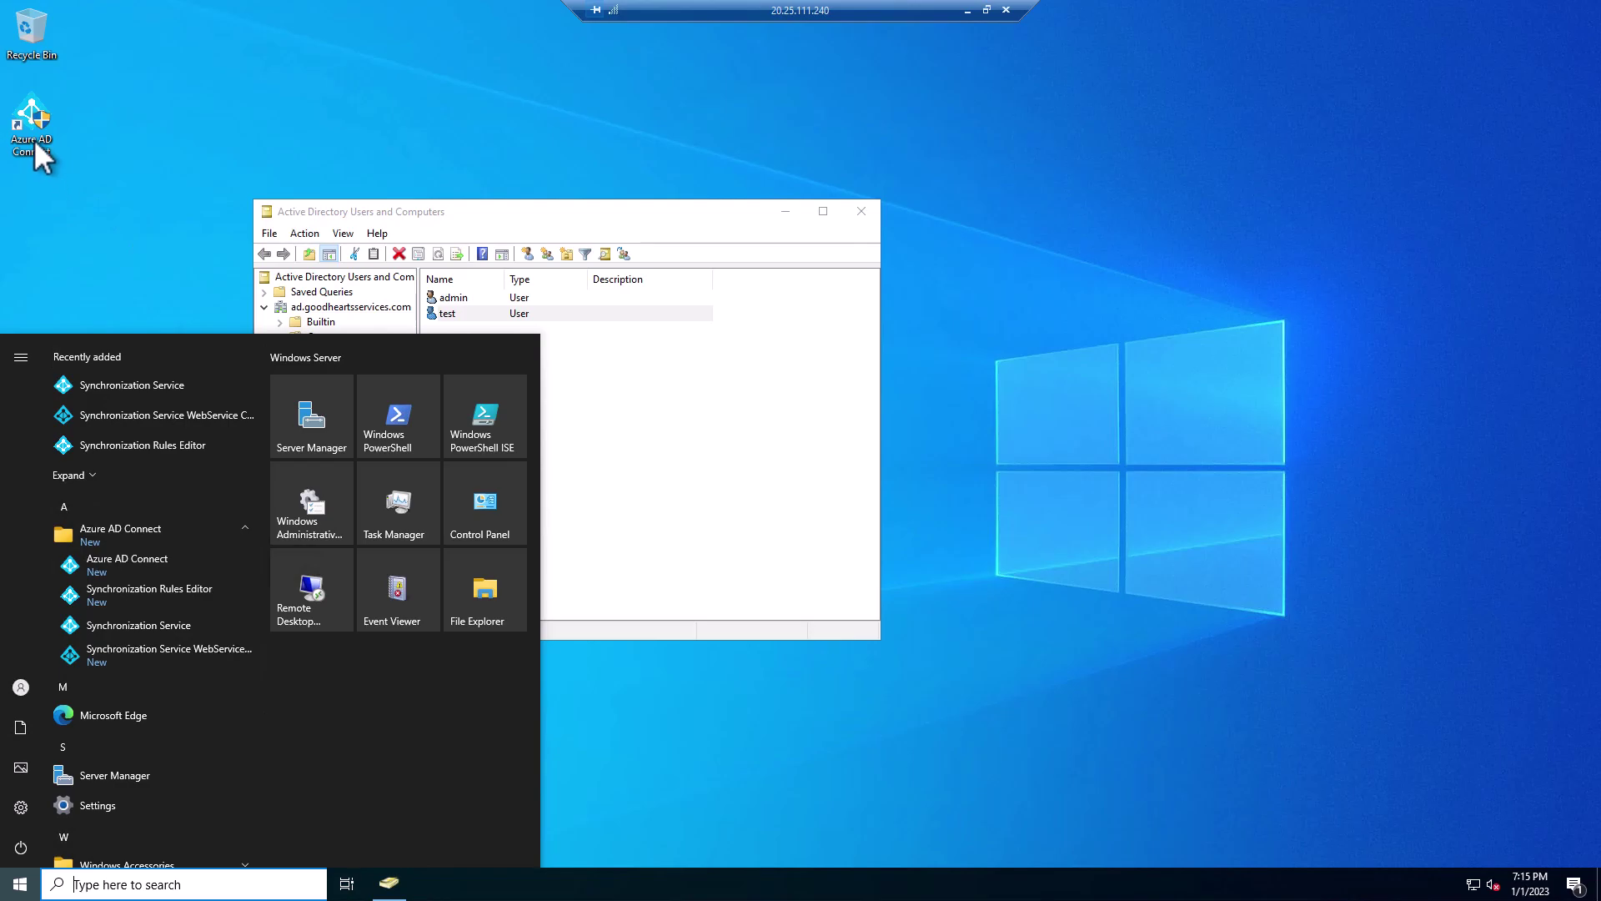
click(147, 557)
click(693, 561)
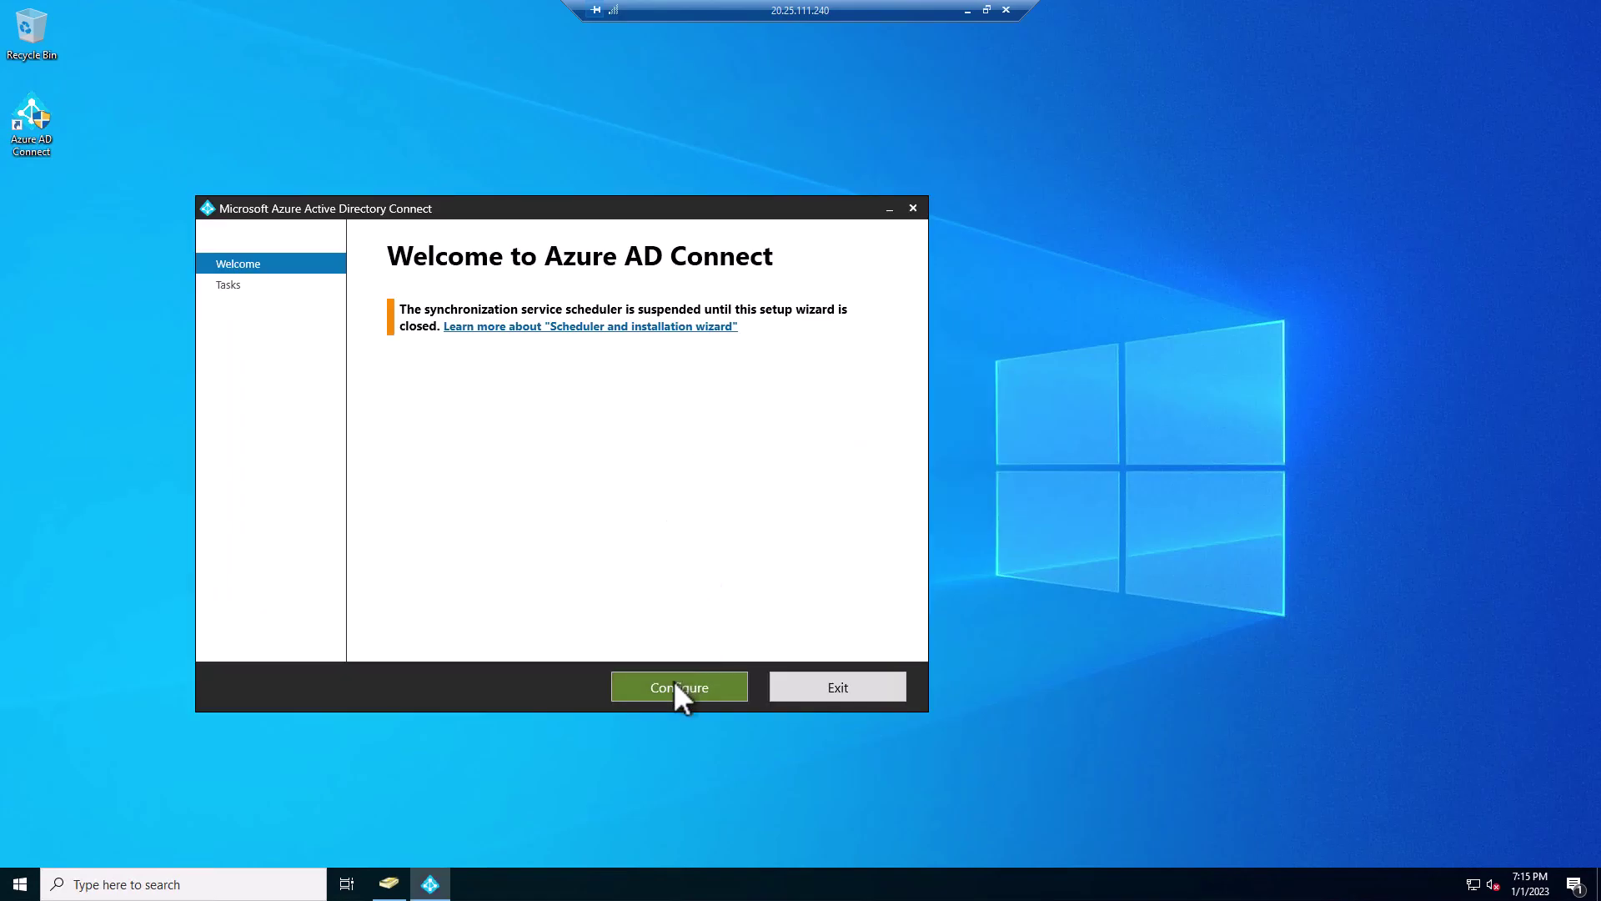
- Choose Customize synchronization options and sign in to Azure AD with the admin password
click(676, 689)
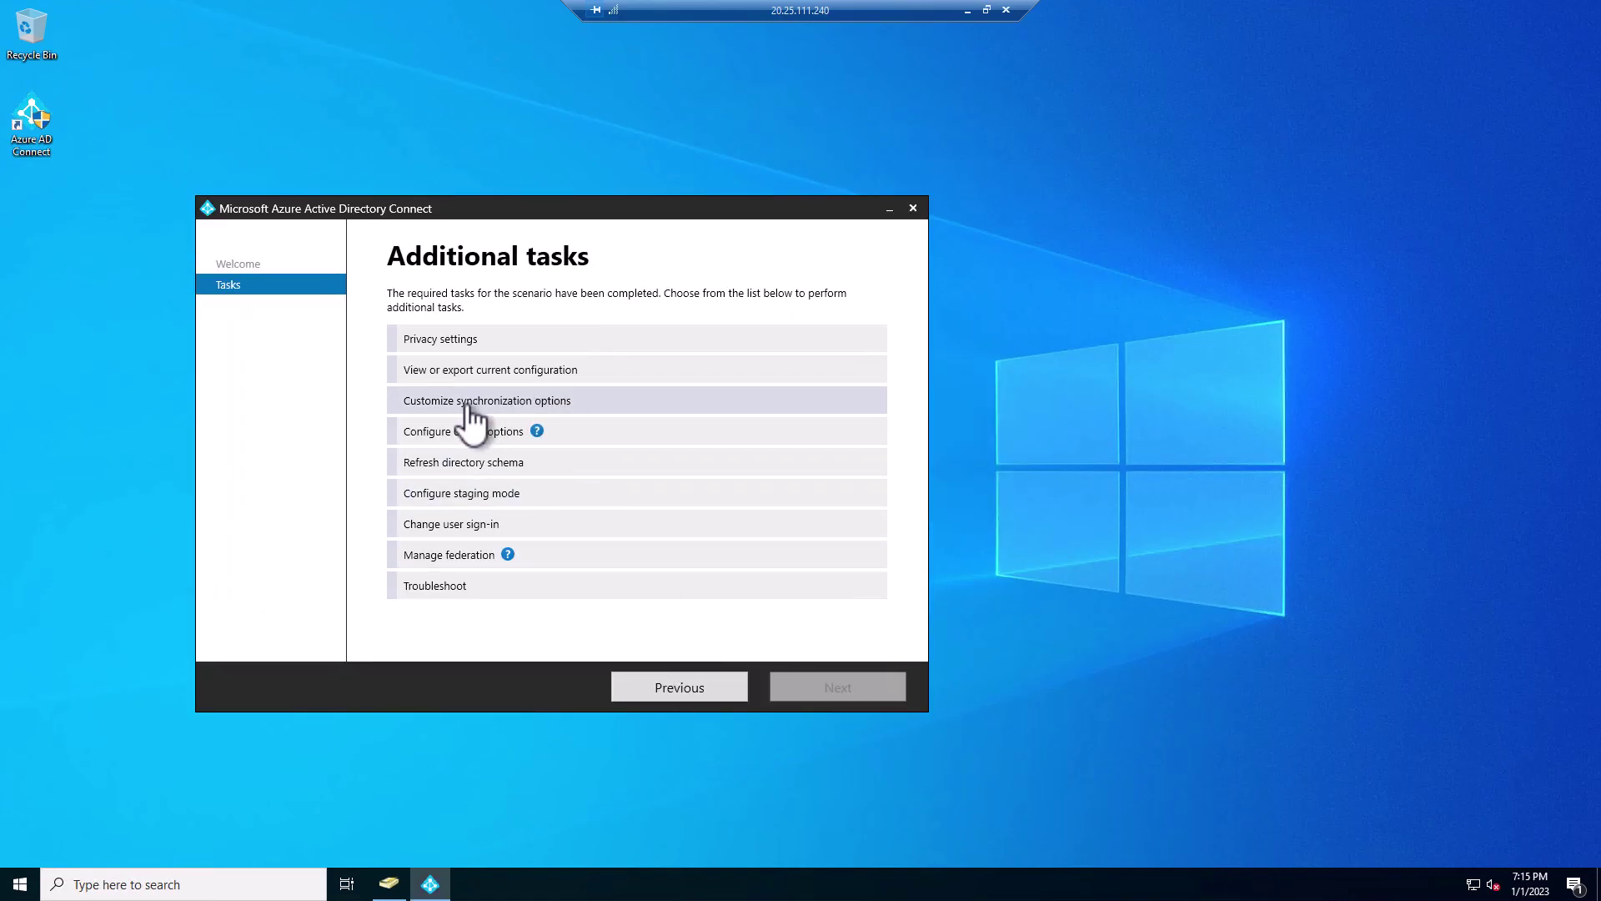
click(469, 405)
click(847, 702)
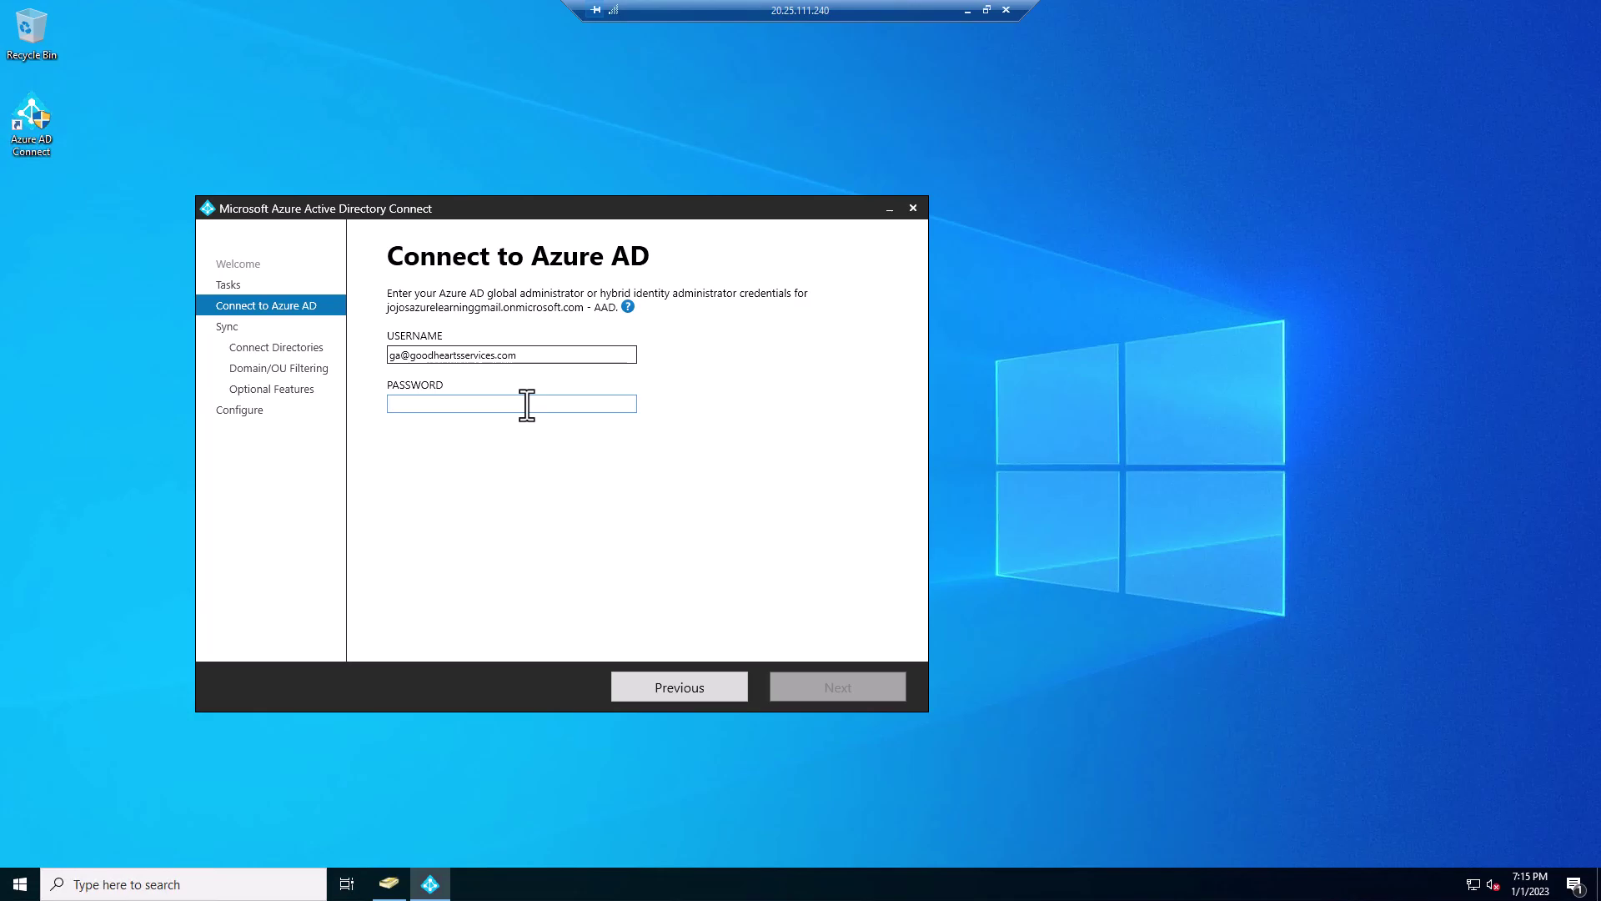
text(***********)
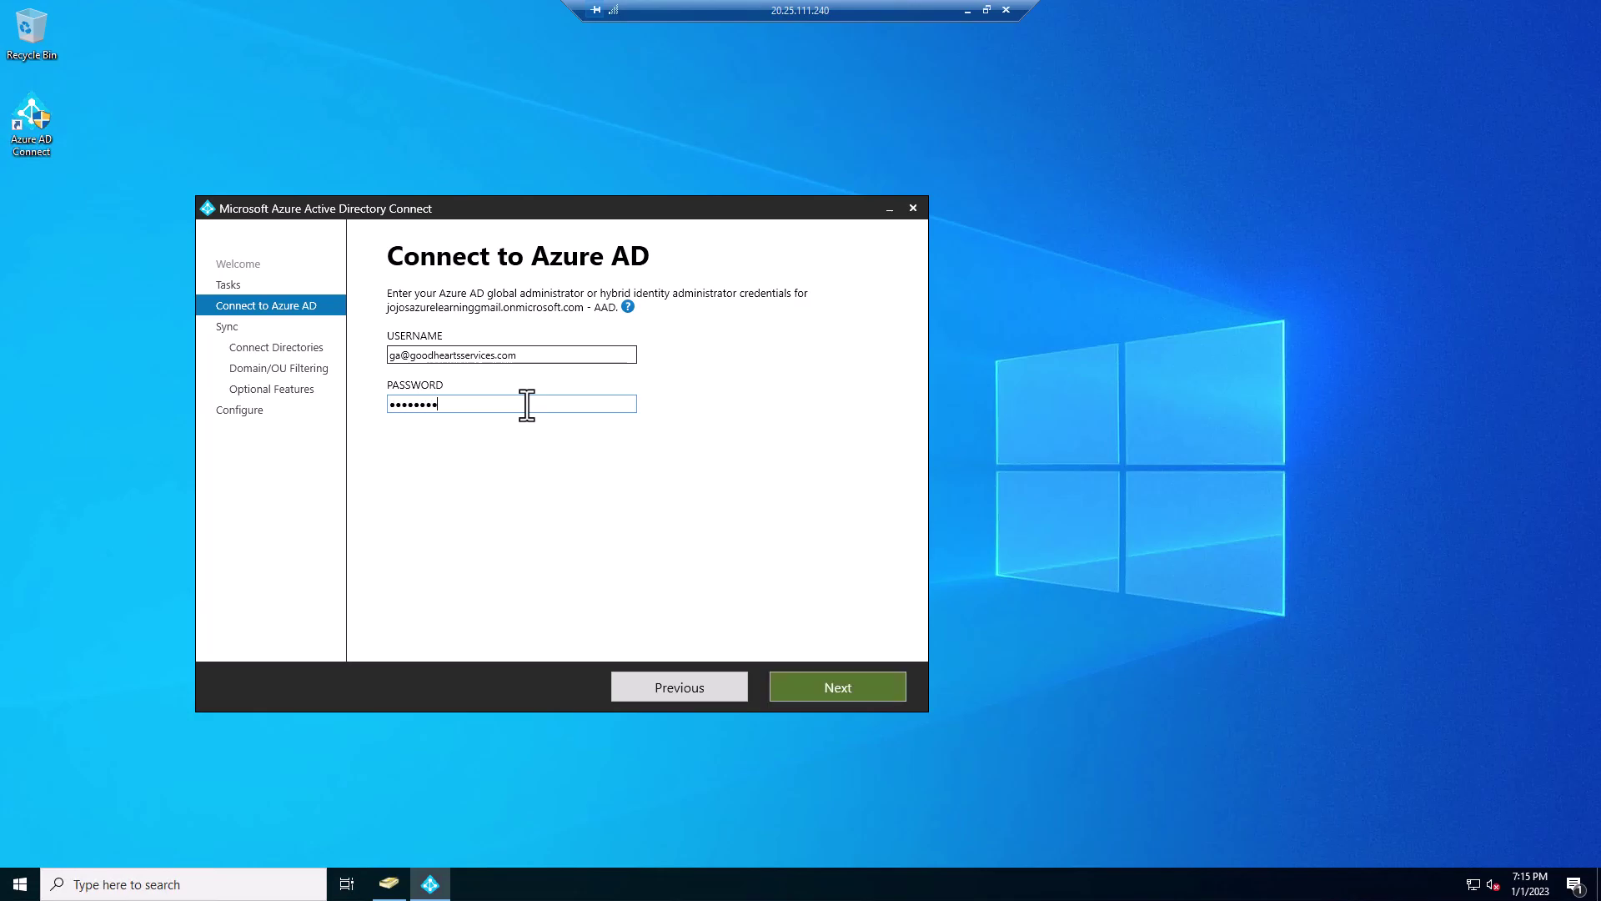
text(****)
click(807, 689)
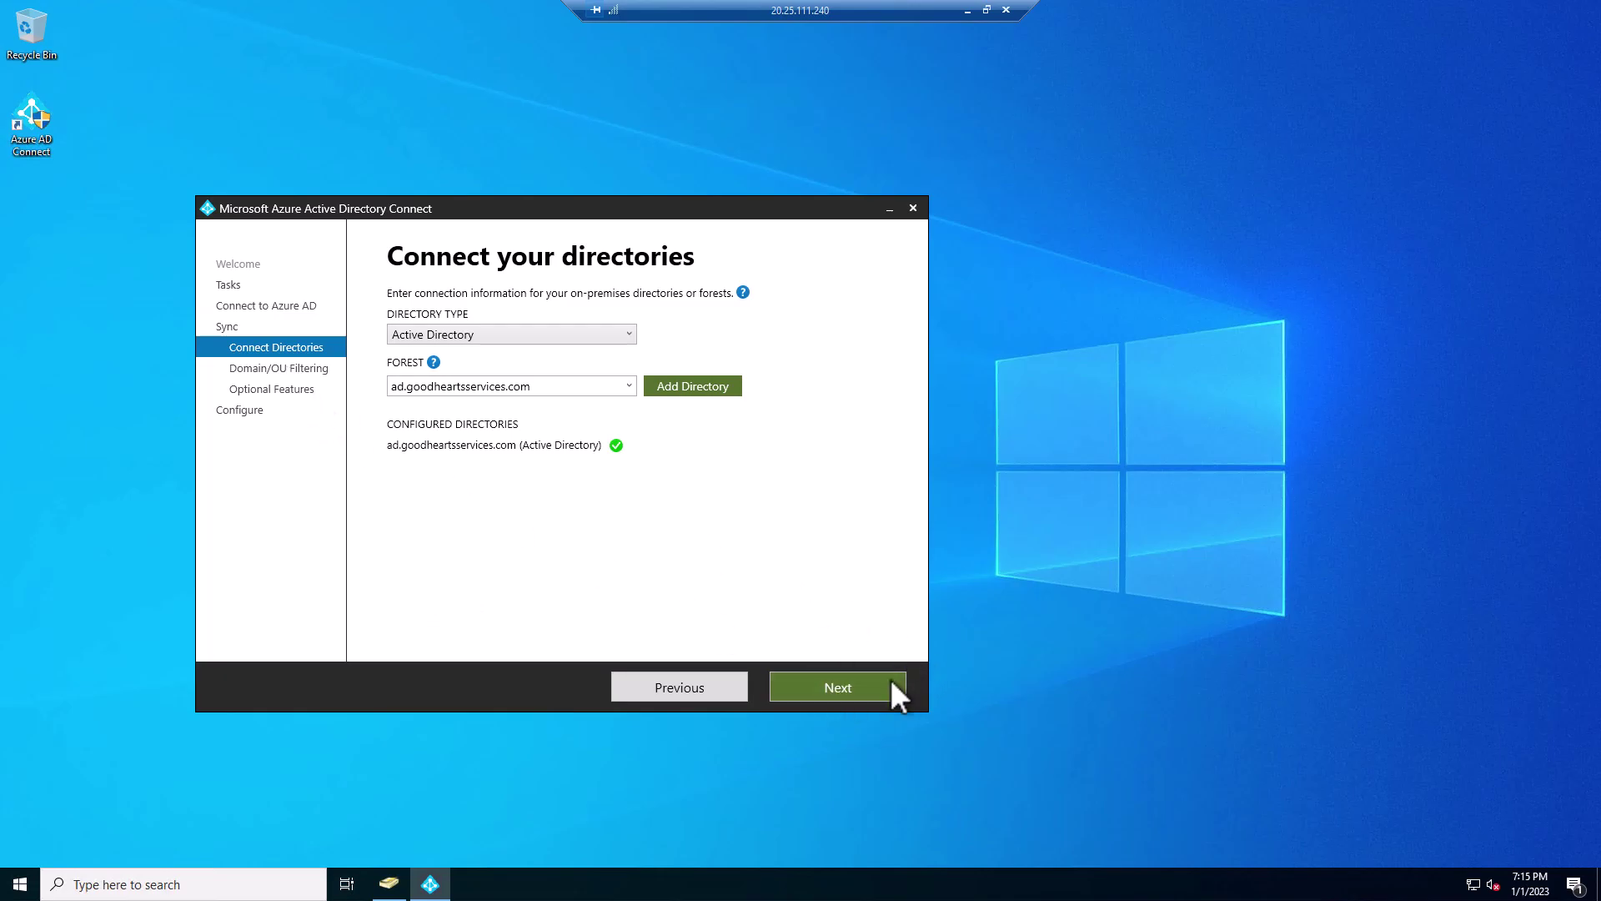
- Keep the ad.goodheartsservices.com forest as the configured directory and continue
click(627, 385)
click(682, 433)
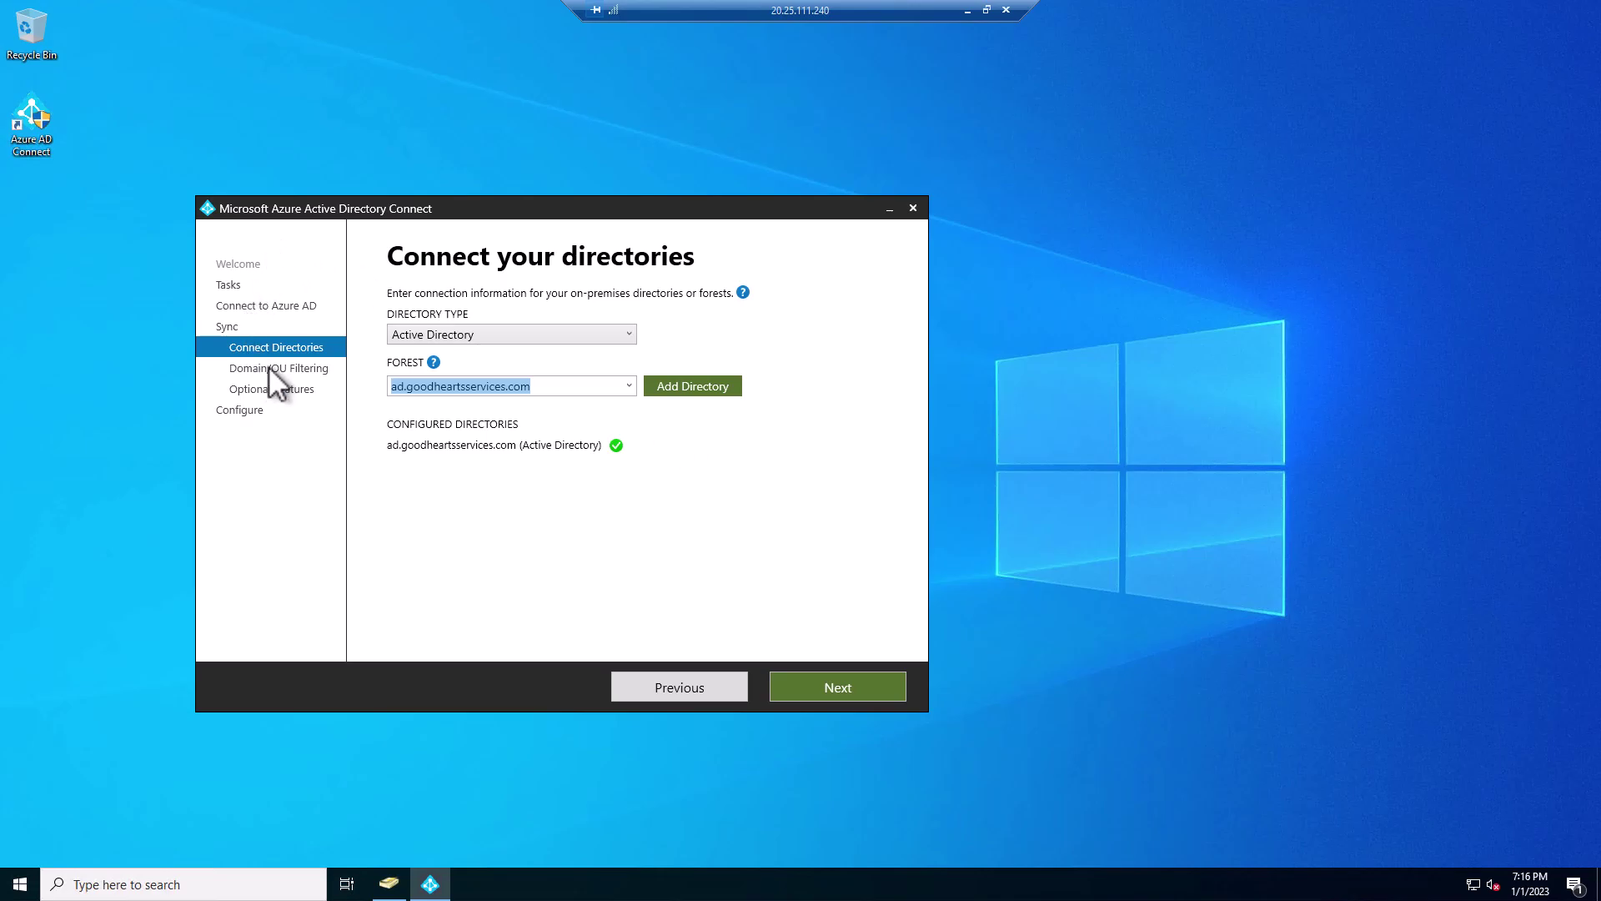
click(836, 686)
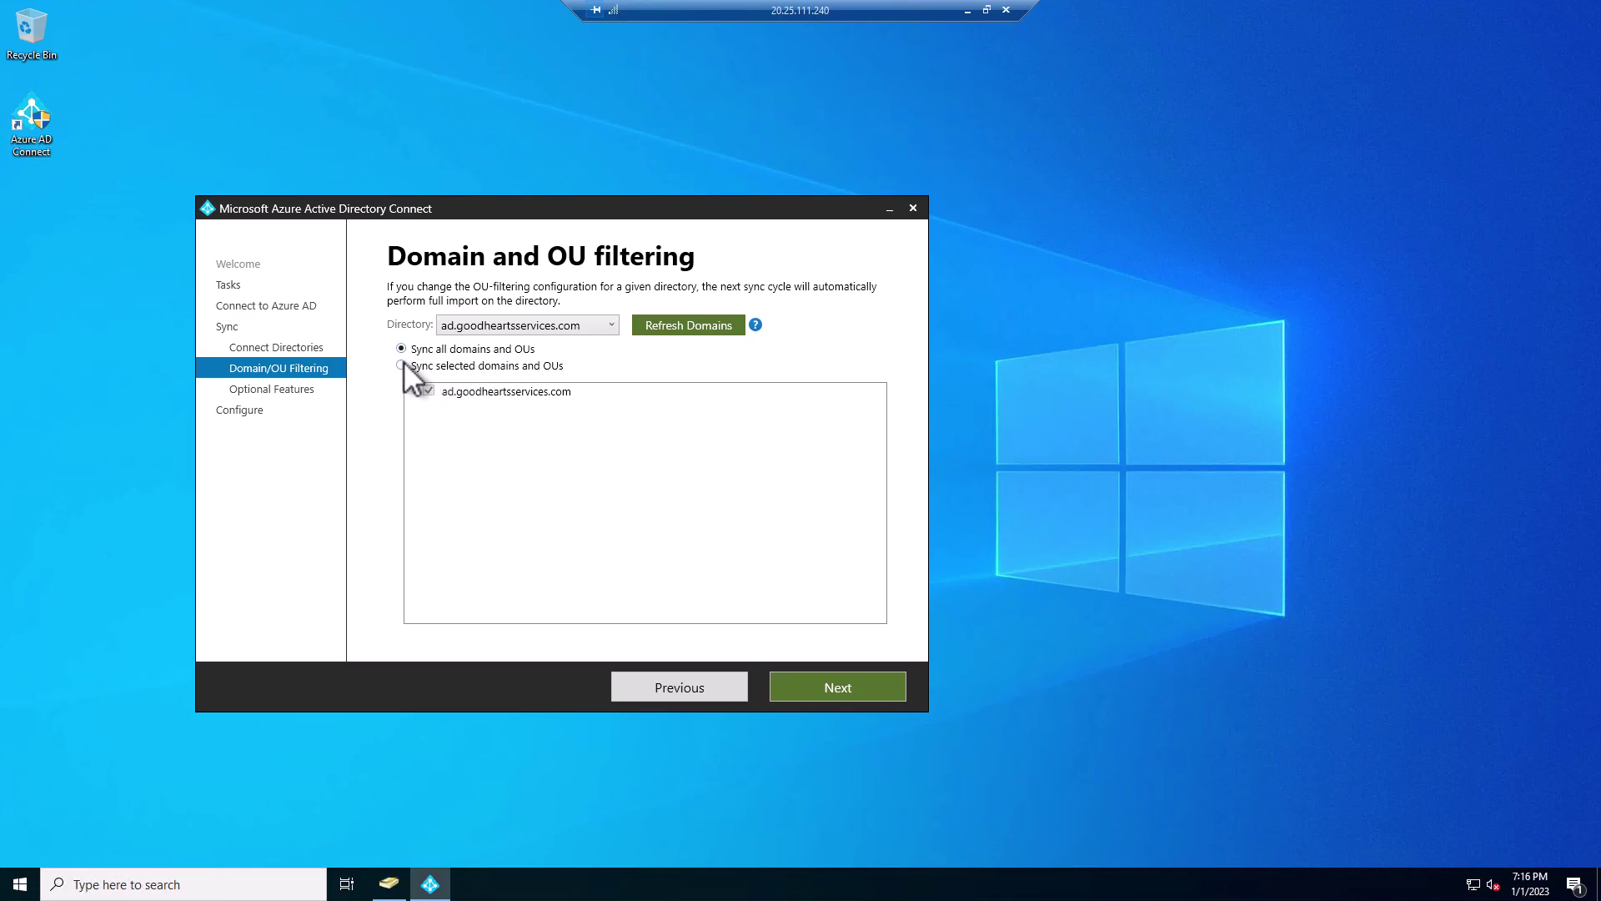
- Inspect the IT OU under selective filtering, keep 'Sync all domains and OUs', and exit
click(402, 366)
click(414, 391)
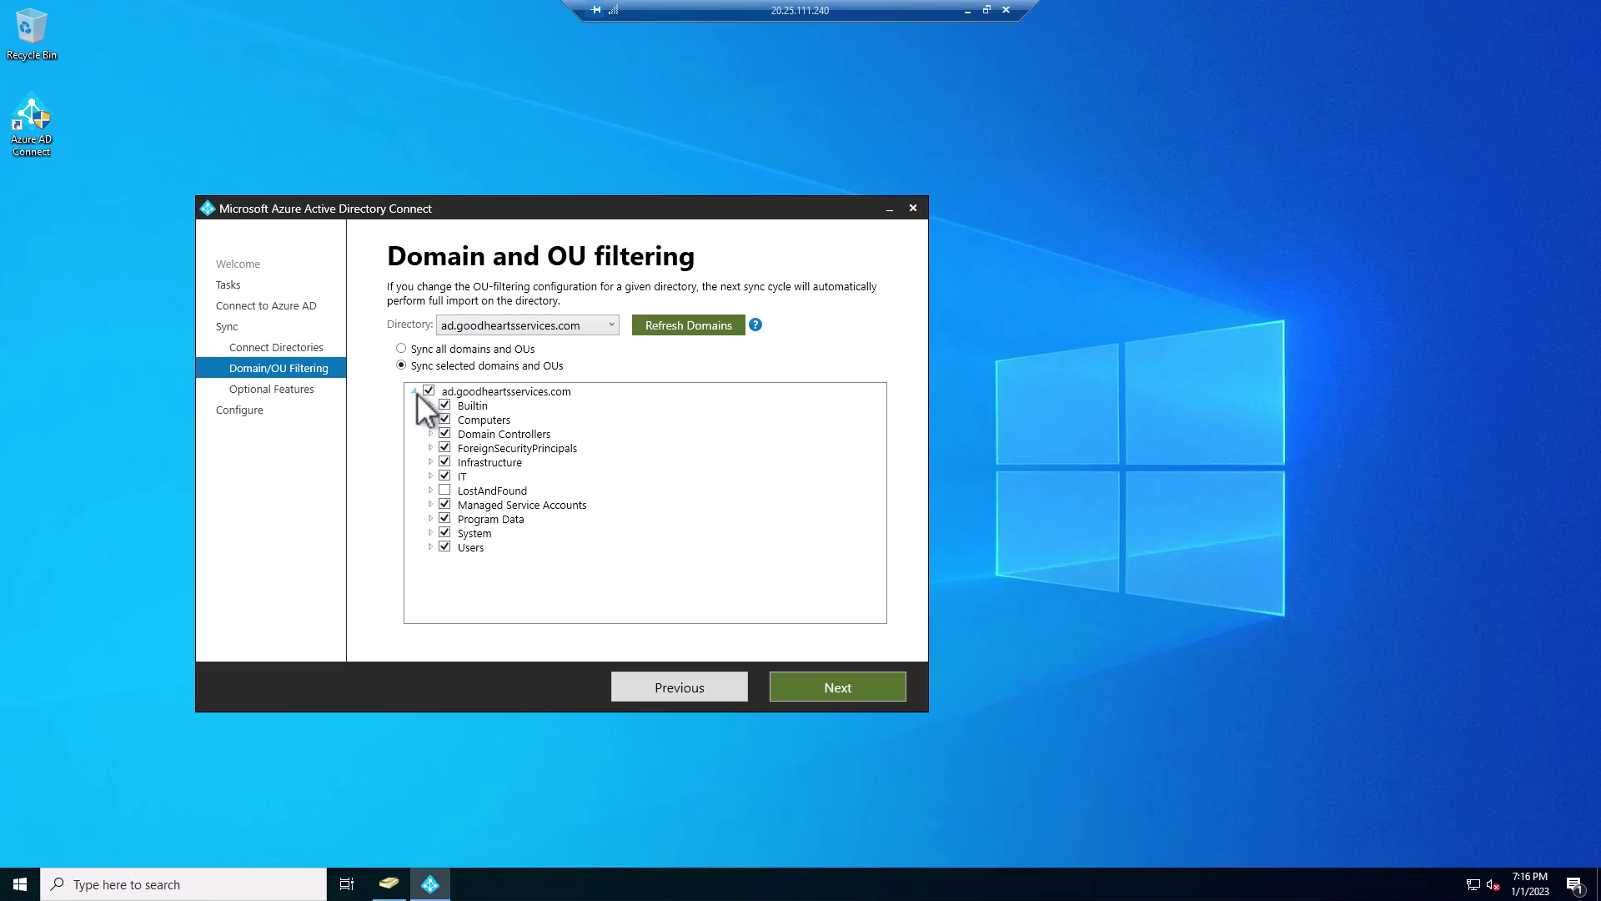
click(430, 476)
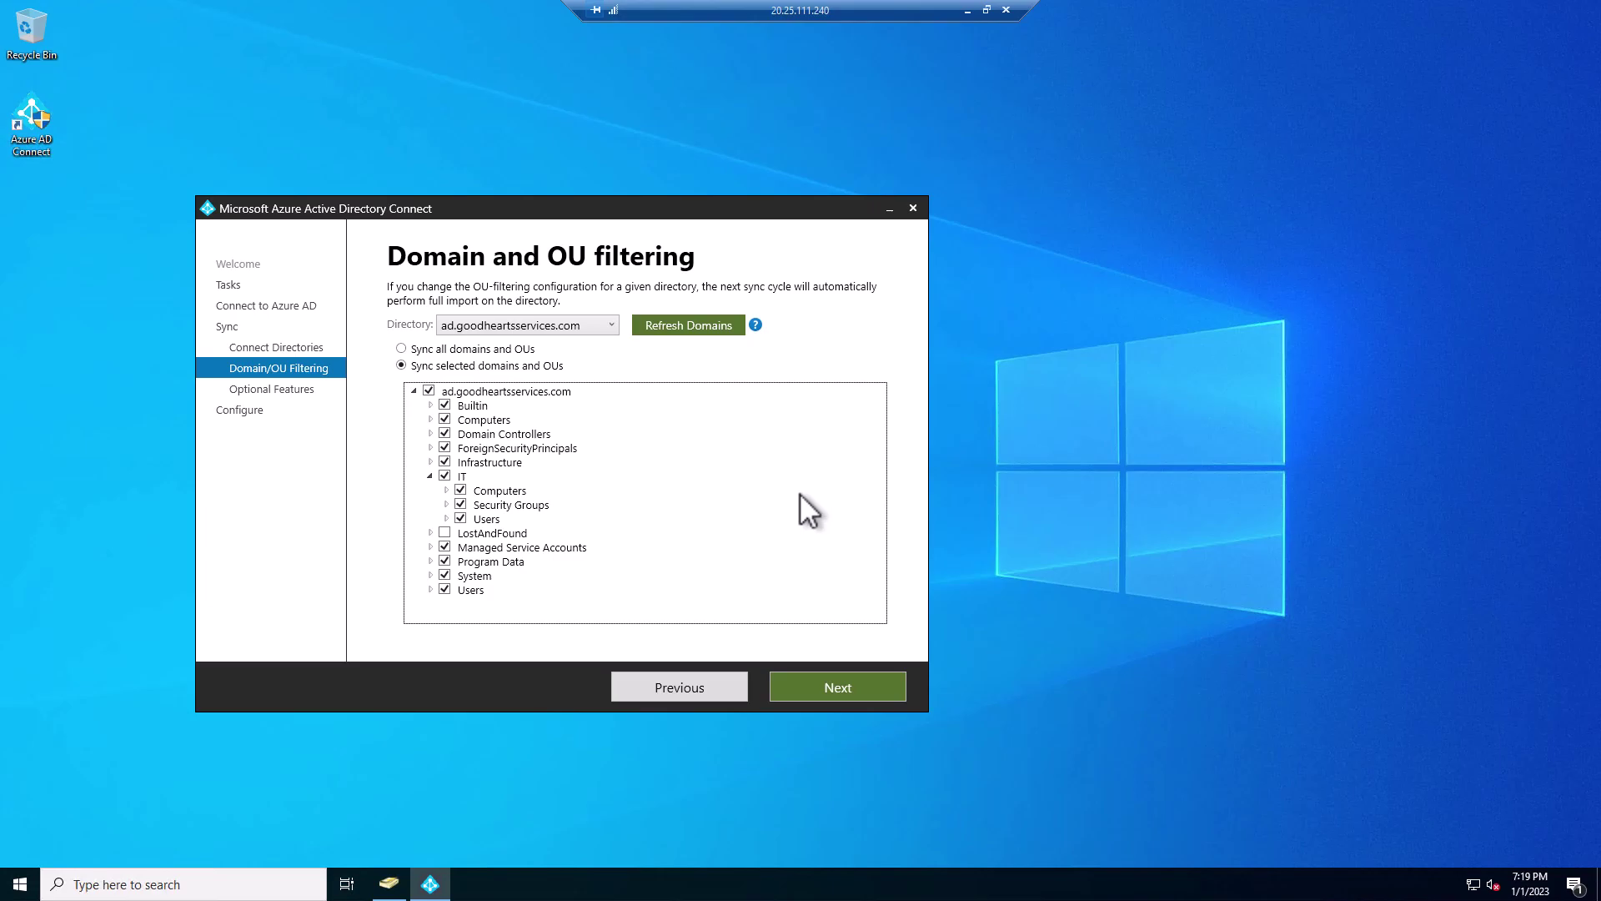
click(401, 349)
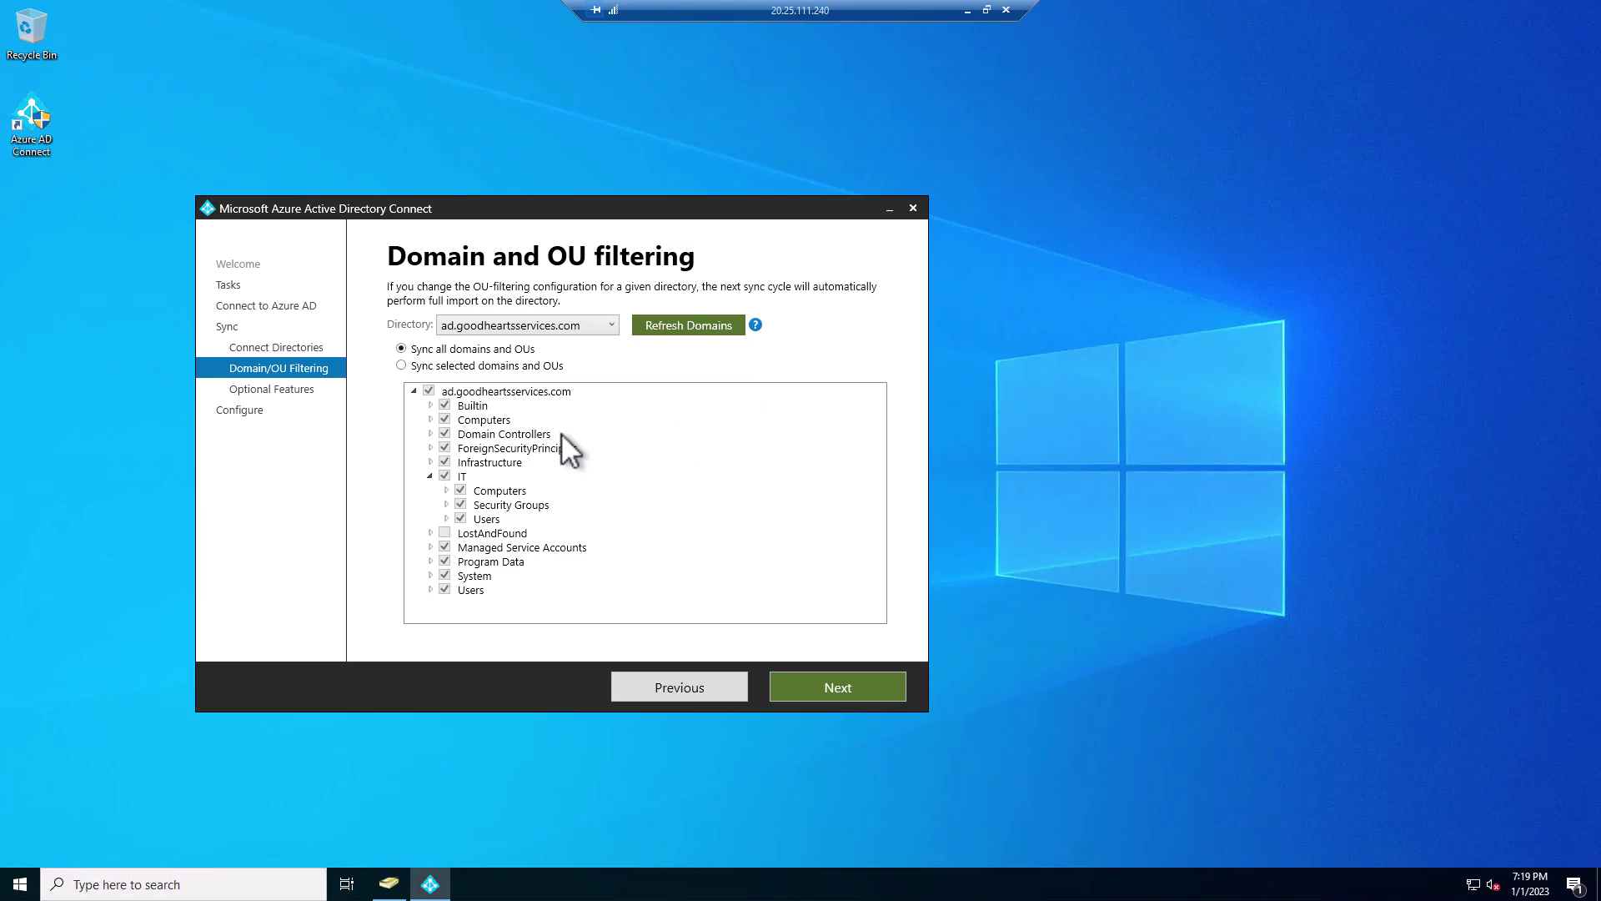
click(913, 208)
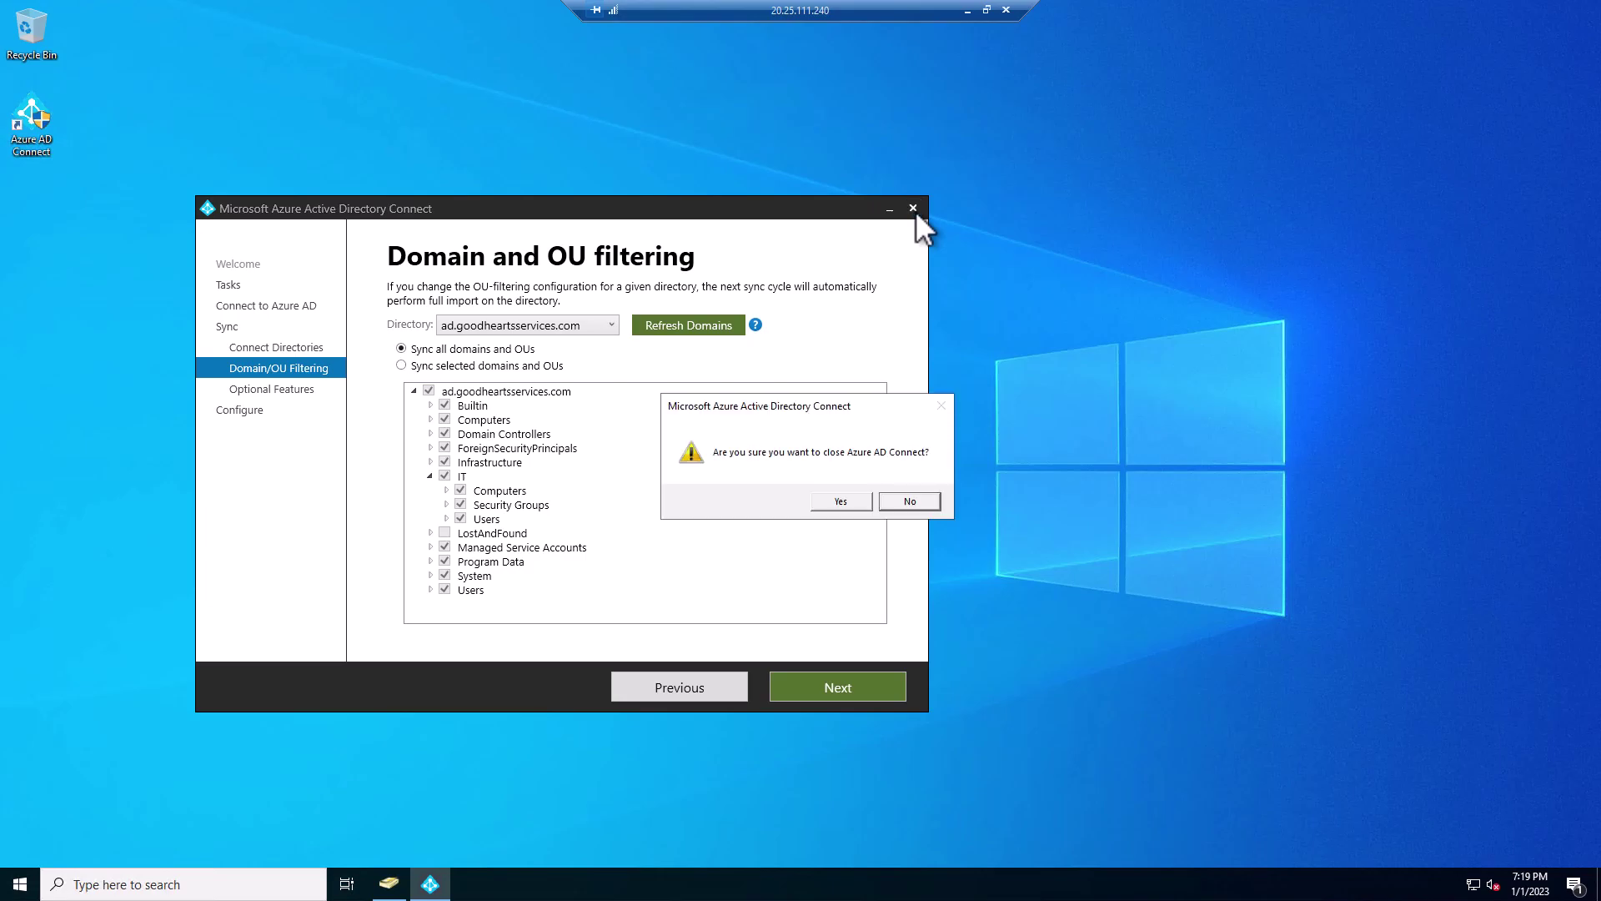
click(834, 502)
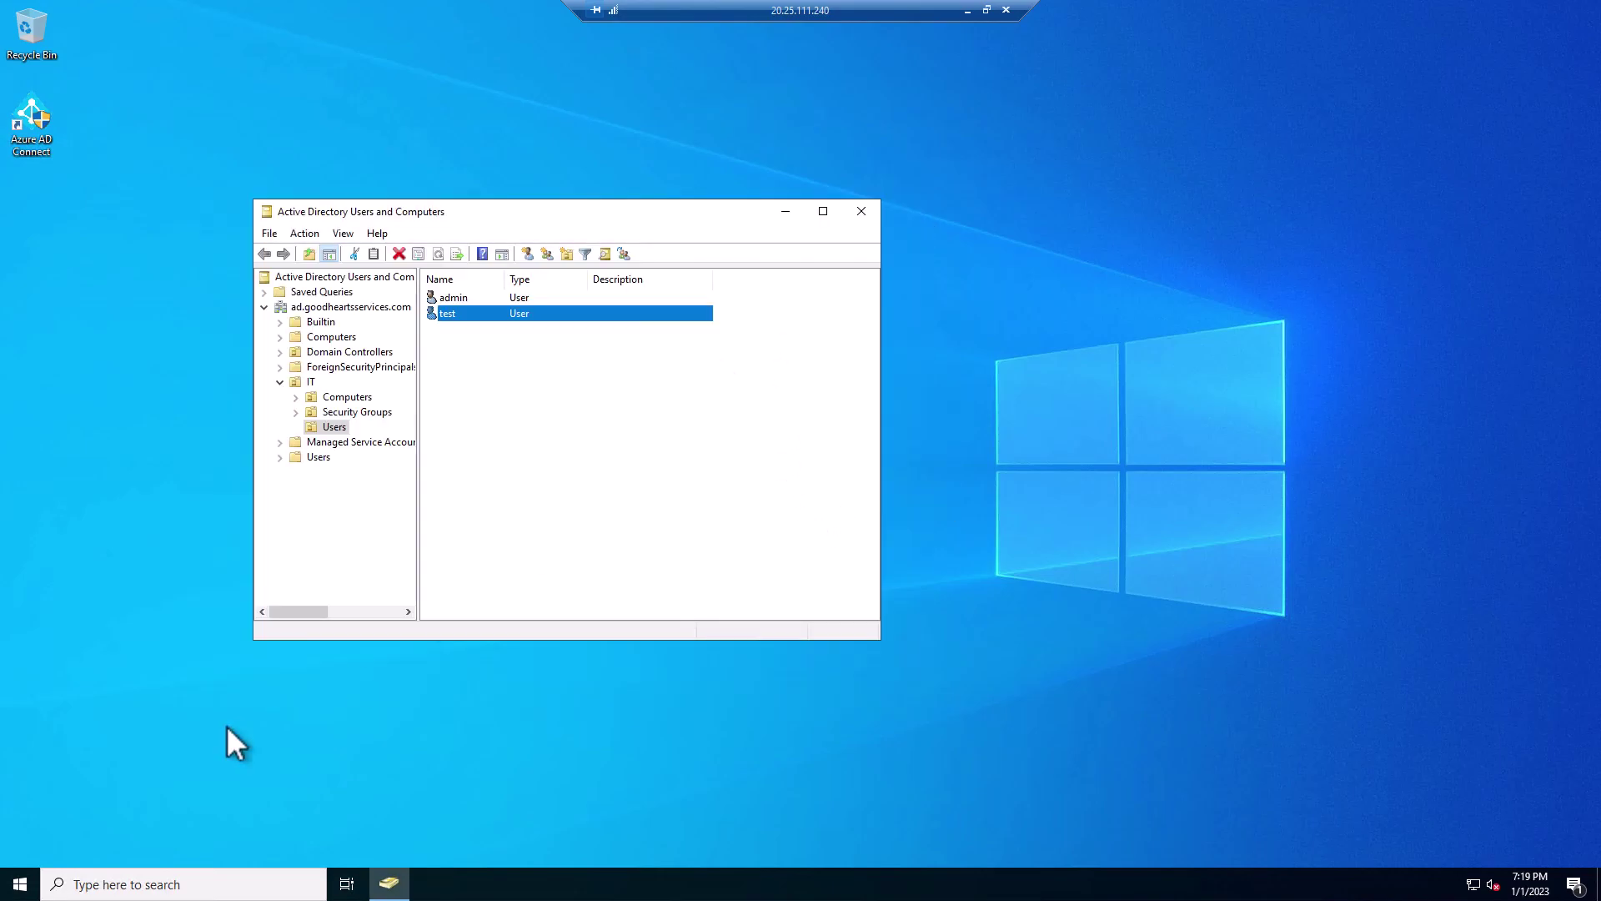
- Open Windows PowerShell (Admin) and move its window aside
right_click(32, 886)
click(172, 659)
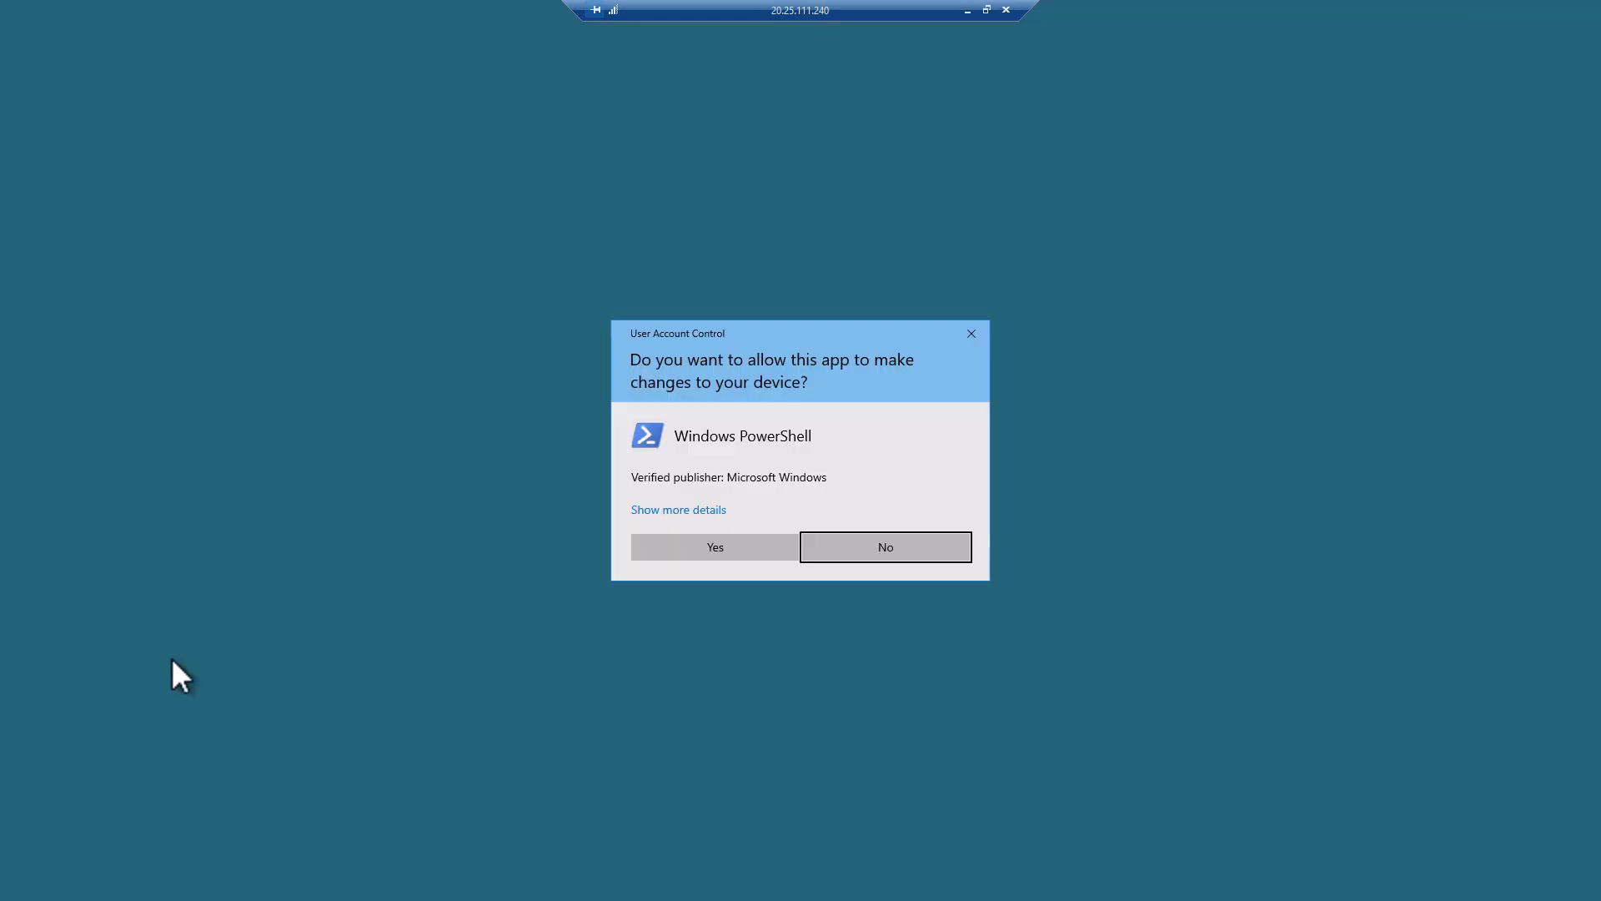
click(732, 546)
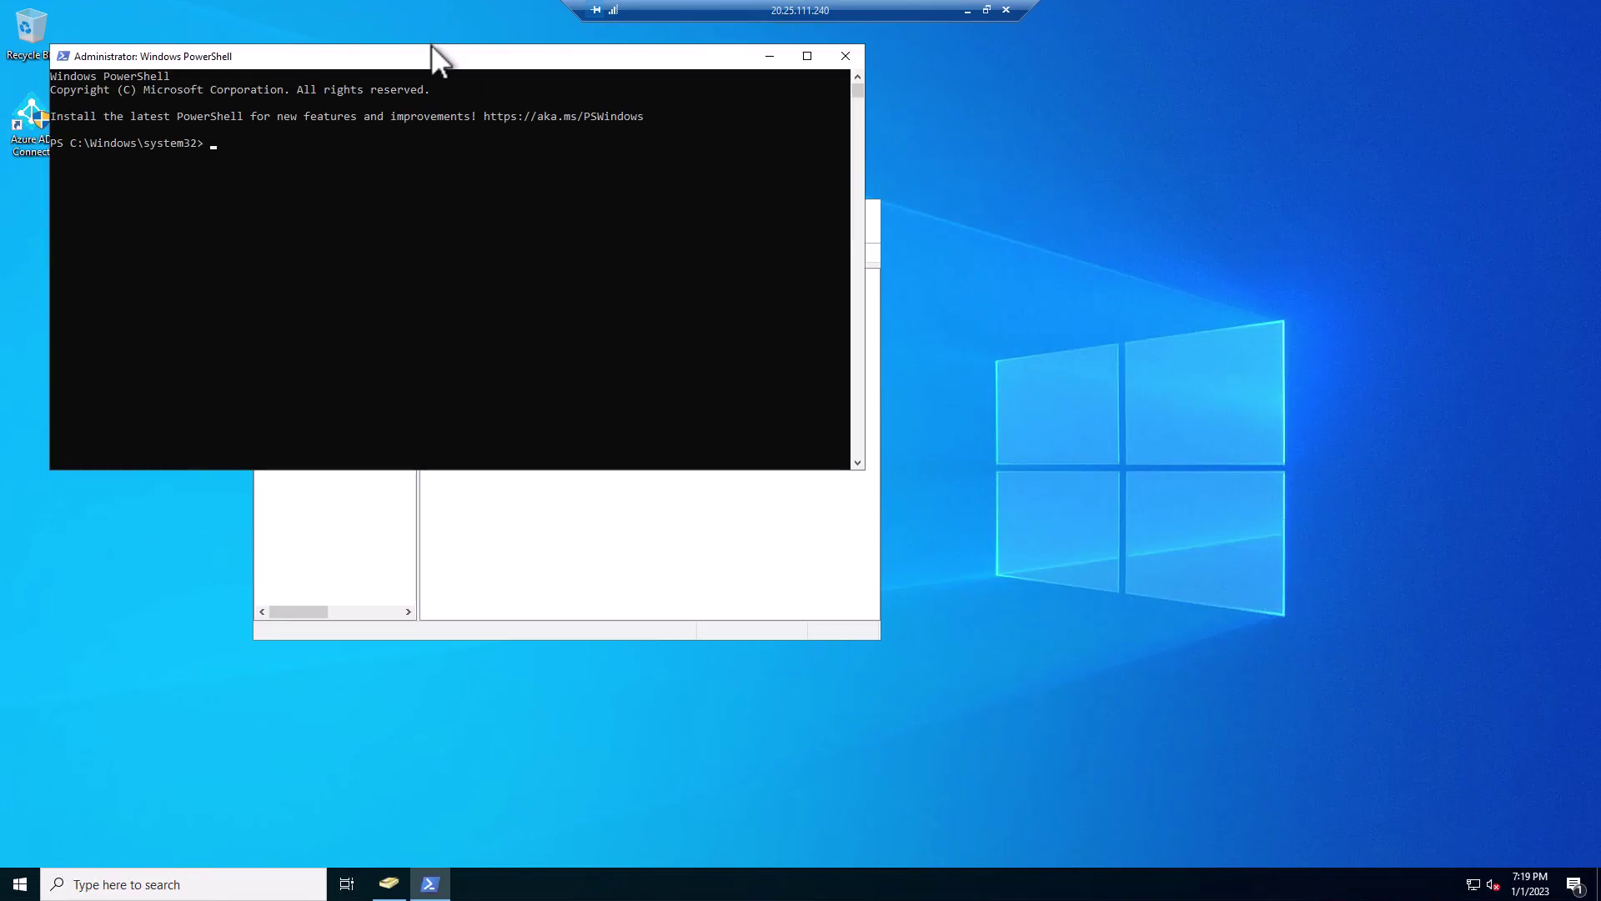
drag(432, 54, 824, 355)
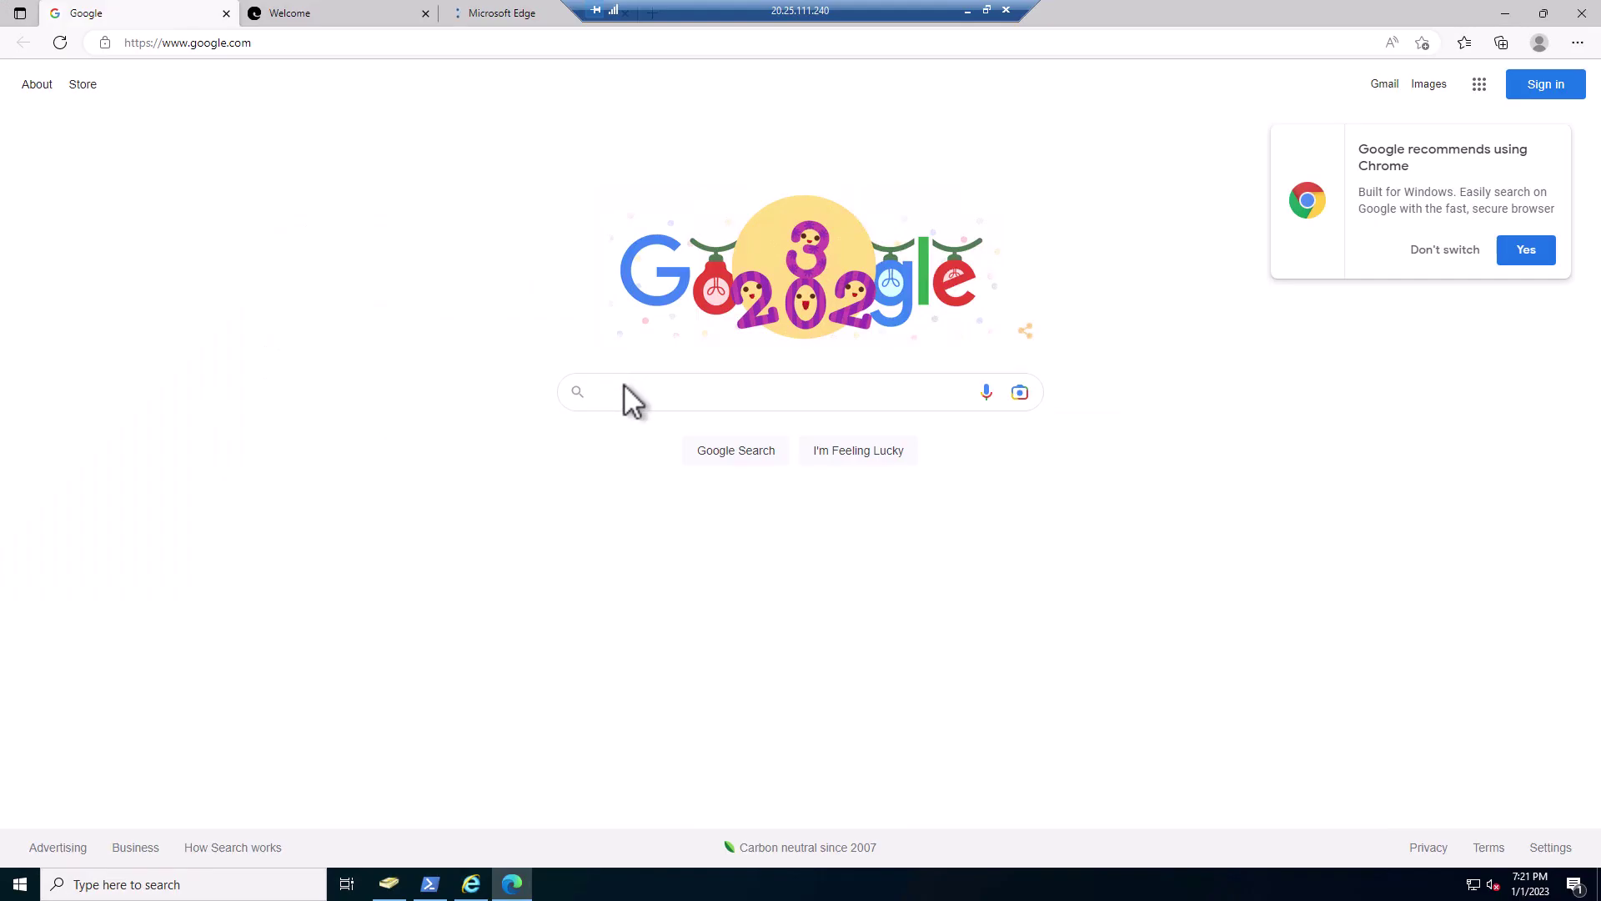
- Search 'download adsync', open the ADSyncTools PowerShell Reference, and copy its install commands
click(687, 392)
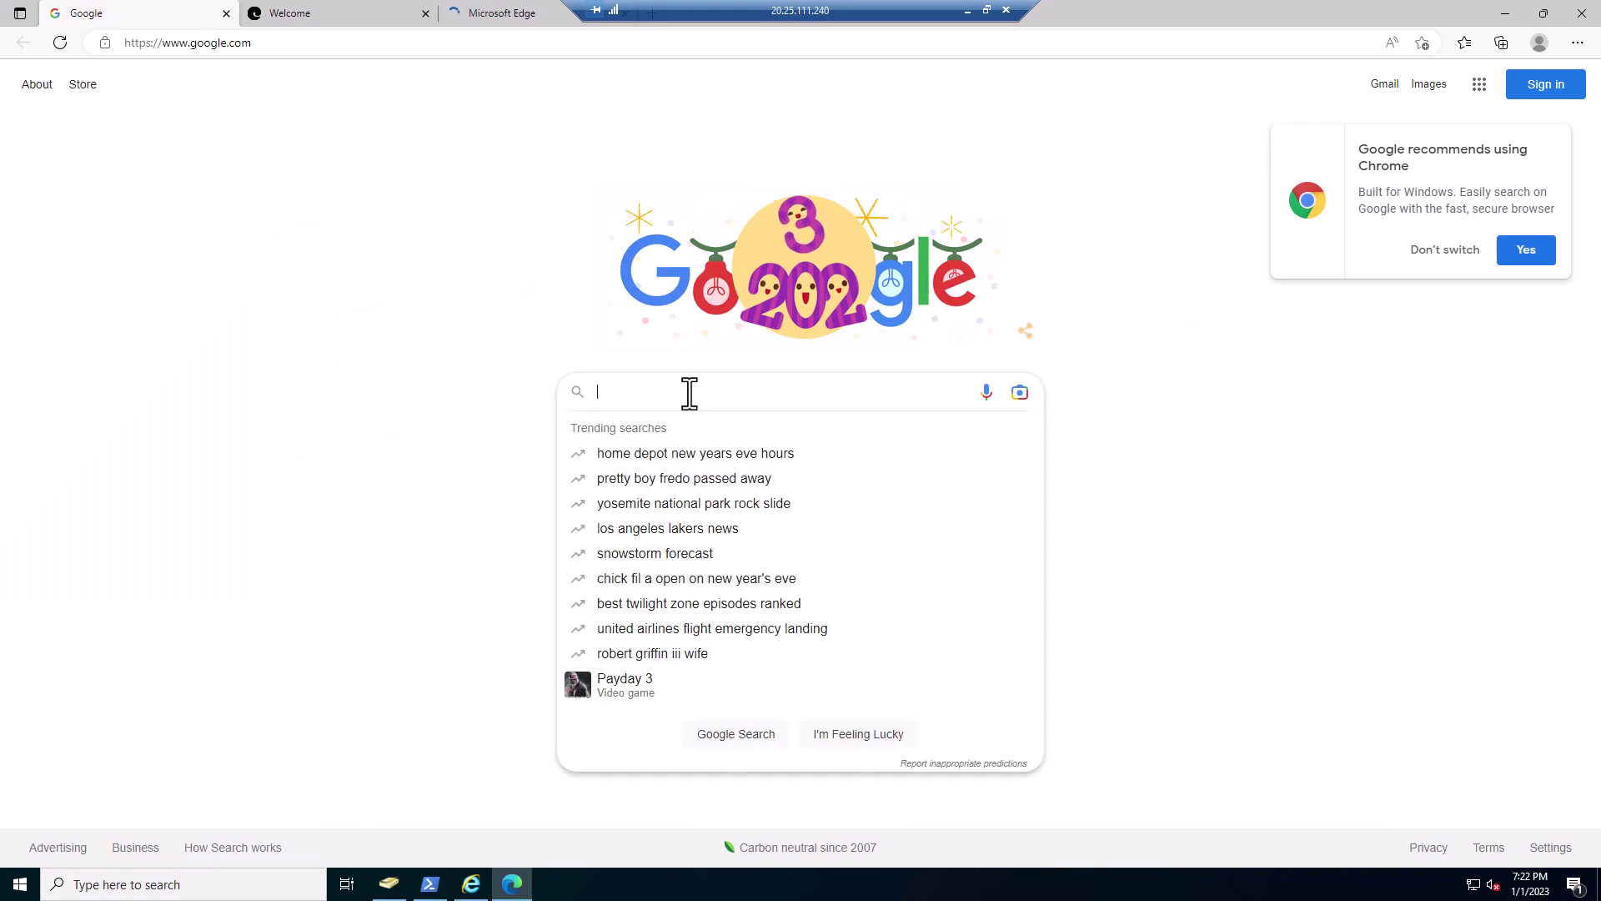
text(download)
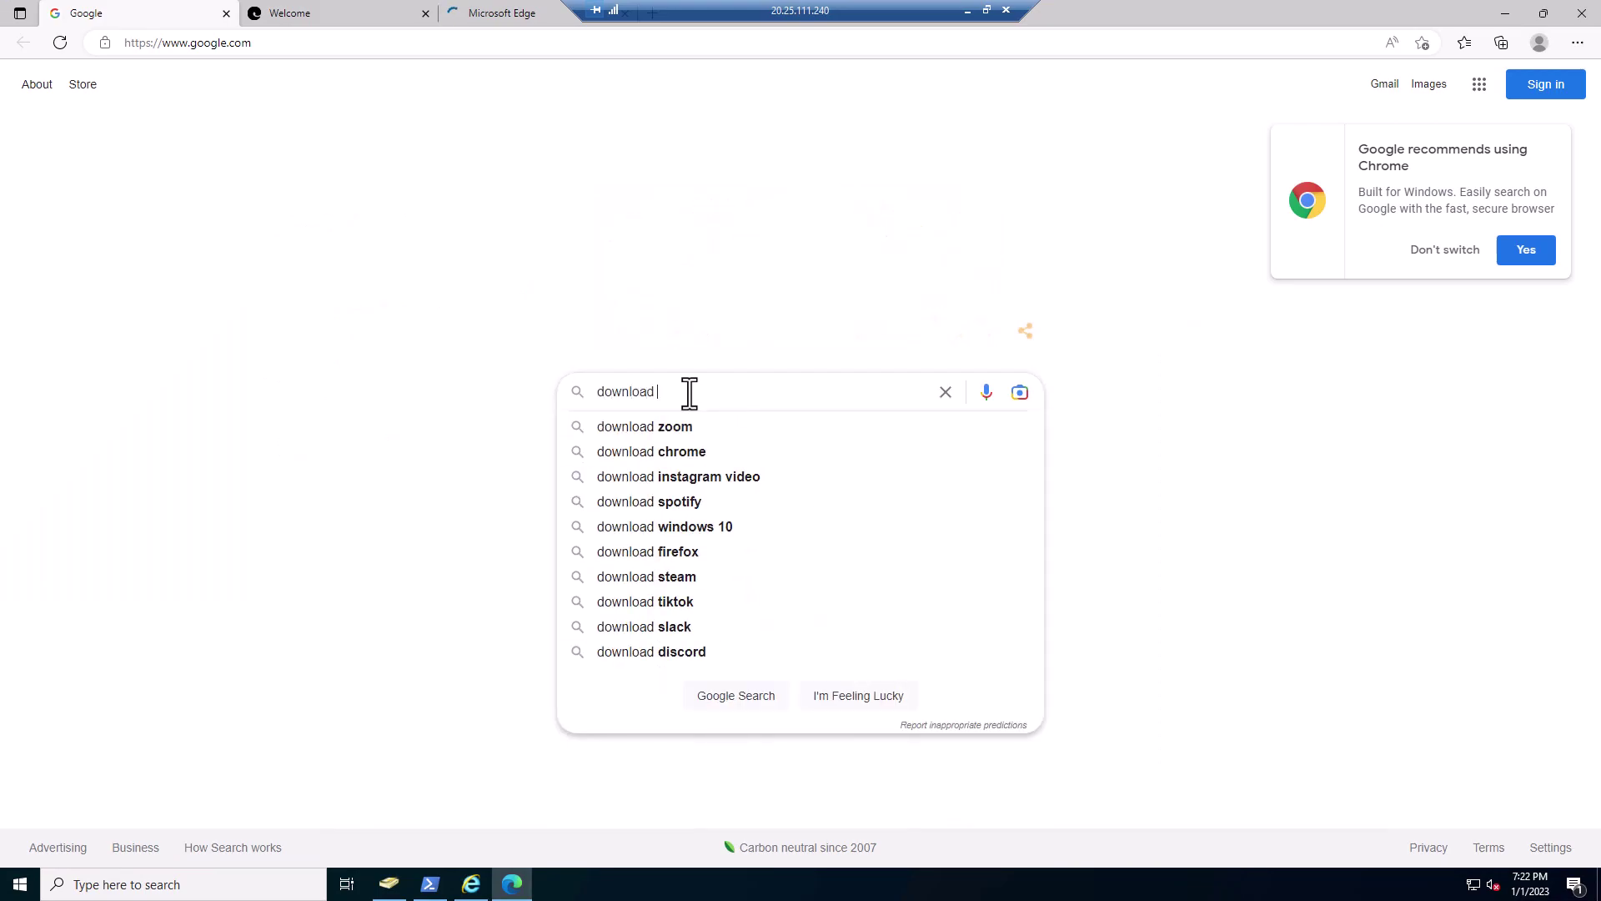
text( adsync)
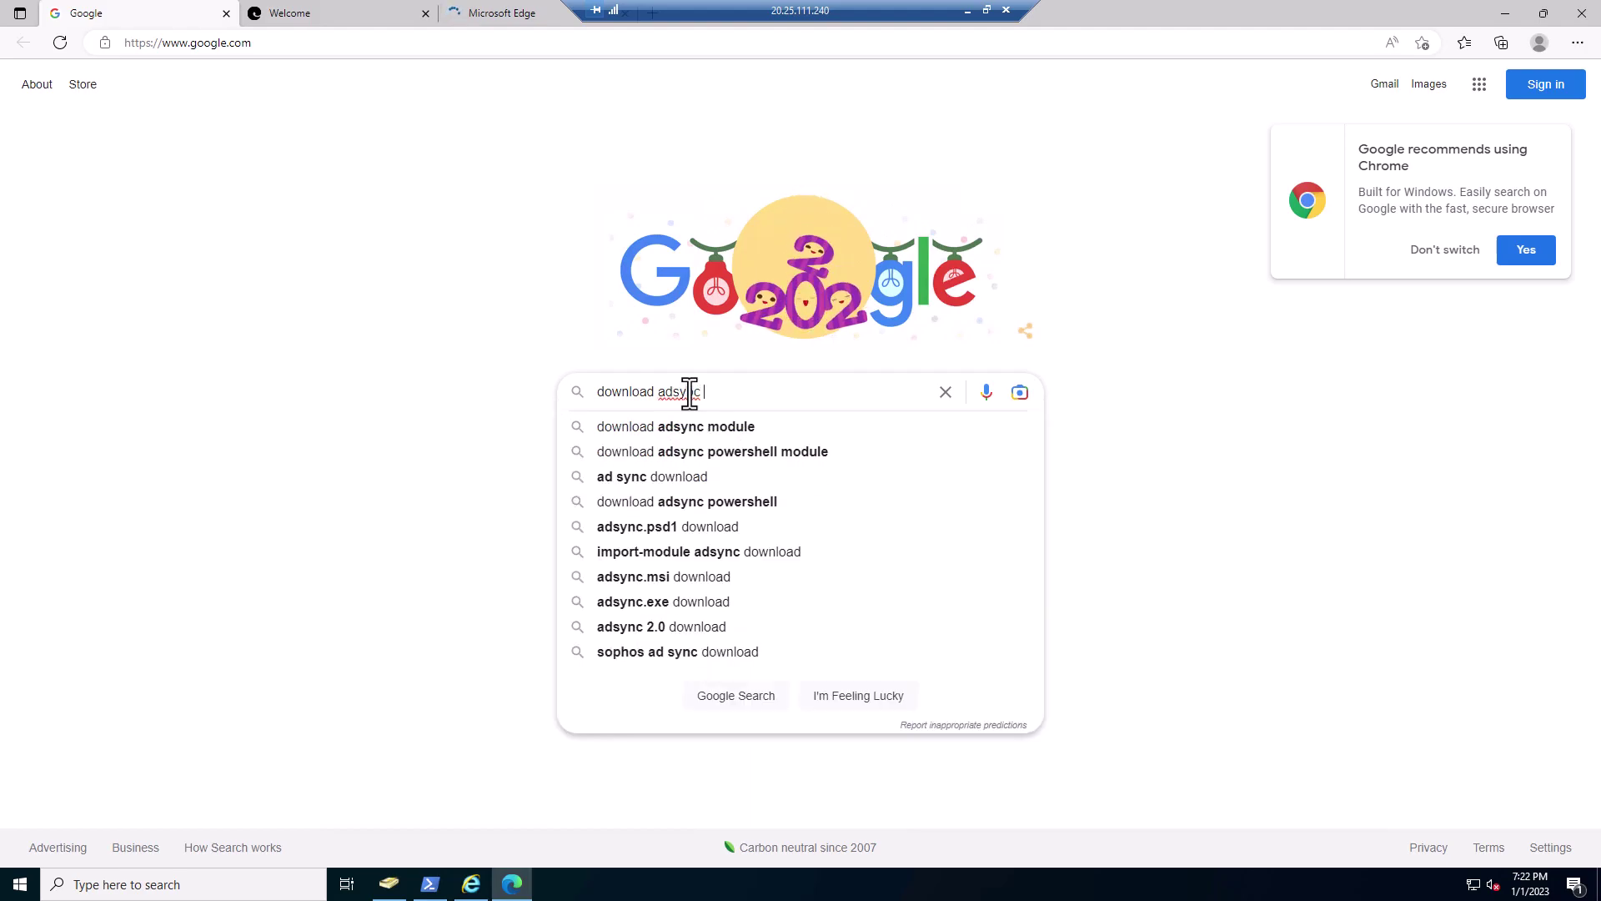
click(682, 457)
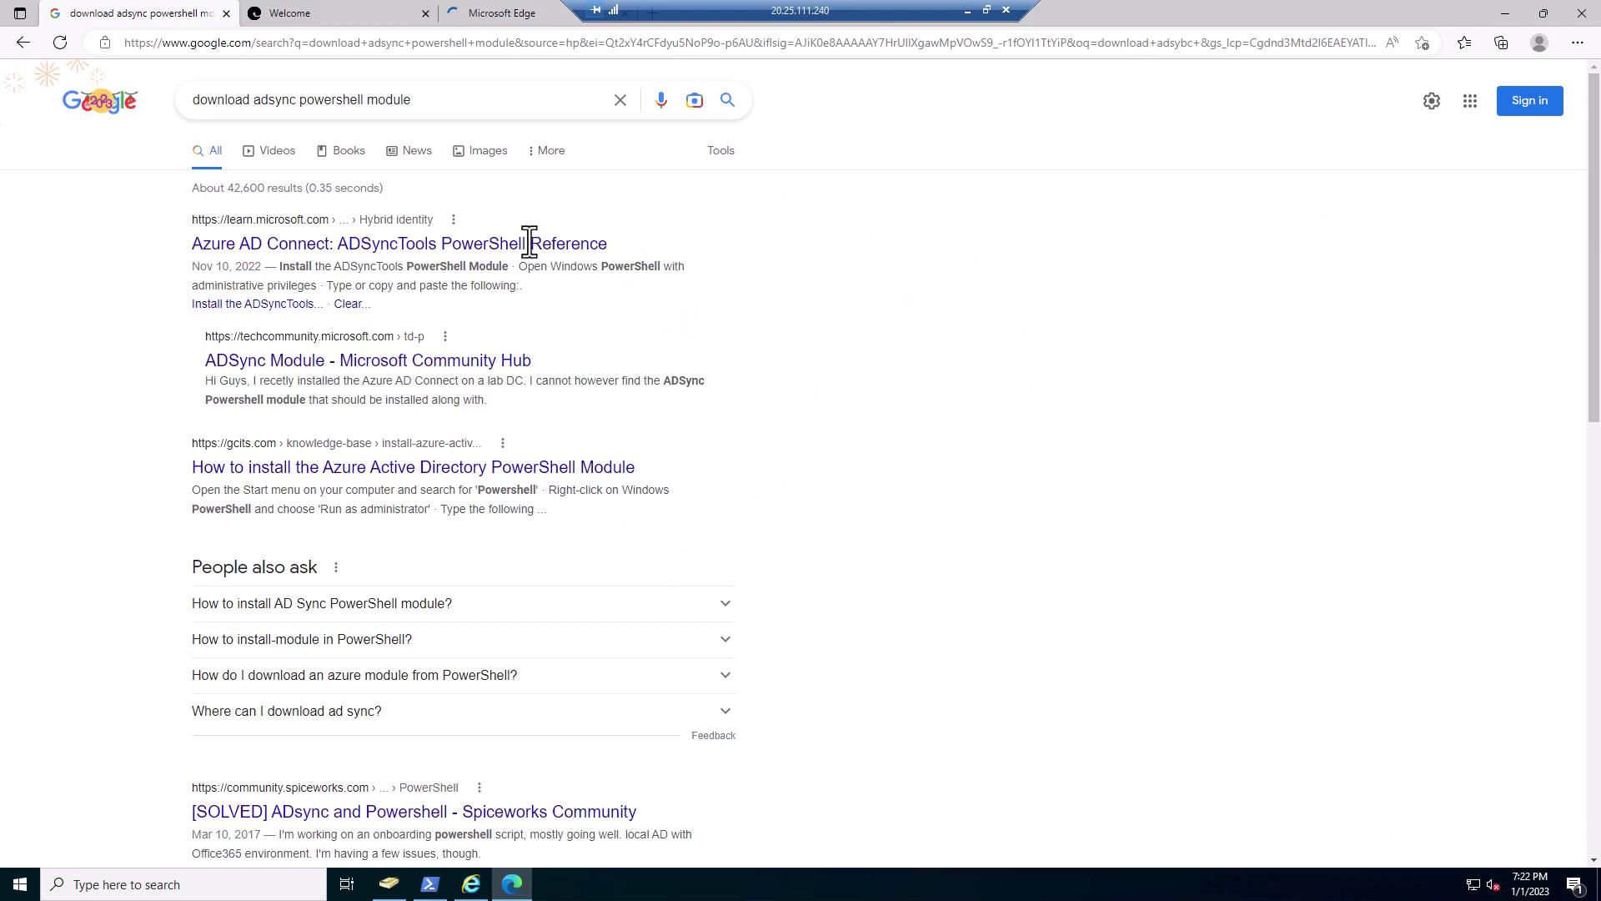
click(383, 254)
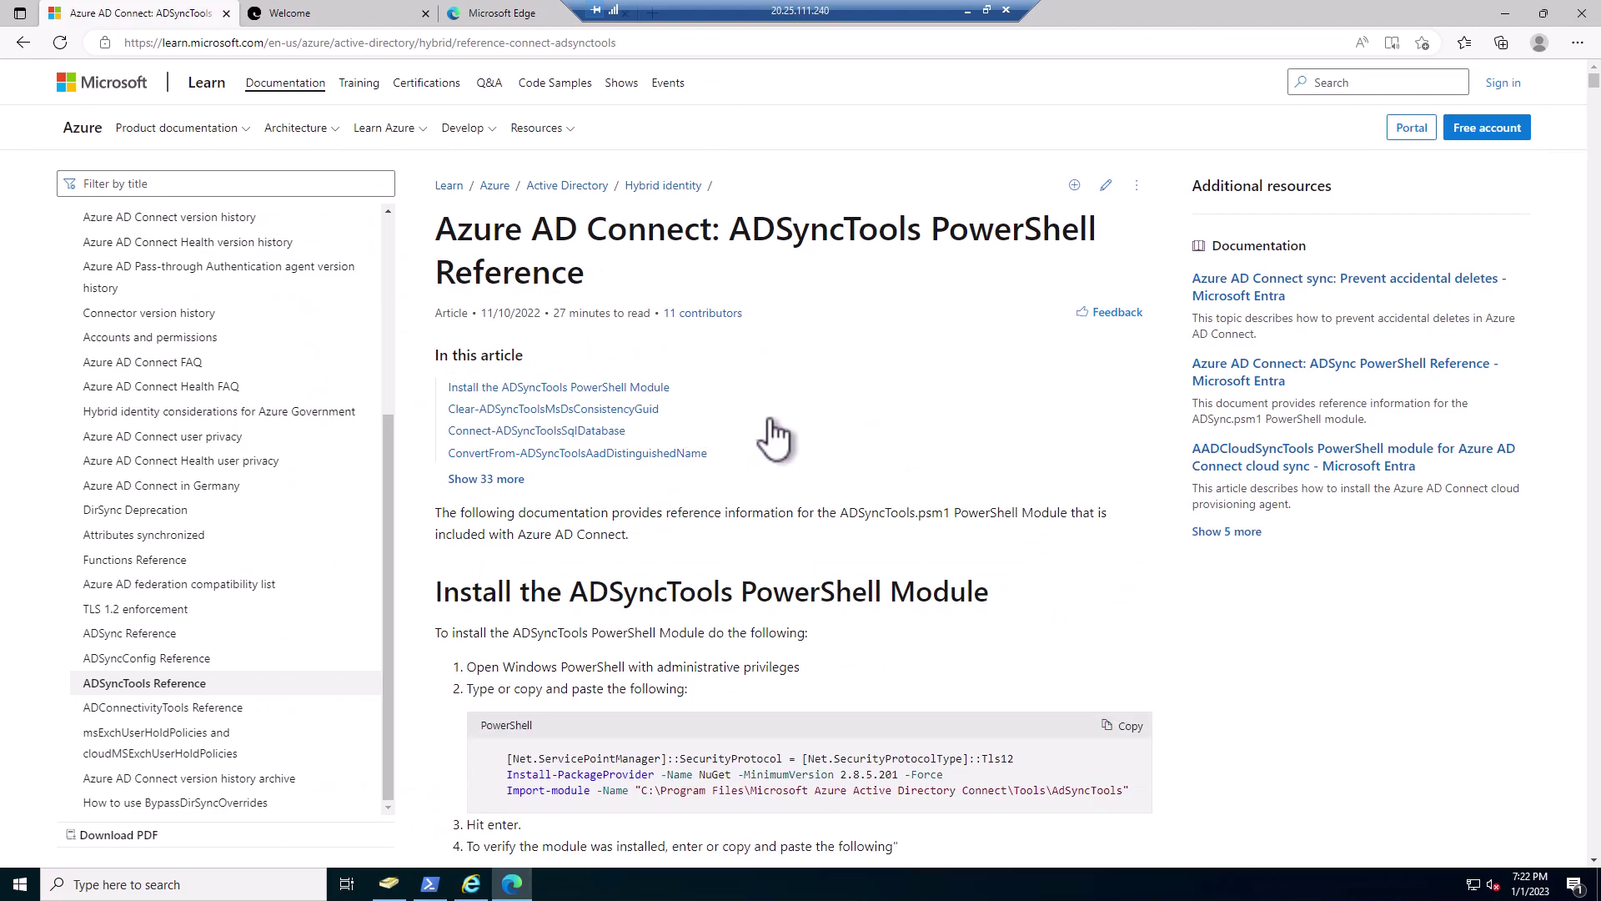
scroll(776, 437, down, 1)
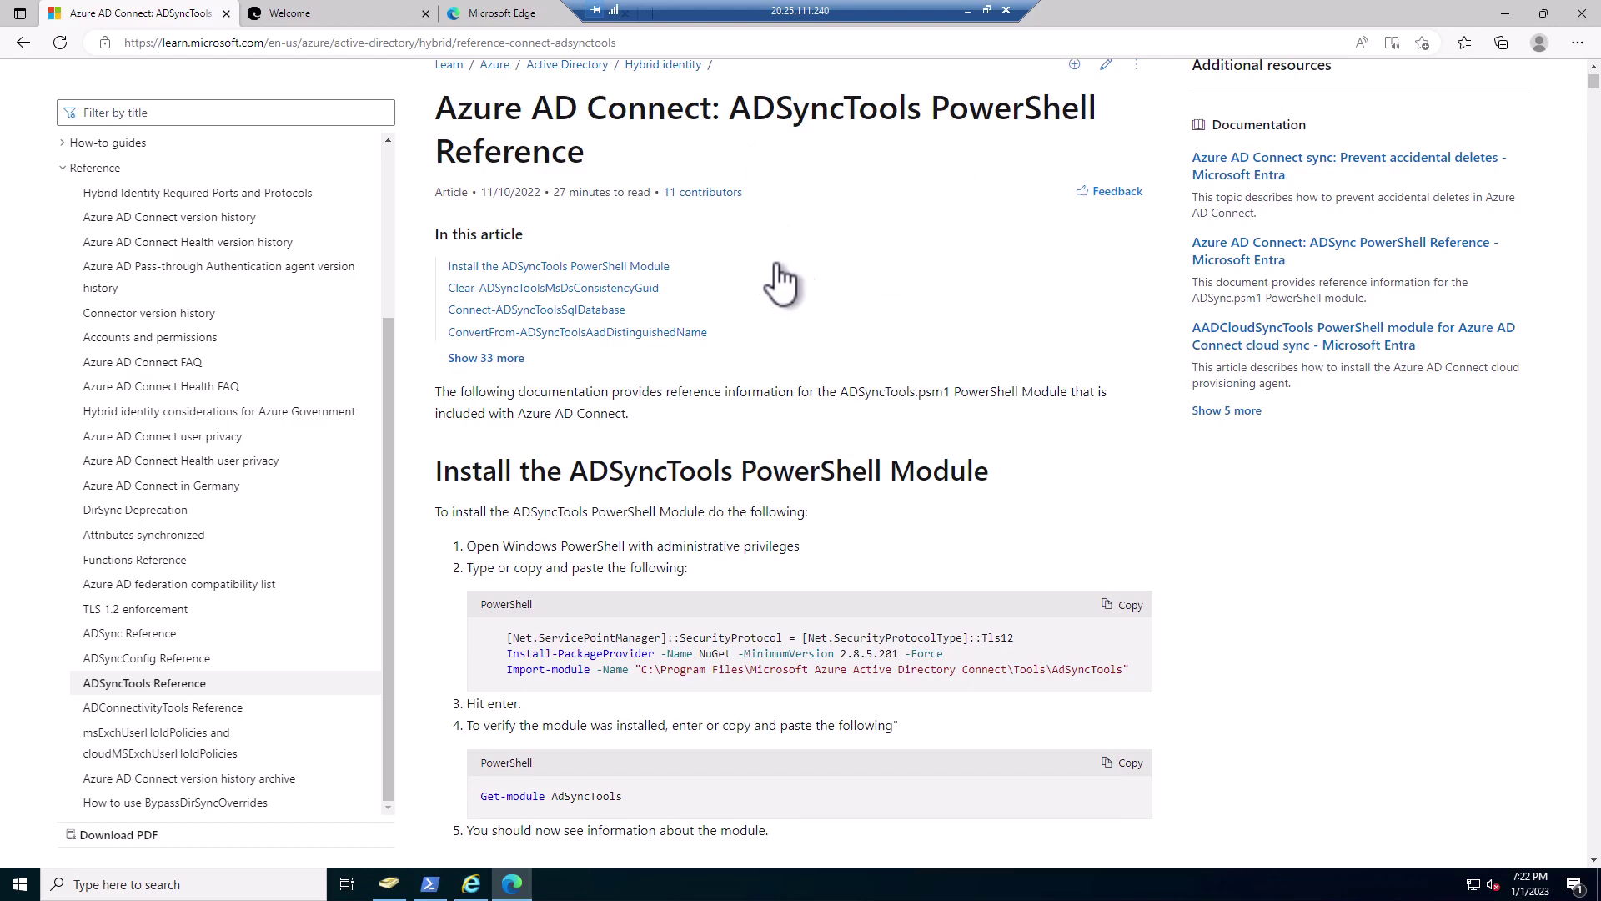
scroll(822, 525, down, 1)
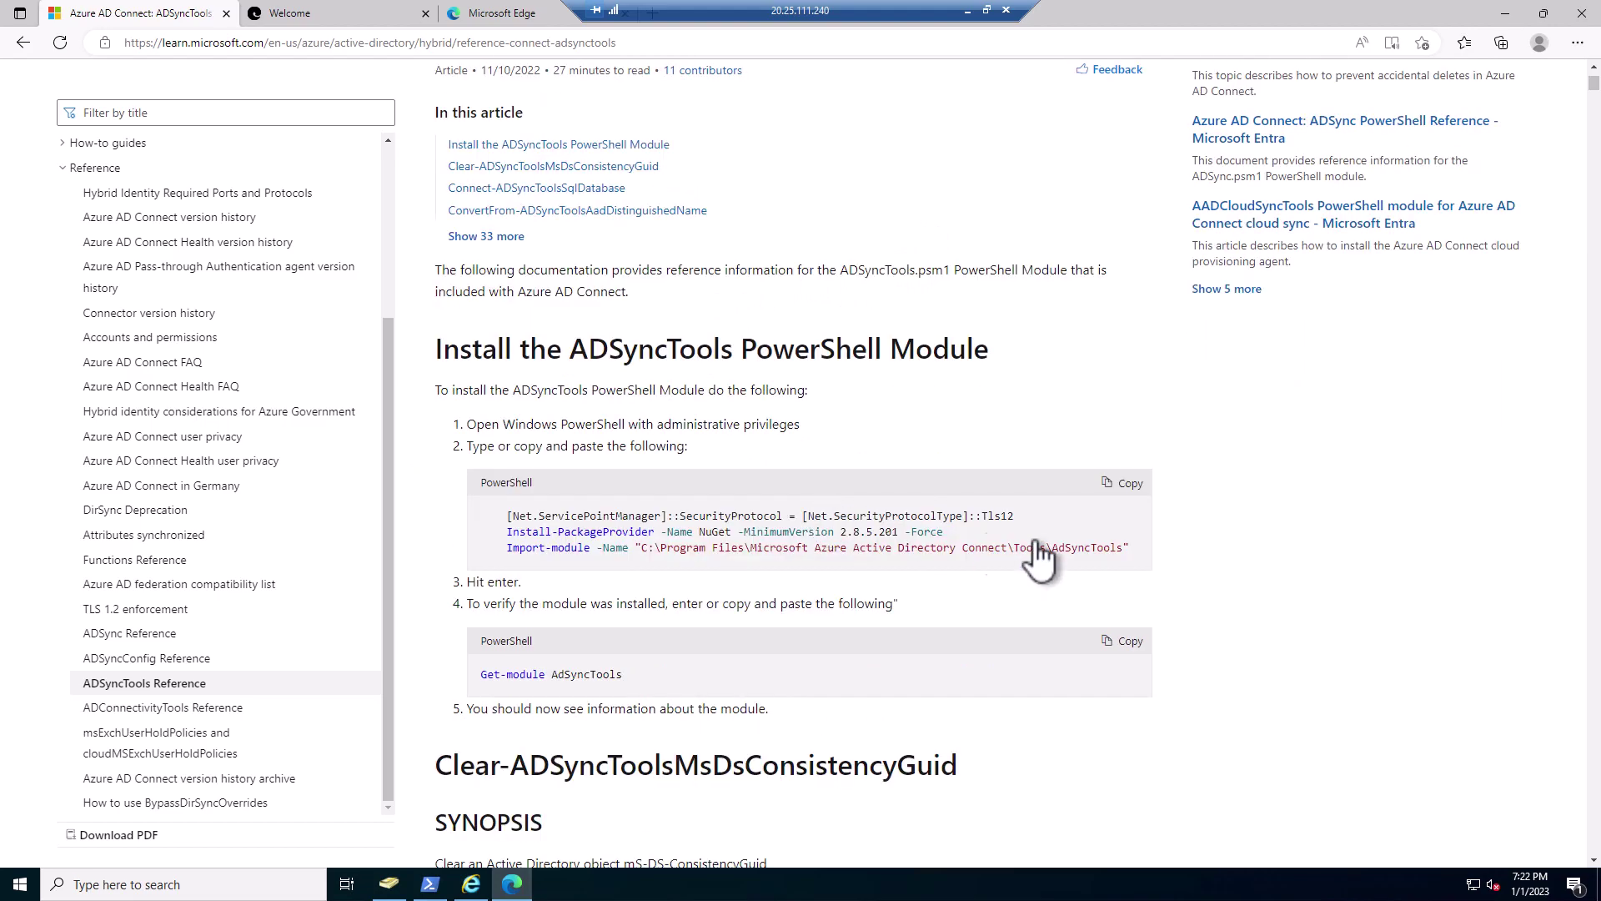
click(1136, 496)
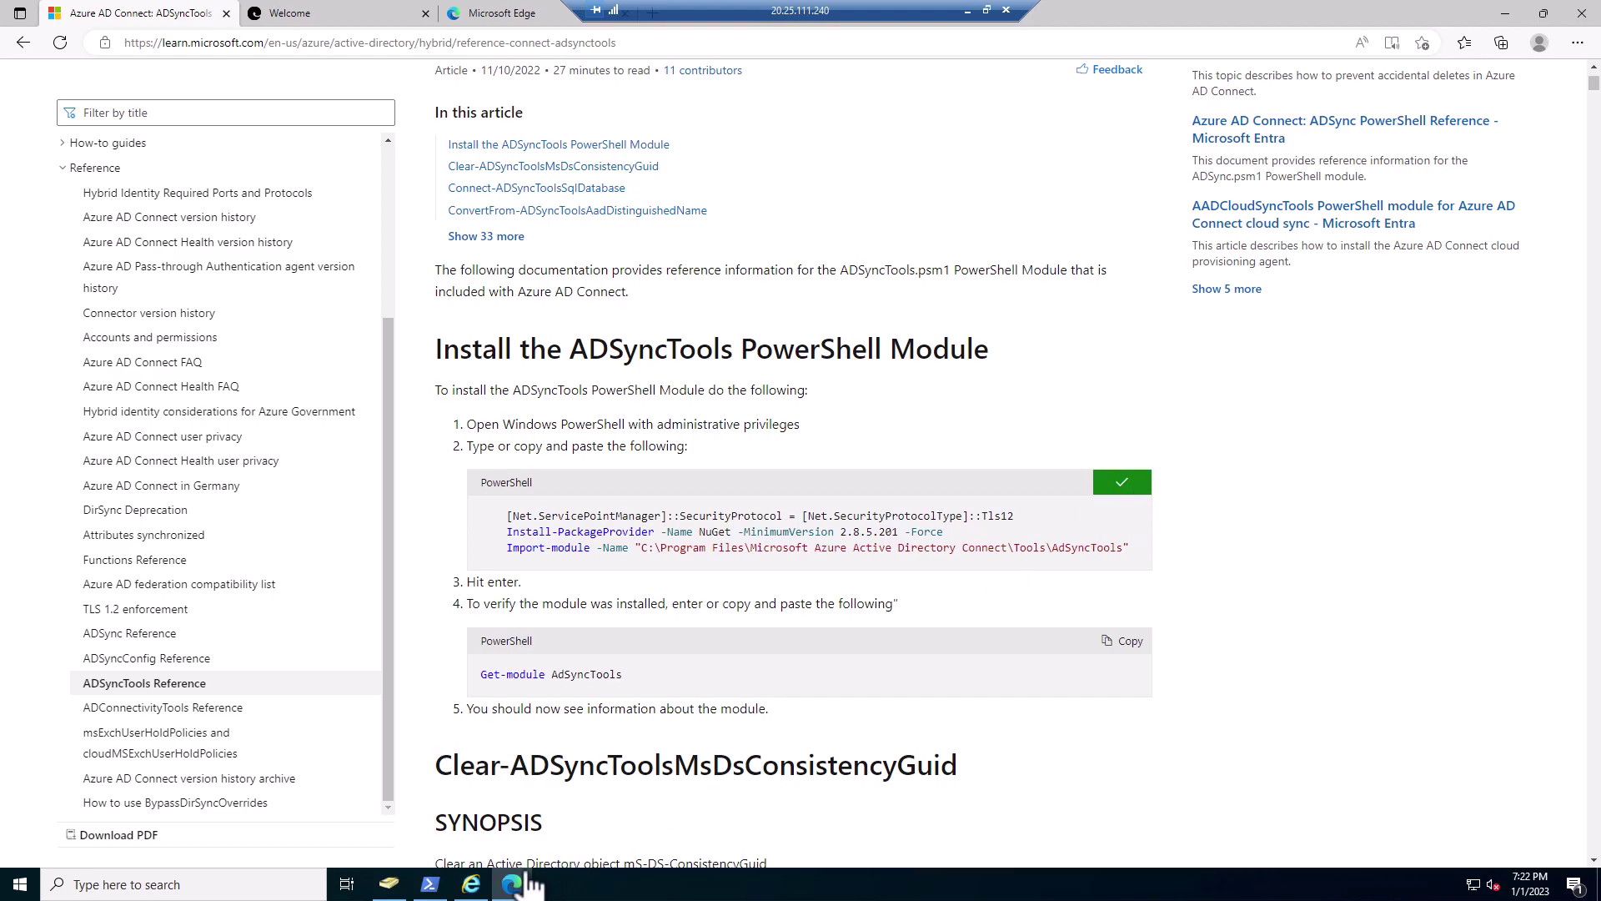
- Clear the PowerShell console and run the pasted ADSyncTools and NuGet 2.8.5.208 install commands
click(432, 886)
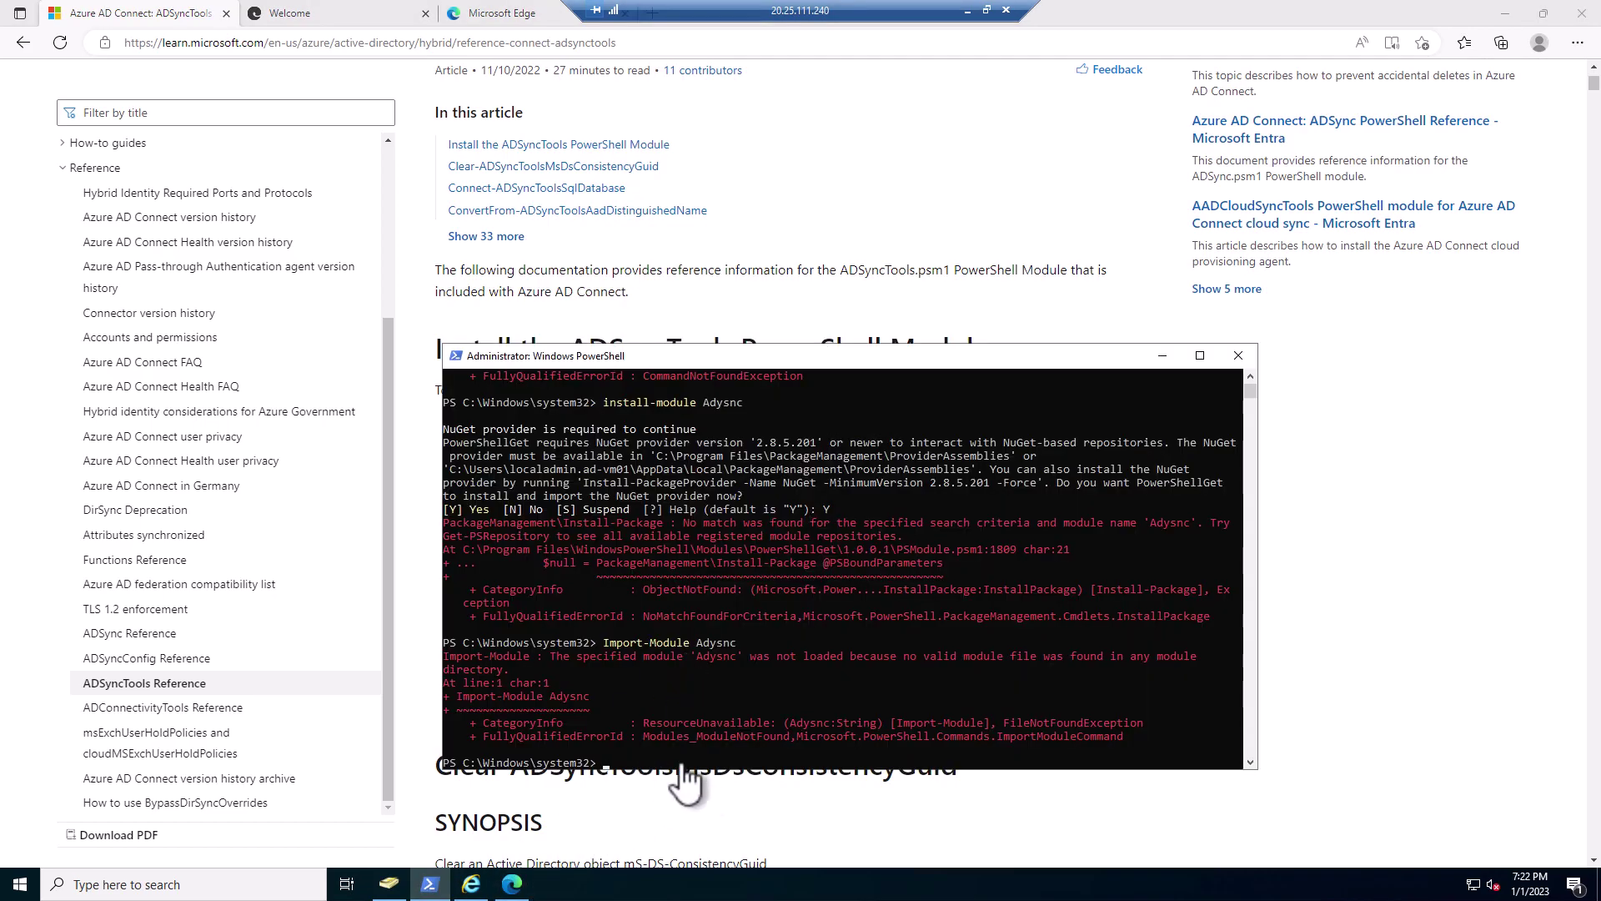
text(clear)
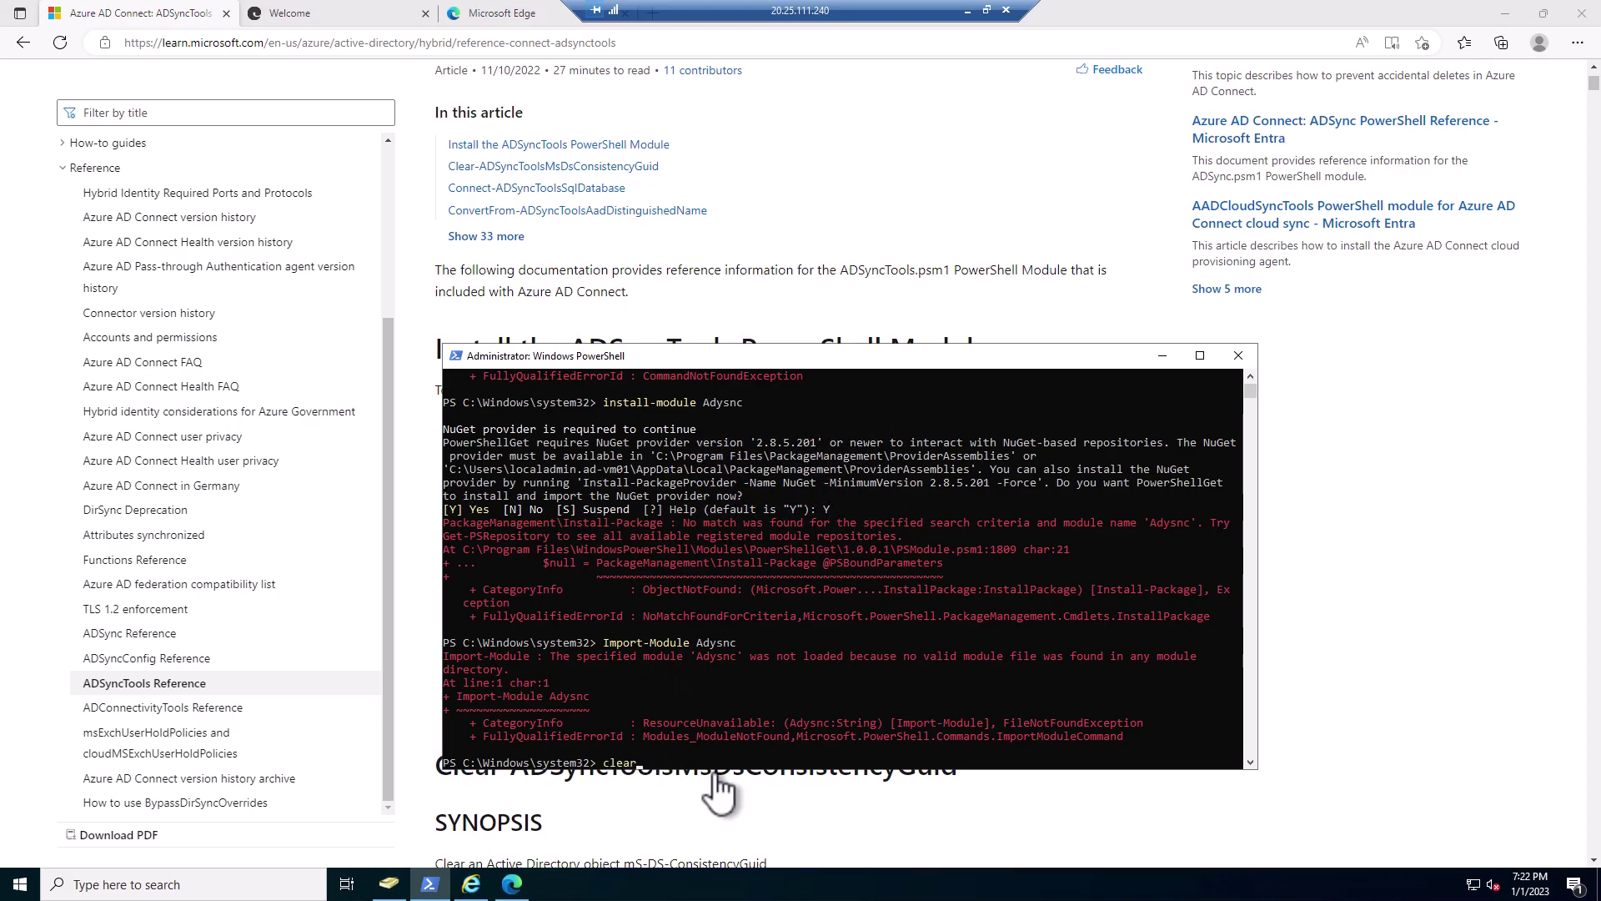
key(Return)
key(Return)
key(Return)
key(Return)
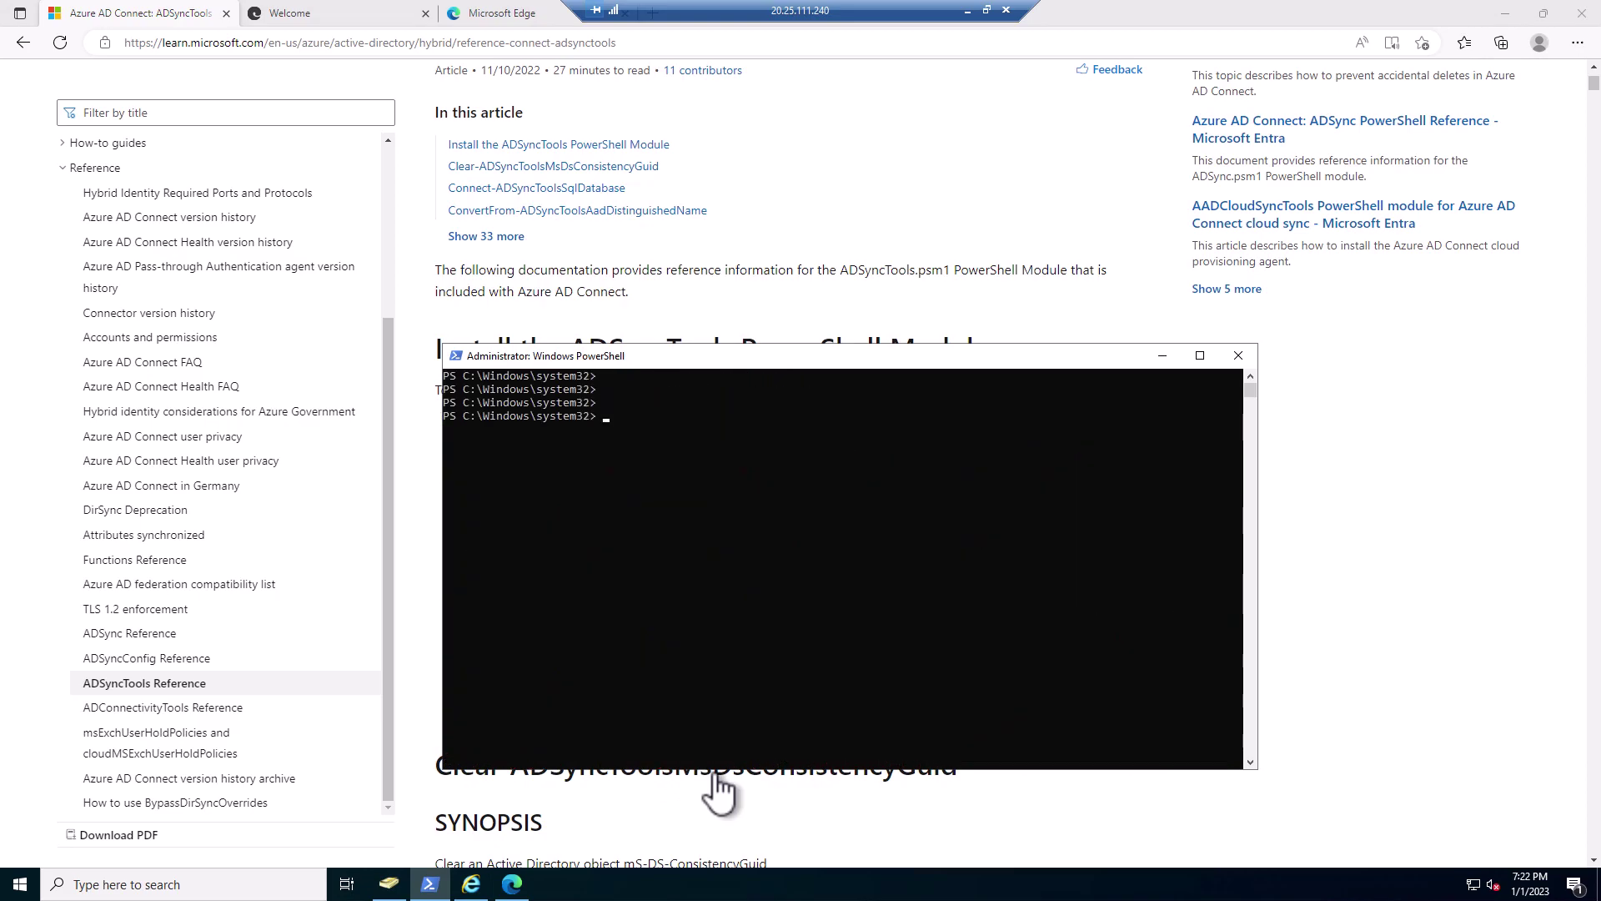
right_click(709, 440)
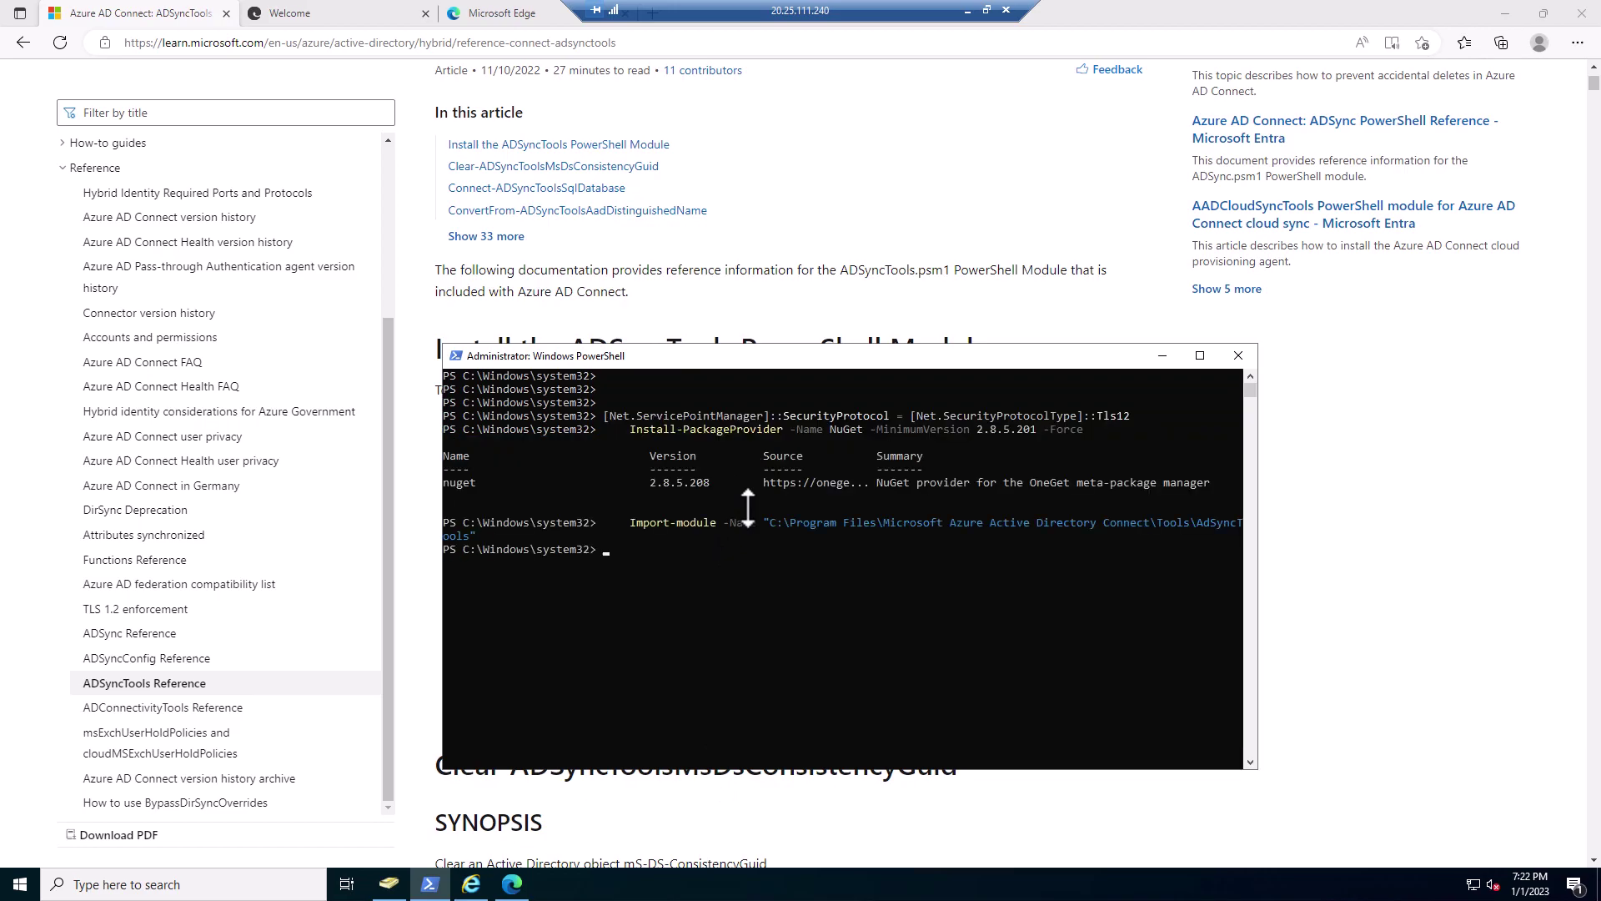
drag(771, 355, 489, 738)
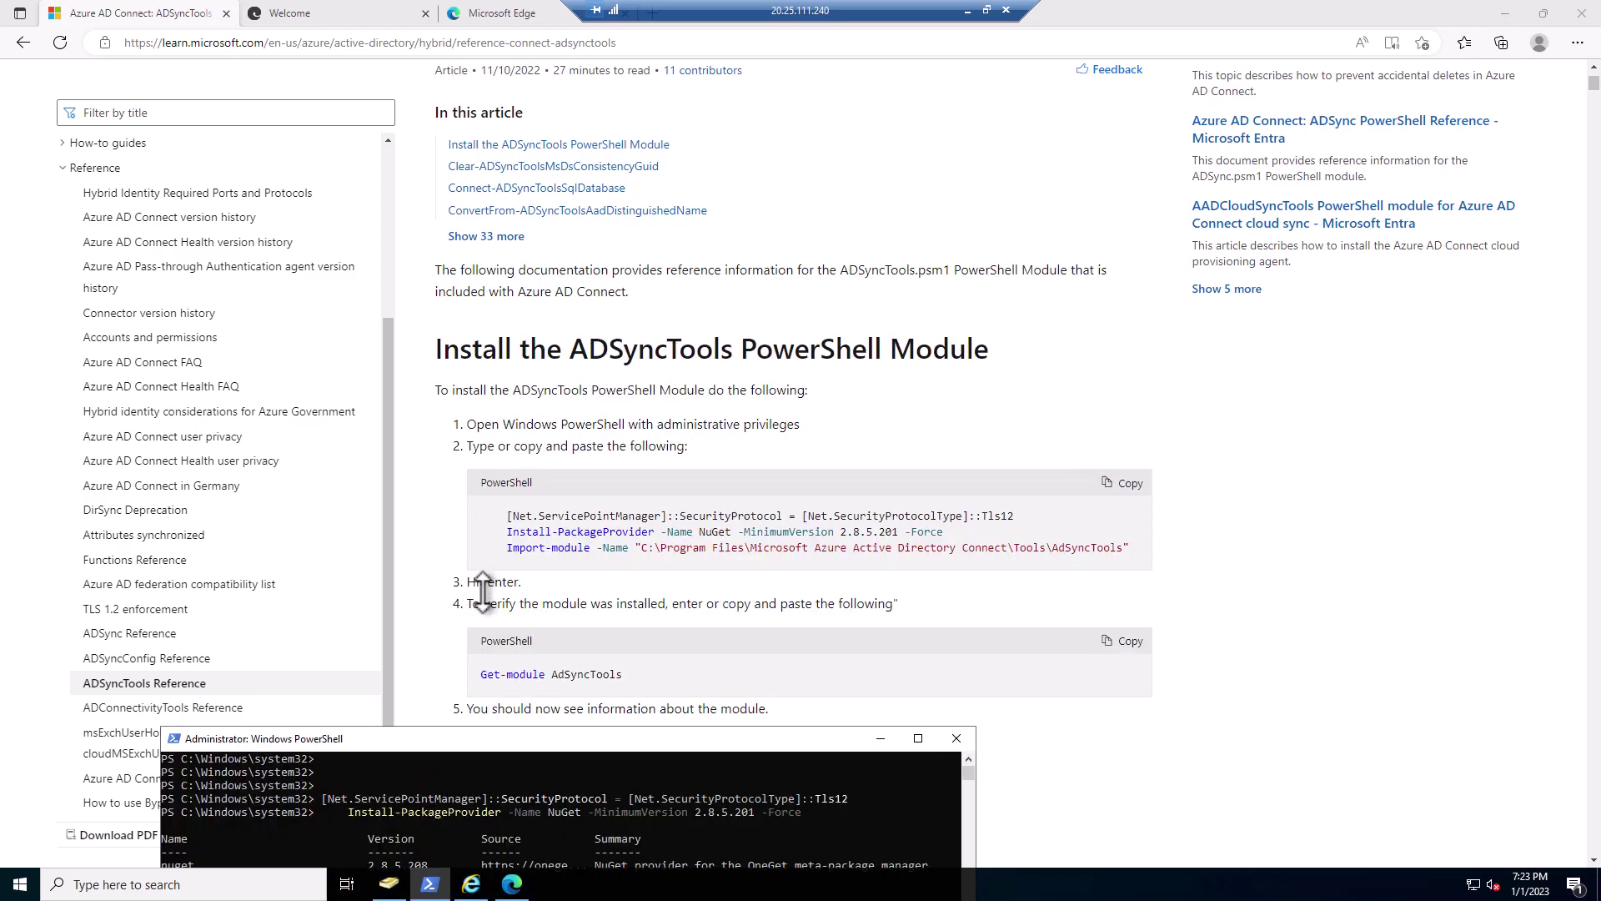
- Run Get-Module AdSyncTools to confirm the module is loaded and review its commands
click(1118, 639)
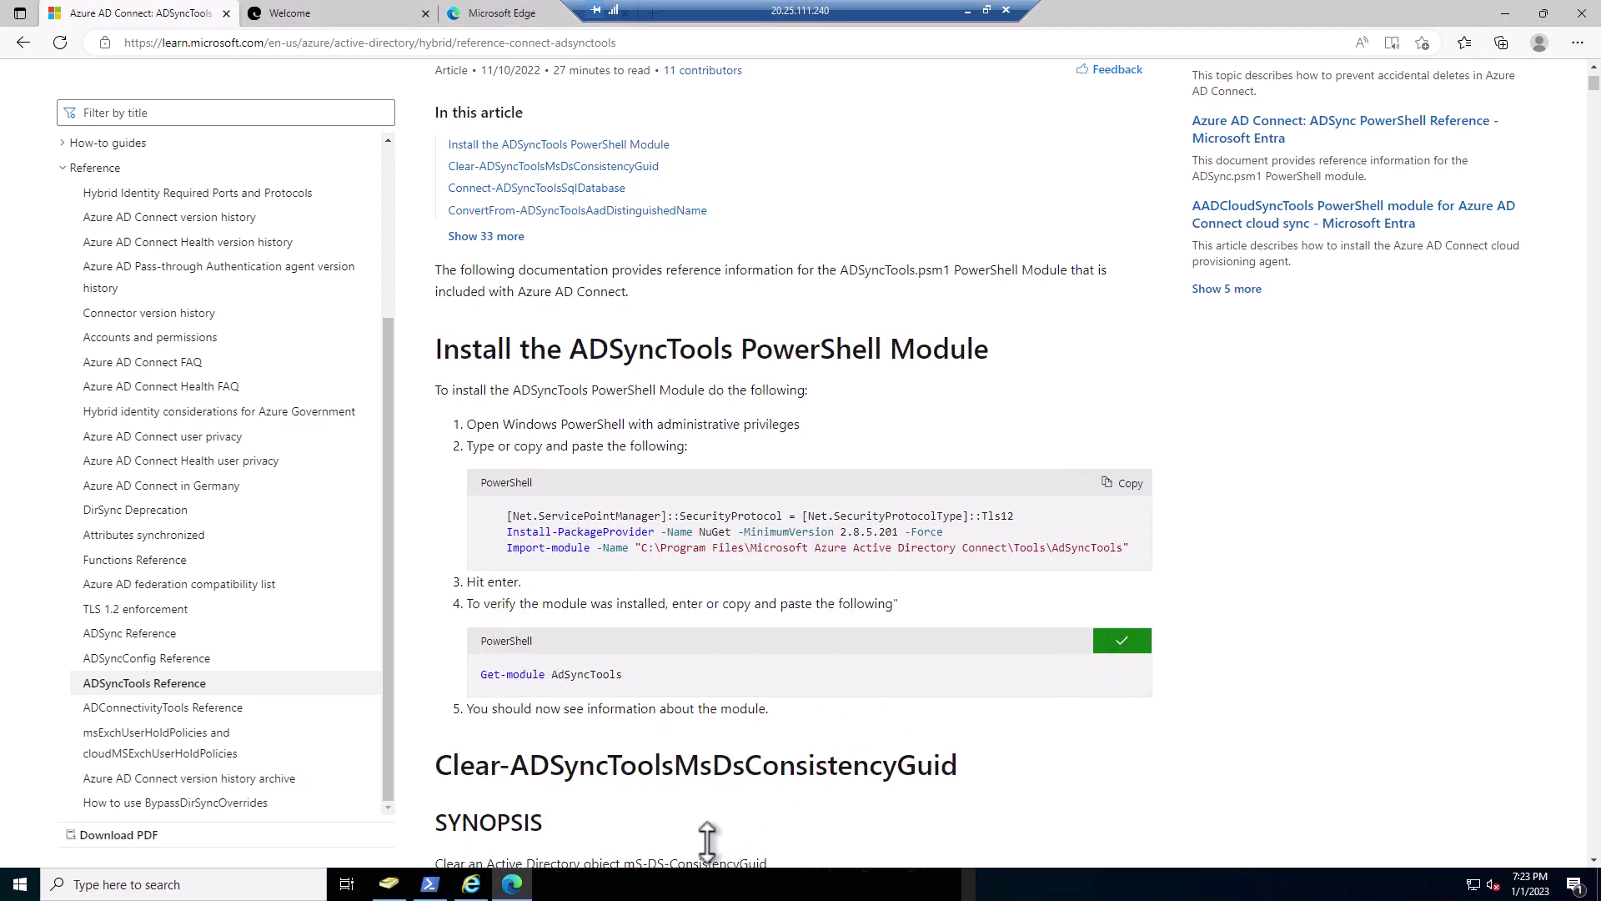
click(430, 884)
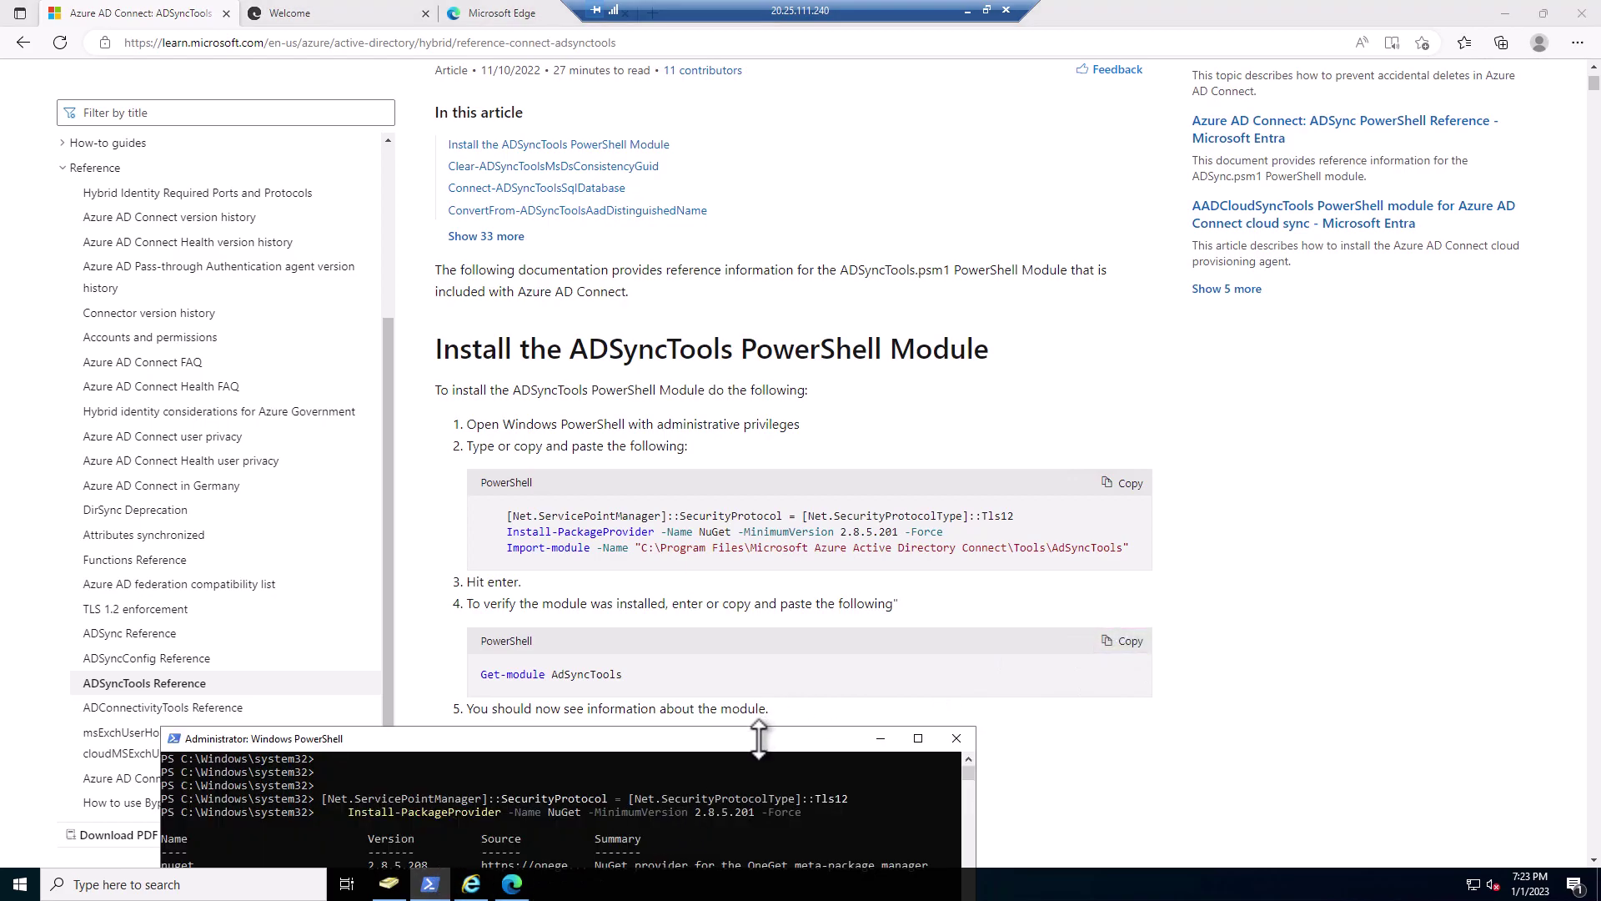
drag(759, 737, 1072, 91)
right_click(823, 338)
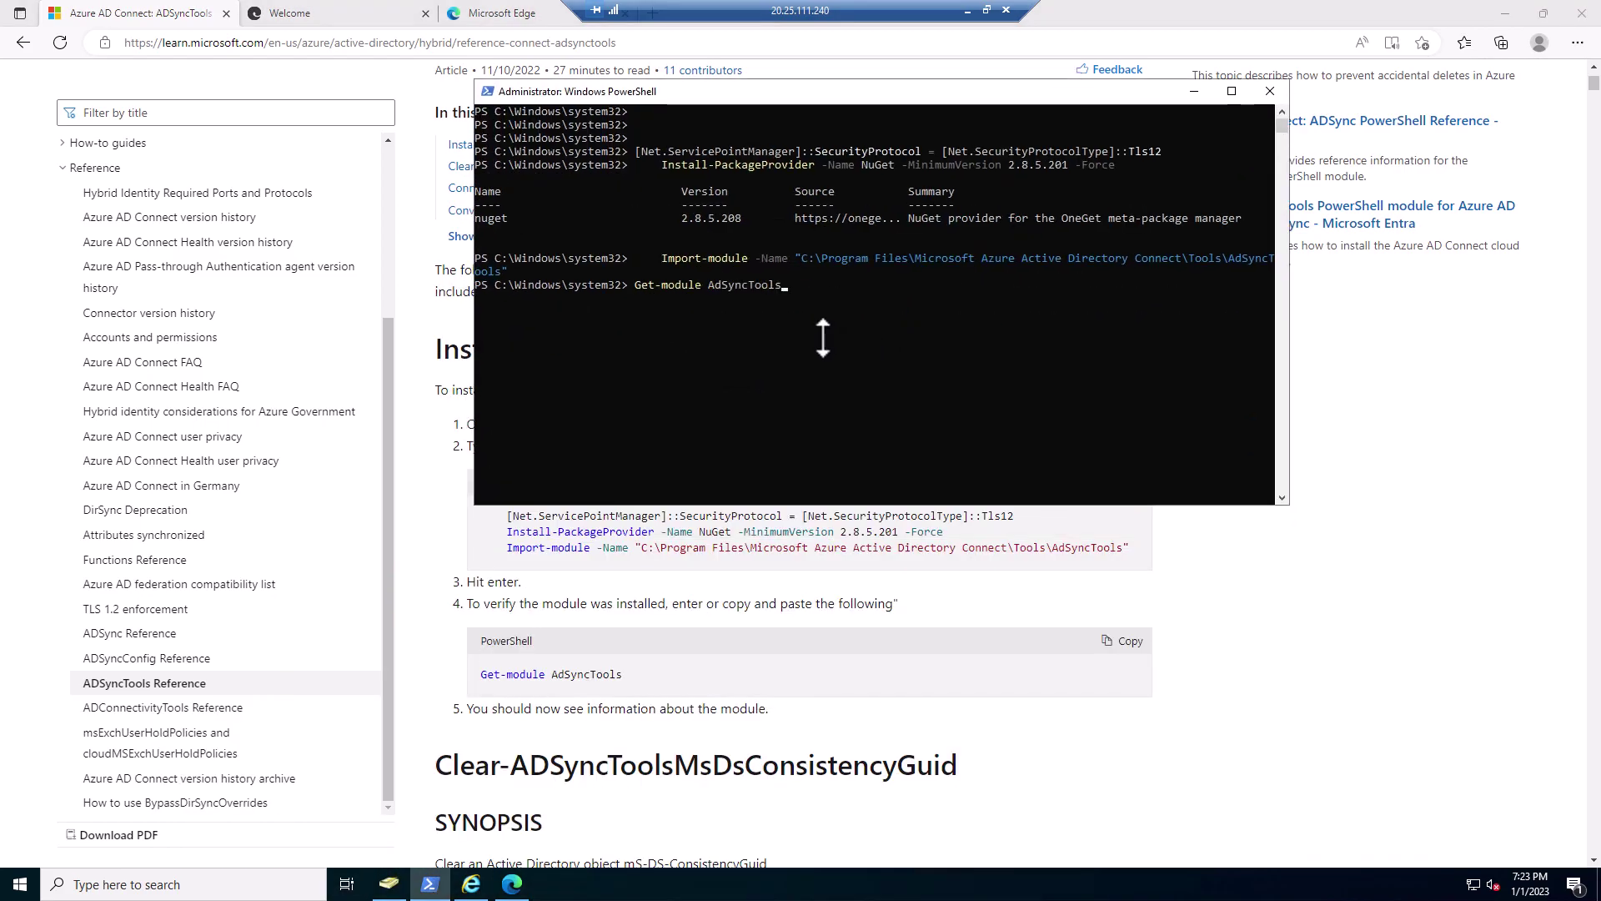
key(Return)
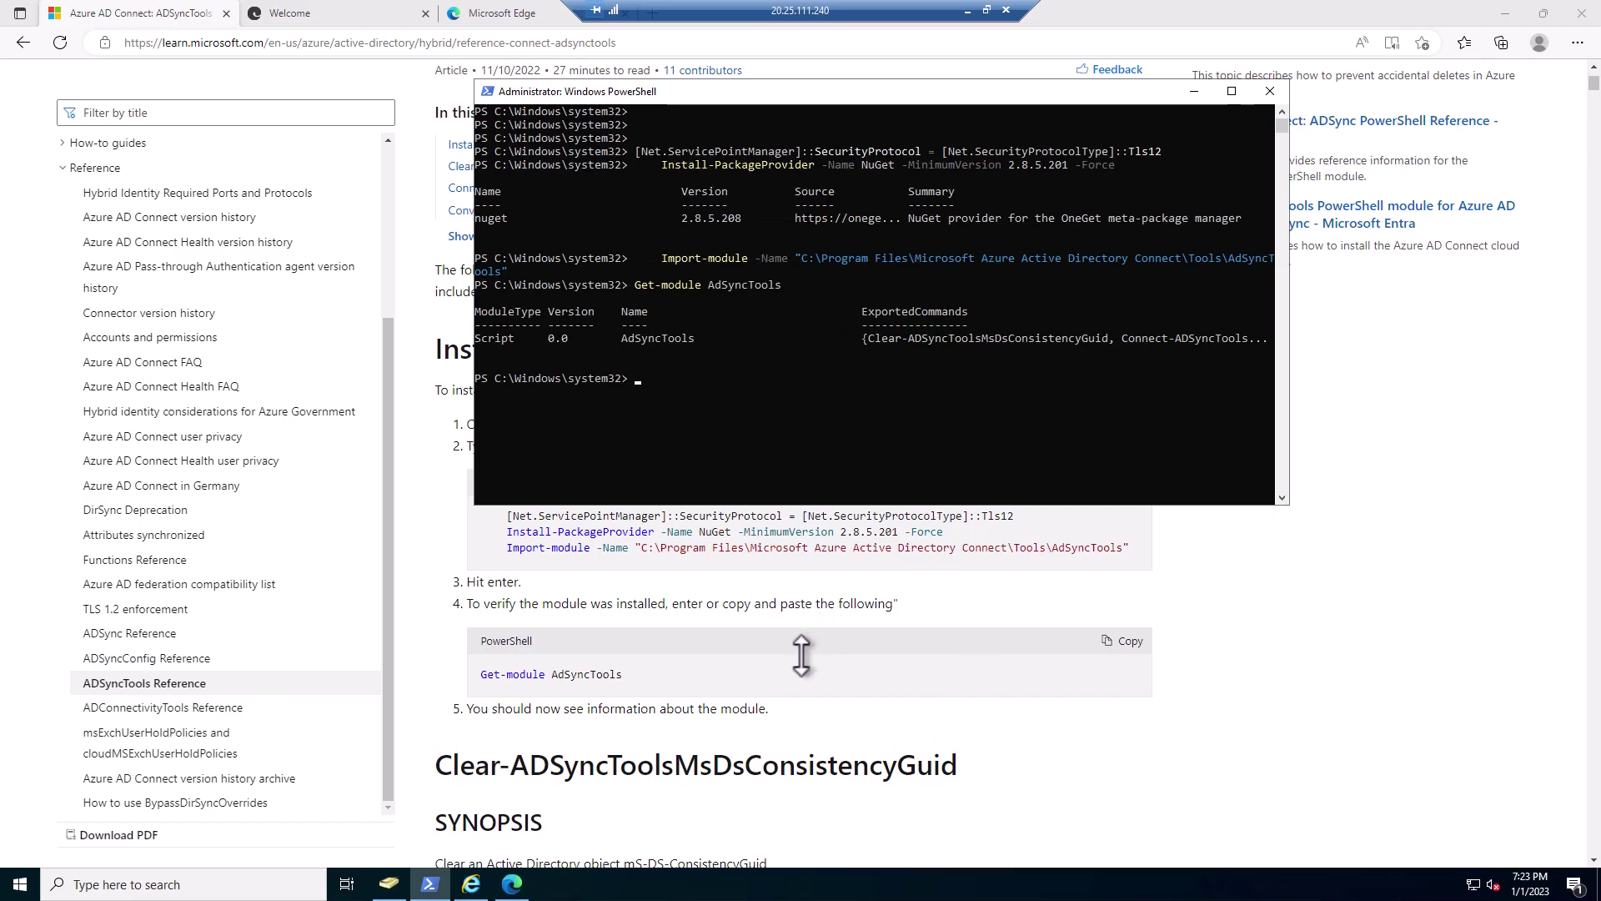
scroll(800, 654, down, 5)
scroll(934, 693, down, 3)
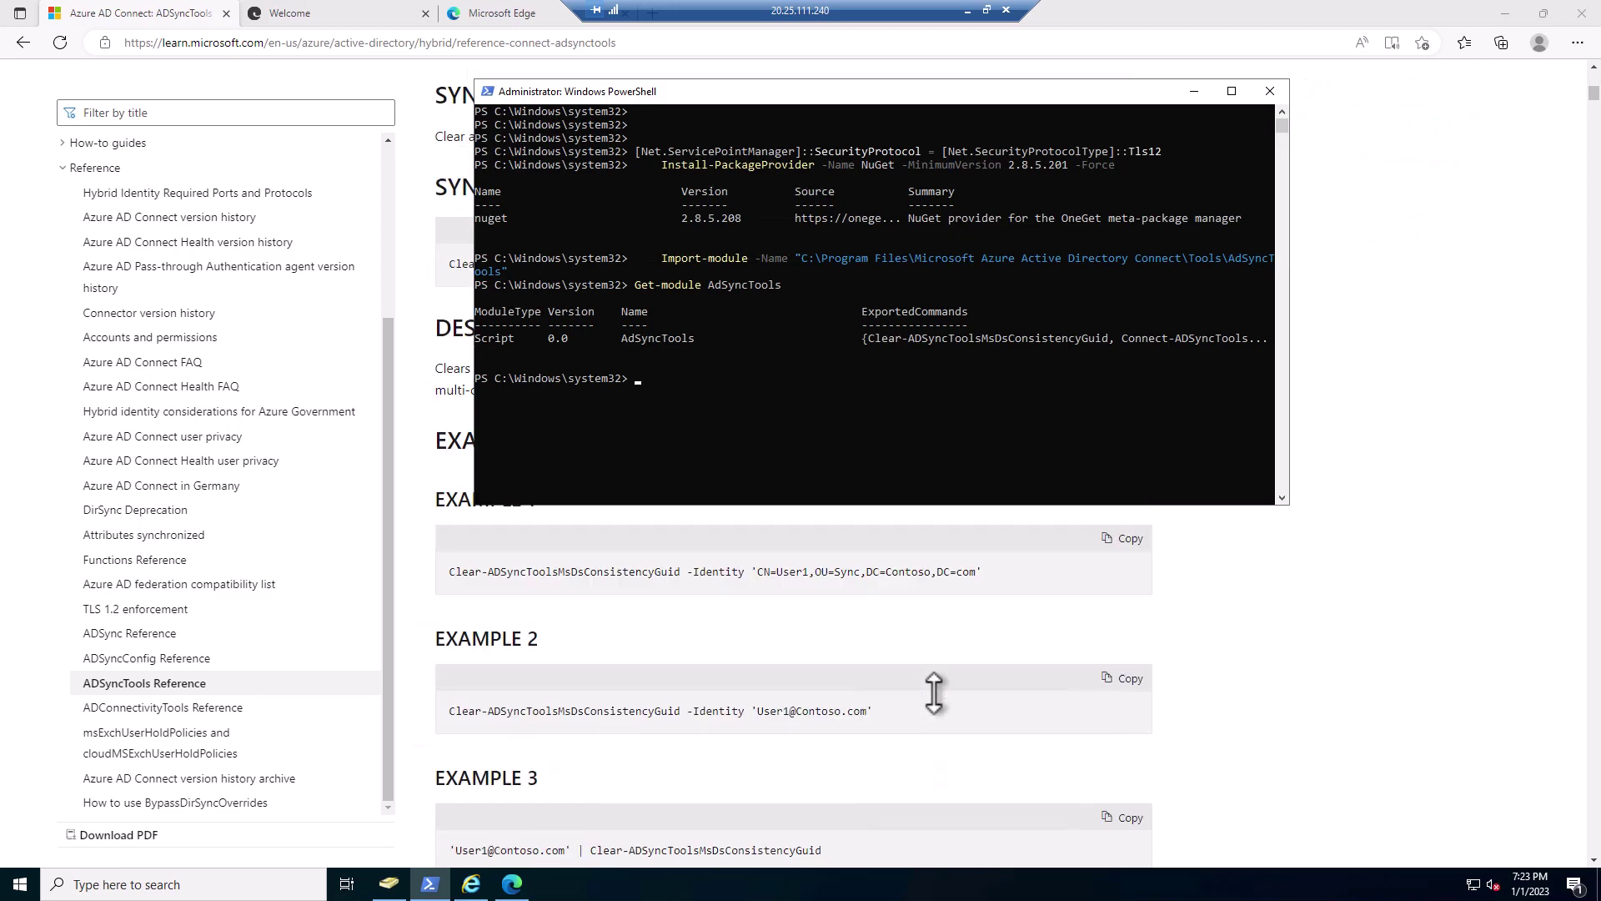
scroll(934, 692, down, 3)
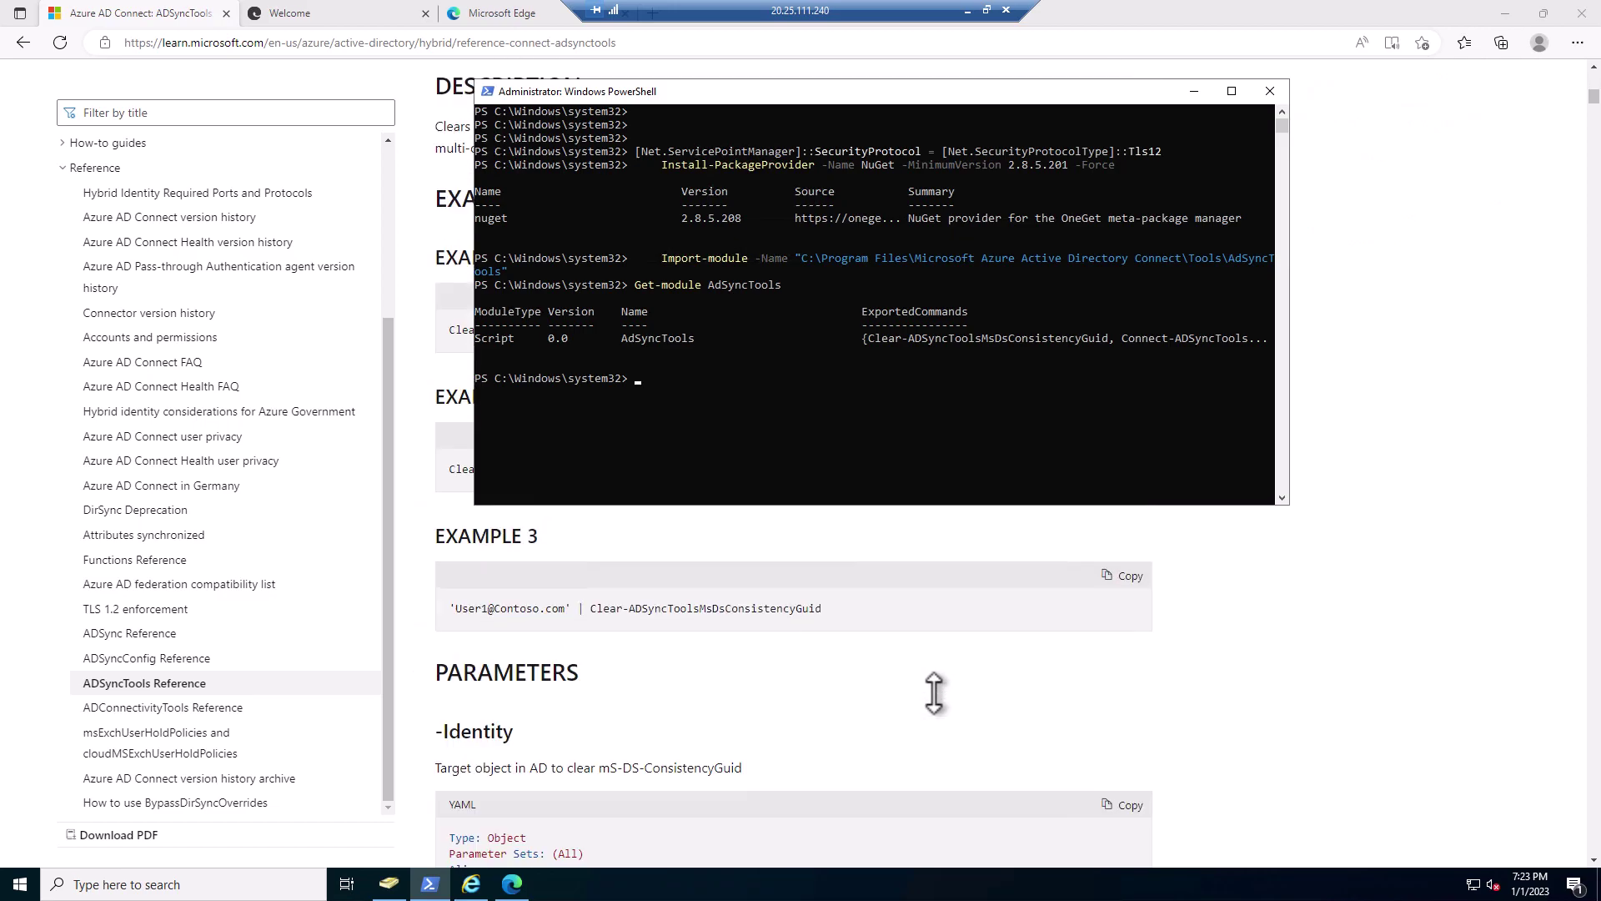
scroll(934, 693, down, 7)
scroll(934, 693, down, 4)
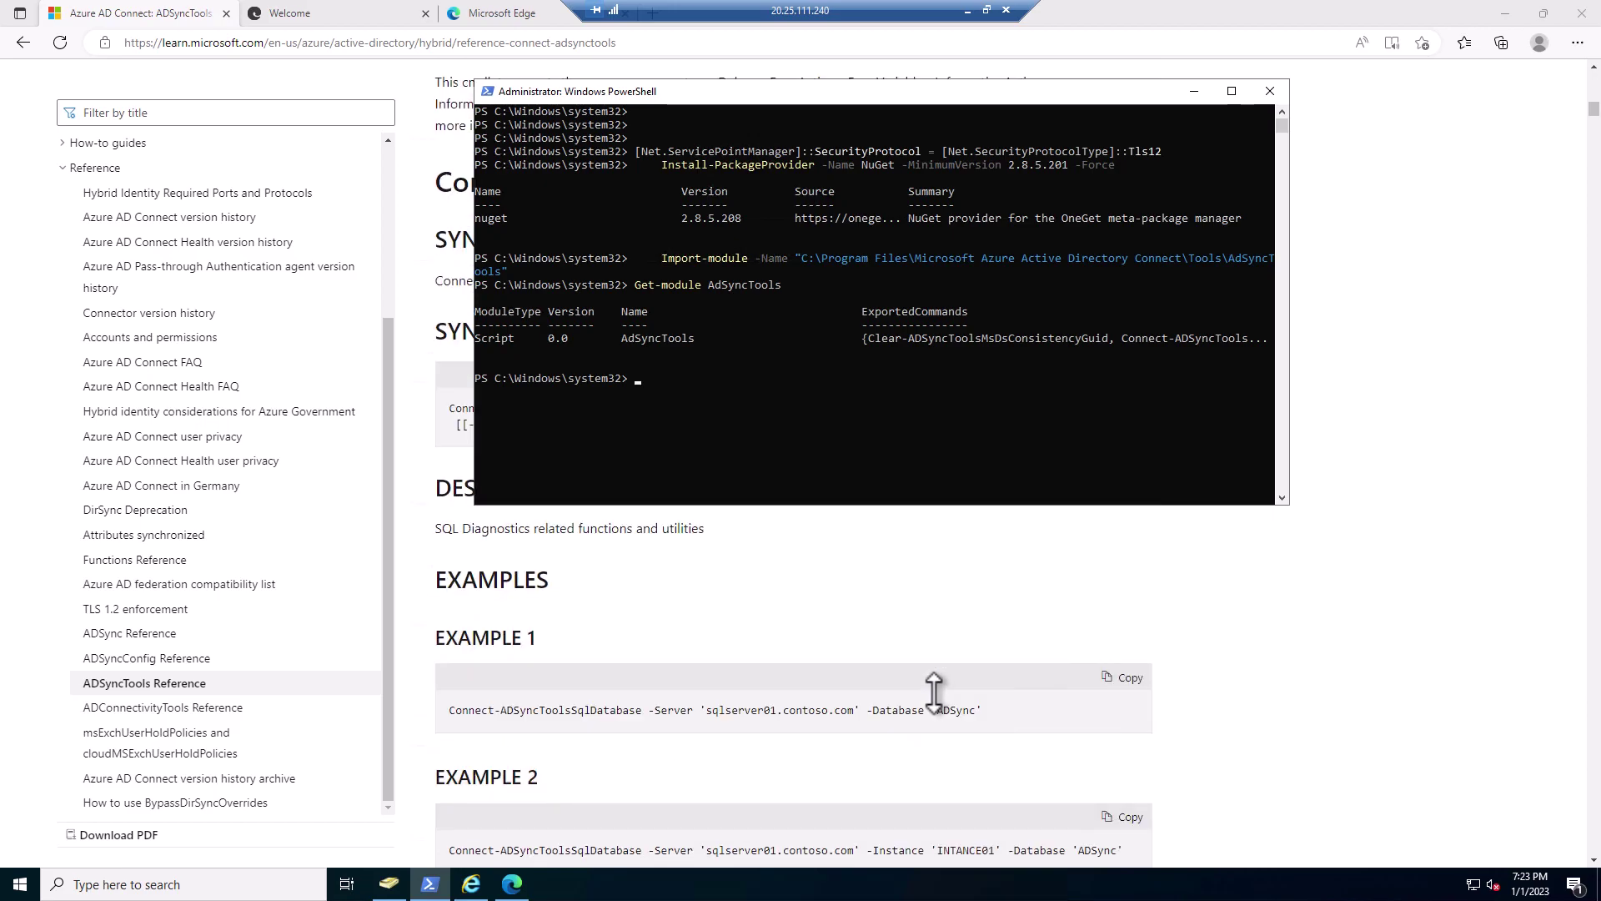
scroll(934, 693, up, 12)
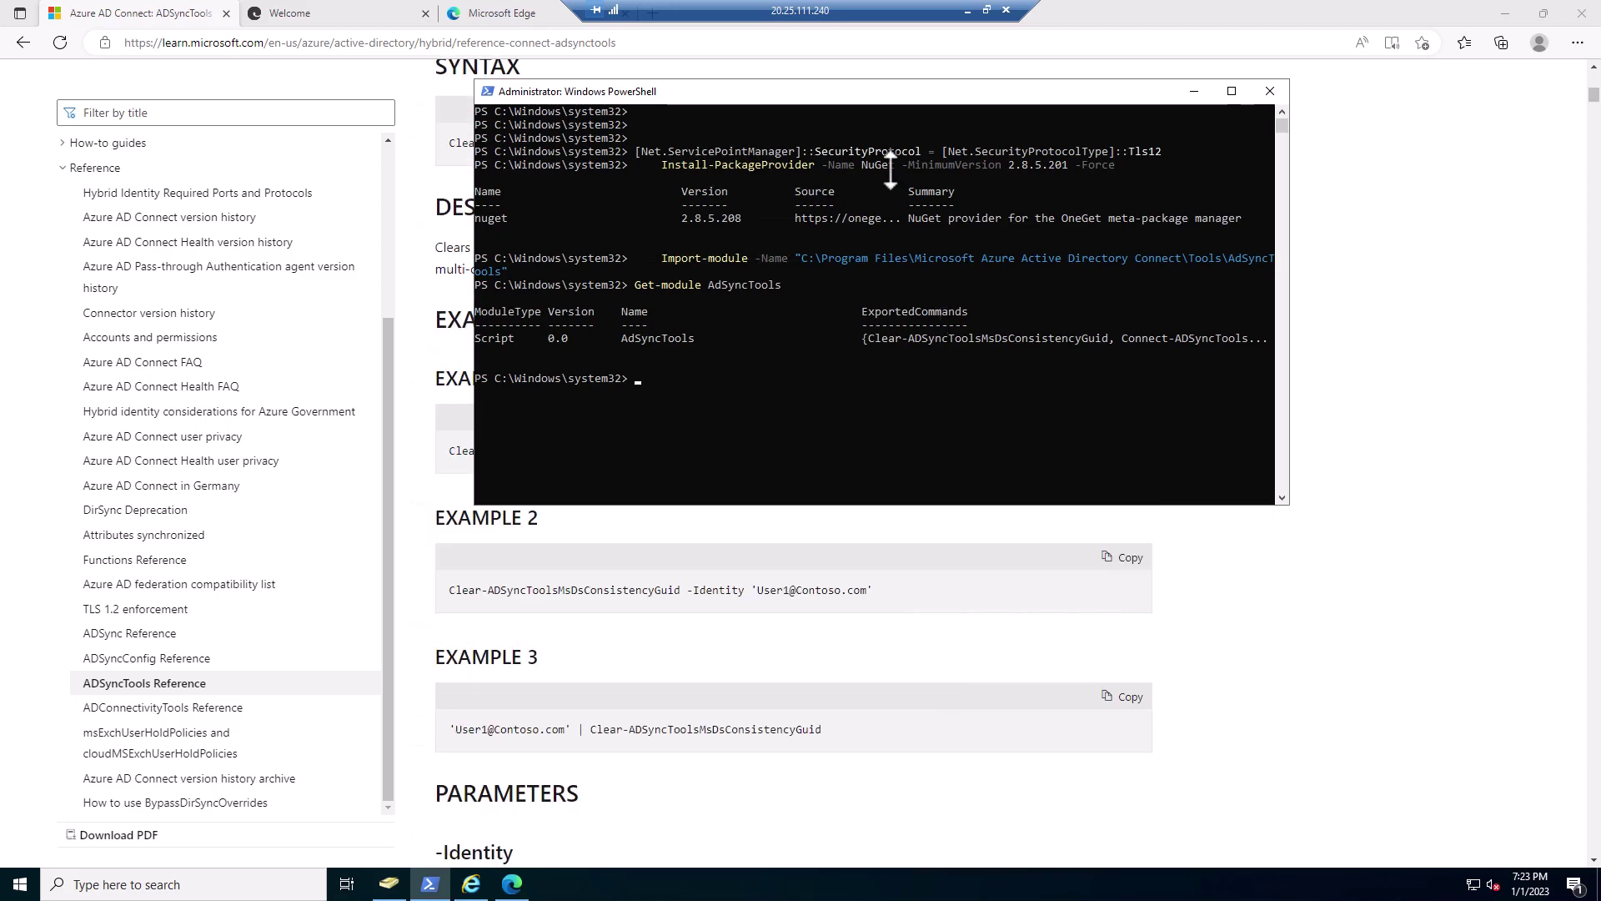
drag(768, 91, 1077, 203)
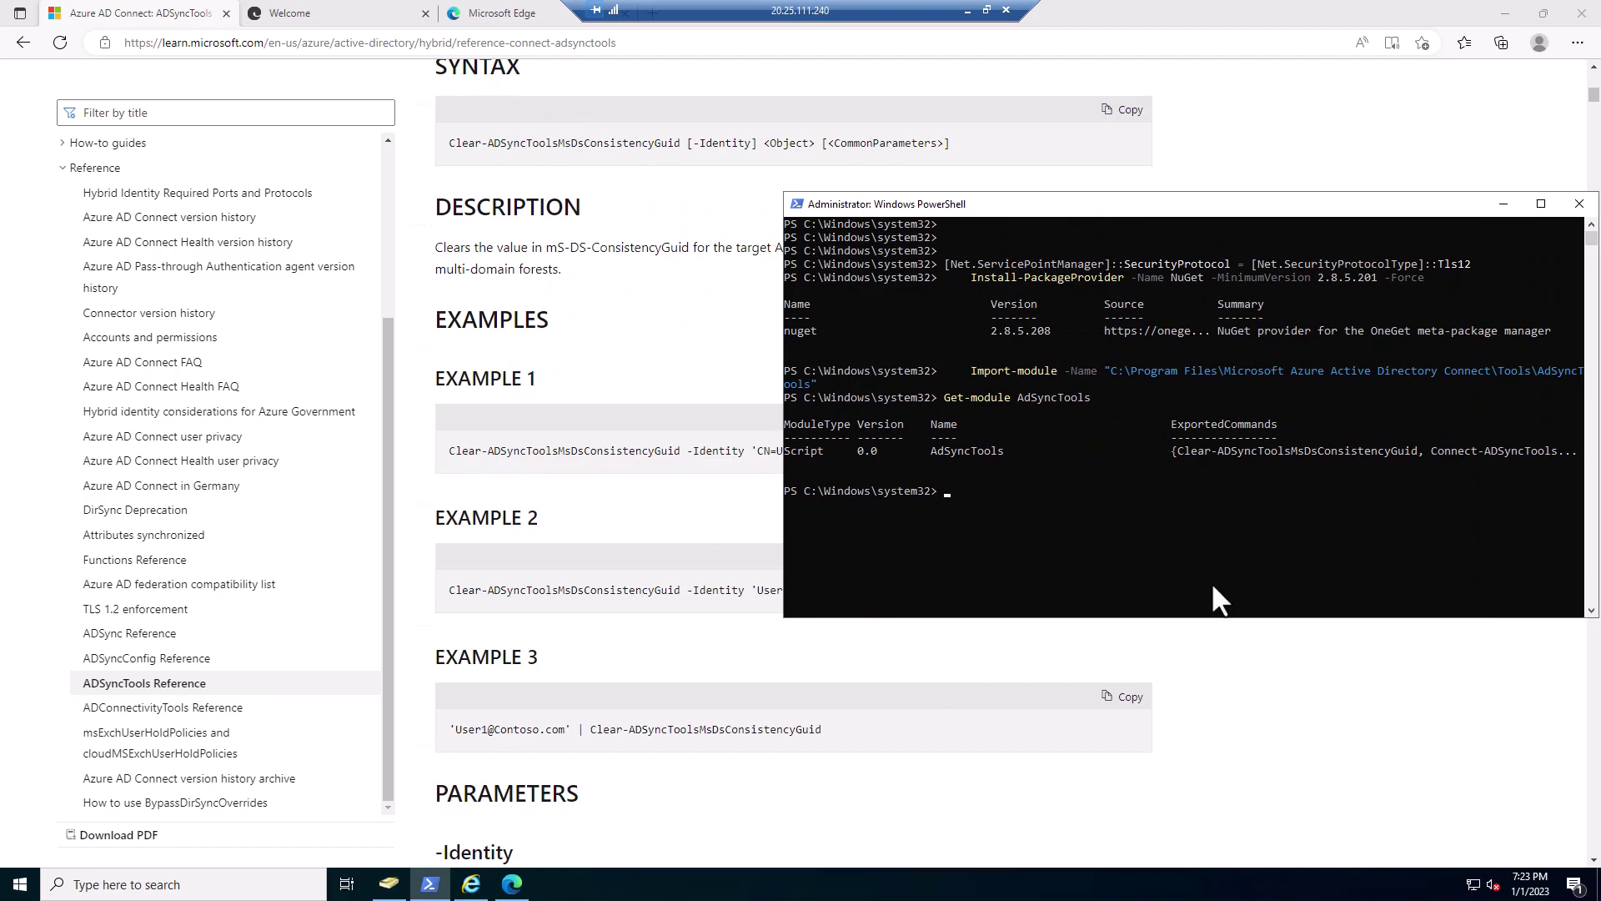
- Run Import-Module Adsync in PowerShell
text(.\Im)
key(Tab)
key(BackSpace)
key(BackSpace)
key(BackSpace)
key(BackSpace)
key(BackSpace)
key(BackSpace)
key(BackSpace)
key(BackSpace)
key(BackSpace)
key(BackSpace)
key(BackSpace)
key(BackSpace)
key(BackSpace)
key(BackSpace)
key(BackSpace)
key(BackSpace)
key(BackSpace)
text(import-module)
key(Tab)
text(Adsync)
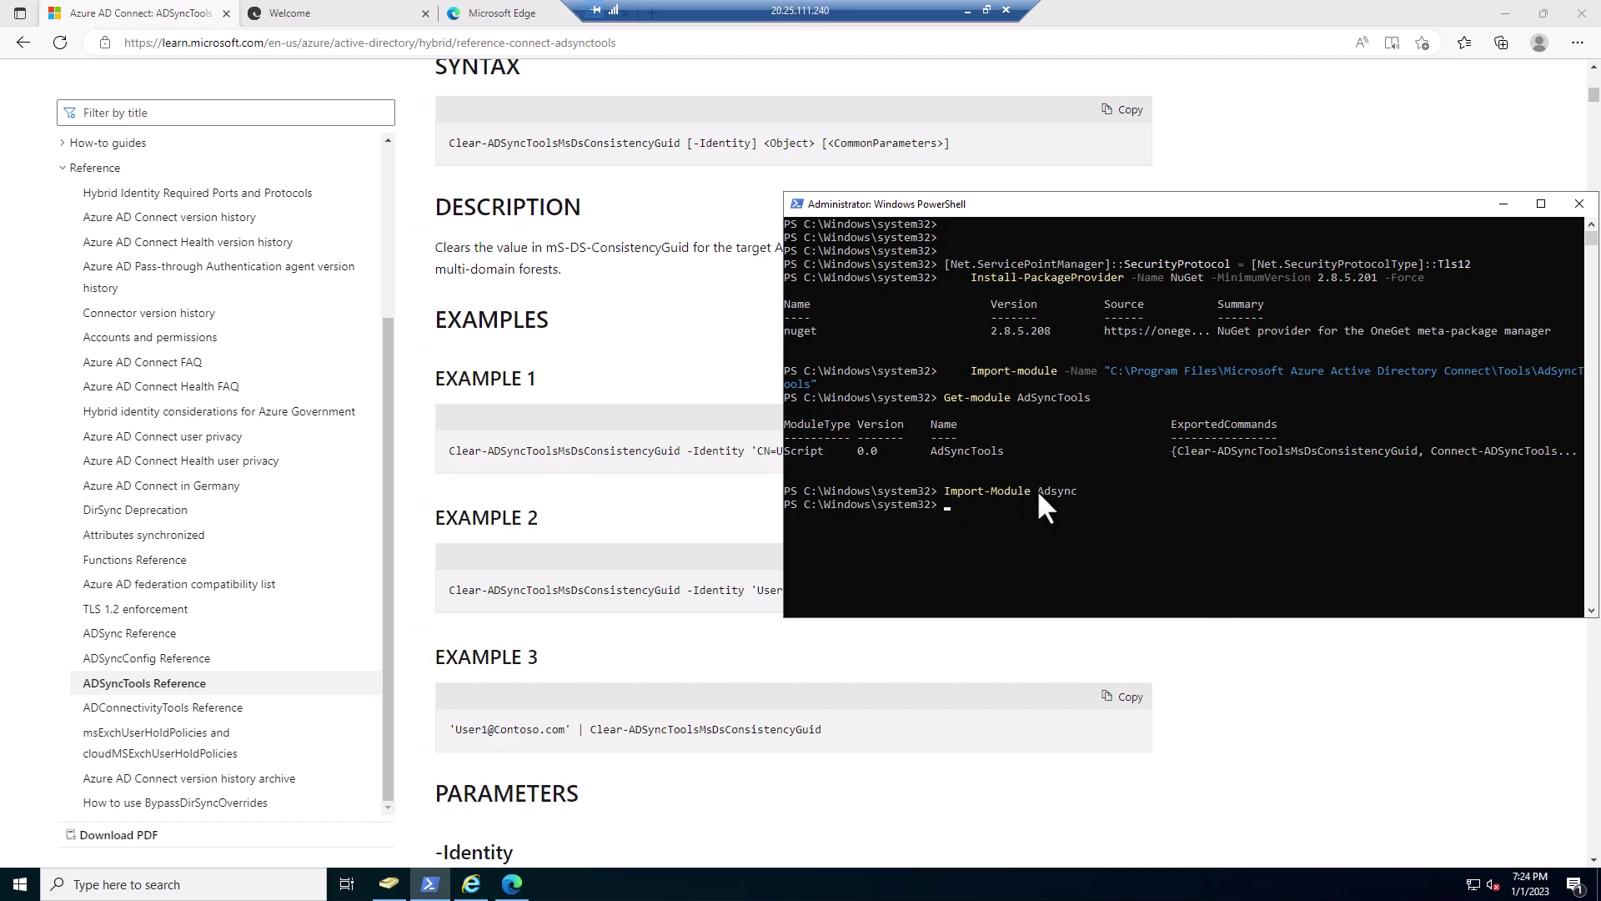
- Run Get-ADSyncSyncscheduler, which fails as an unrecognized cmdlet
text(Get-S)
key(BackSpace)
text(Adsy)
key(Tab)
key(Tab)
key(Tab)
key(Tab)
key(Tab)
key(Tab)
key(Tab)
key(Tab)
key(Tab)
key(BackSpace)
key(BackSpace)
key(BackSpace)
key(BackSpace)
key(BackSpace)
key(BackSpace)
key(BackSpace)
key(BackSpace)
key(BackSpace)
key(BackSpace)
key(BackSpace)
key(BackSpace)
key(BackSpace)
key(BackSpace)
key(BackSpace)
key(BackSpace)
key(BackSpace)
text(Syncscheduler)
key(Return)
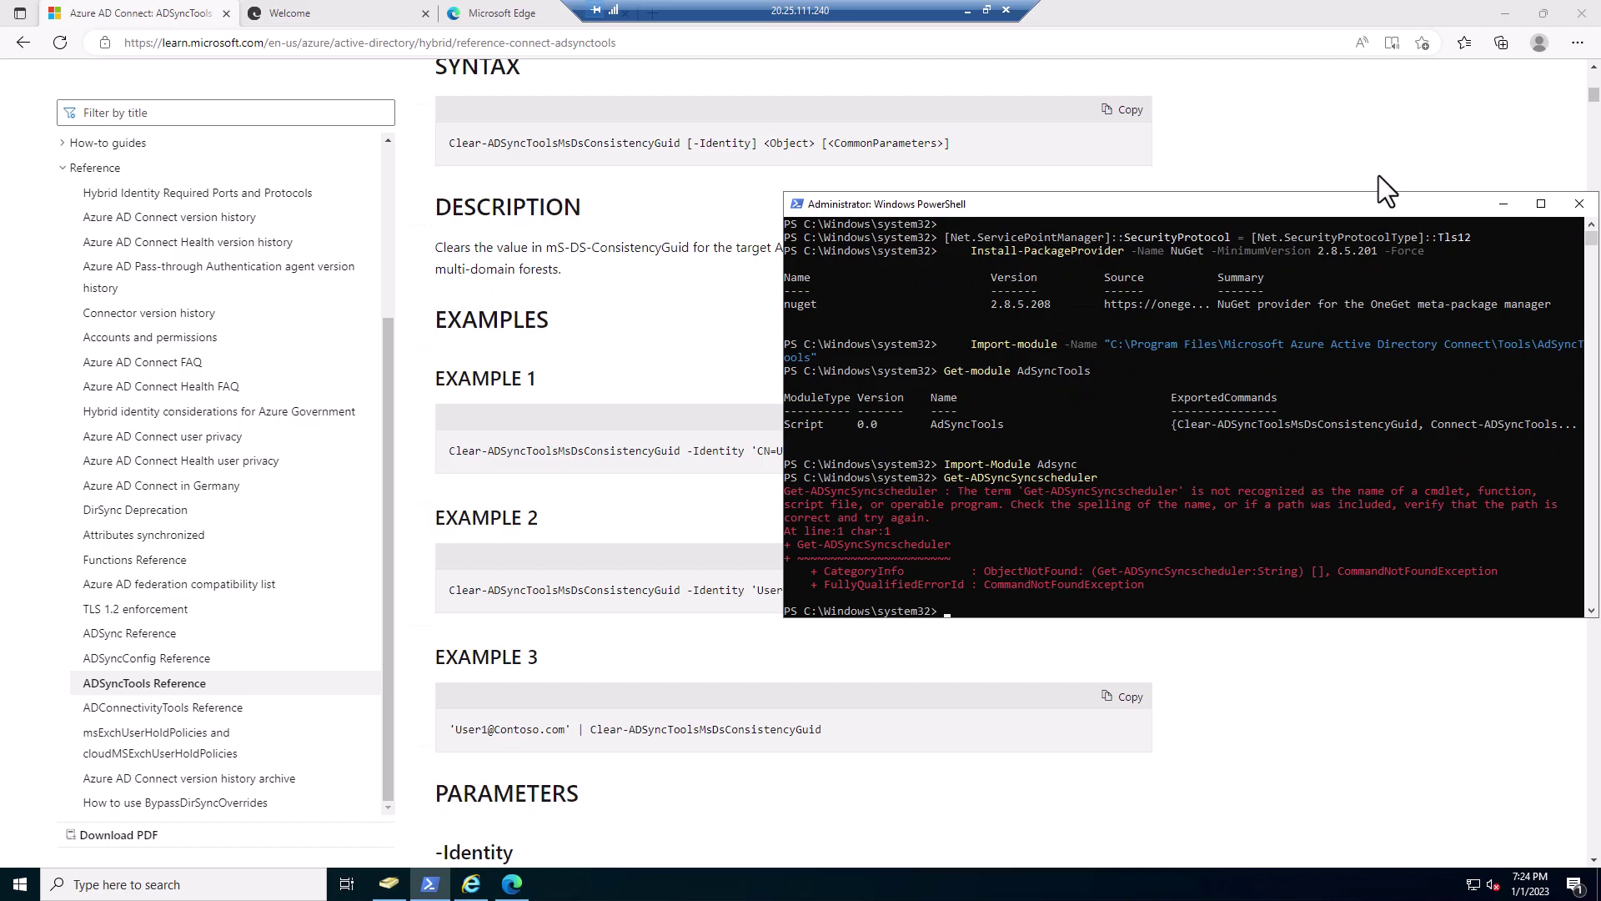
- Run Get-ADSyncScheduler to show the 30-minute Delta sync cycle and next run at 7:32:09 PM
key(Up)
key(BackSpace)
key(BackSpace)
key(BackSpace)
key(BackSpace)
key(BackSpace)
key(BackSpace)
key(BackSpace)
key(BackSpace)
key(BackSpace)
key(BackSpace)
key(BackSpace)
key(BackSpace)
text(cheduler)
key(Return)
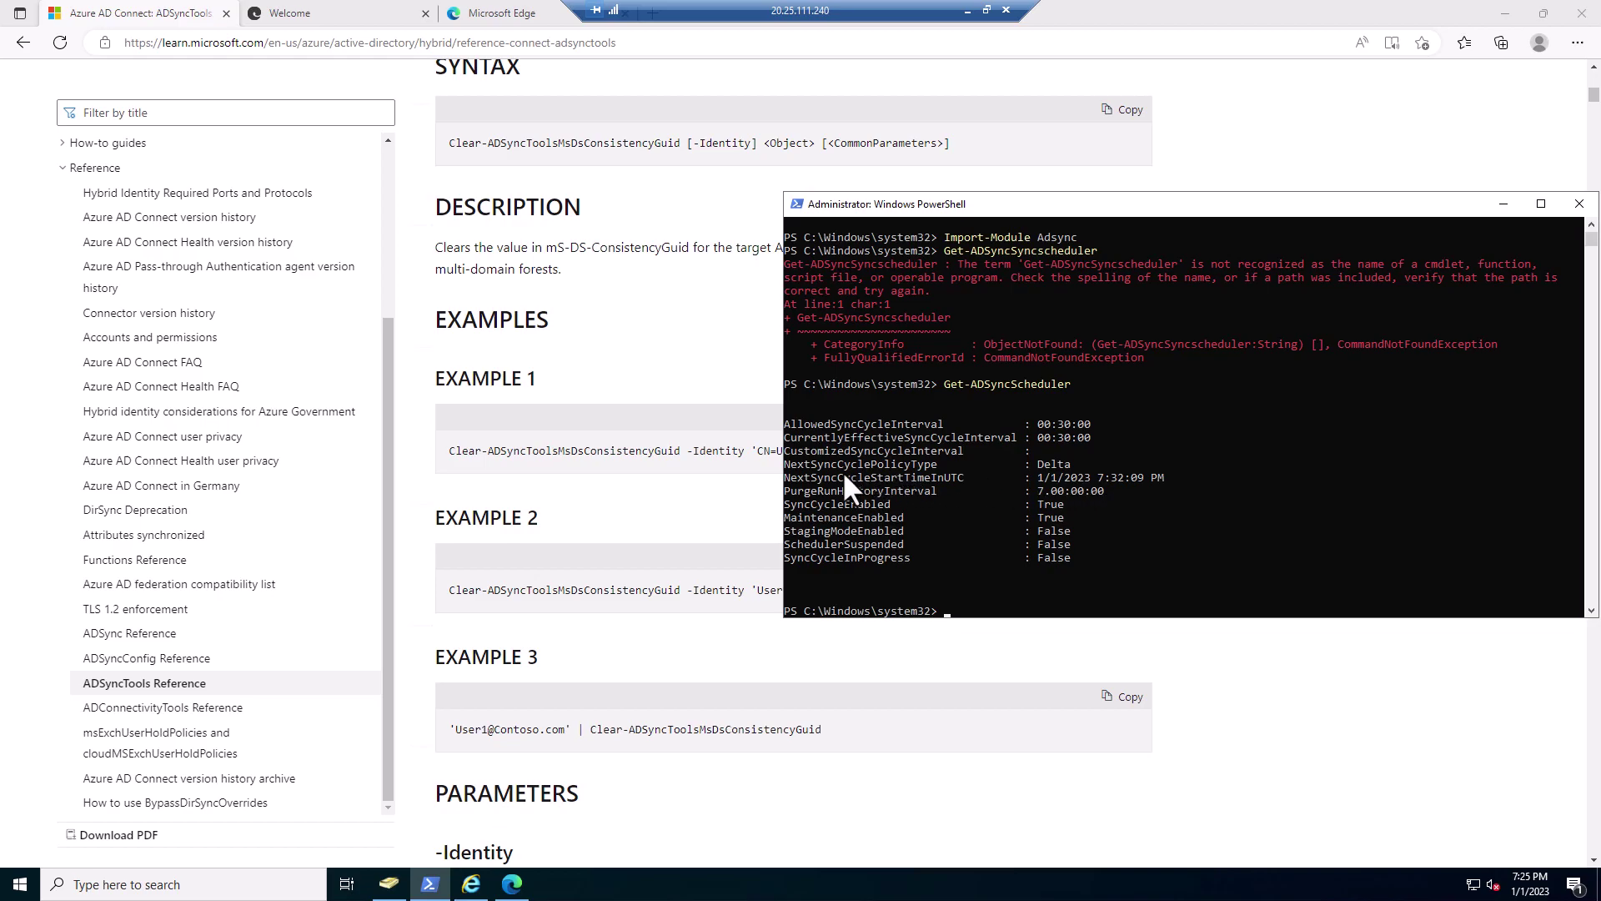
click(1099, 477)
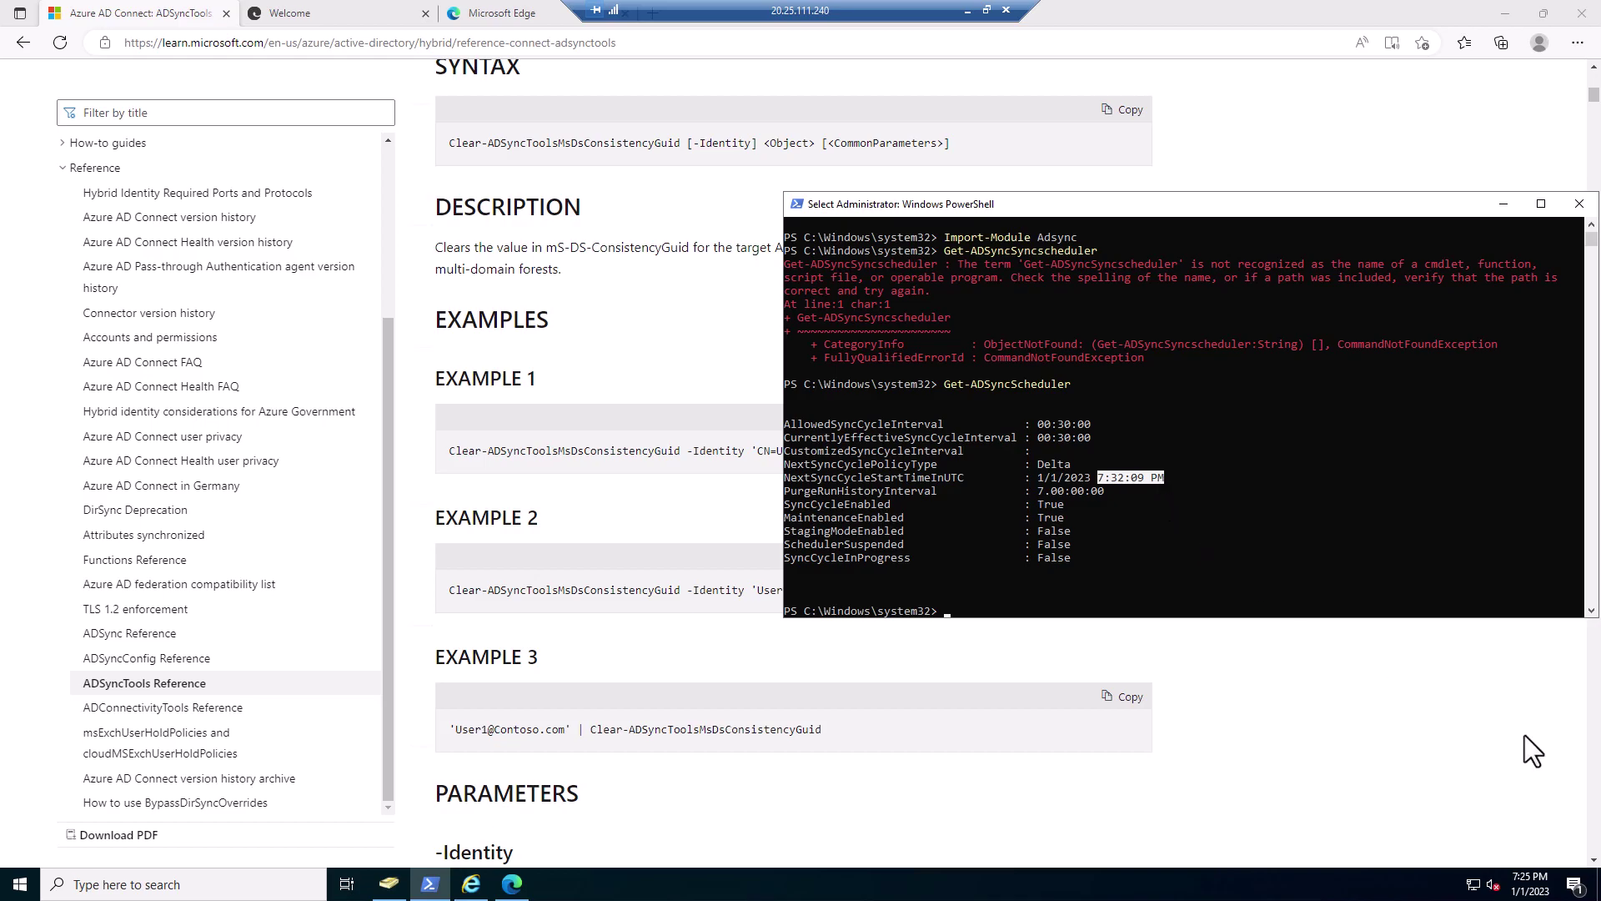
mouse_move(1538, 884)
- Run Start-ADSyncSyncCycle -PolicyType Delta and confirm it returns Success
text(s)
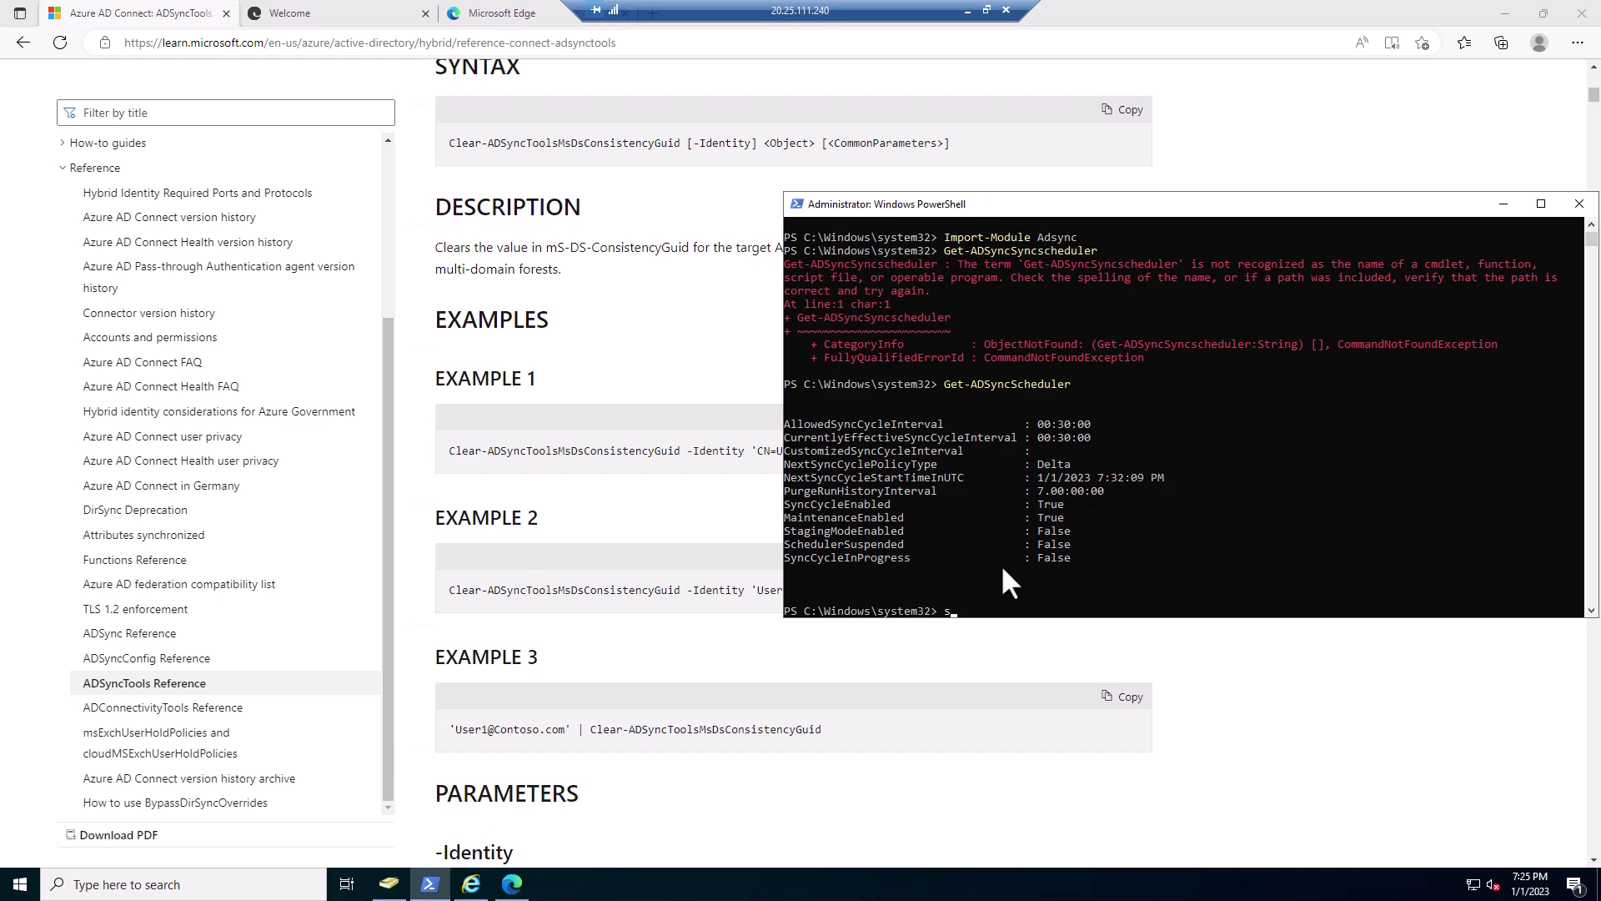
text(tart-adsy)
key(Tab)
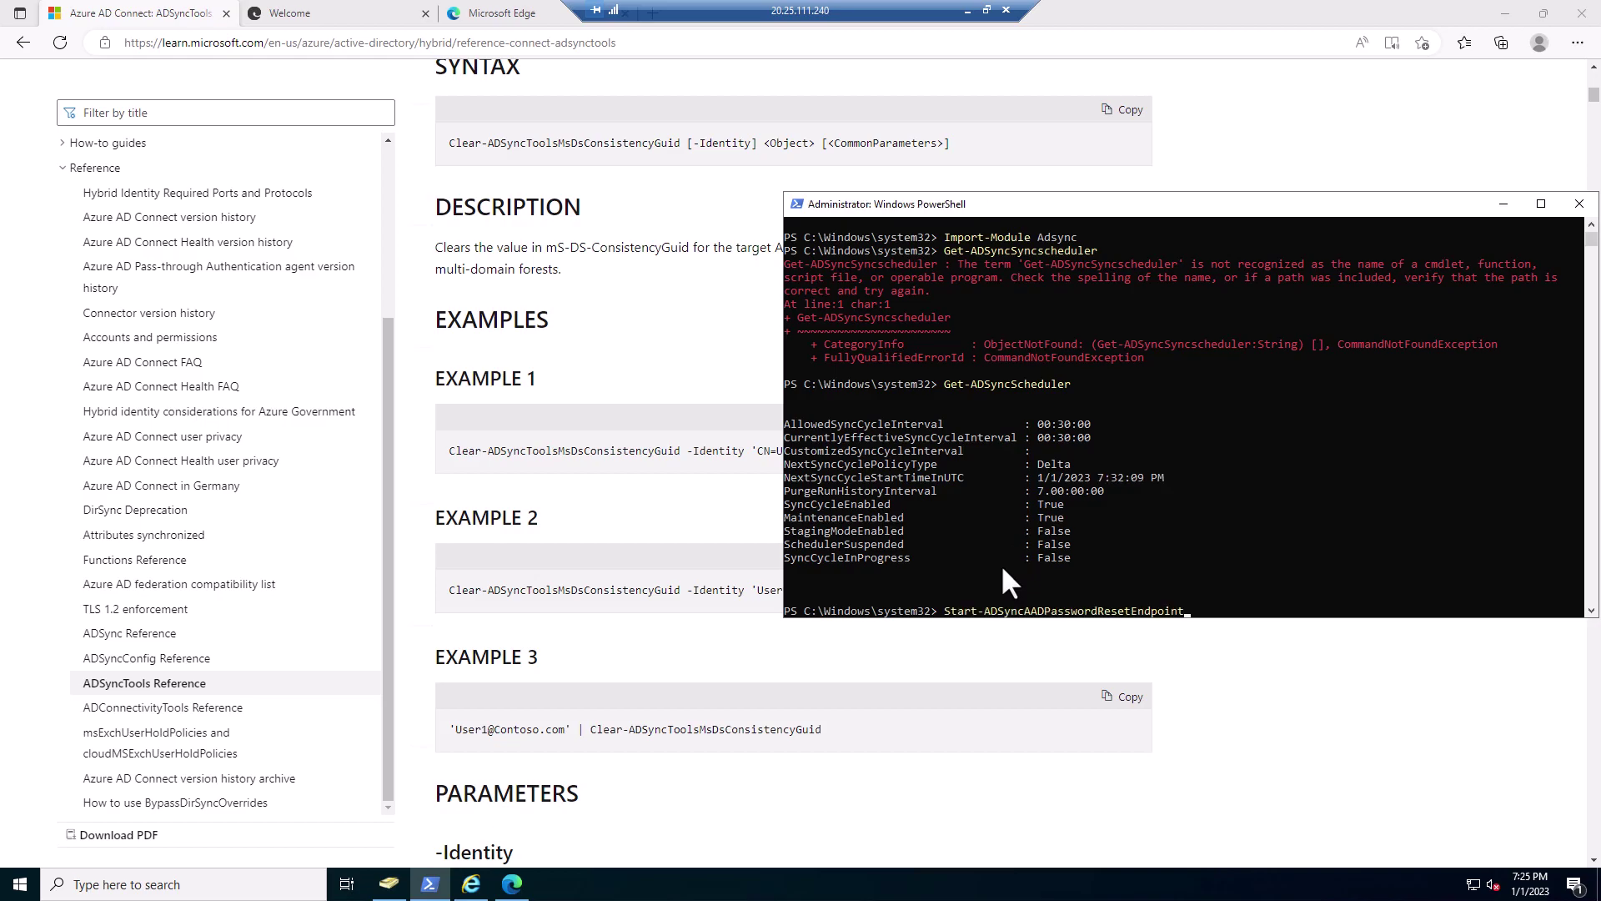
key(BackSpace)
key(BackSpace)
key(BackSpace)
key(BackSpace)
key(BackSpace)
key(BackSpace)
key(BackSpace)
key(BackSpace)
key(BackSpace)
key(BackSpace)
key(BackSpace)
key(BackSpace)
key(BackSpace)
key(BackSpace)
key(BackSpace)
key(BackSpace)
key(BackSpace)
key(BackSpace)
key(BackSpace)
key(BackSpace)
key(BackSpace)
key(BackSpace)
text(Sy)
key(Tab)
text(-PolicyType Dlta)
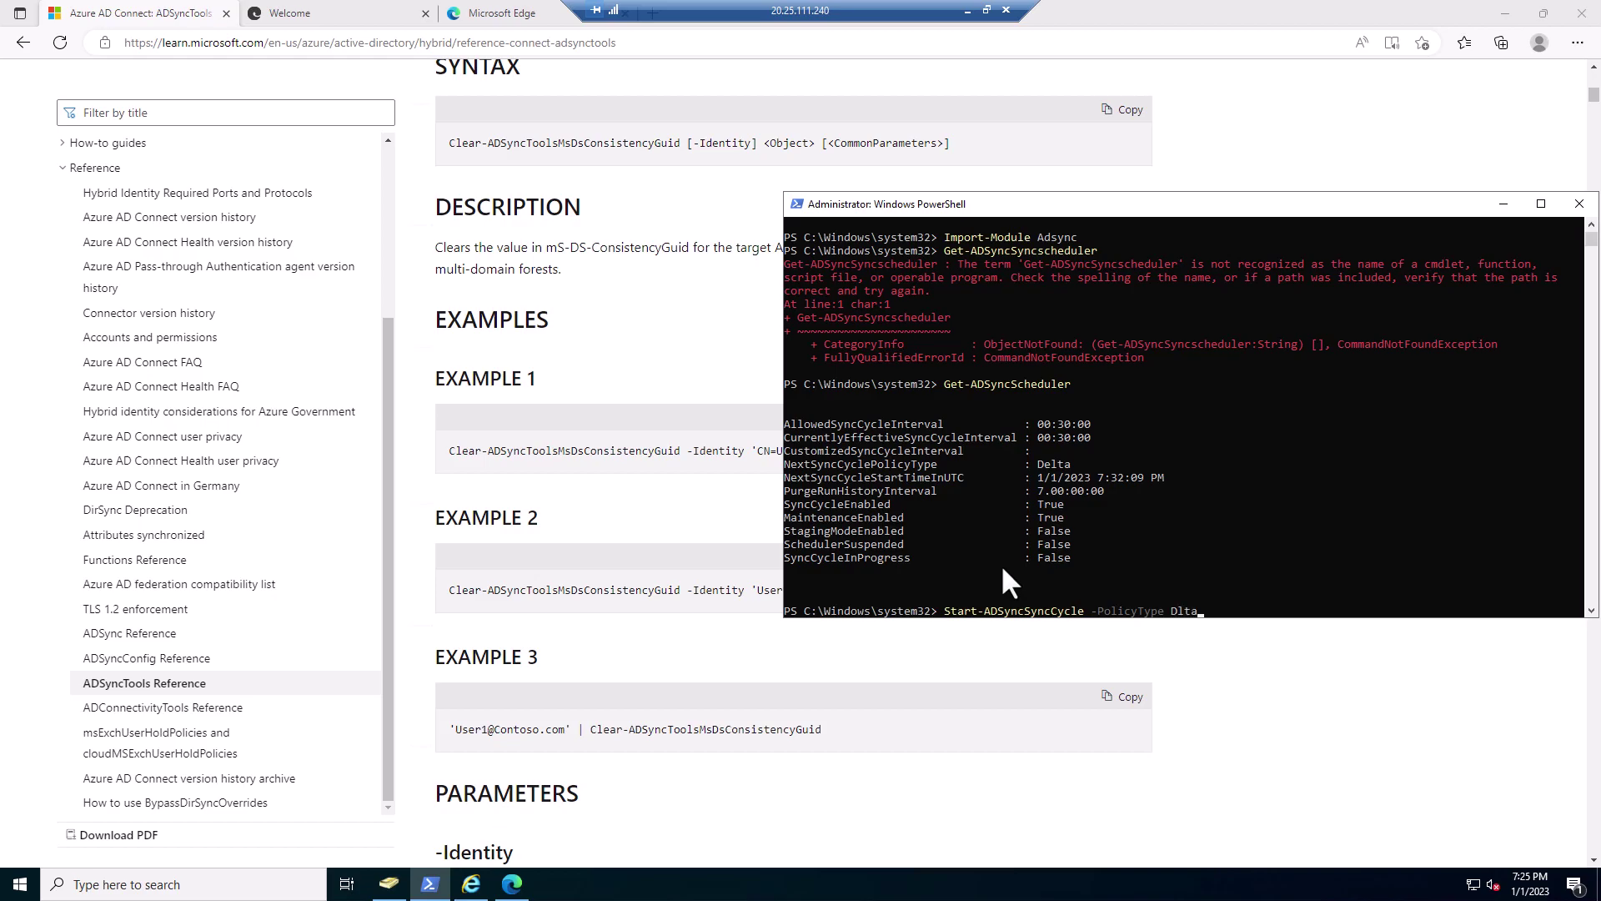
key(BackSpace)
key(BackSpace)
key(BackSpace)
text(elta)
key(Return)
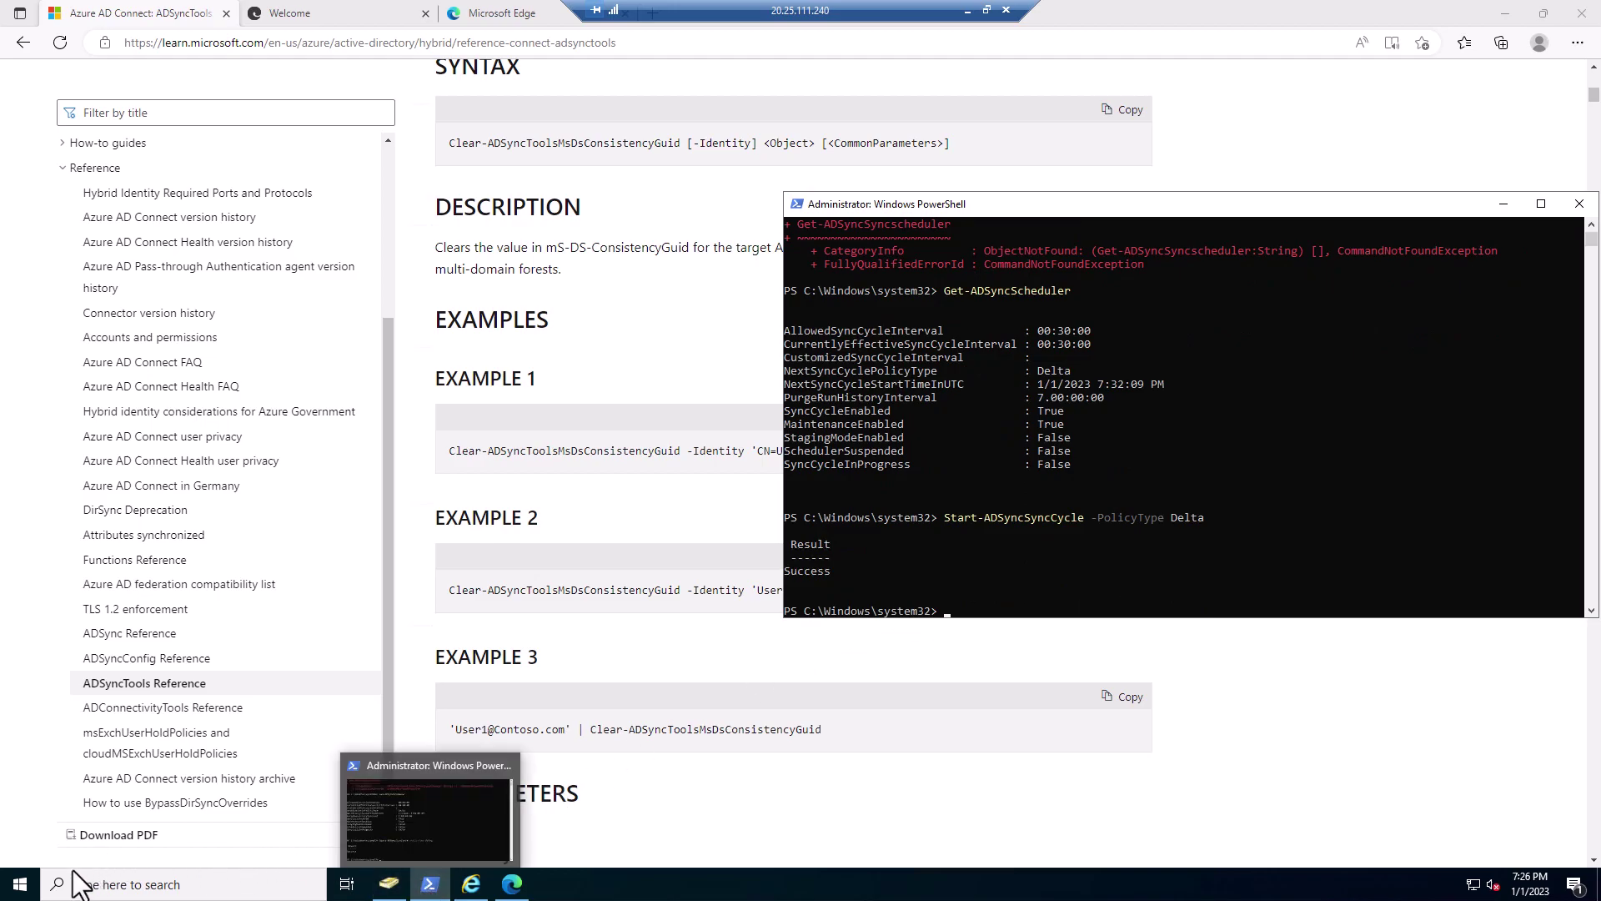
right_click(20, 885)
- Launch Synchronization Service from the Azure AD Connect Start group as administrator
click(27, 875)
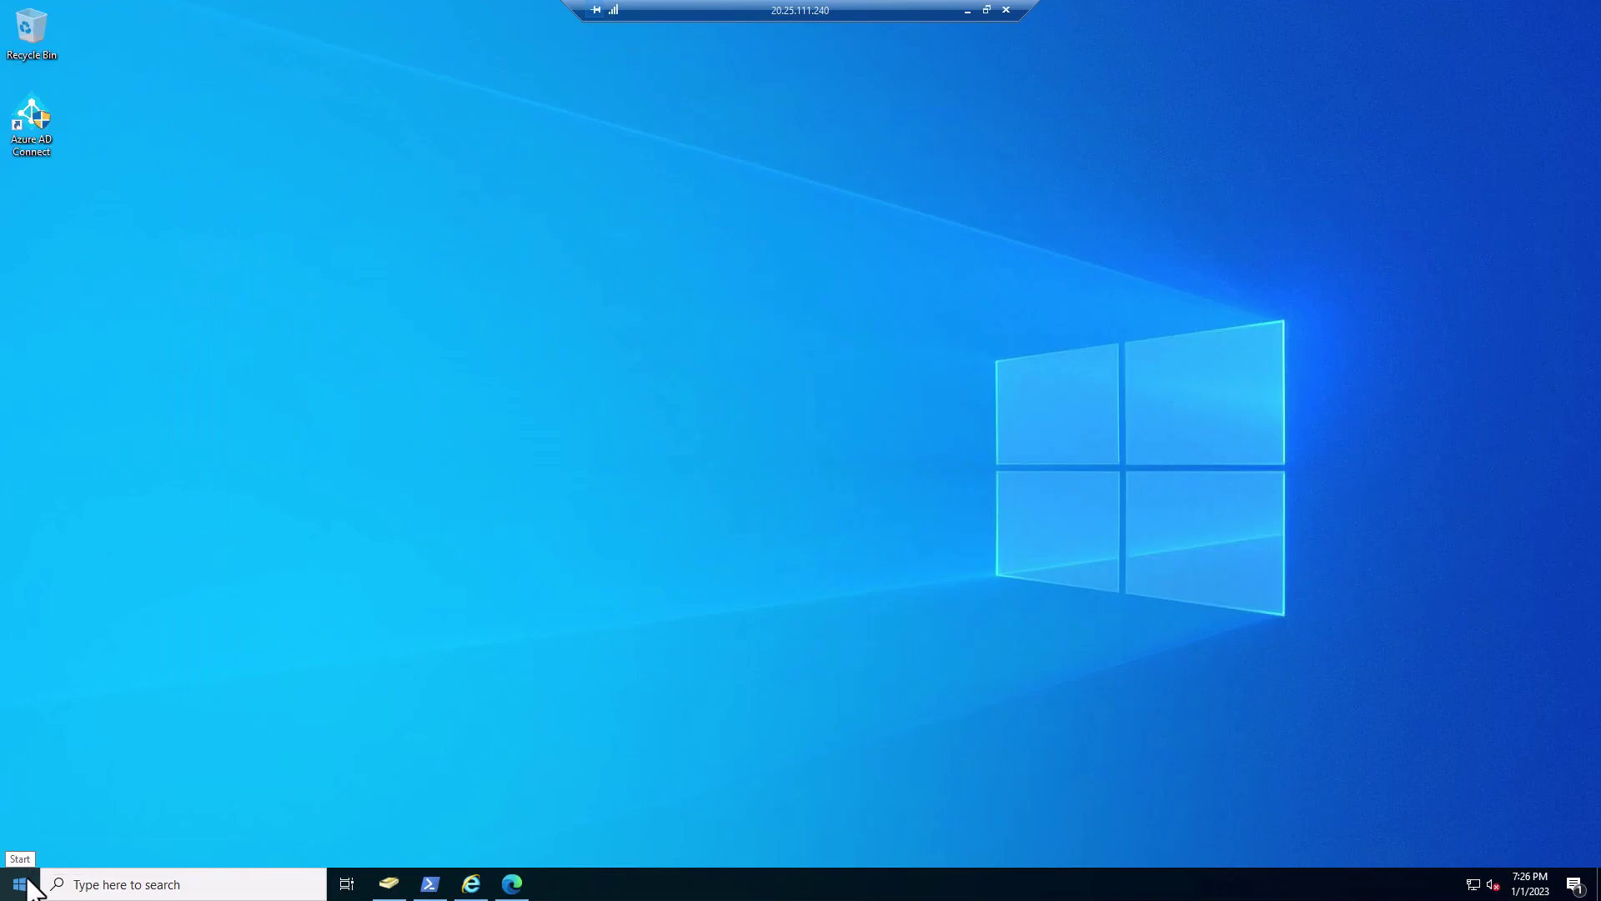
click(27, 877)
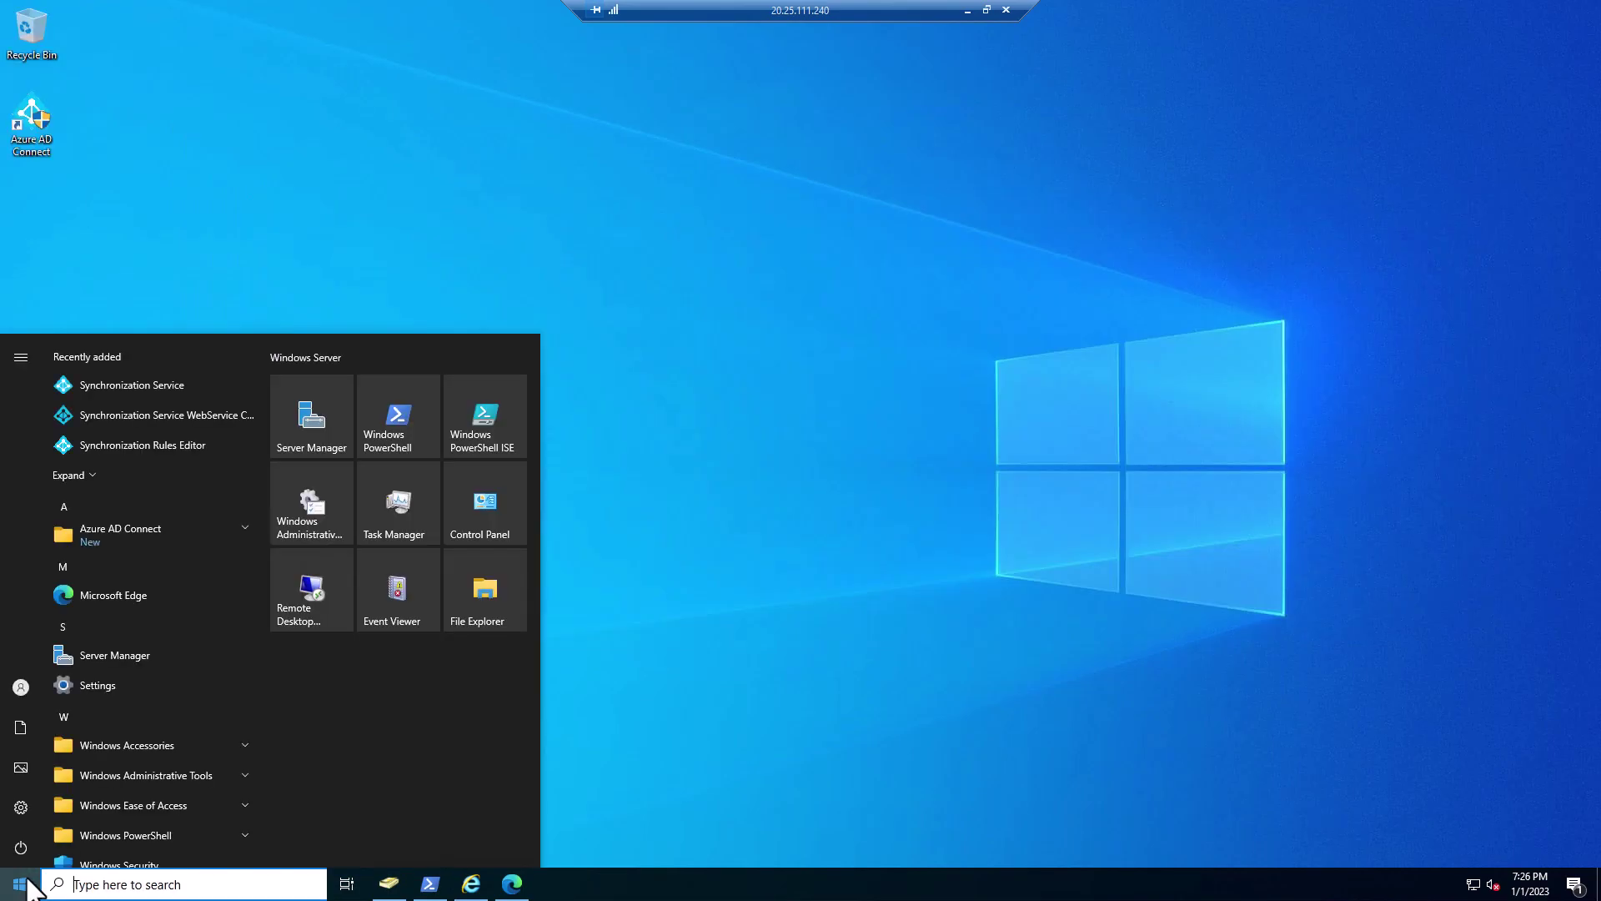
click(238, 525)
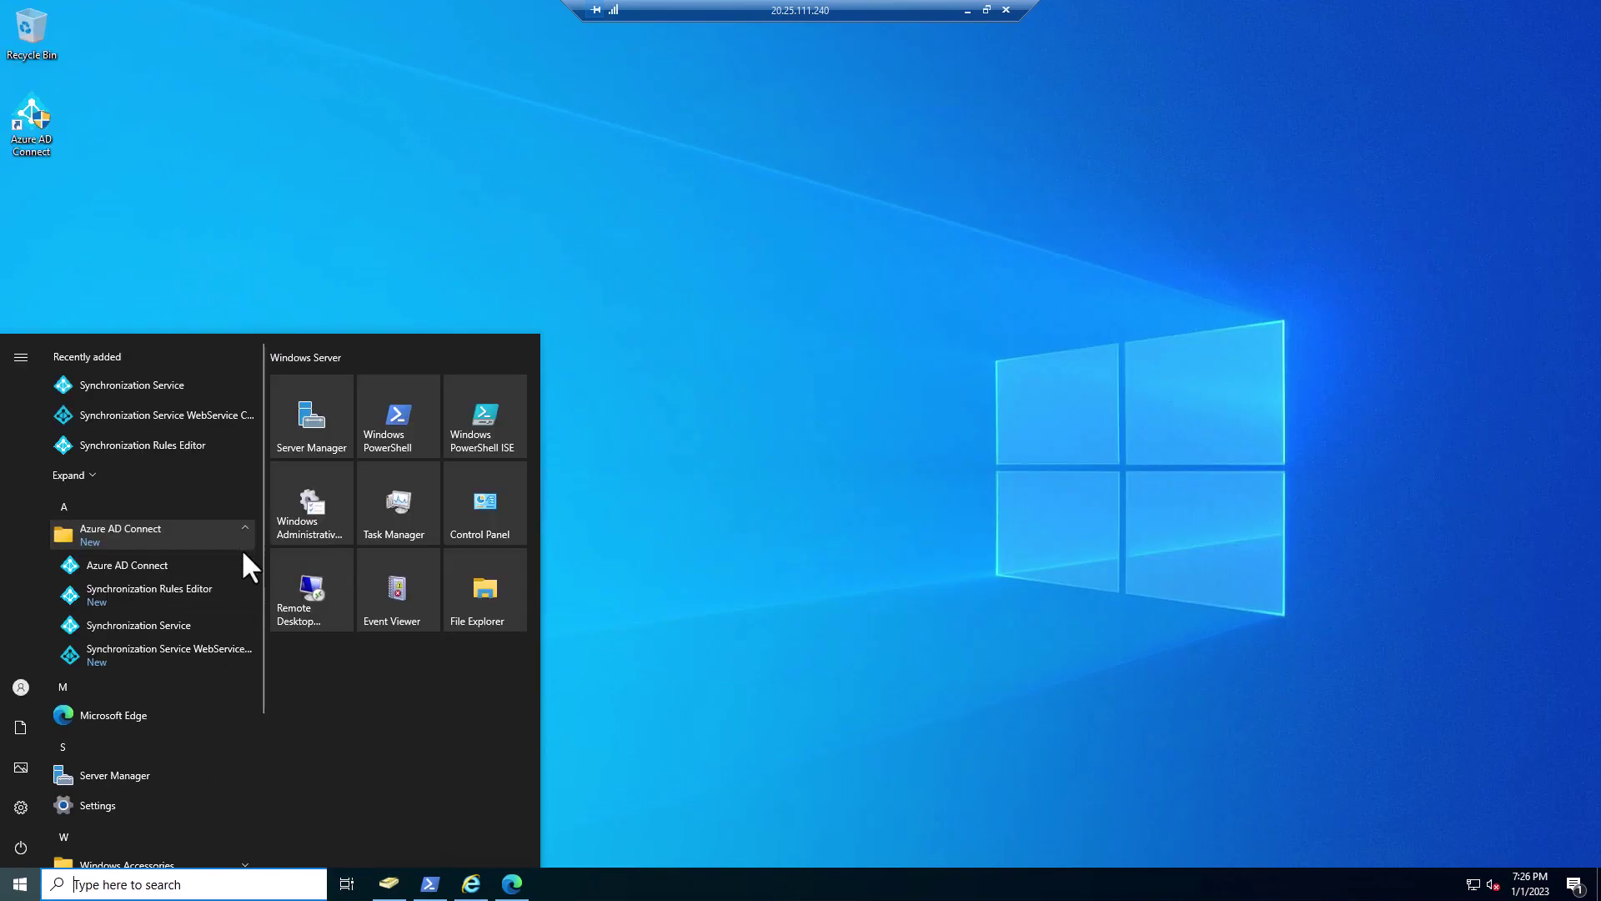
right_click(178, 623)
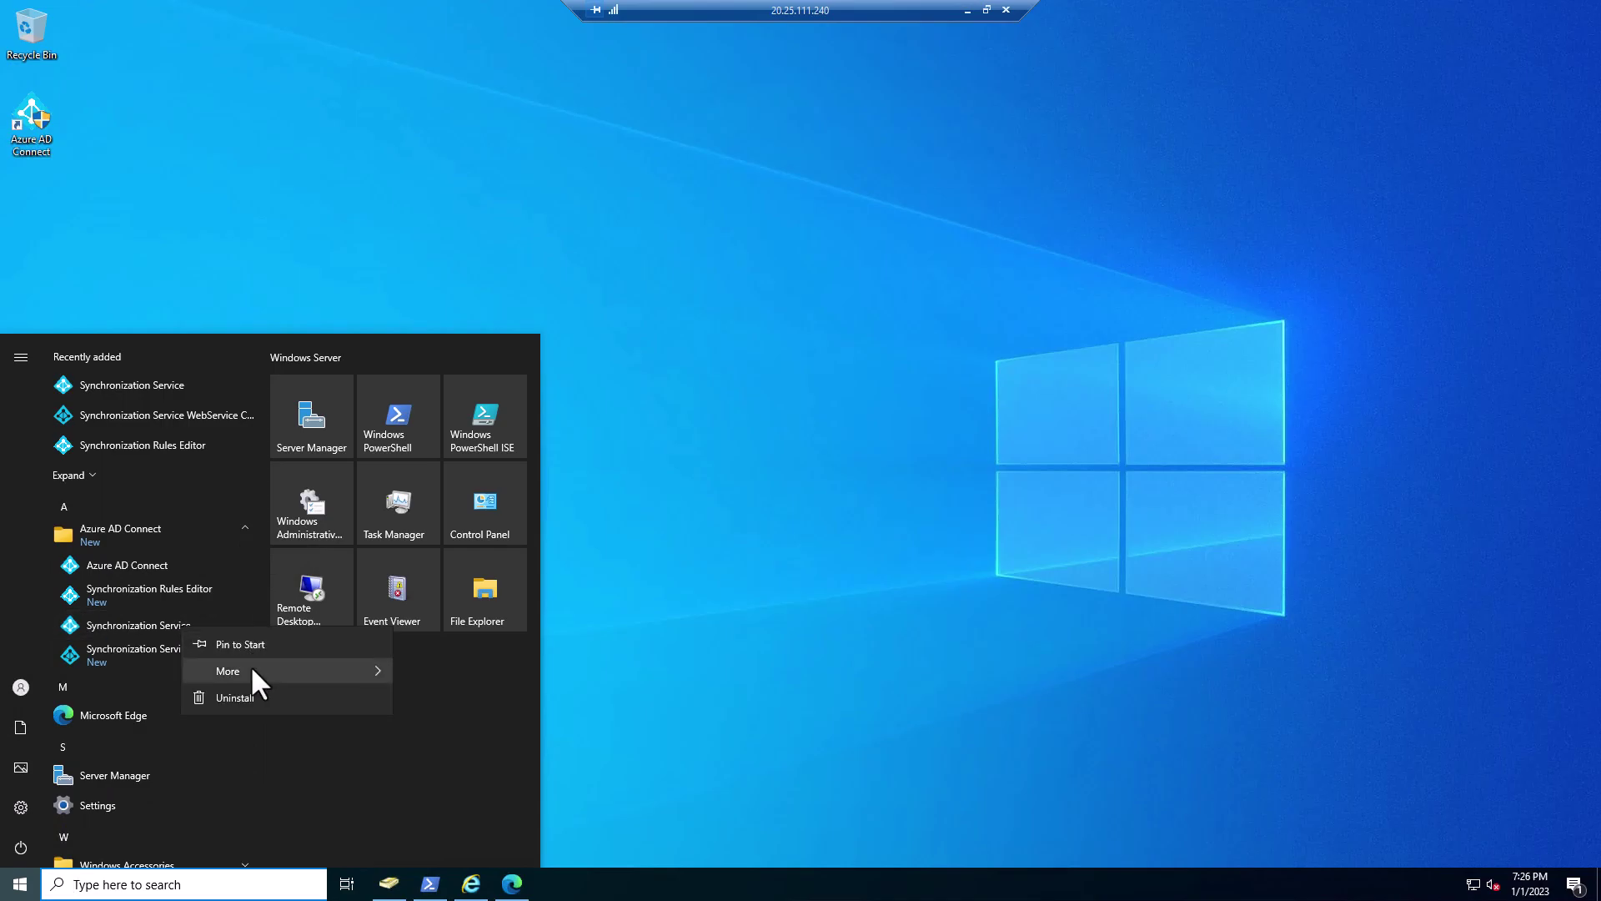
mouse_move(250, 667)
click(482, 729)
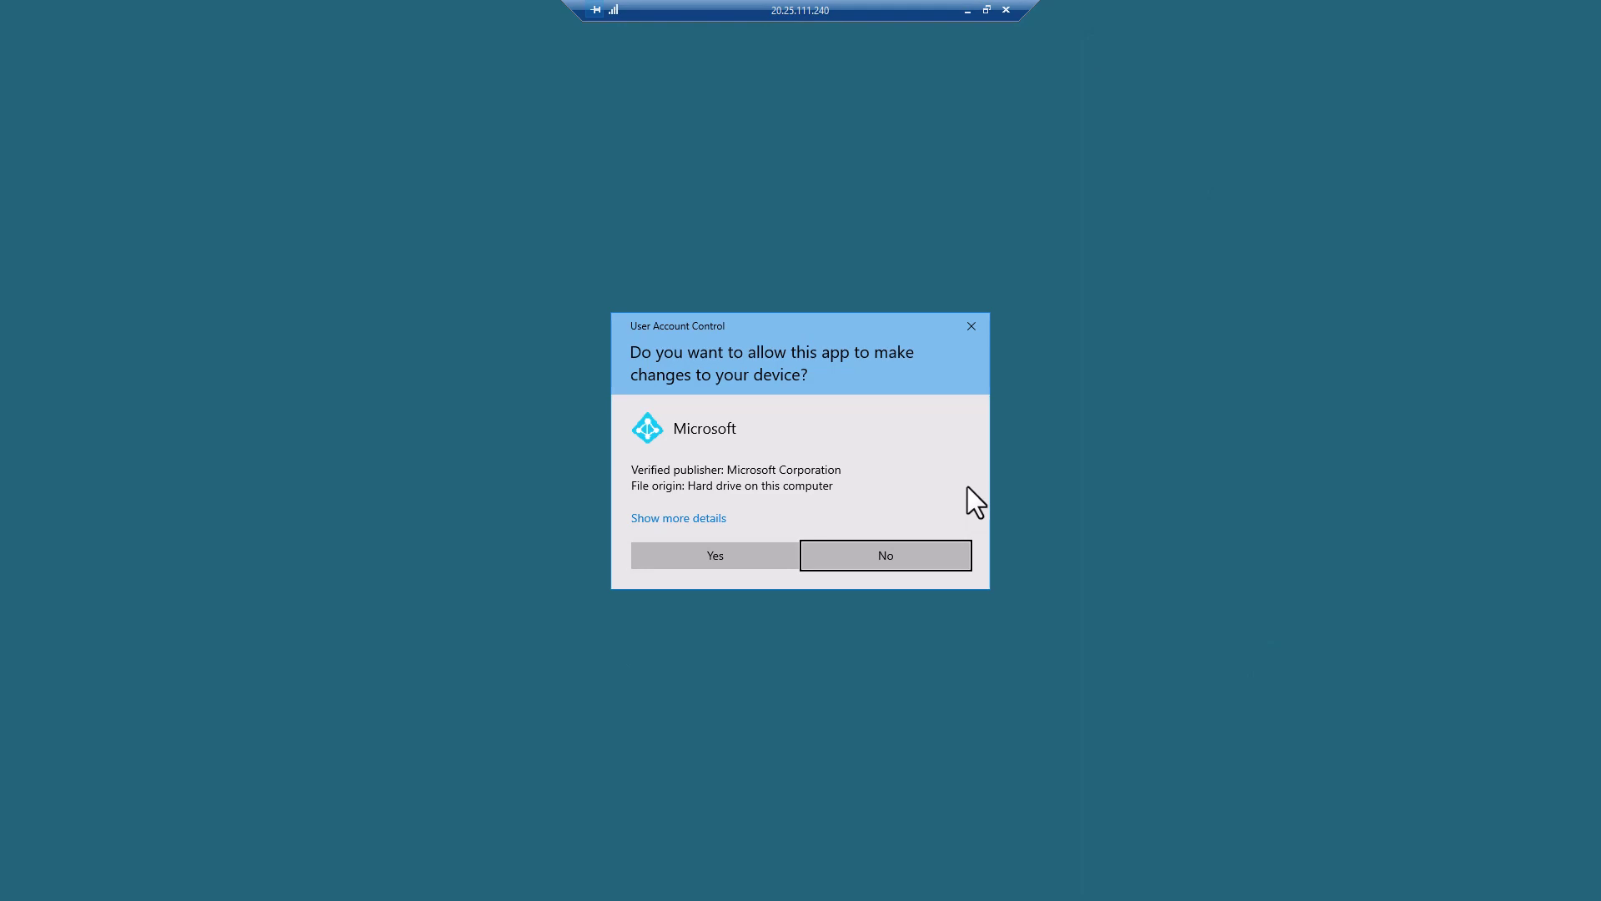
click(745, 550)
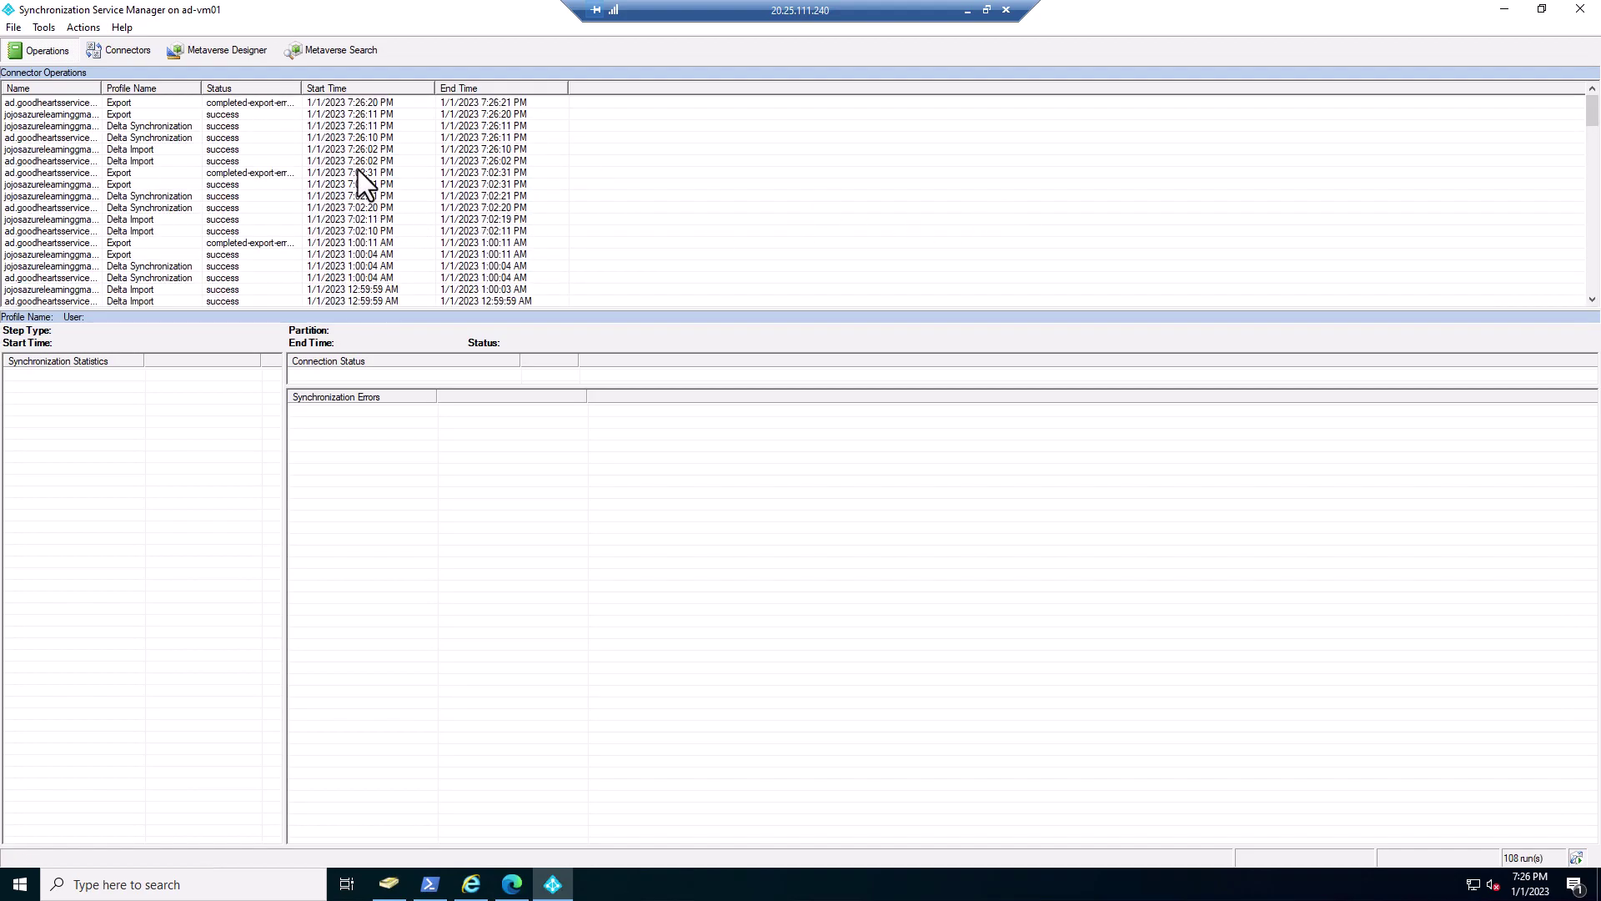
- Review the test user added by the 7:26:02 PM Delta Import, including its sAMAccountName
click(143, 161)
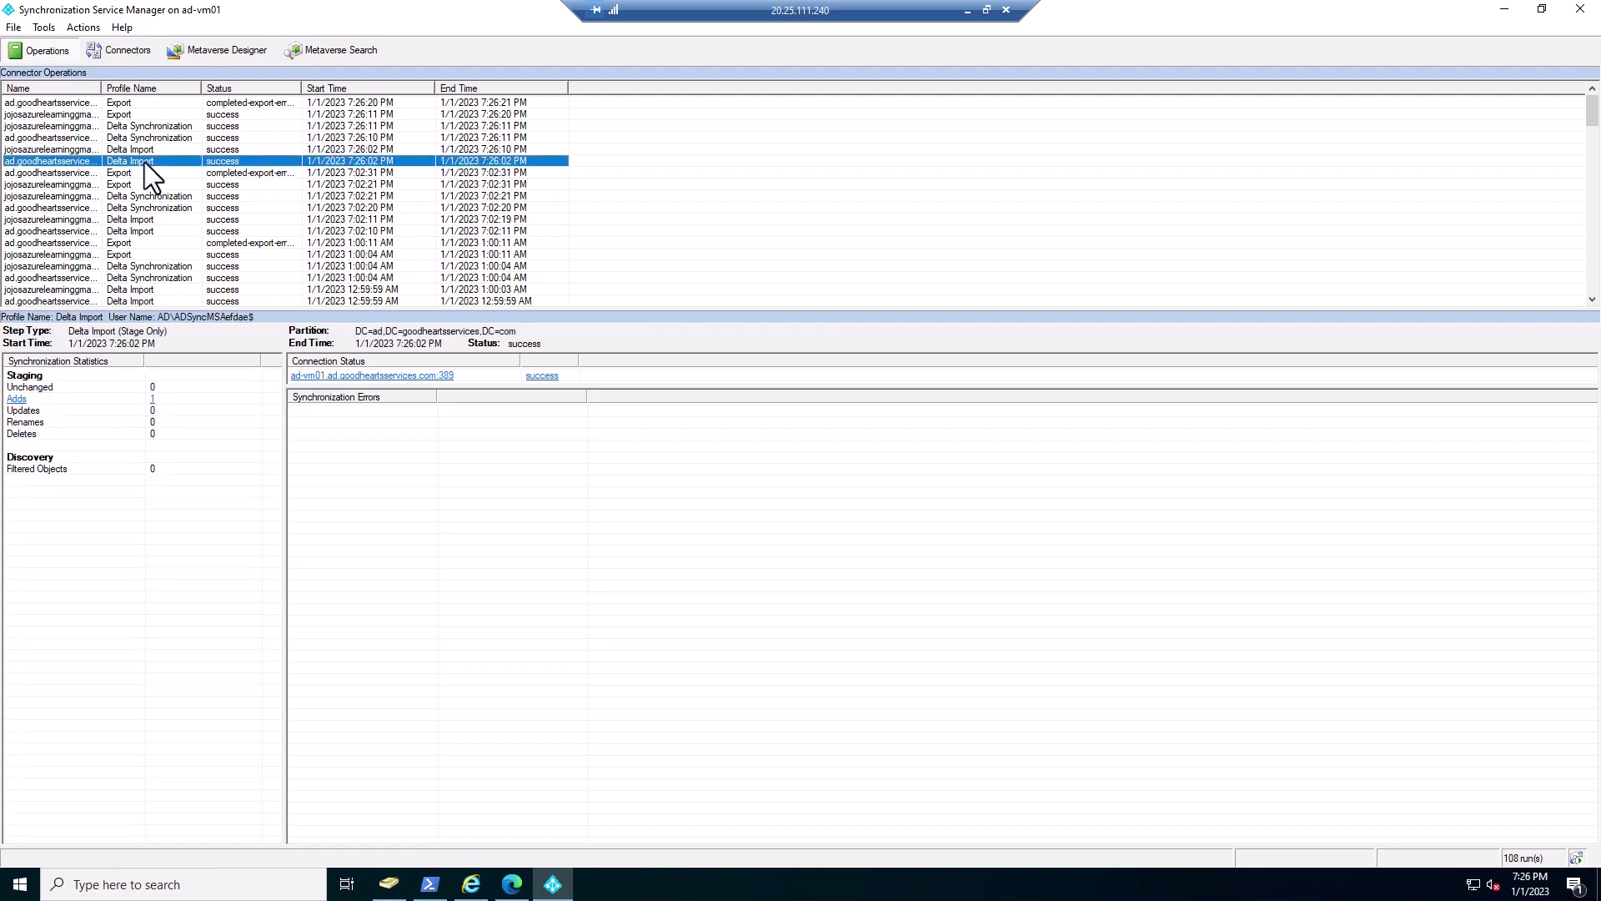
click(17, 399)
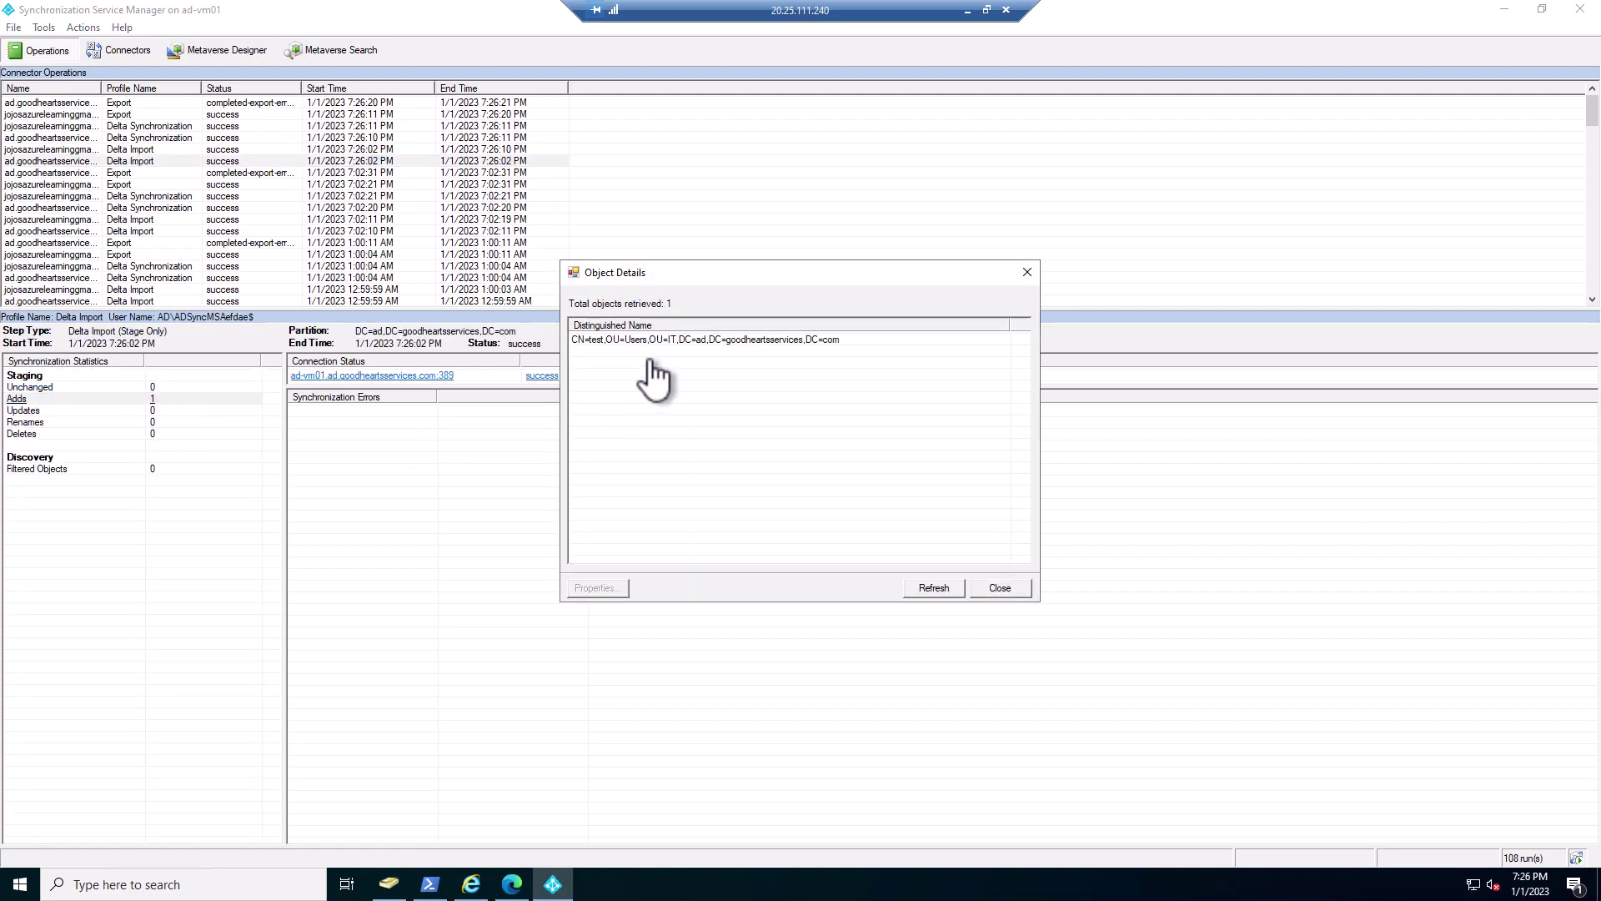
click(608, 342)
double_click(605, 342)
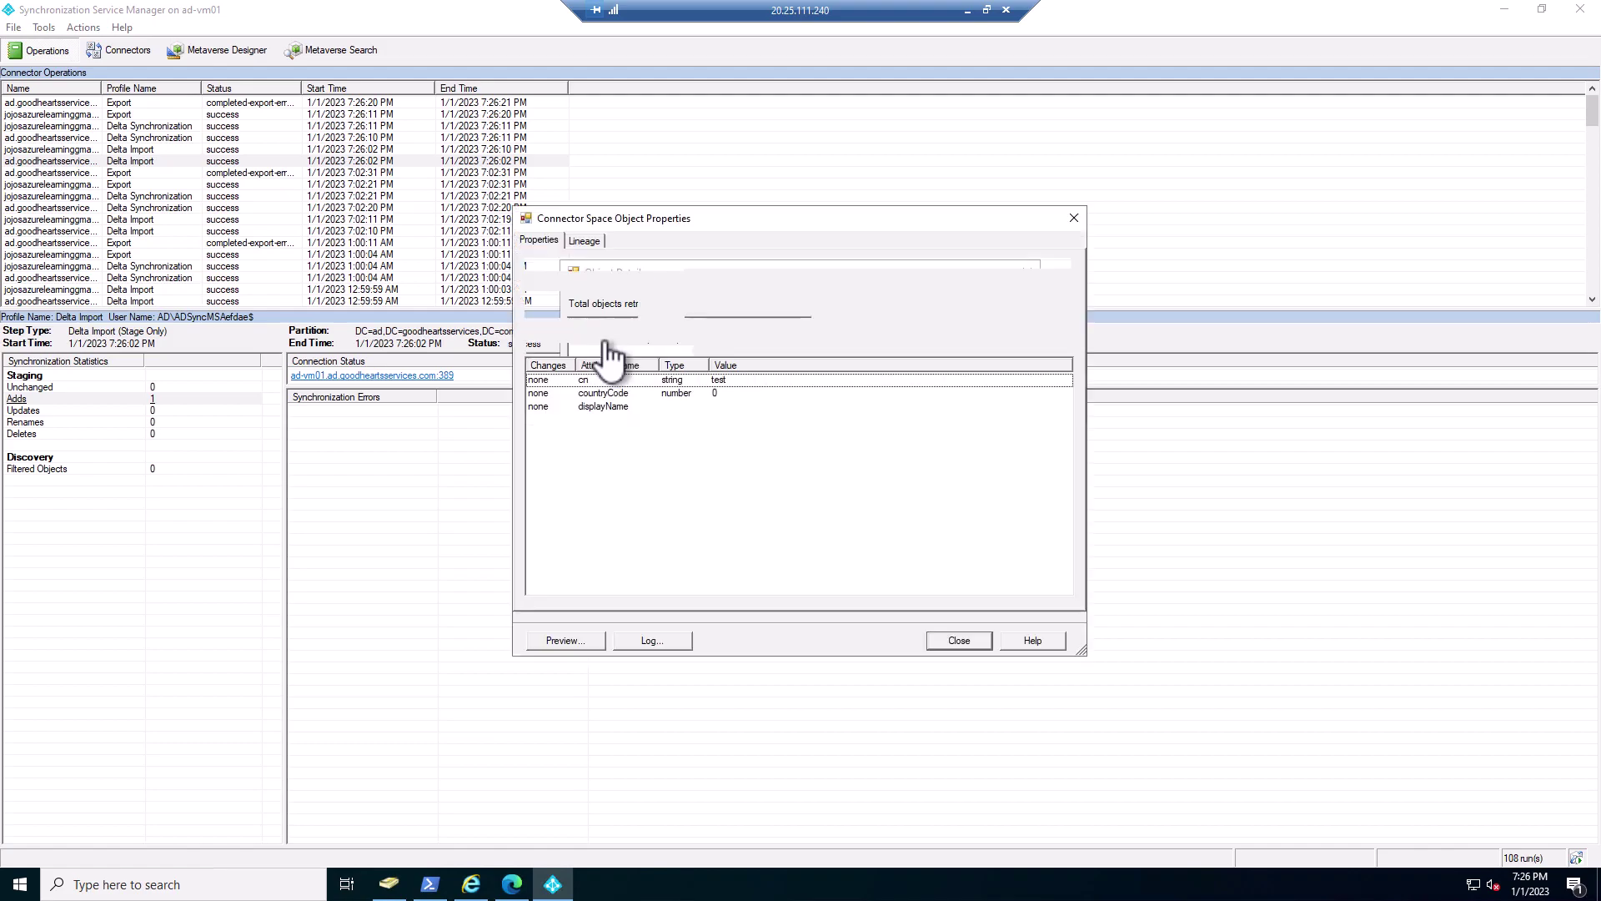
click(720, 475)
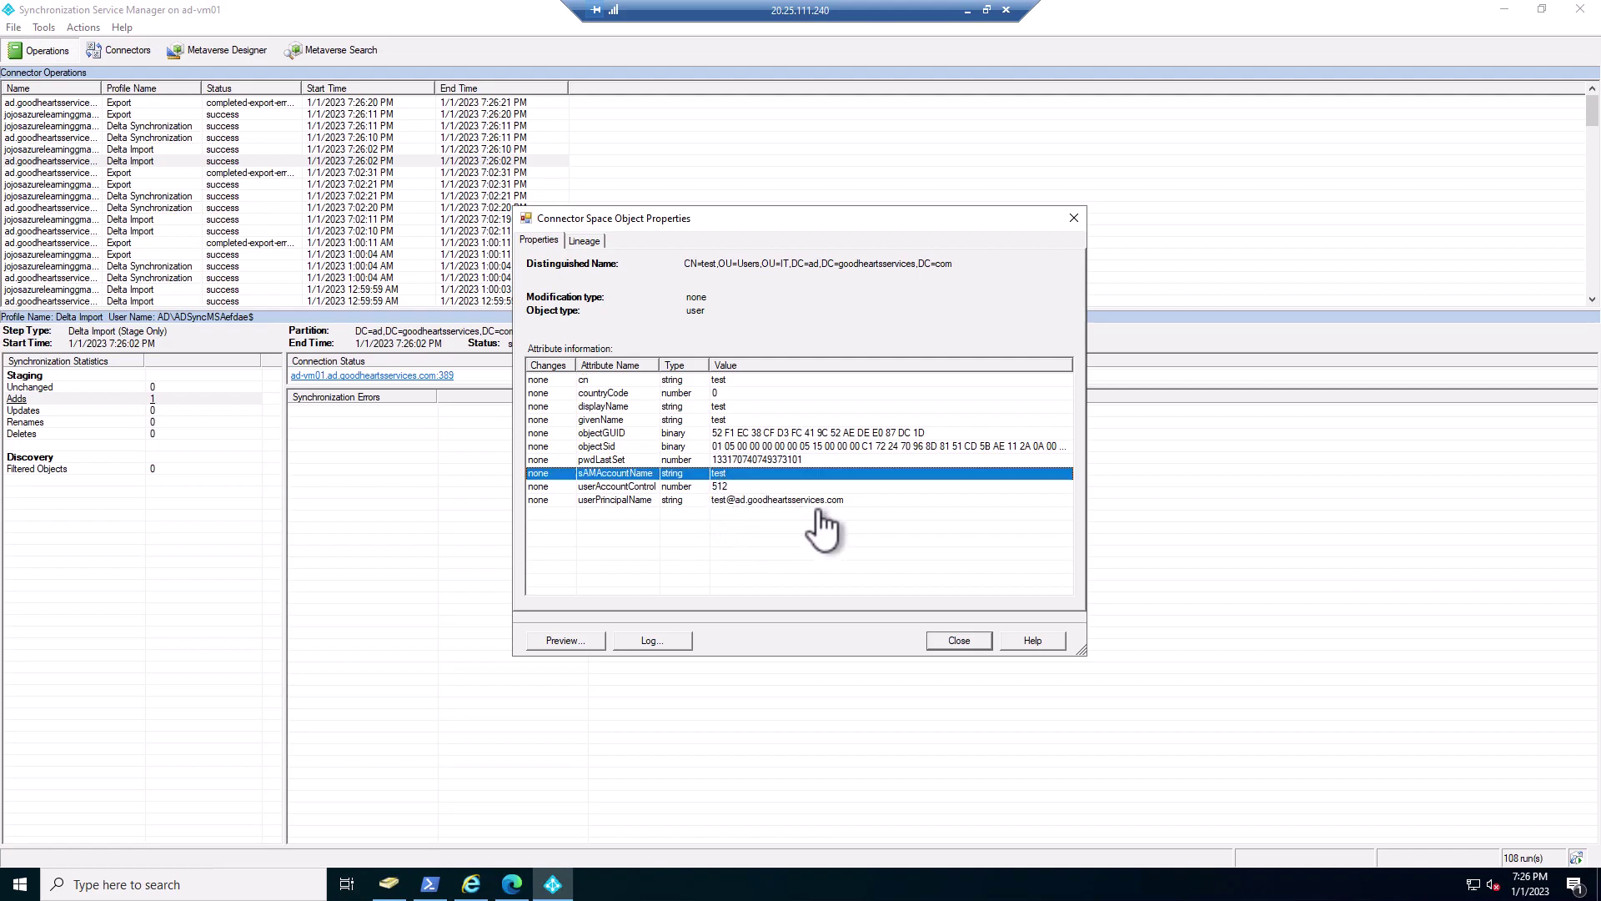
click(959, 640)
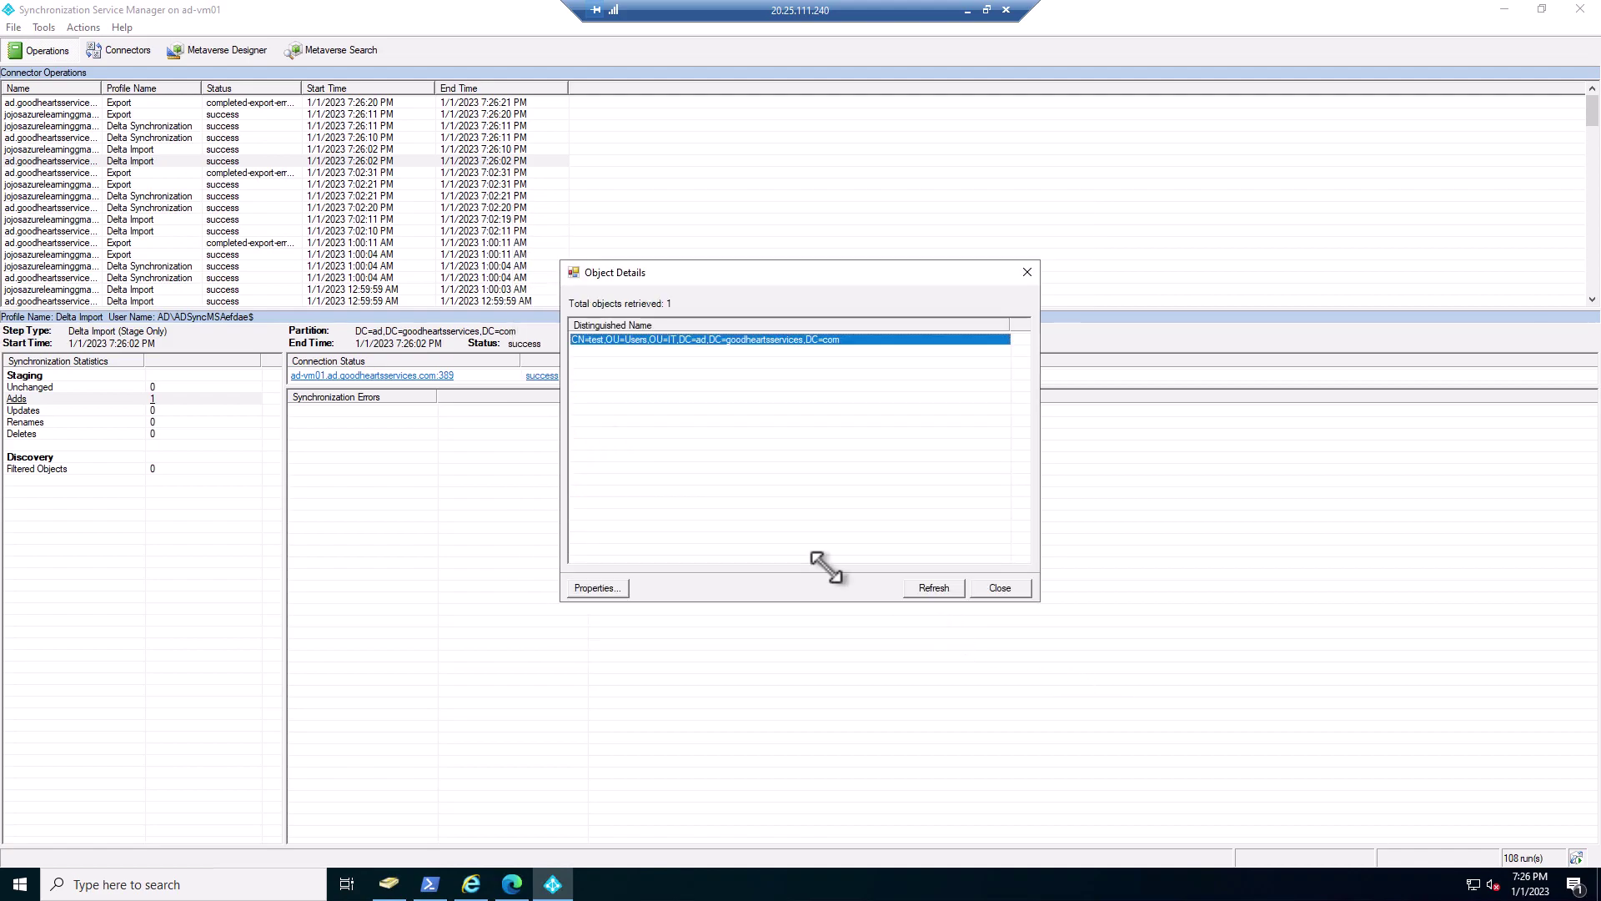
click(1026, 273)
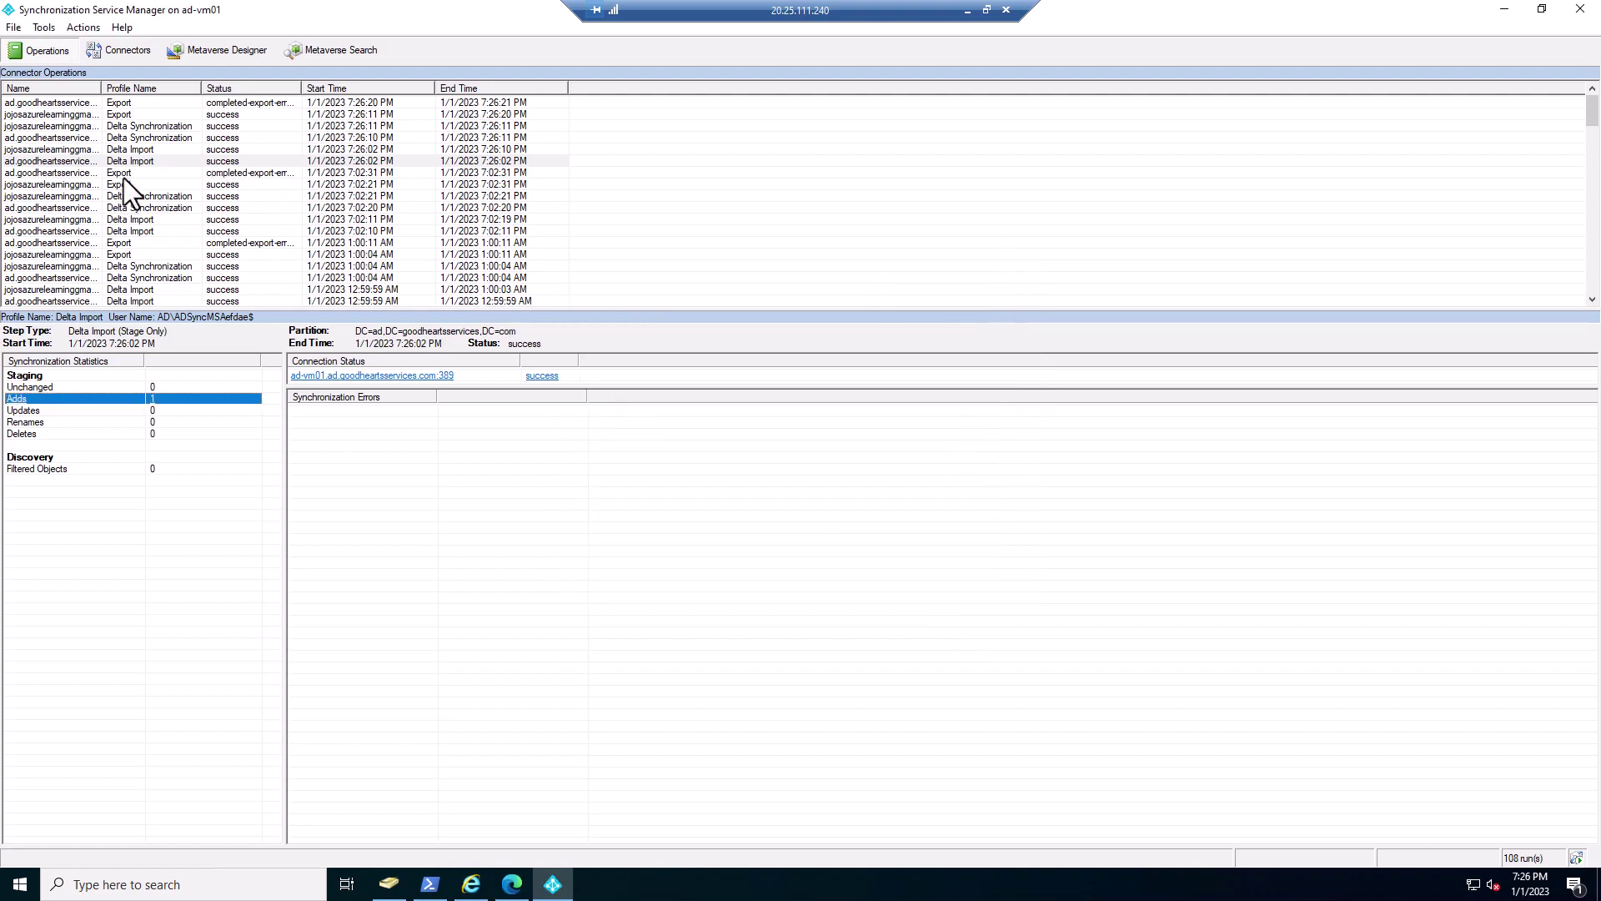
- Step through the Delta Synchronization runs and view the test user added by the 7:26 PM Export
click(128, 151)
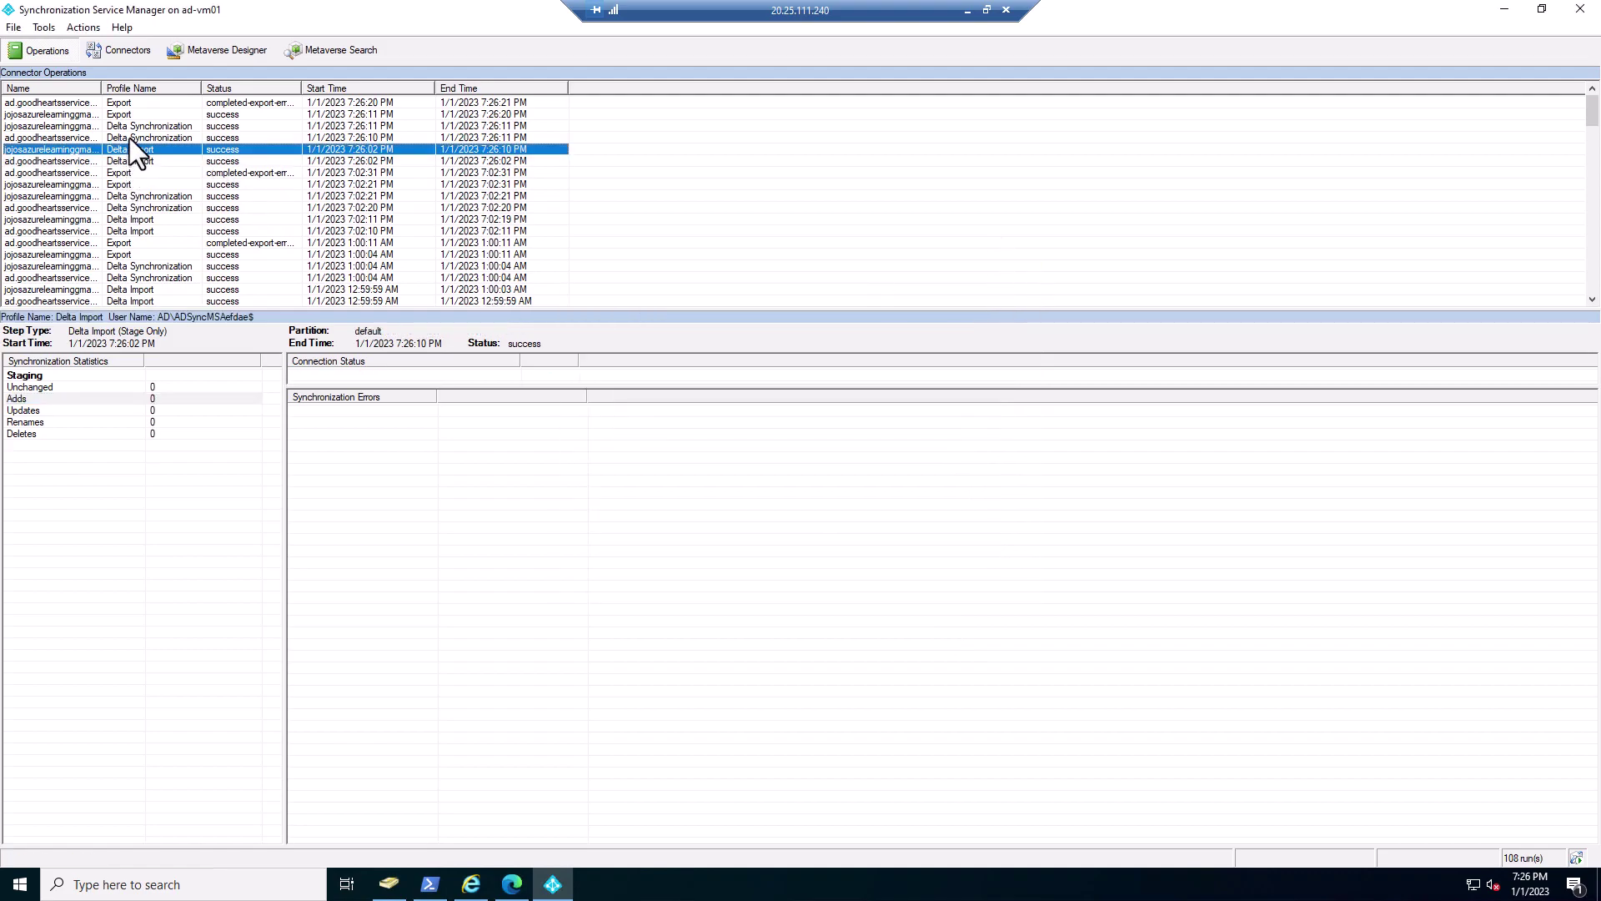
click(130, 138)
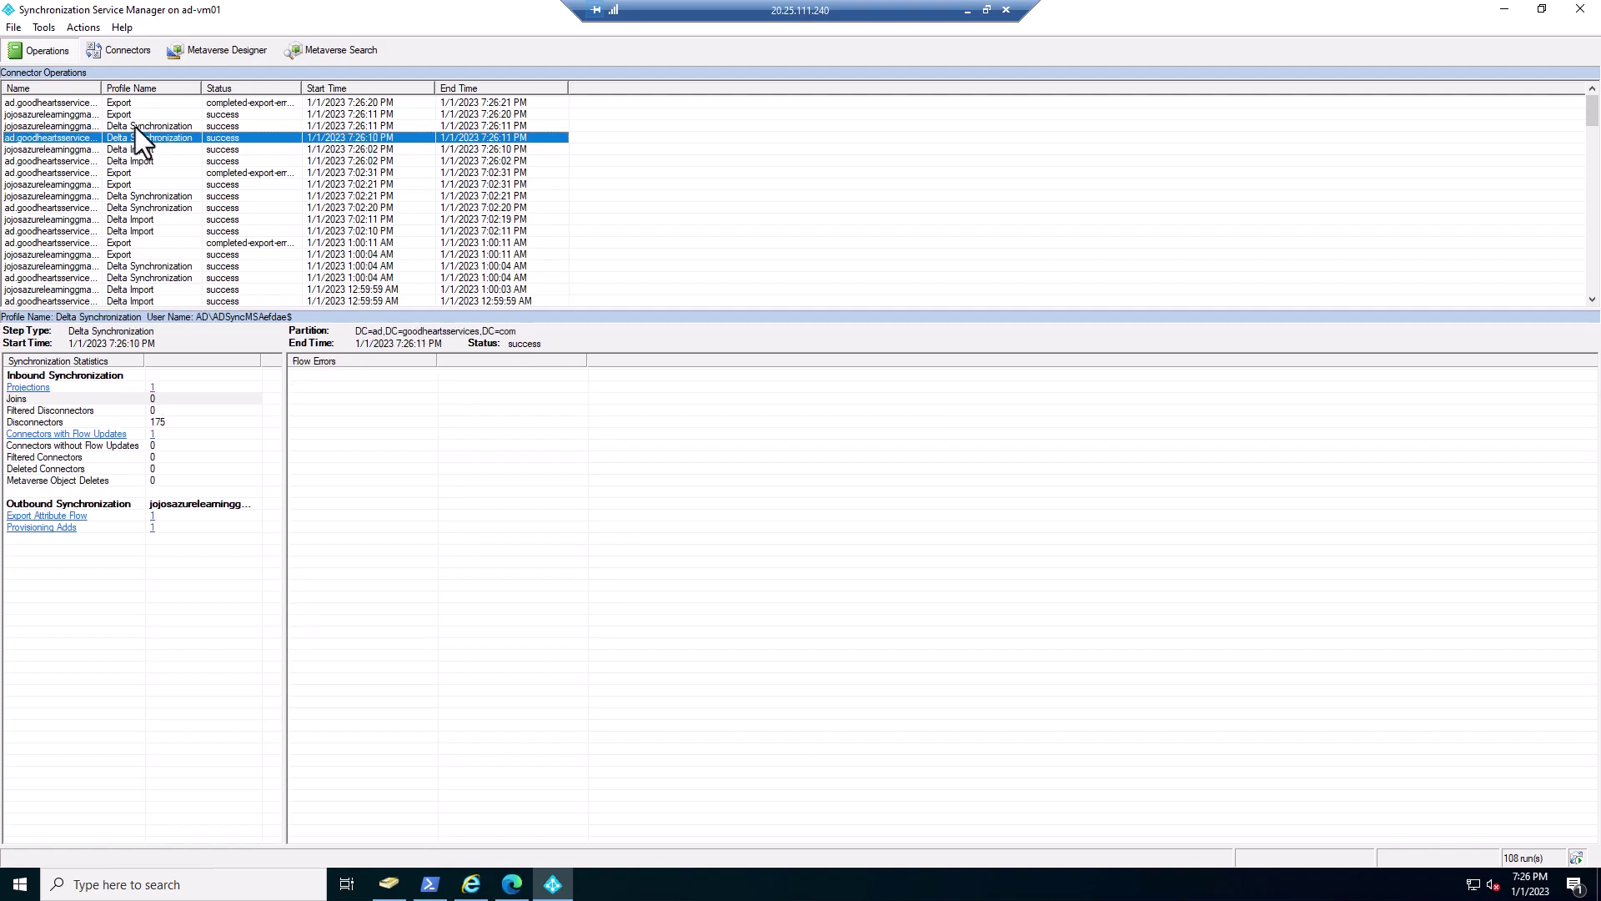
click(135, 126)
click(132, 113)
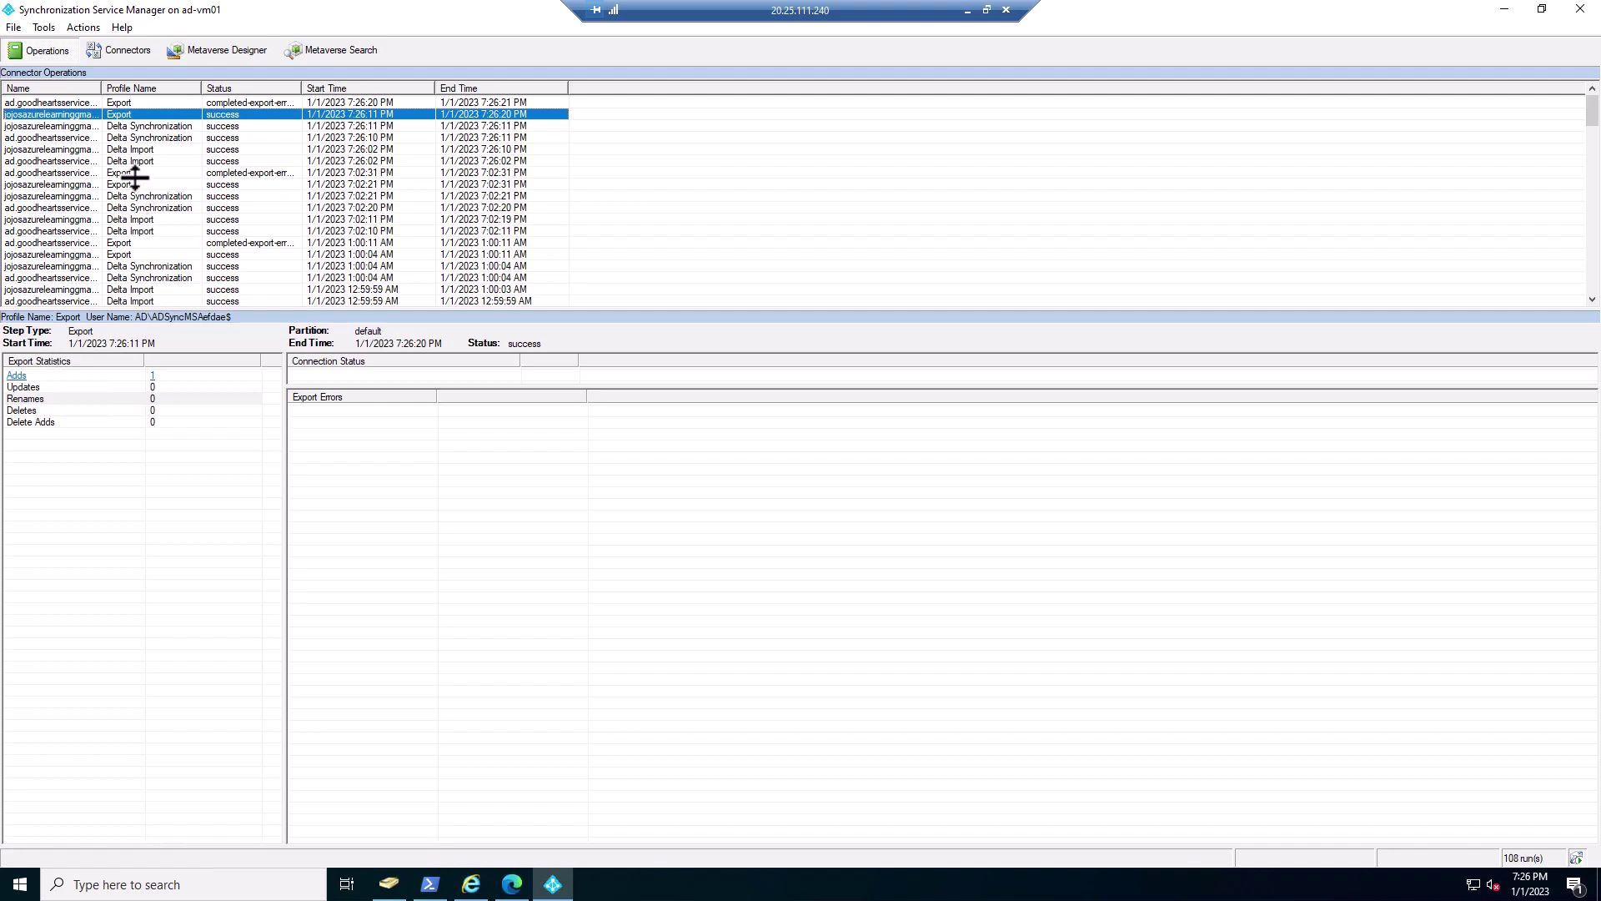
click(159, 374)
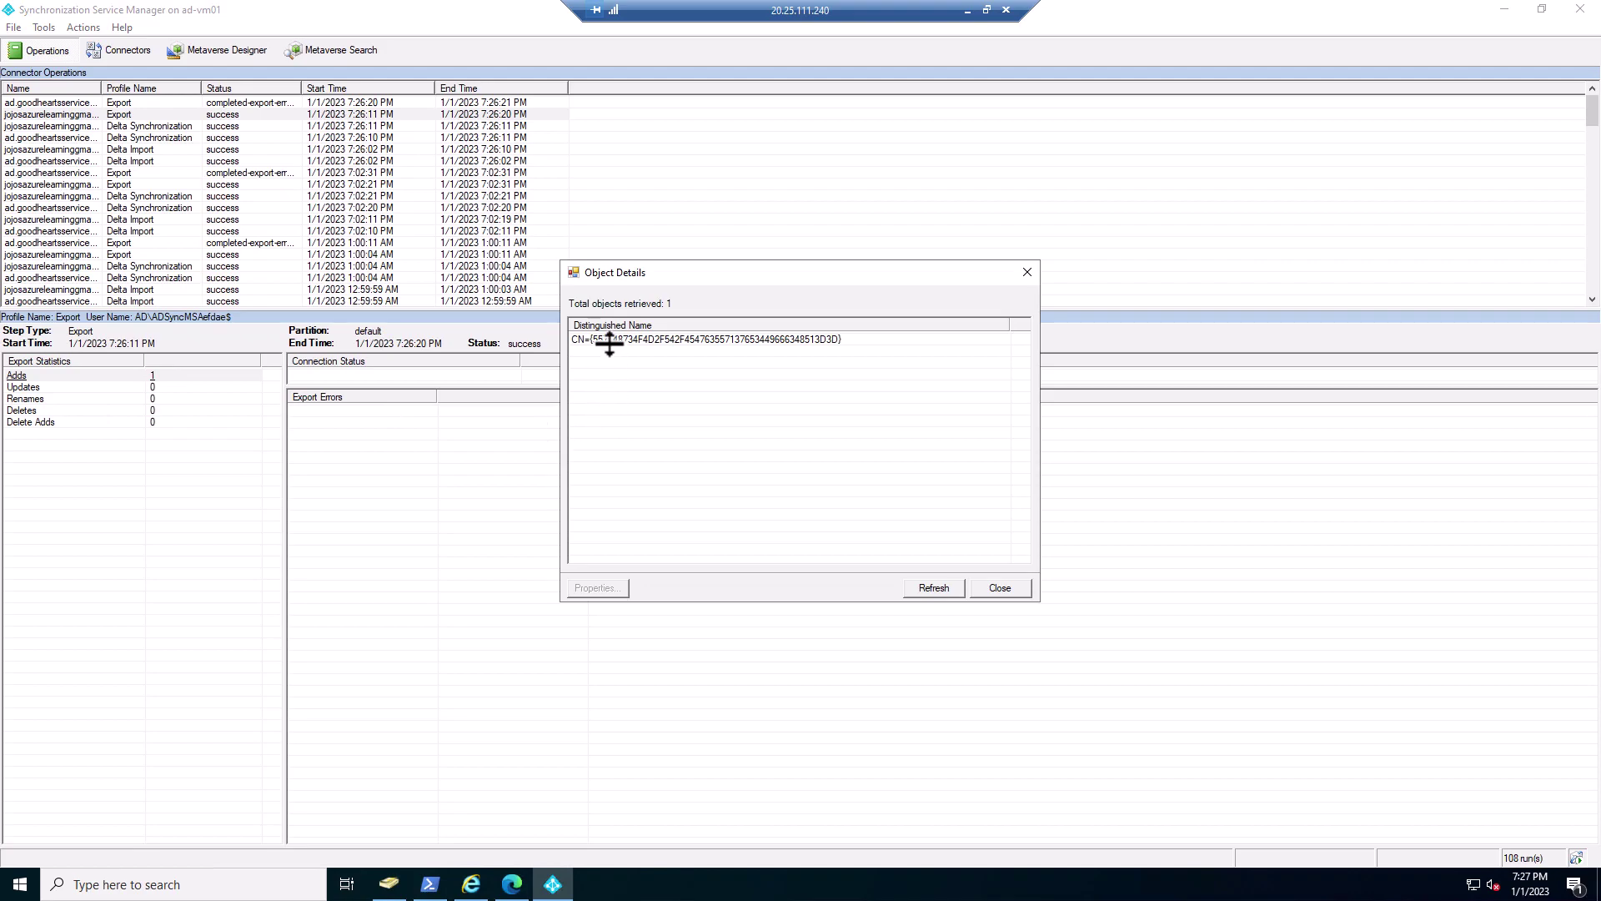
click(609, 340)
double_click(609, 340)
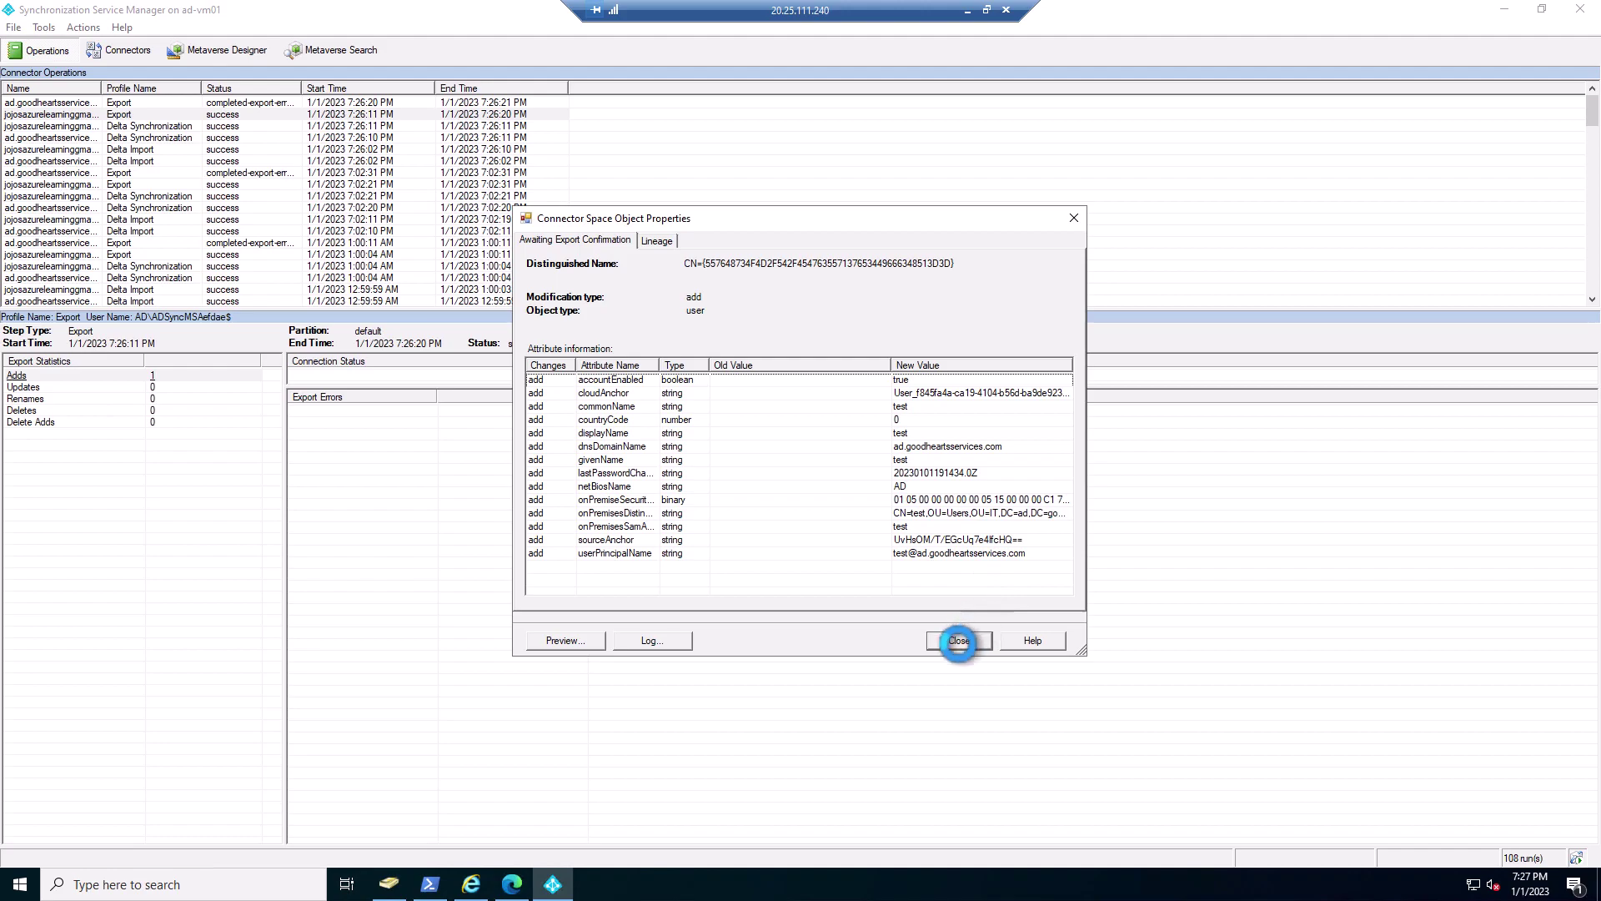
click(958, 641)
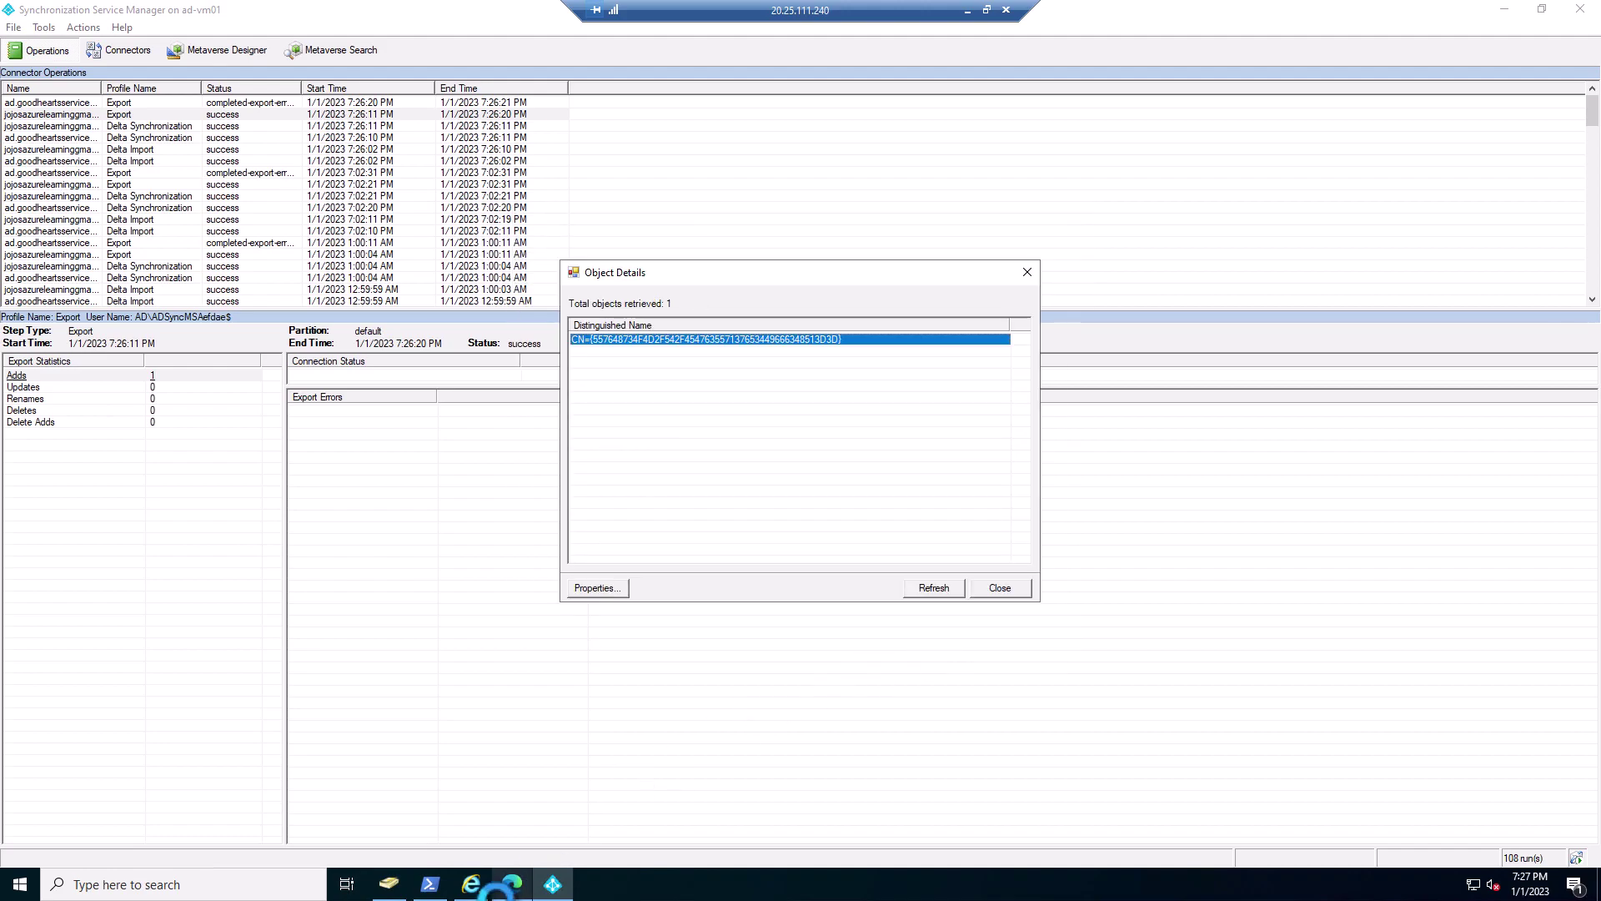
- Go to the Azure Active Directory Users list in the Azure portal
mouse_move(524, 882)
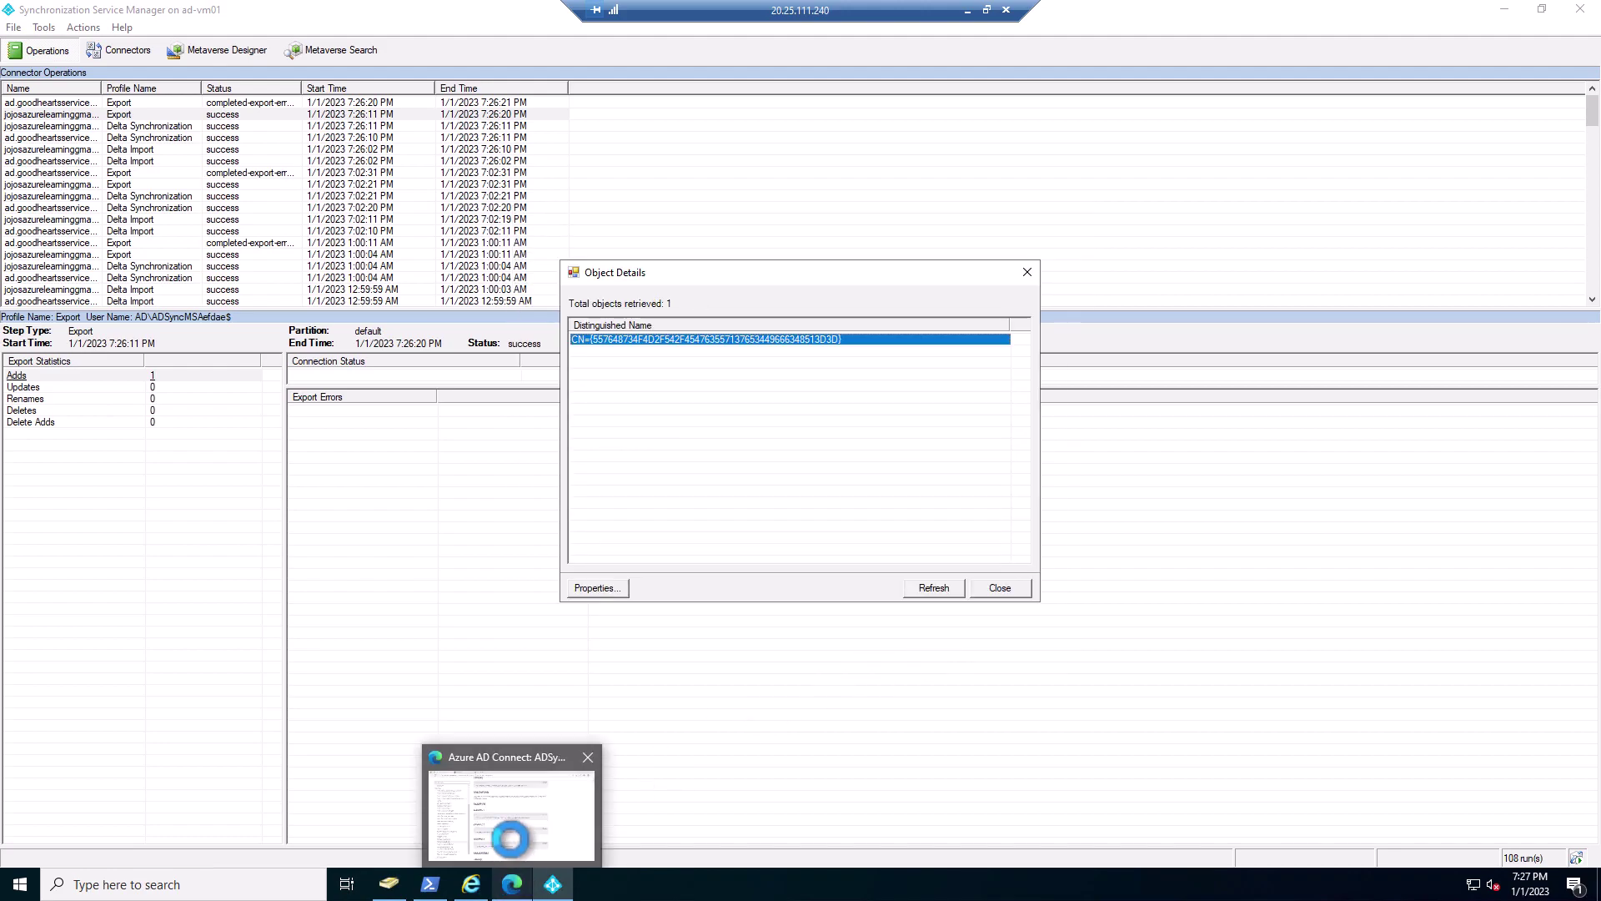
click(514, 834)
drag(926, 10, 963, 12)
click(1008, 10)
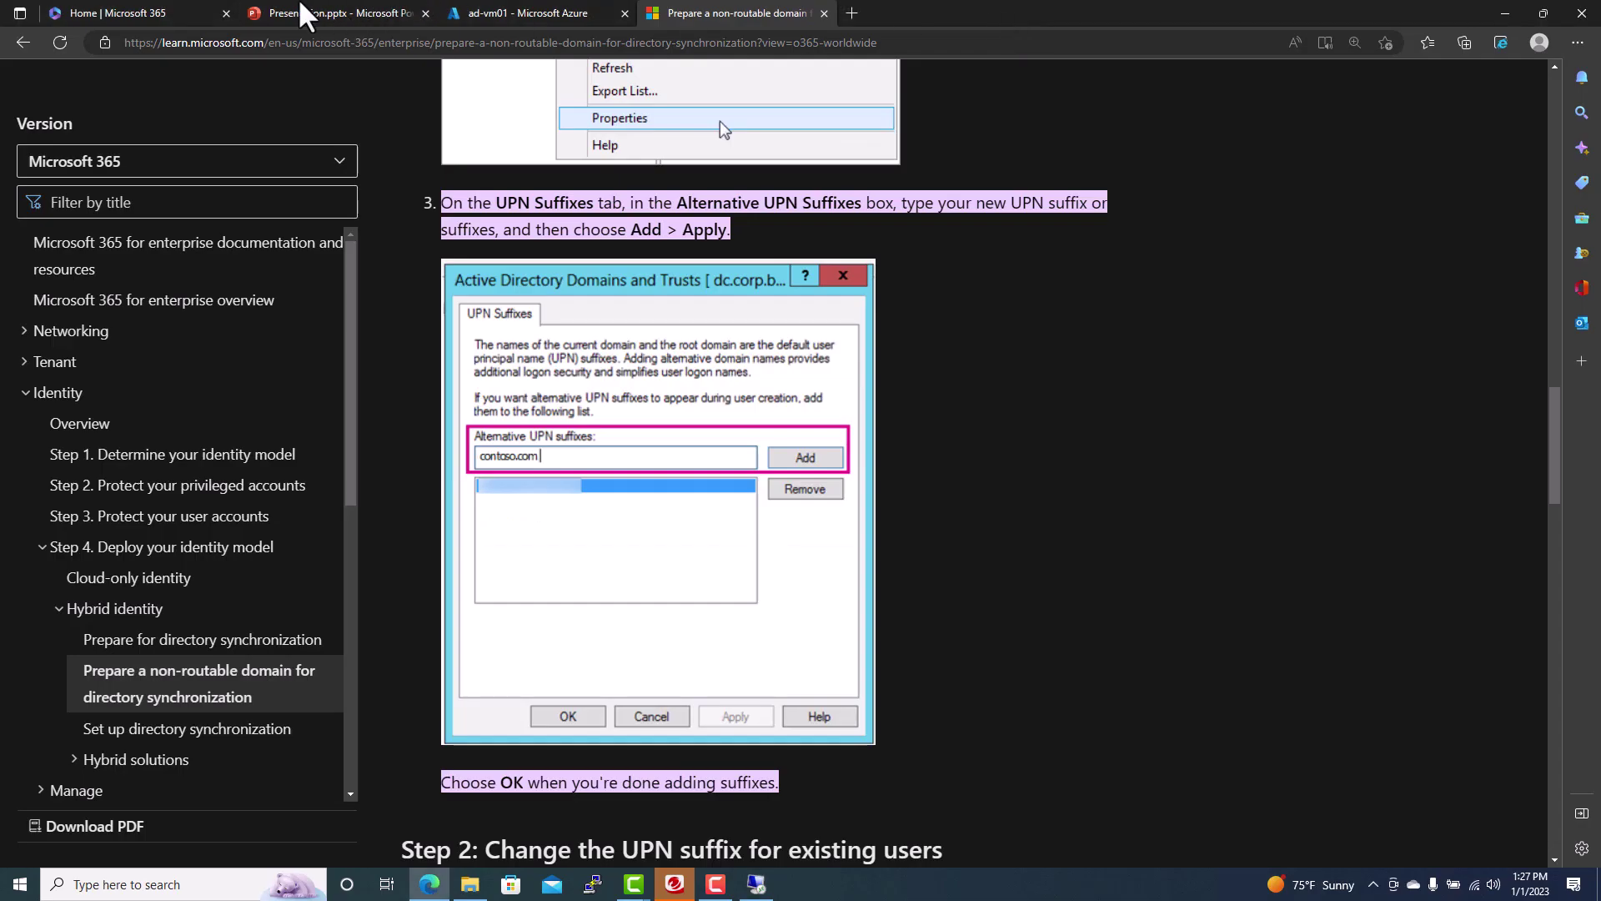
click(467, 14)
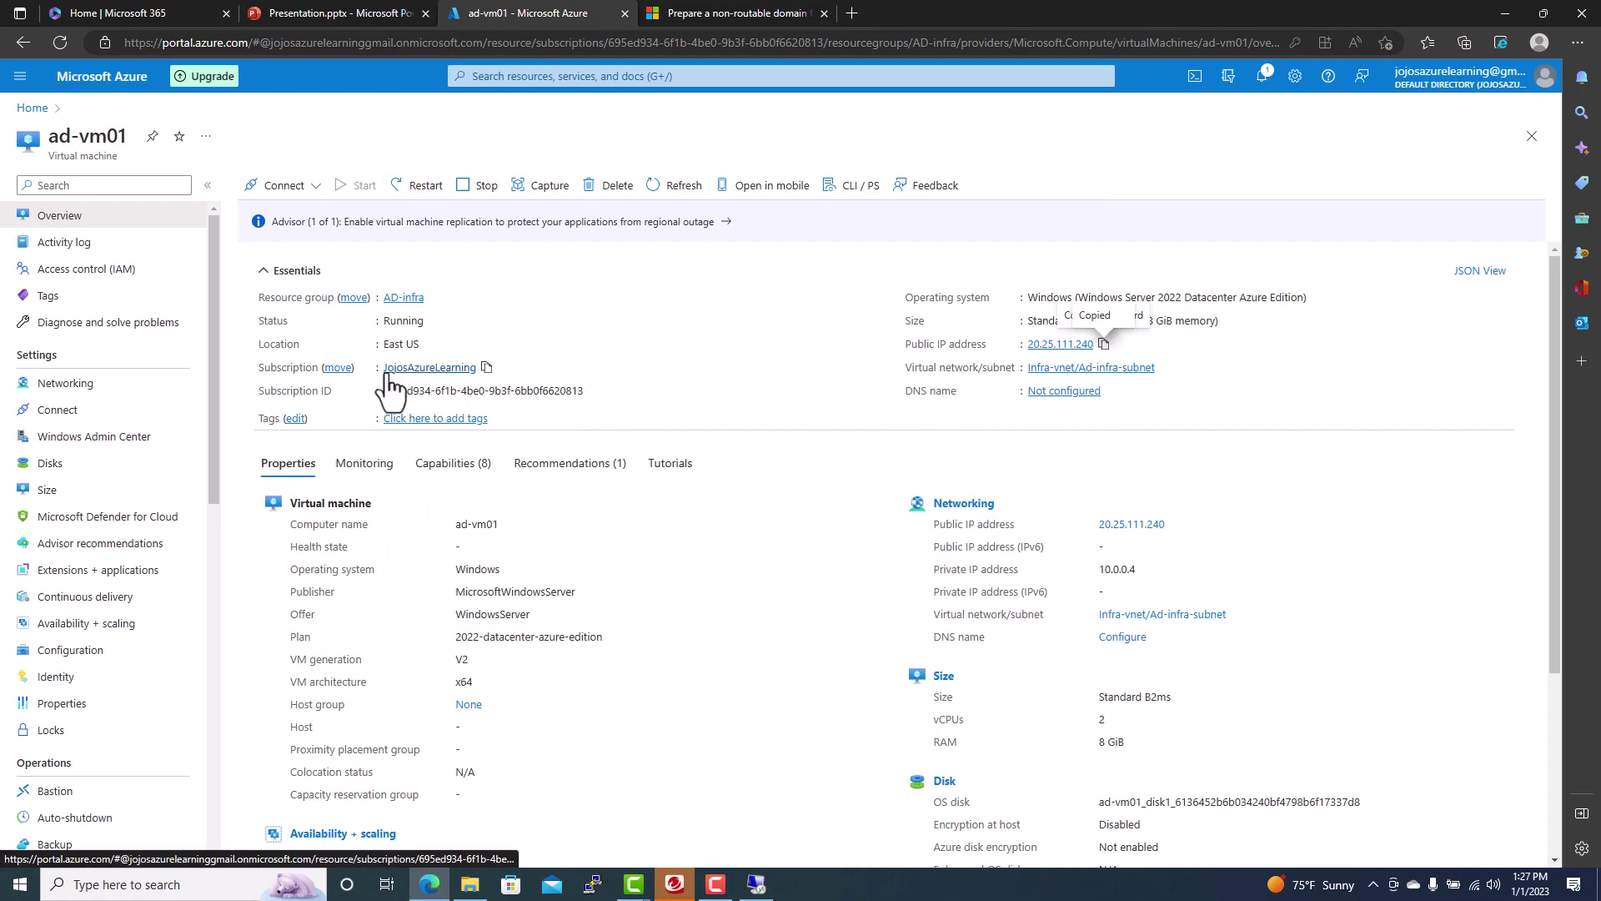
click(33, 108)
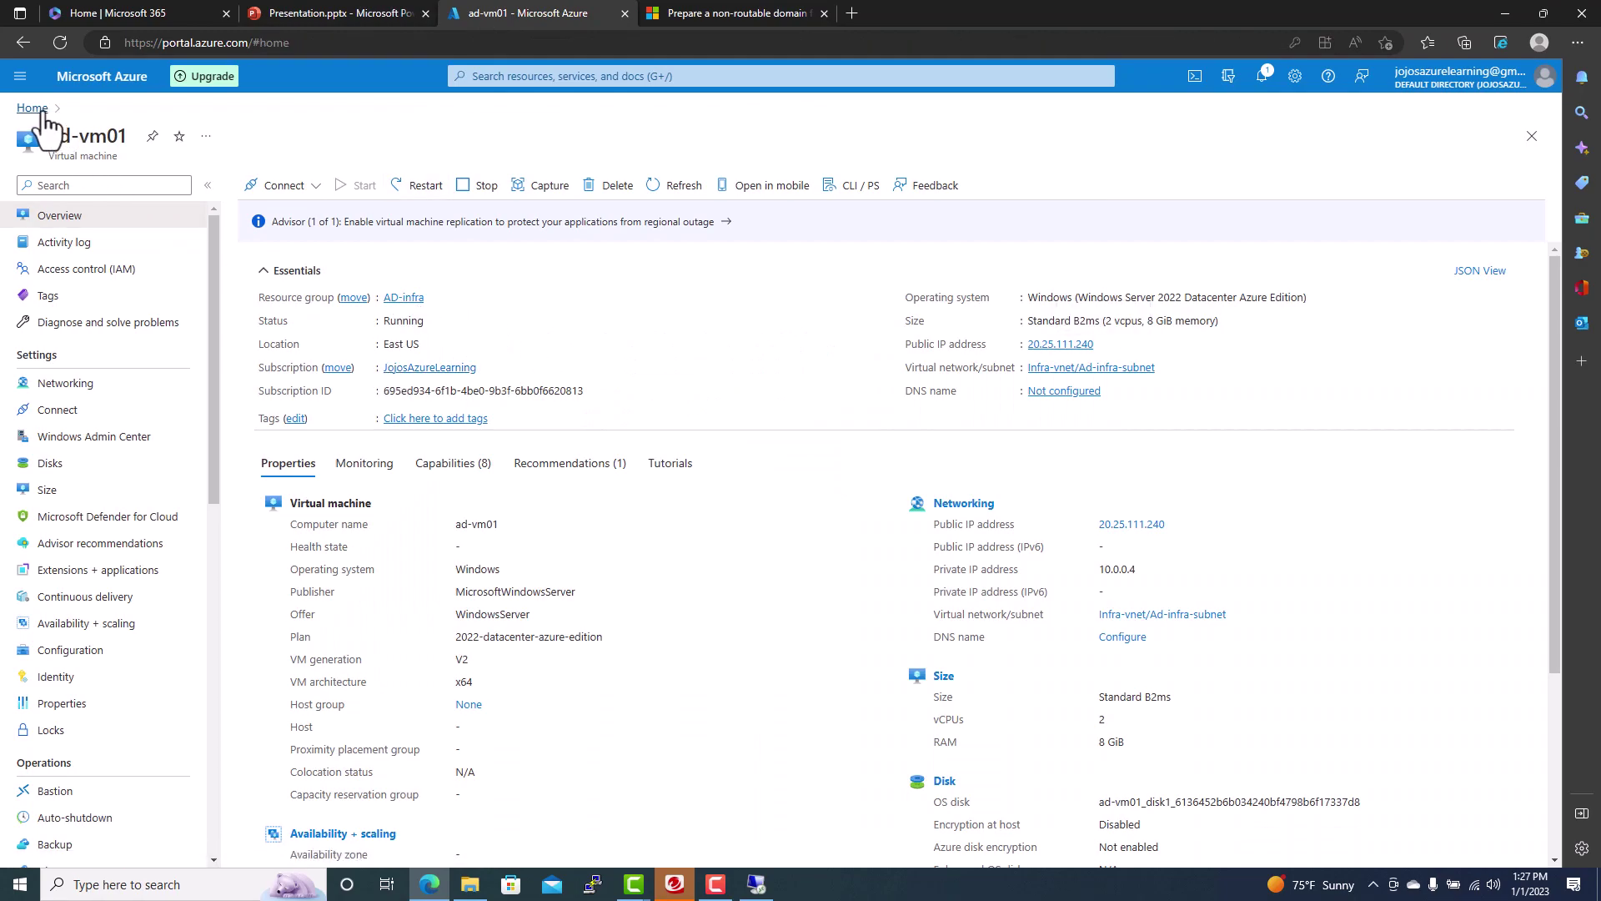
click(465, 208)
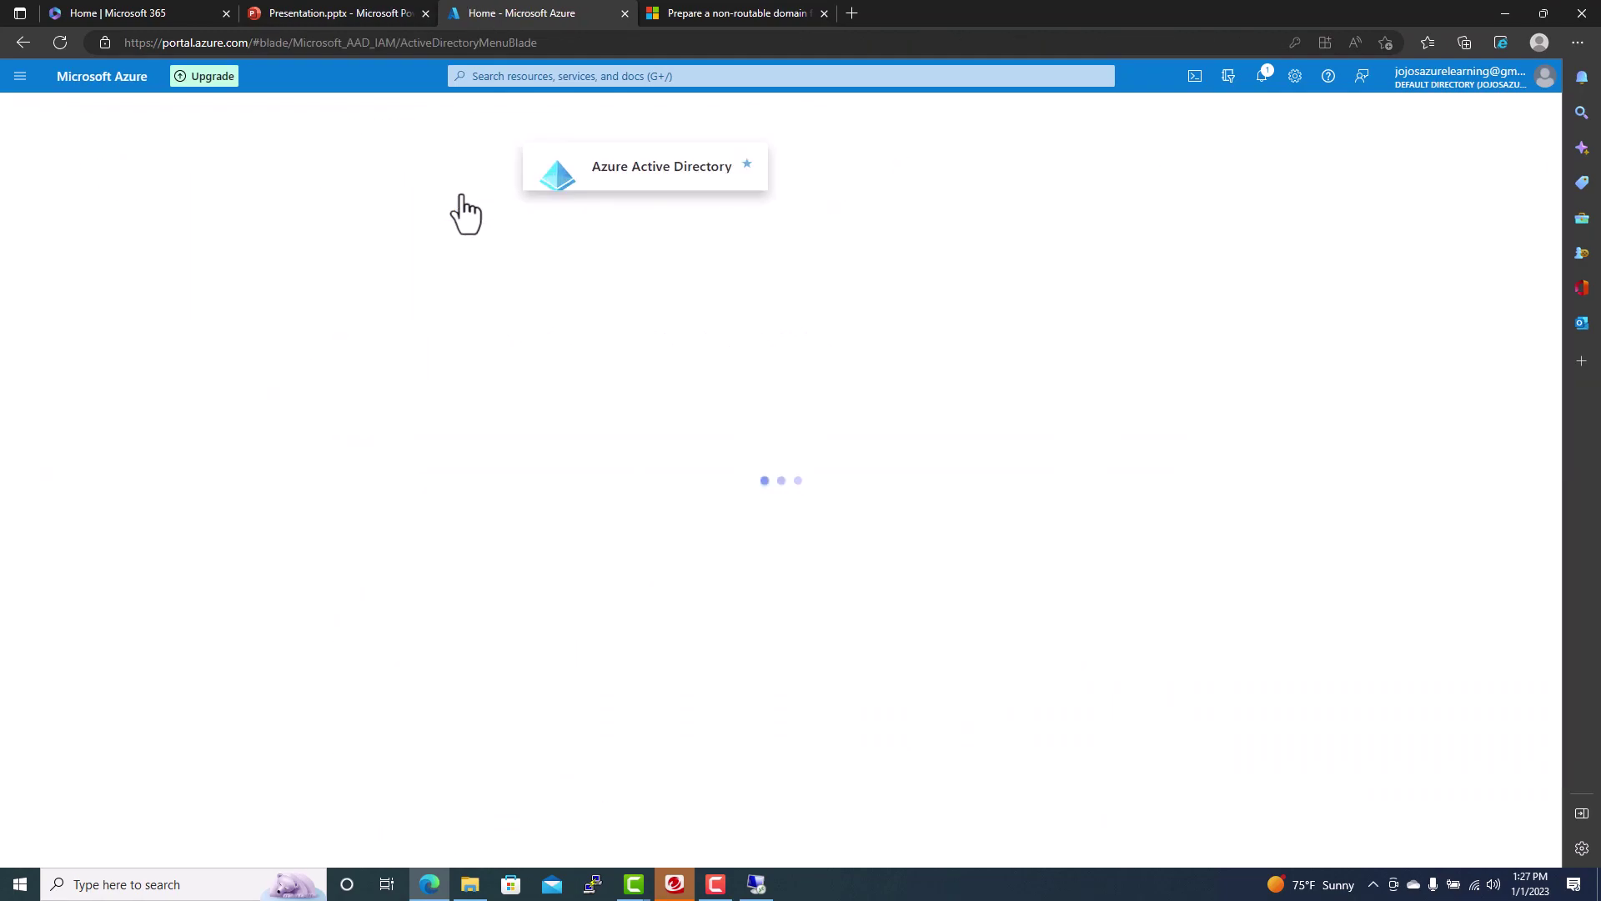
click(62, 324)
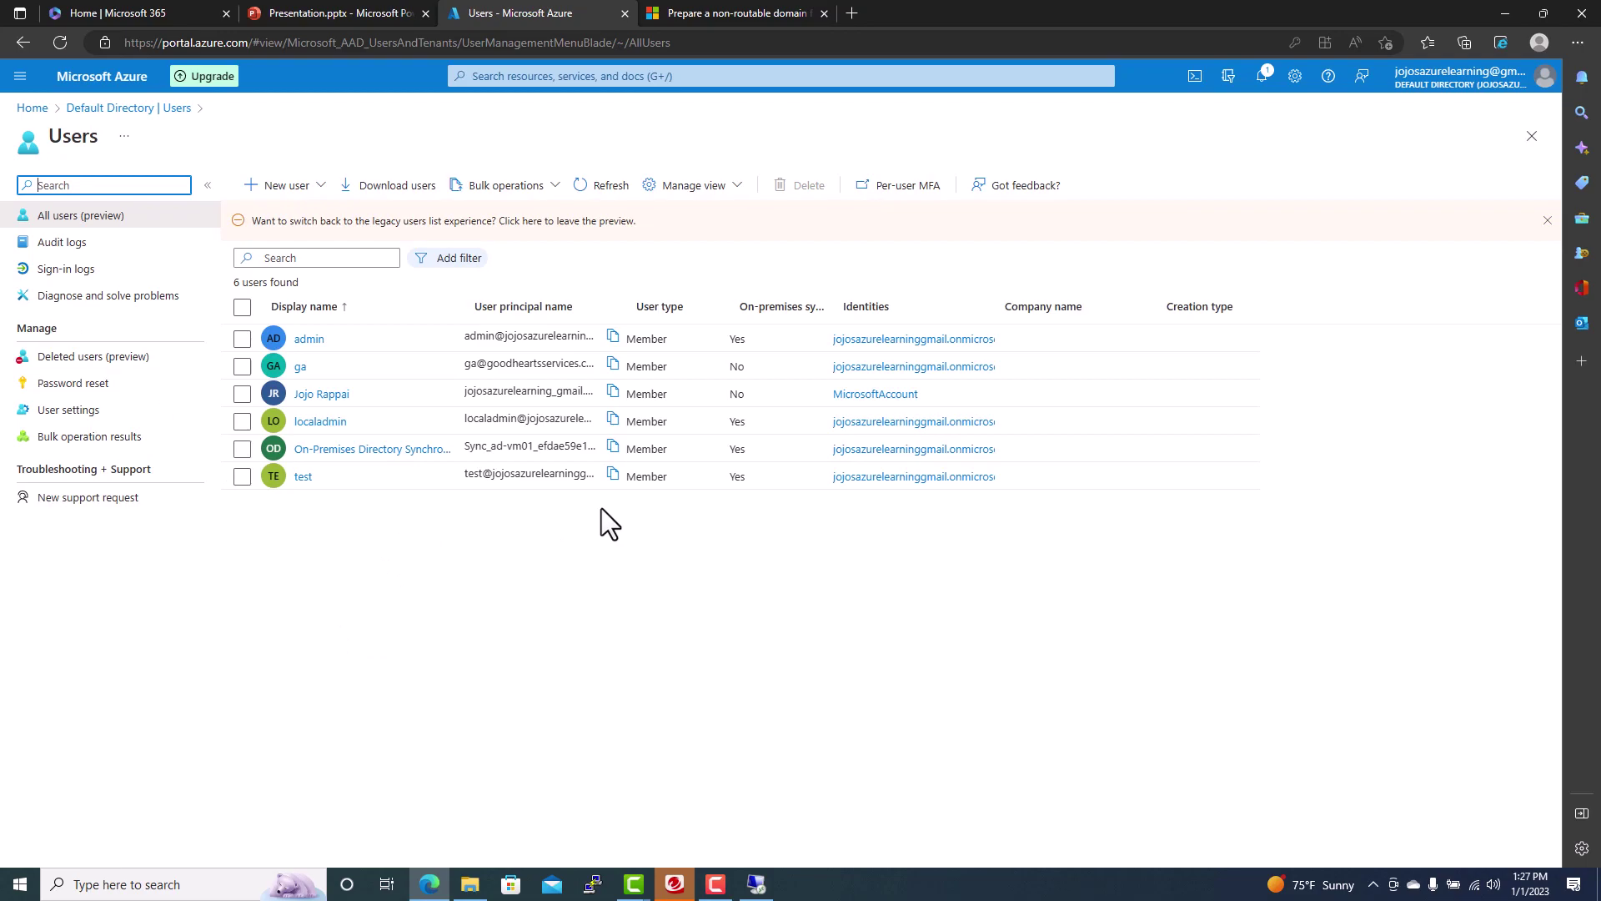
- Widen the User principal name and On-premises sync columns to show test synced as Yes
drag(624, 303, 794, 304)
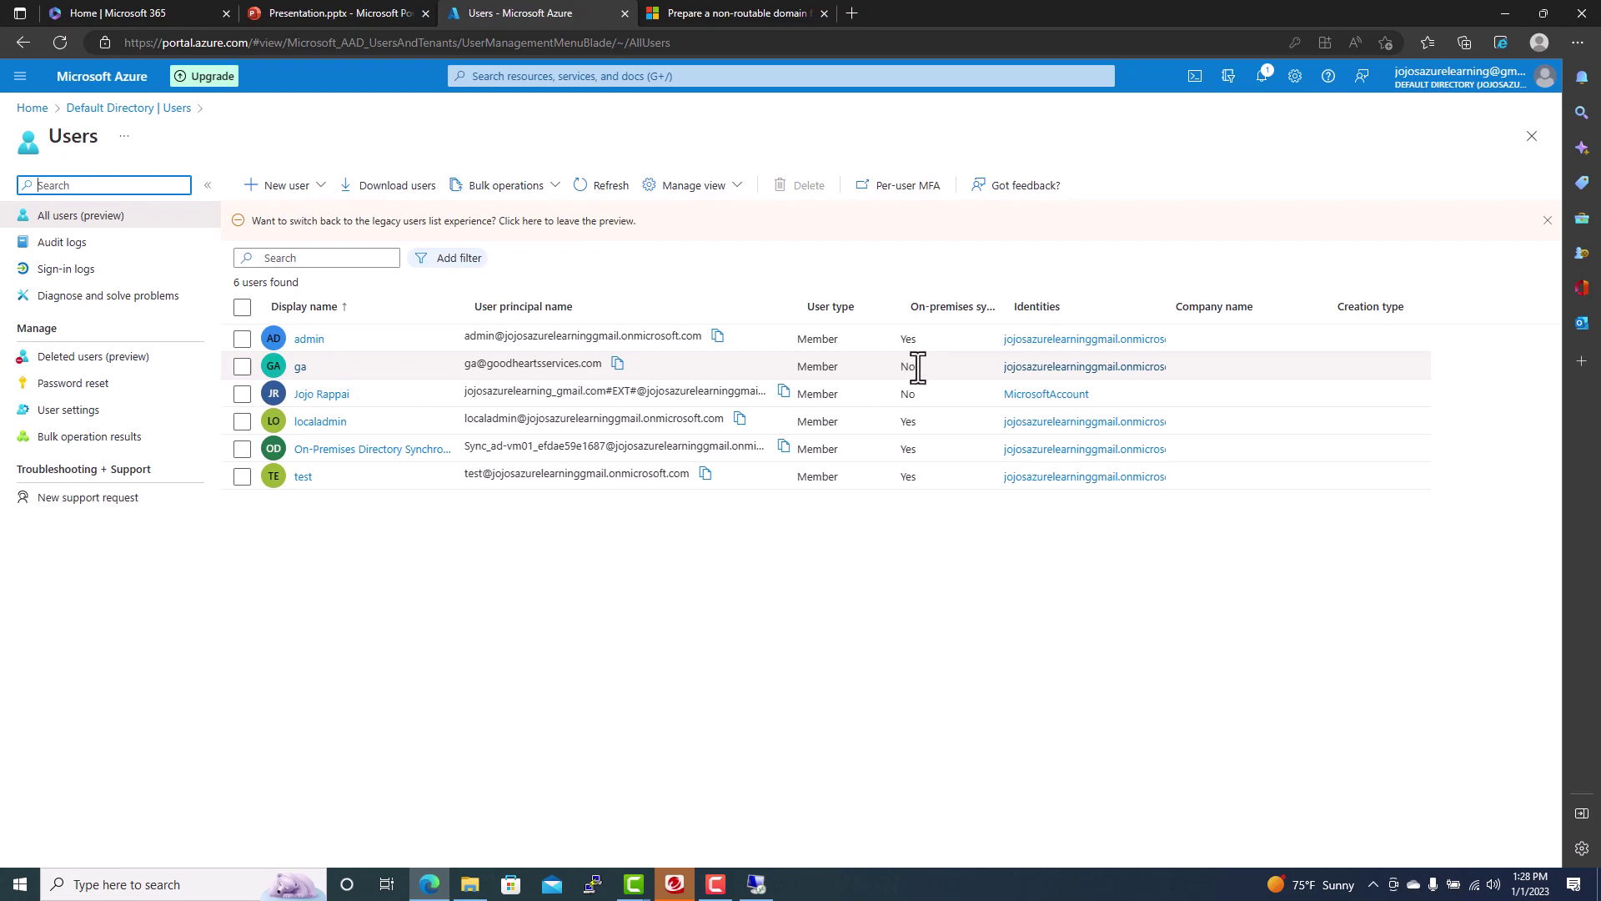
drag(1002, 289, 1082, 289)
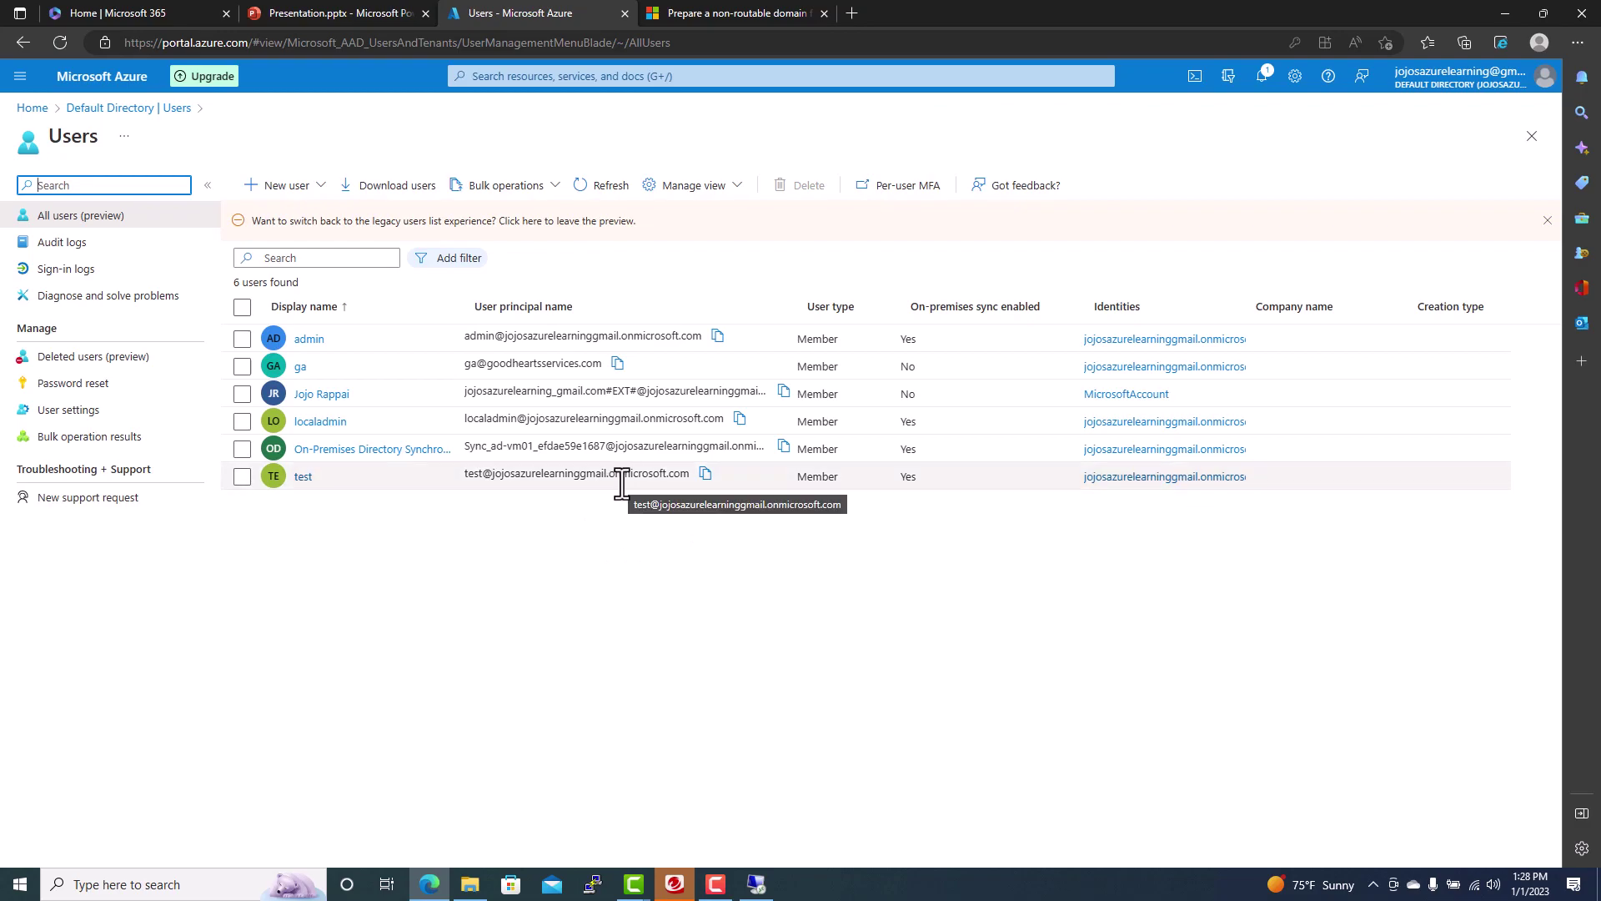
click(229, 884)
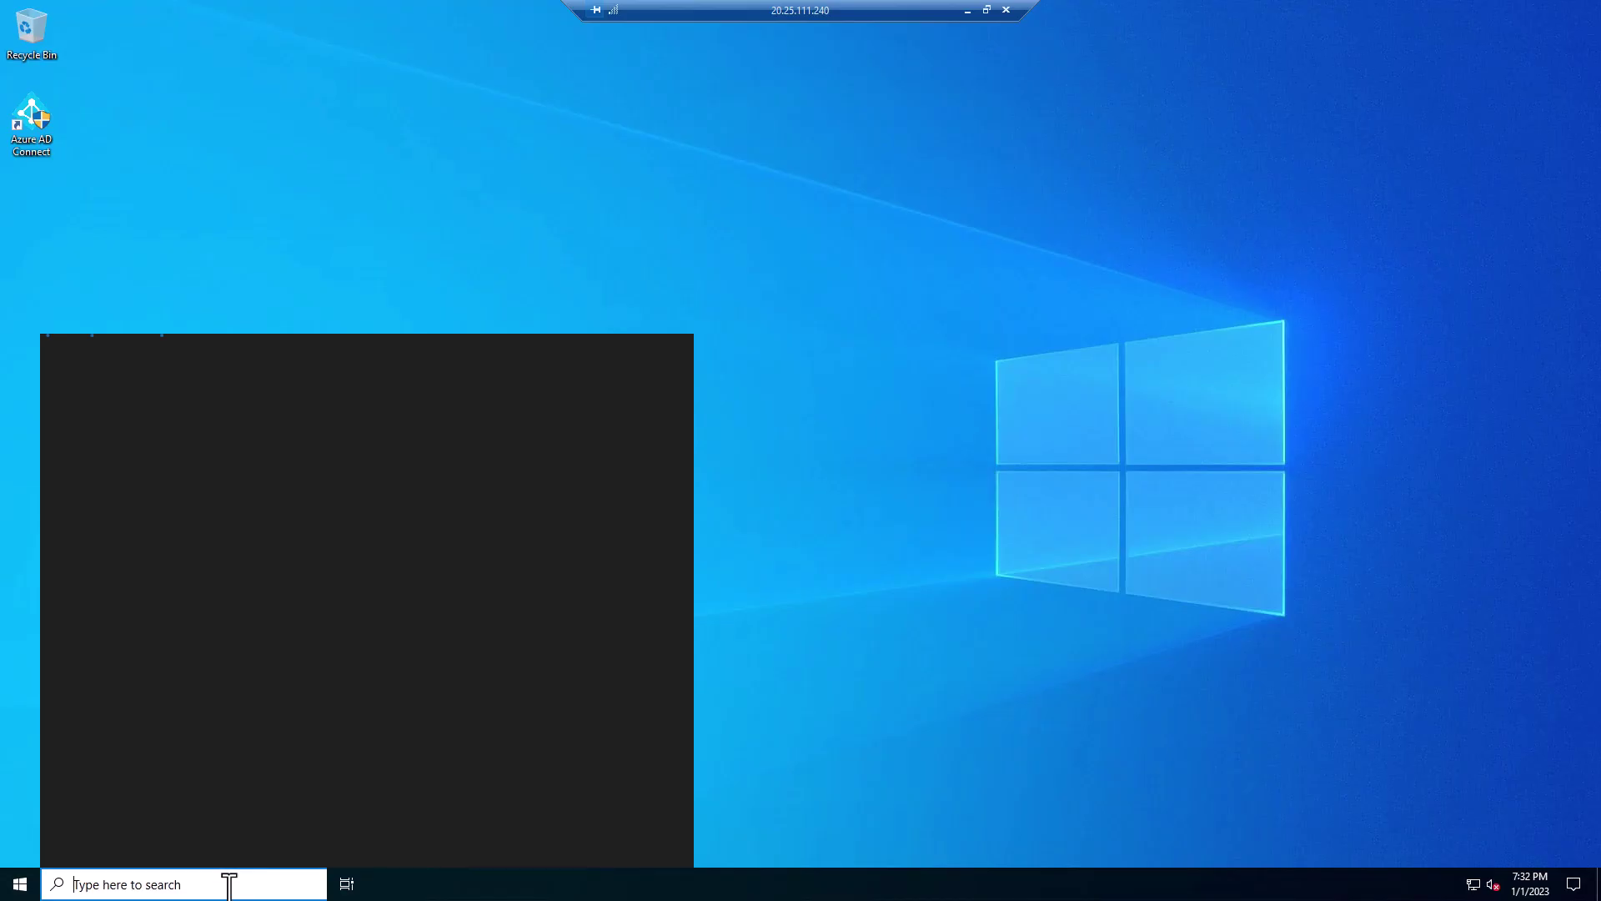
text(active)
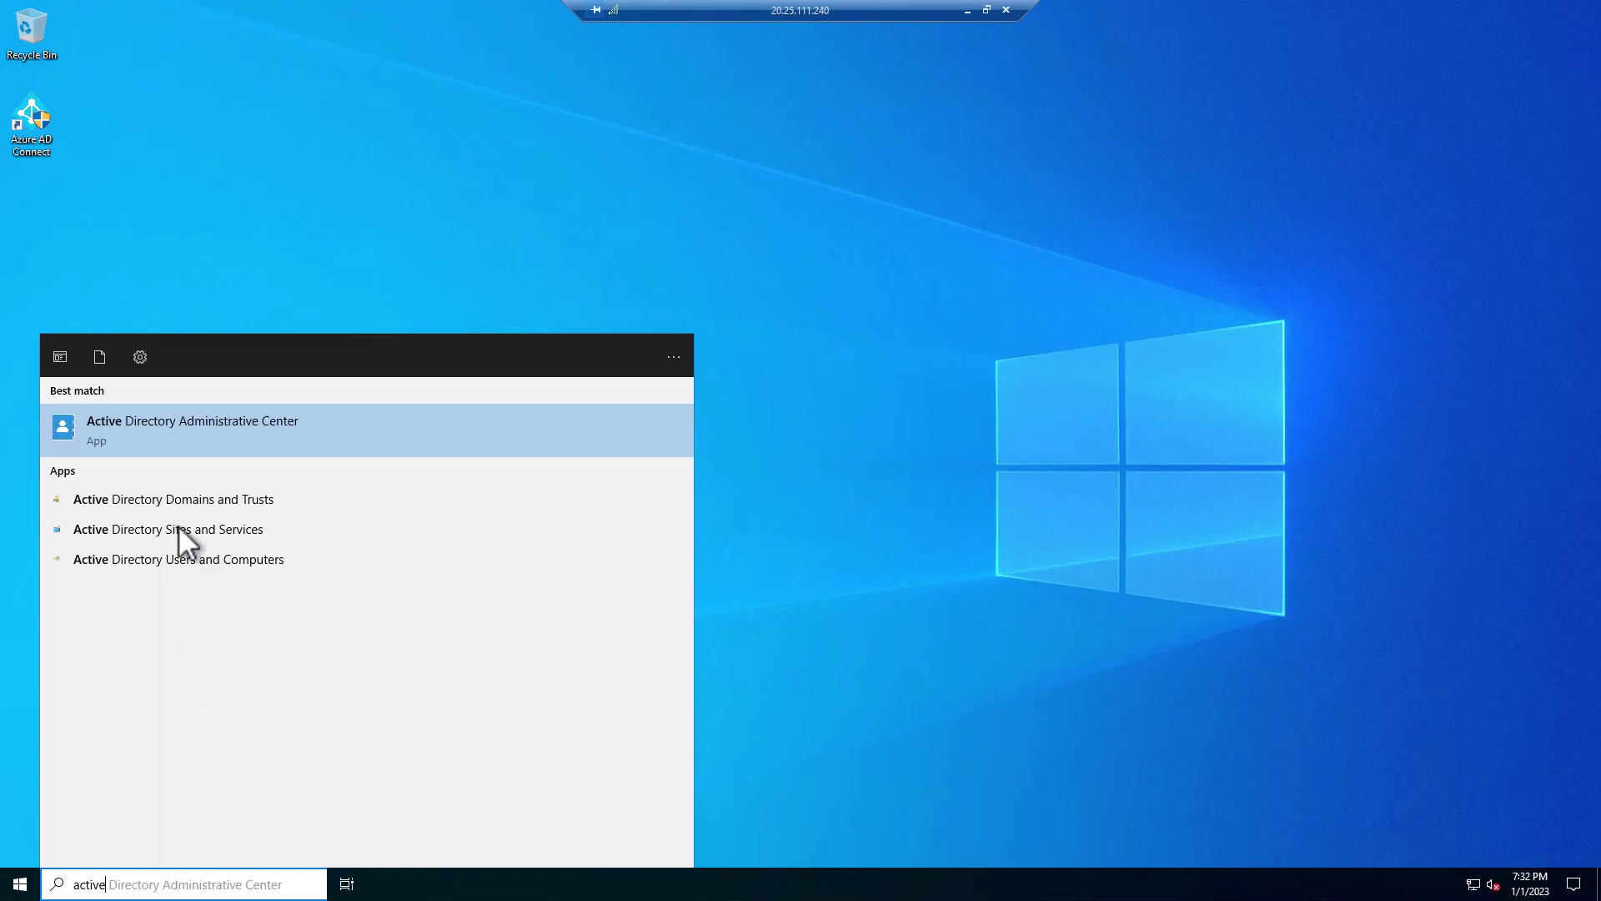
click(243, 559)
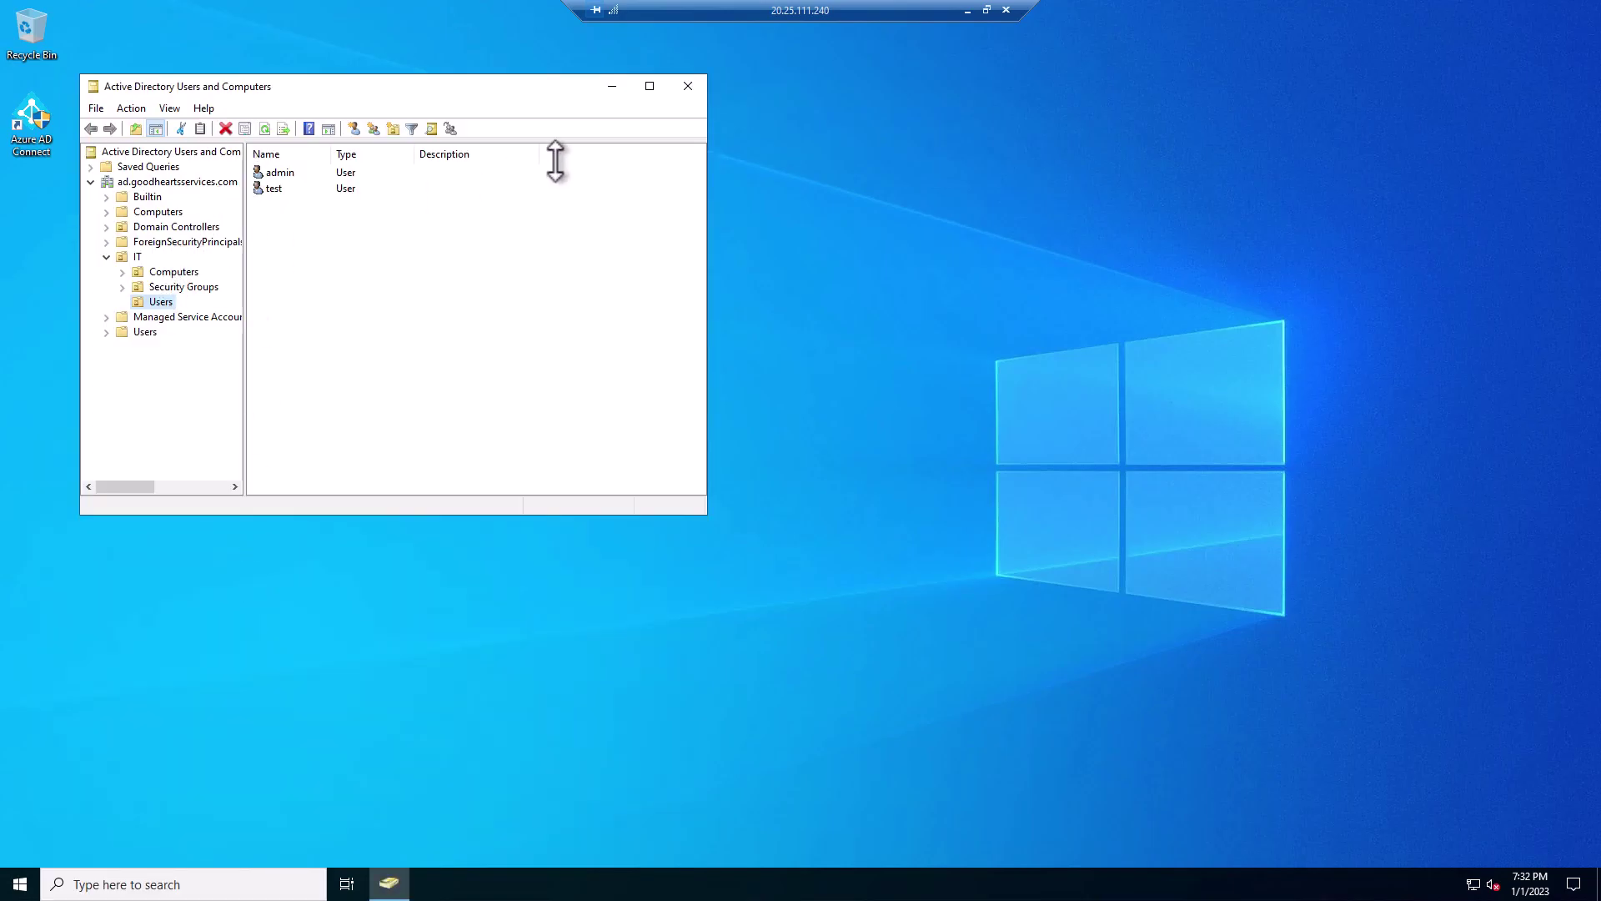
drag(514, 92, 783, 239)
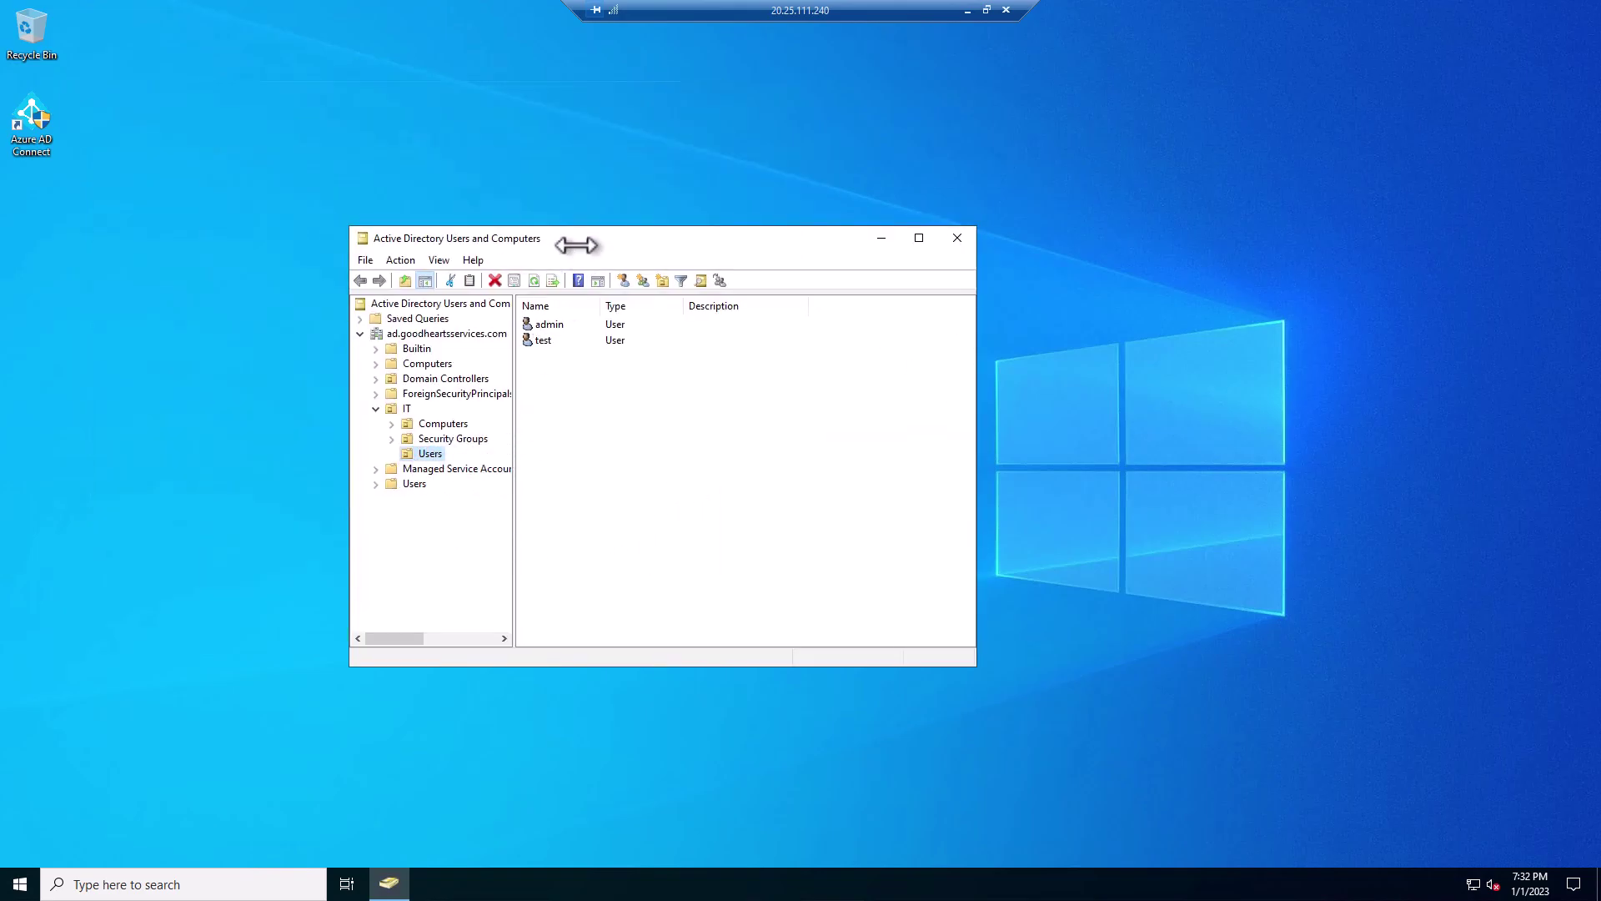
drag(554, 233, 514, 231)
click(510, 340)
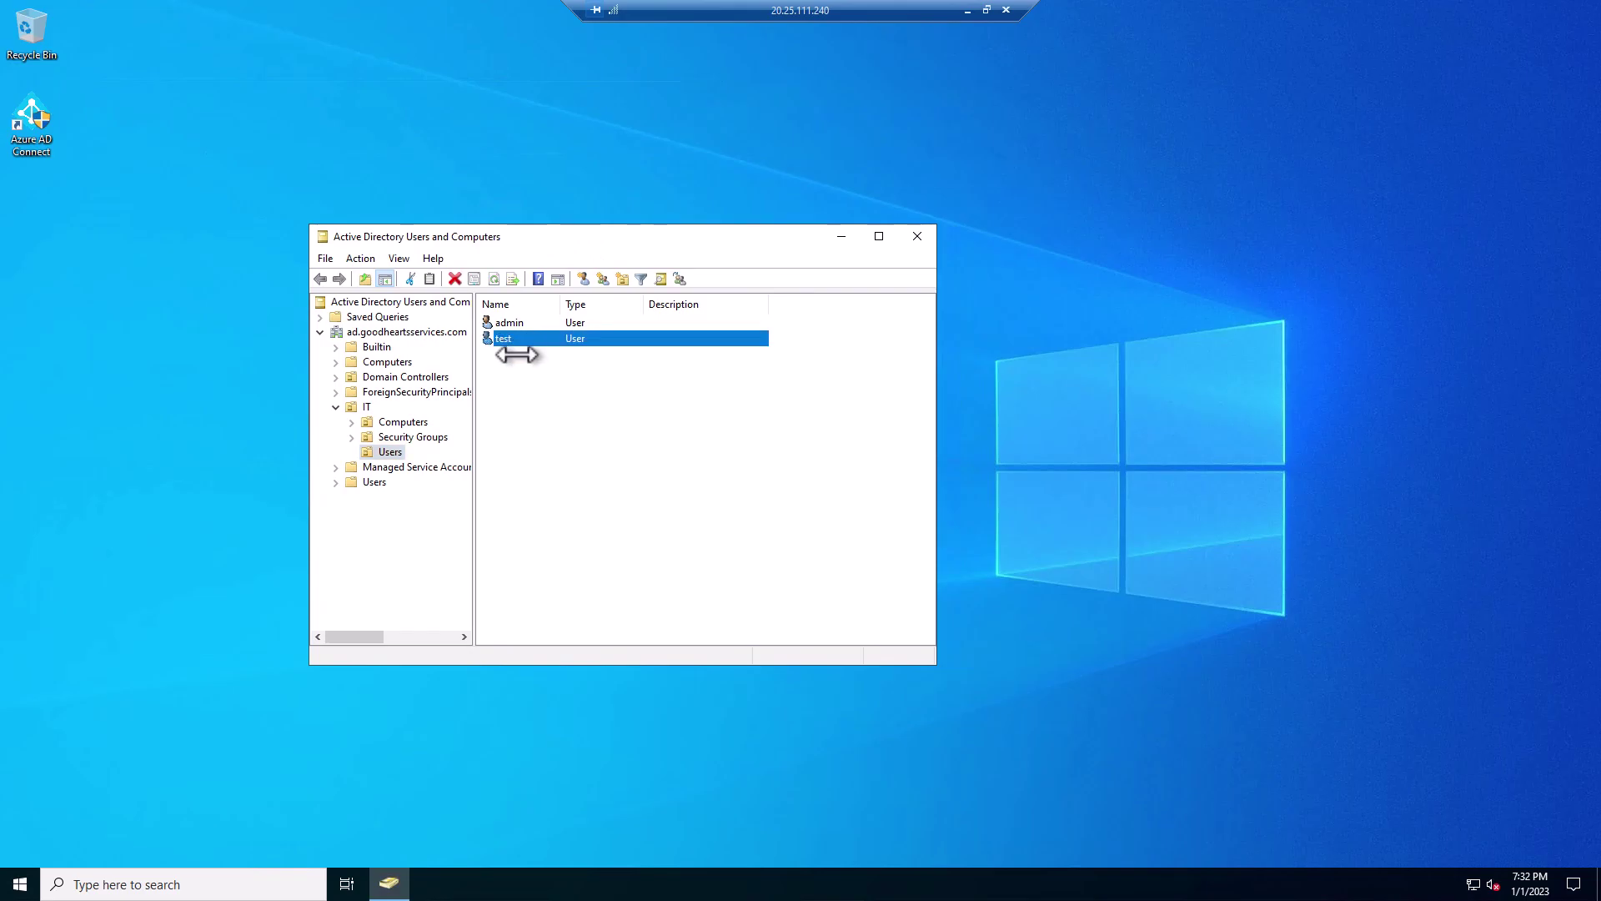
double_click(517, 336)
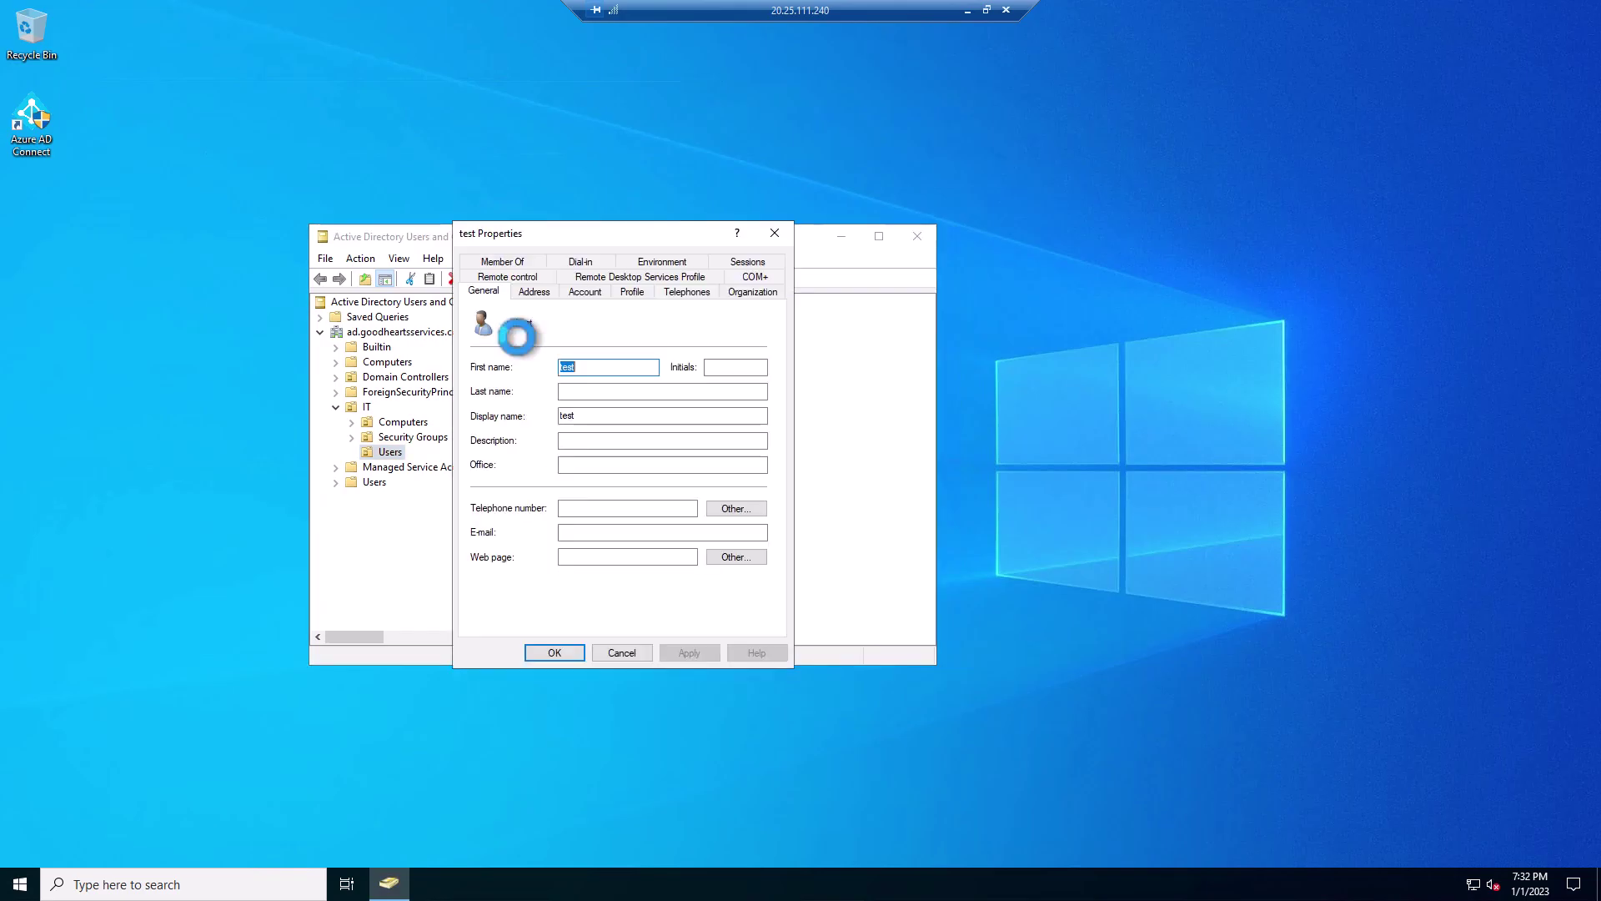
click(586, 291)
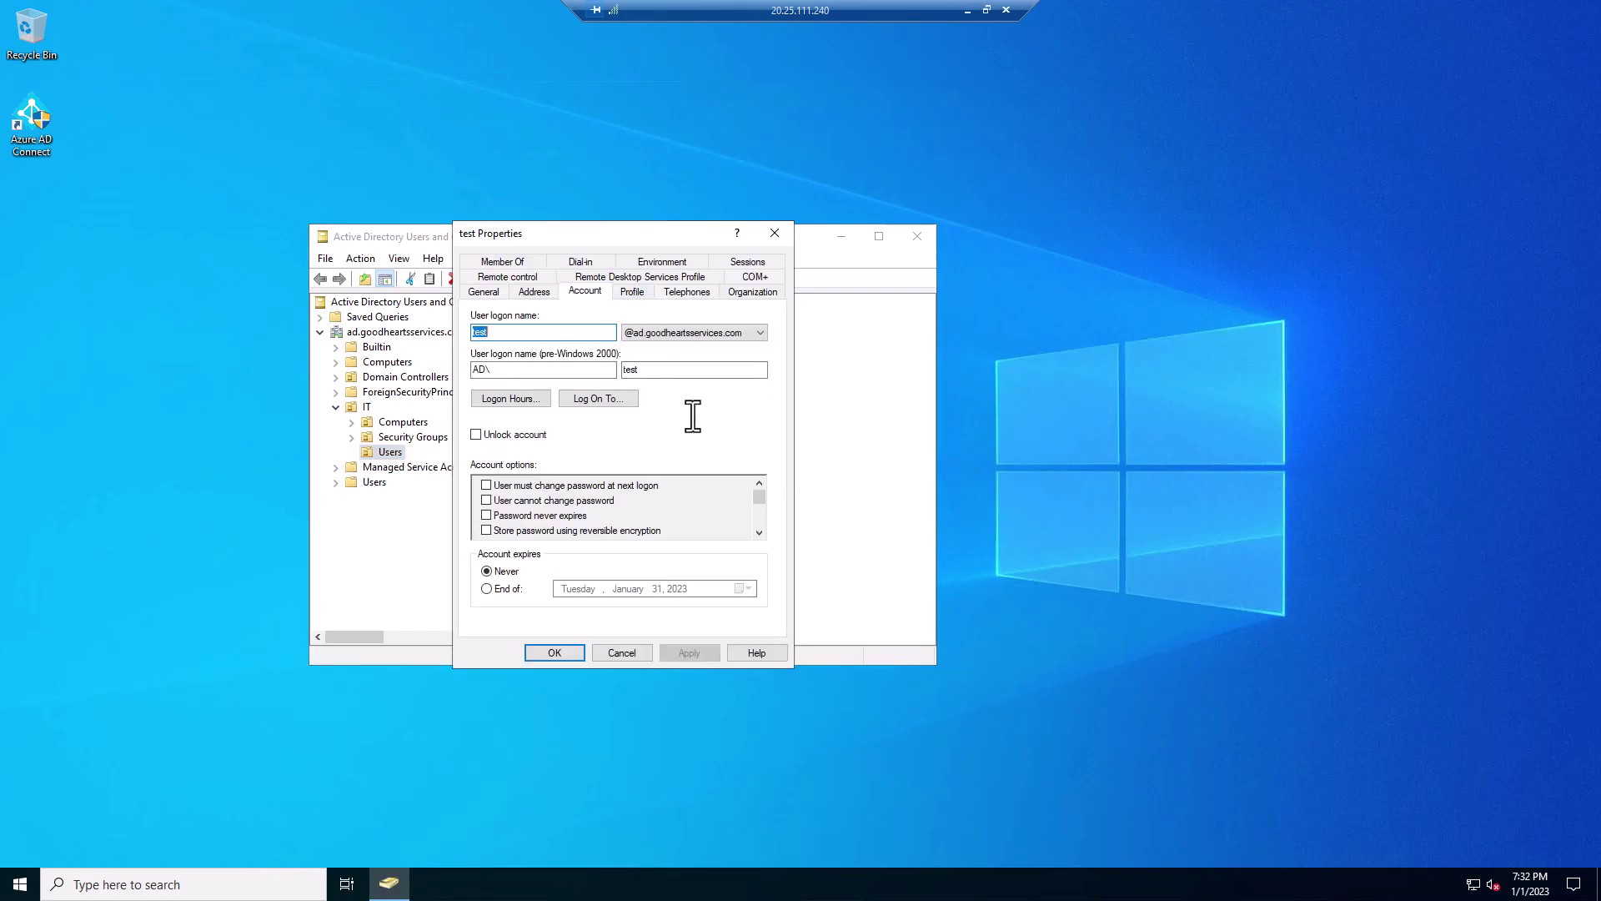
click(761, 332)
click(736, 436)
click(761, 331)
click(739, 398)
click(633, 652)
click(191, 882)
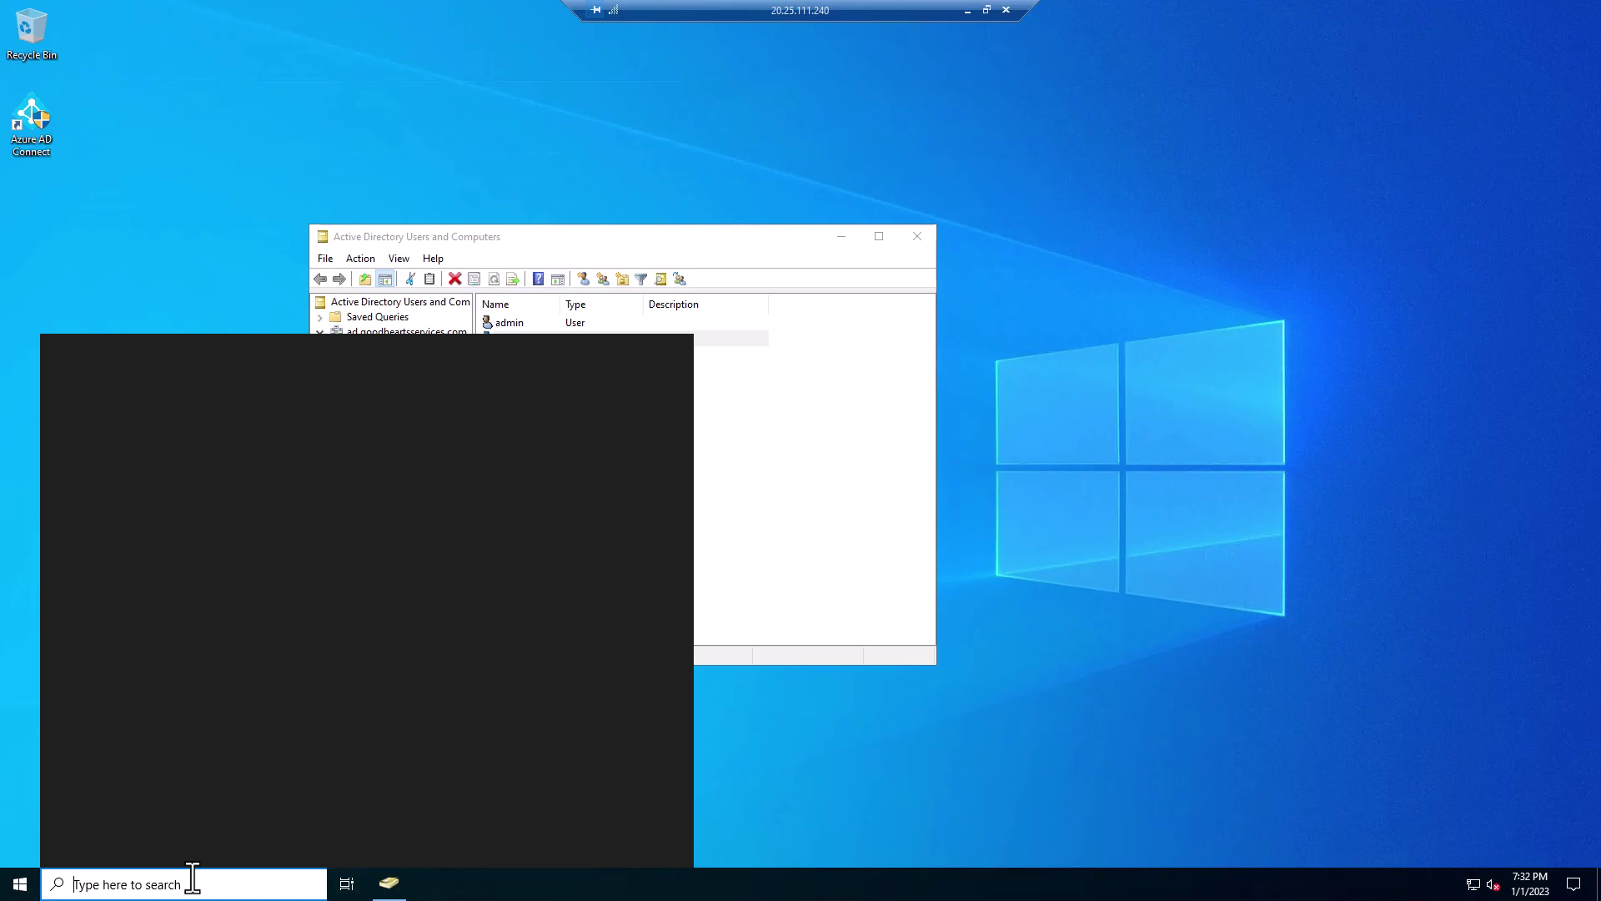
- Add goodheartsservices.com as an alternative UPN suffix in Active Directory Domains and Trusts
text(act)
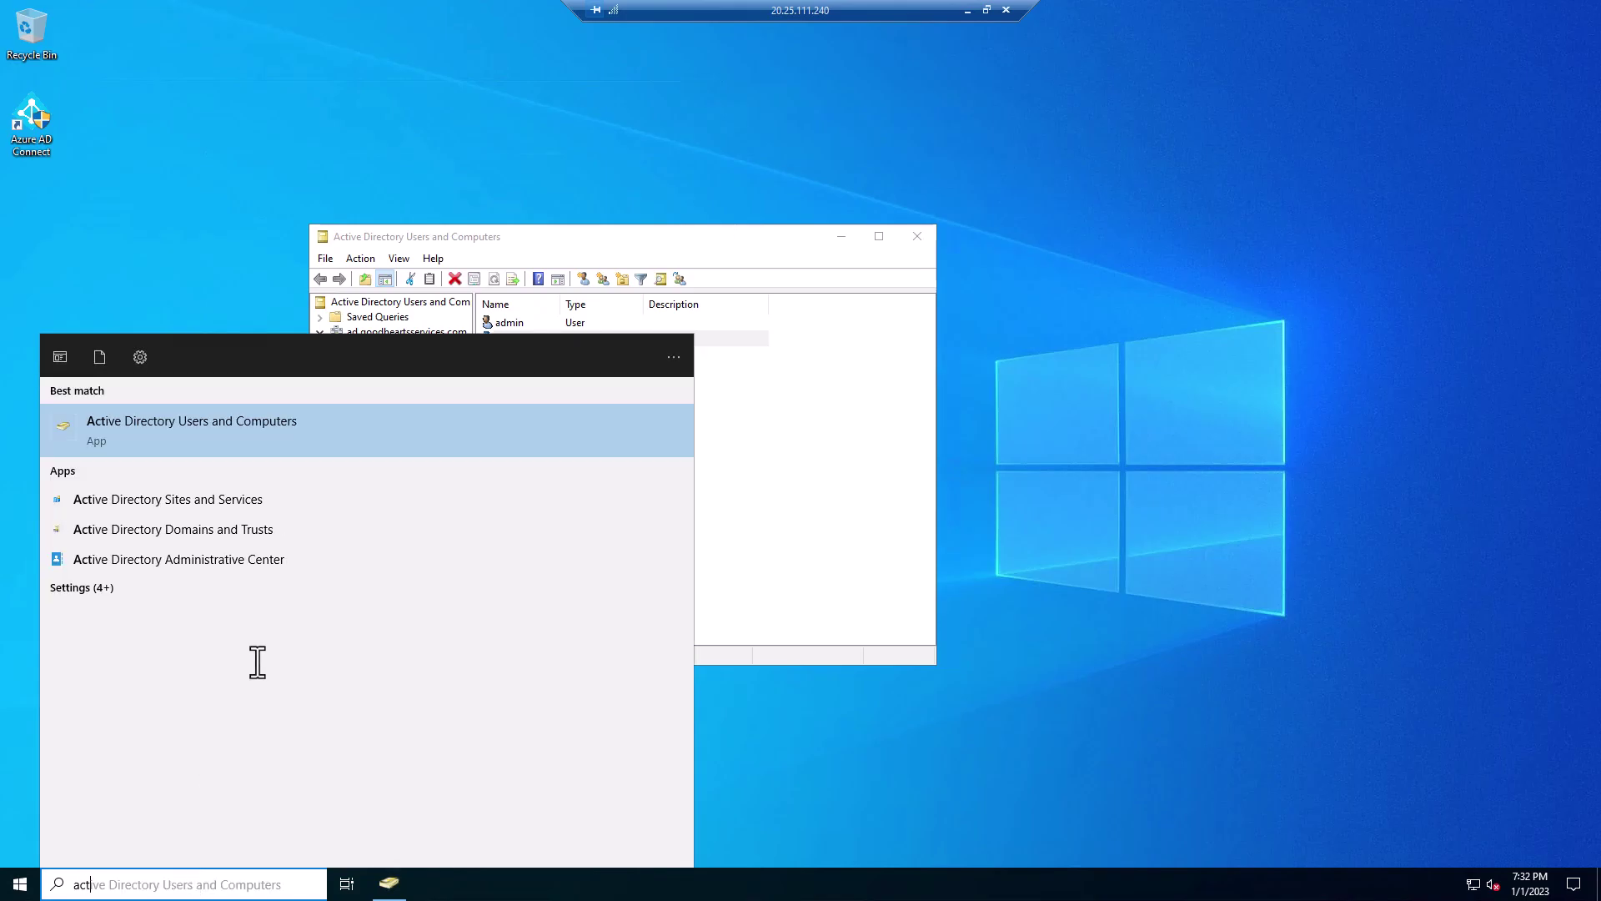
click(258, 531)
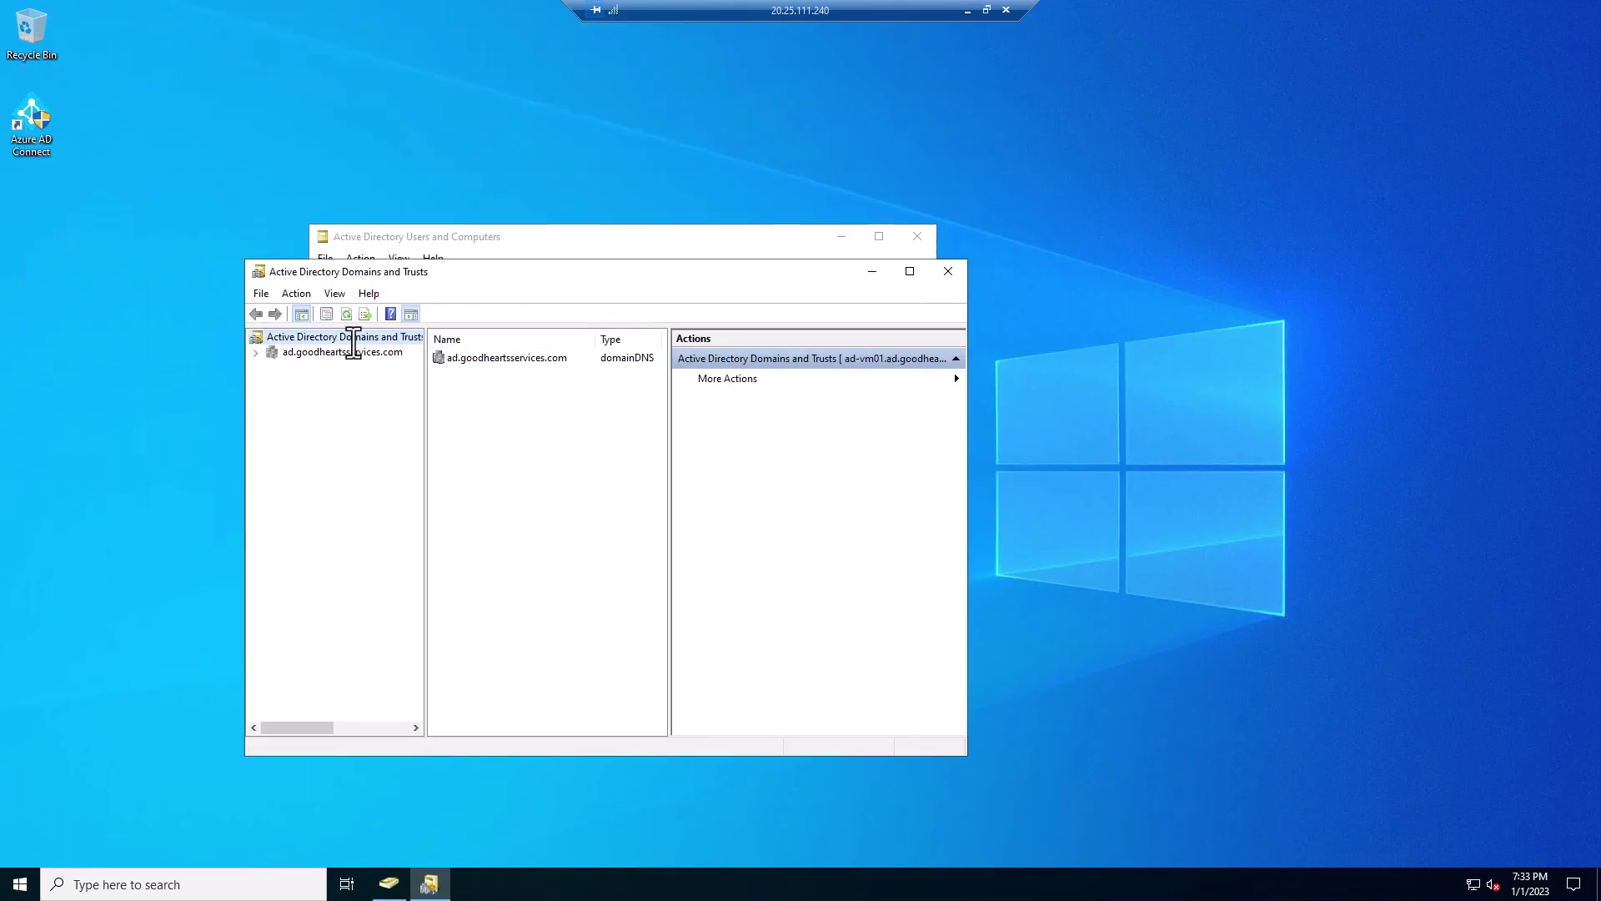
right_click(353, 341)
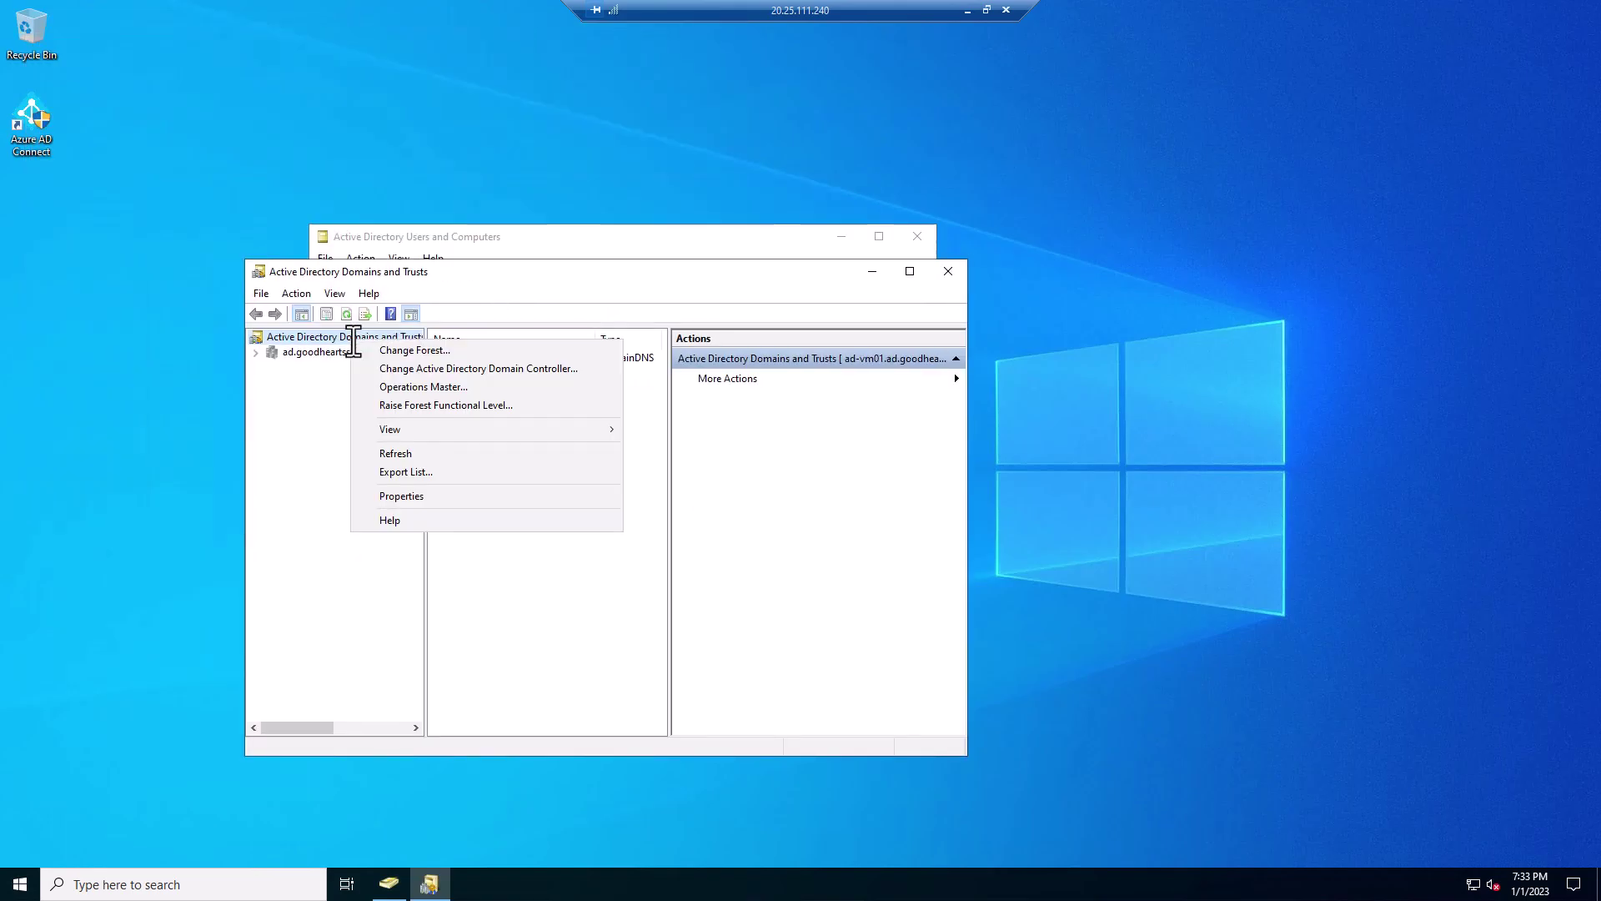
click(389, 496)
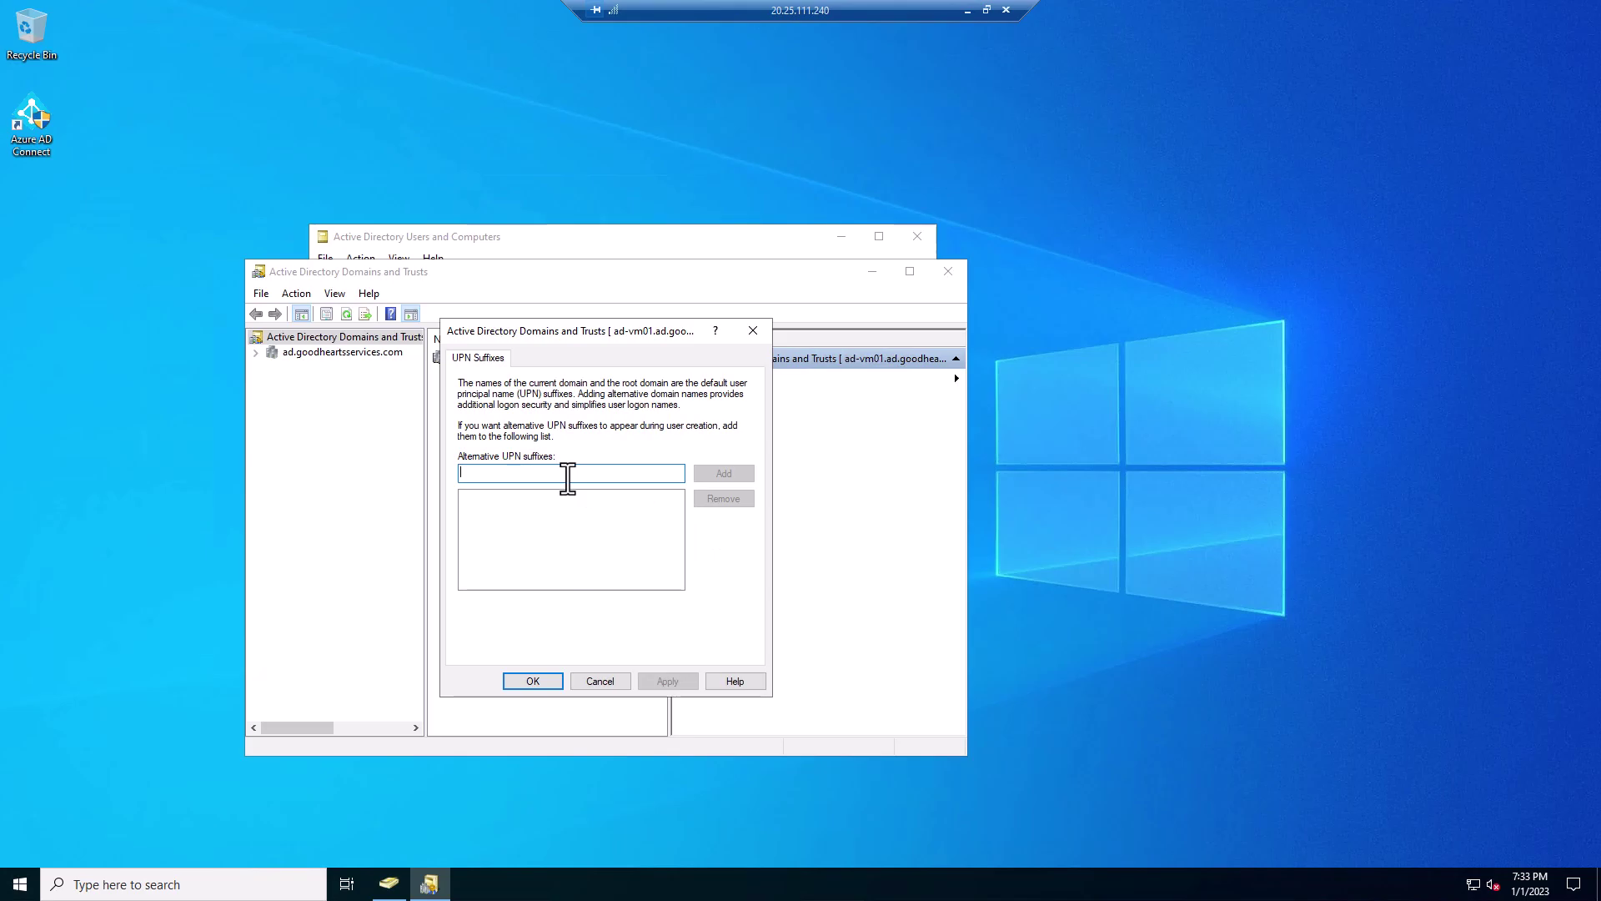
text(goo)
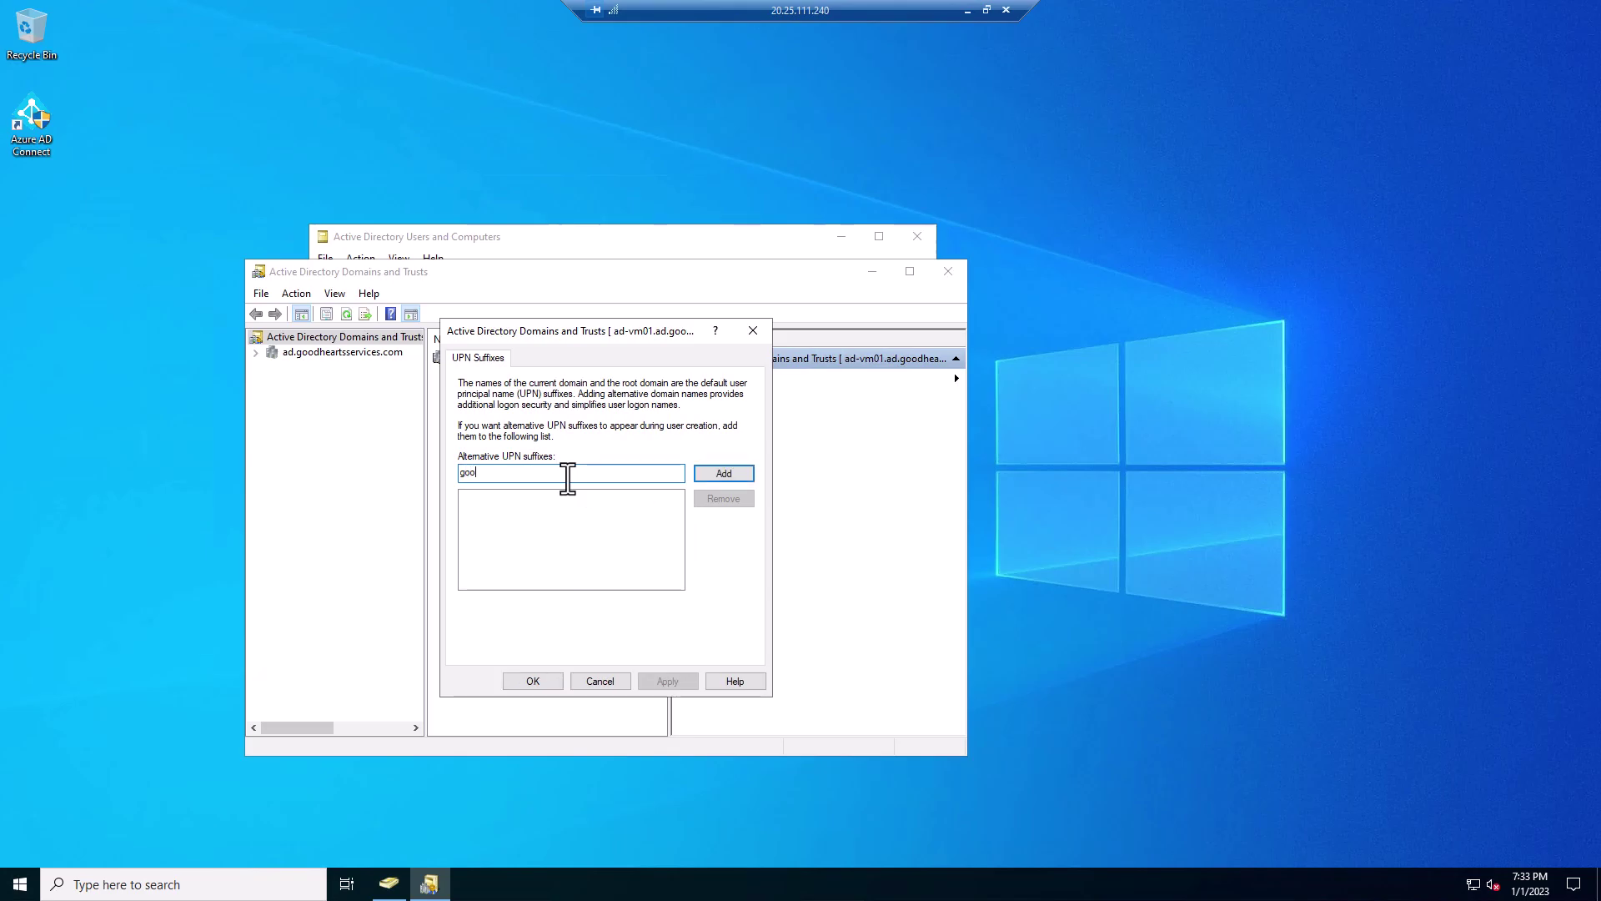
text(dheartsservices.com)
click(723, 472)
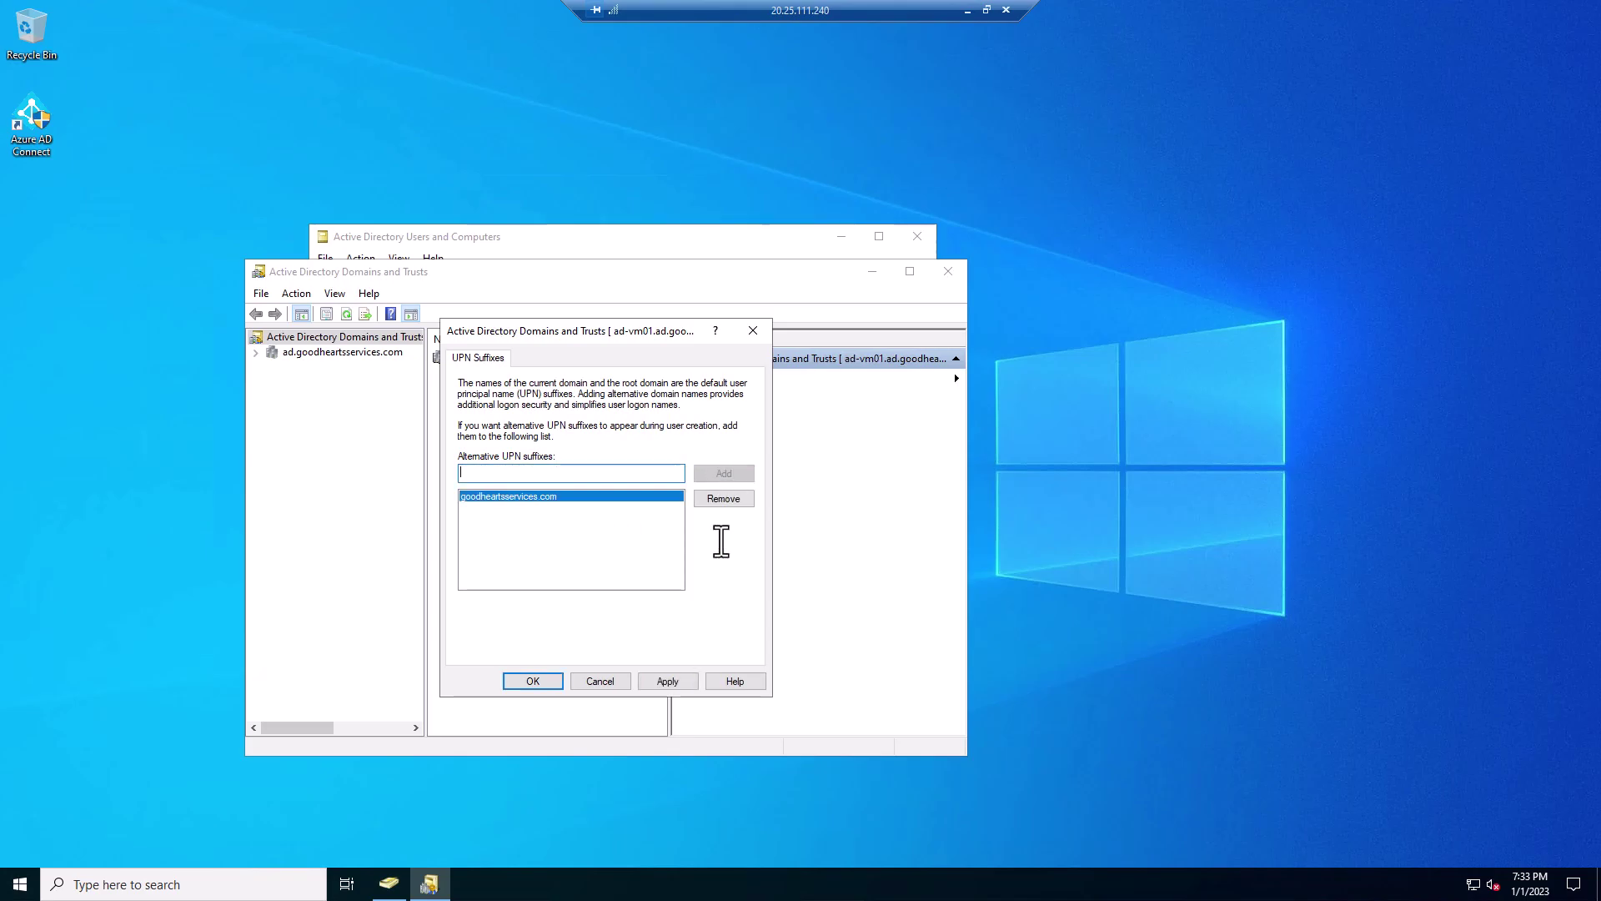
click(534, 680)
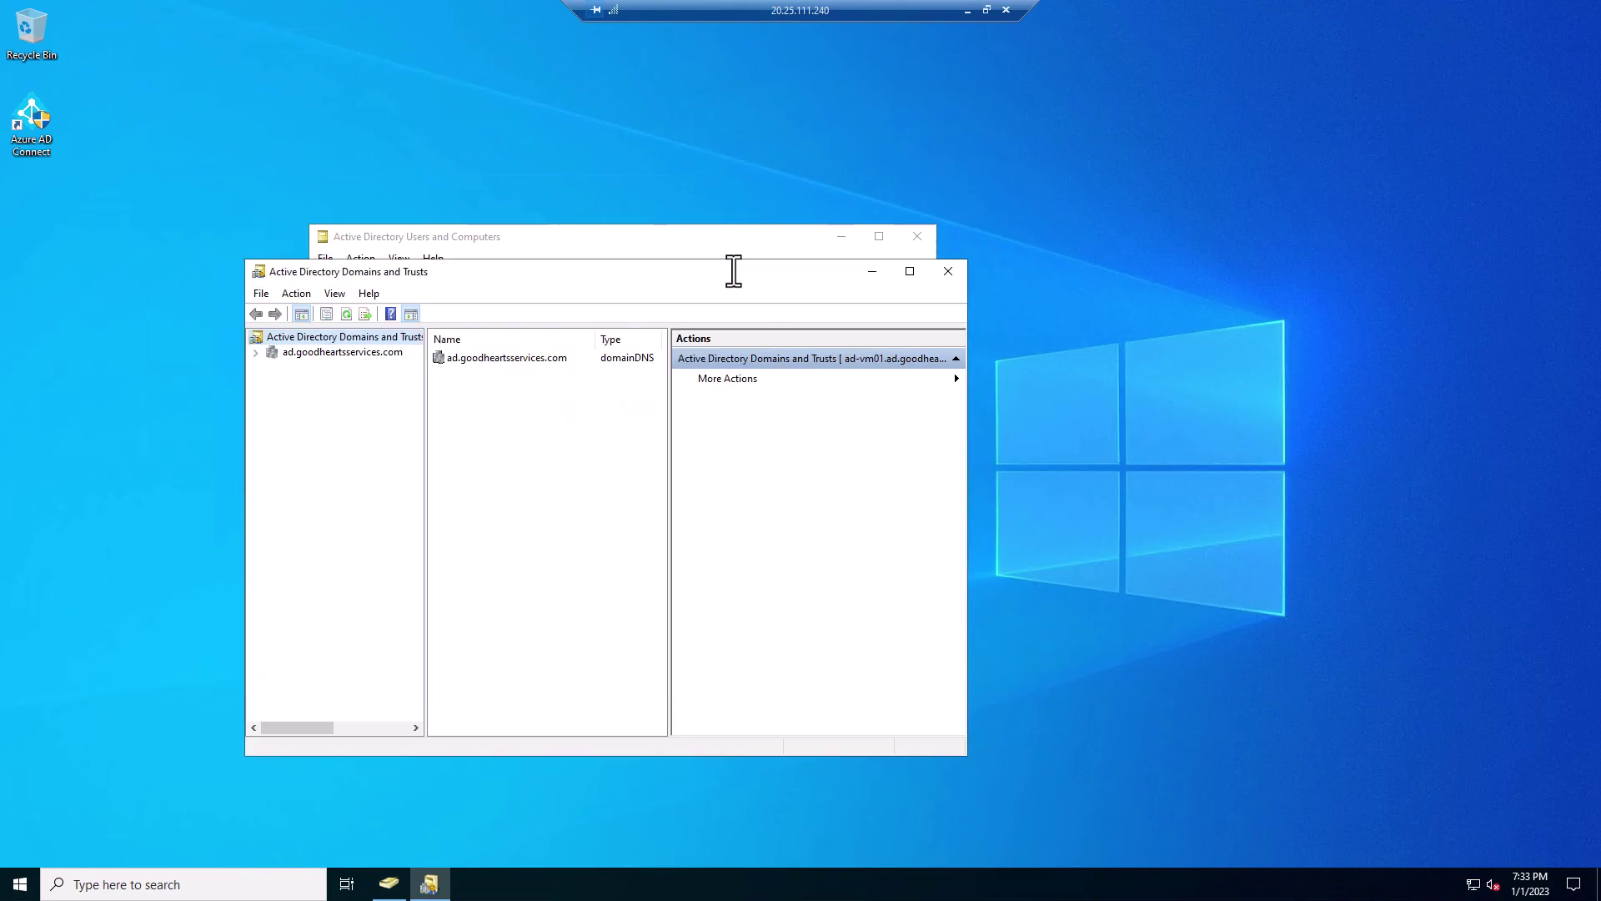
click(948, 271)
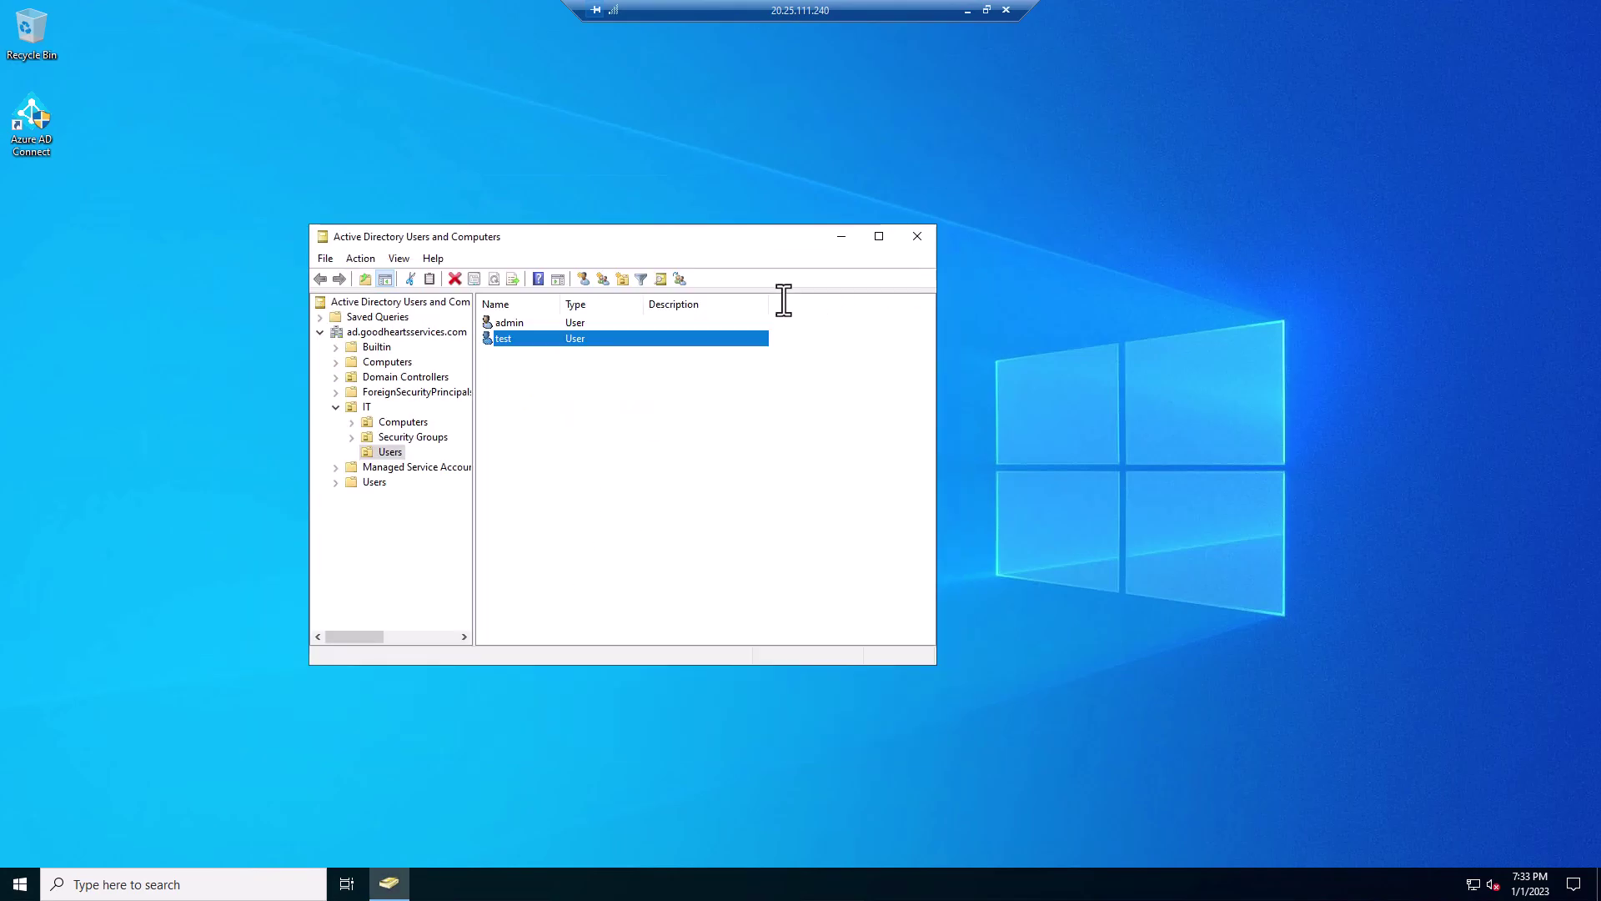
right_click(510, 337)
click(613, 569)
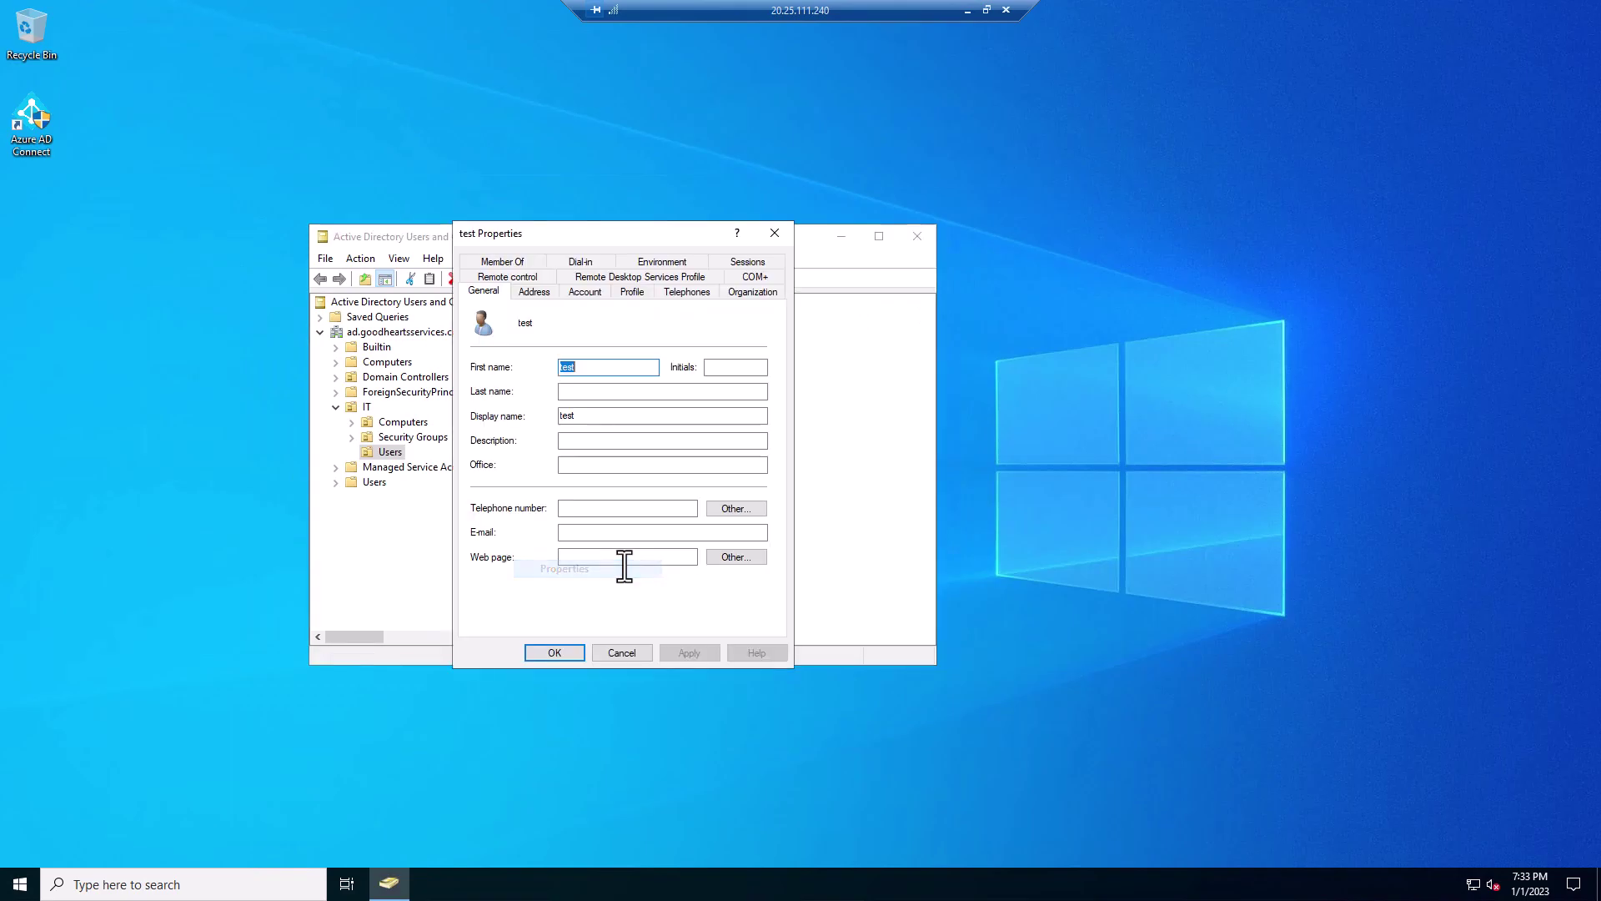
click(587, 291)
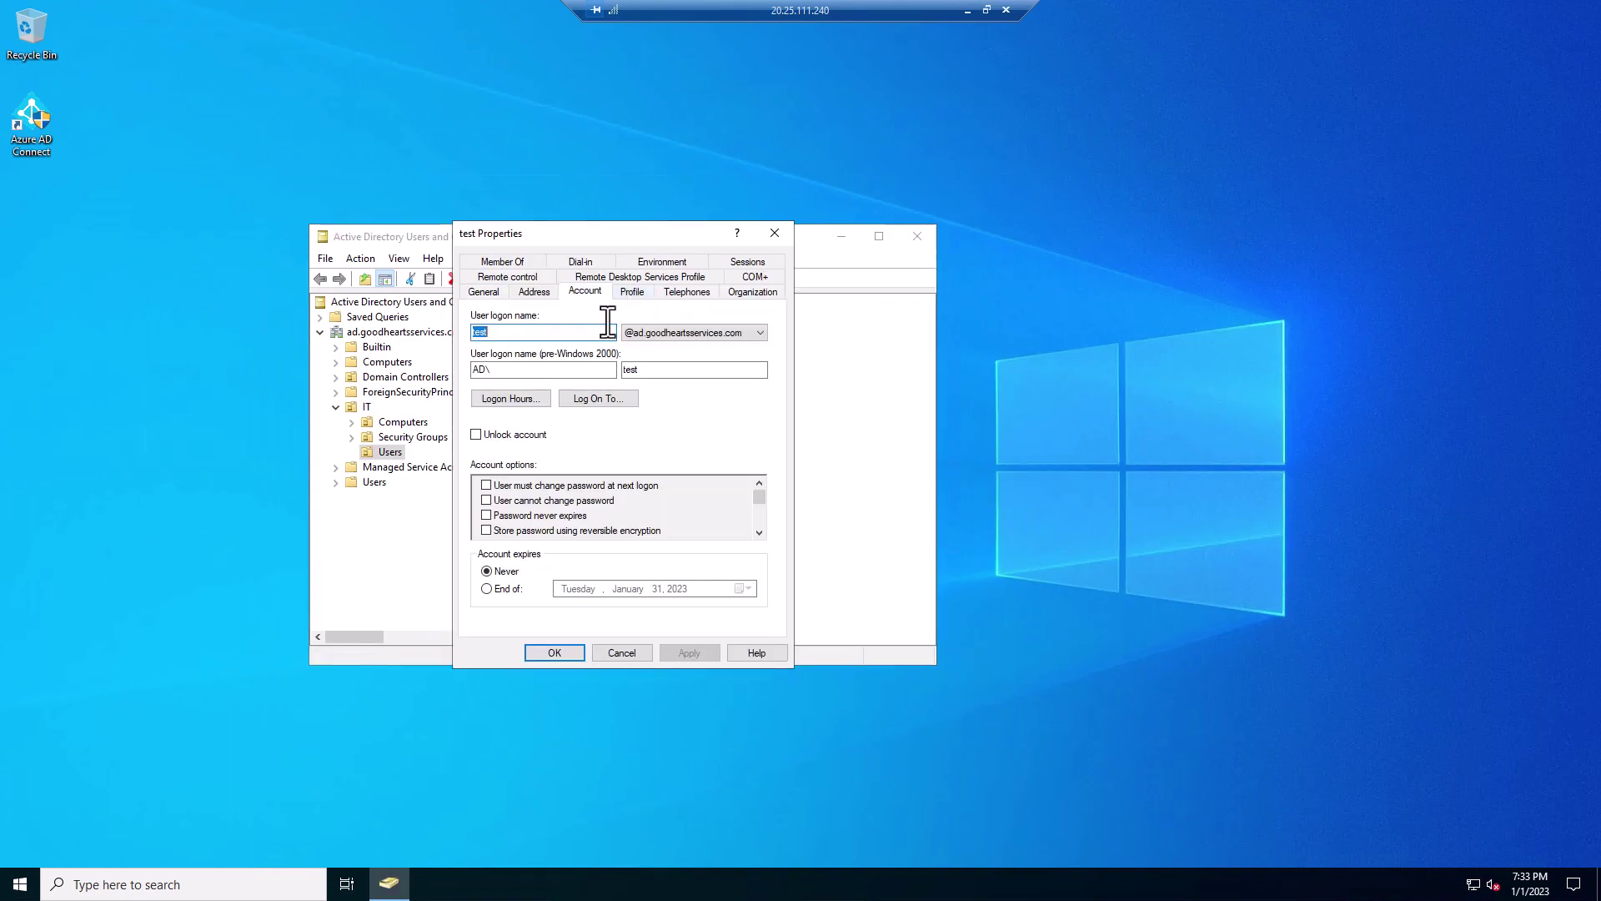
click(760, 332)
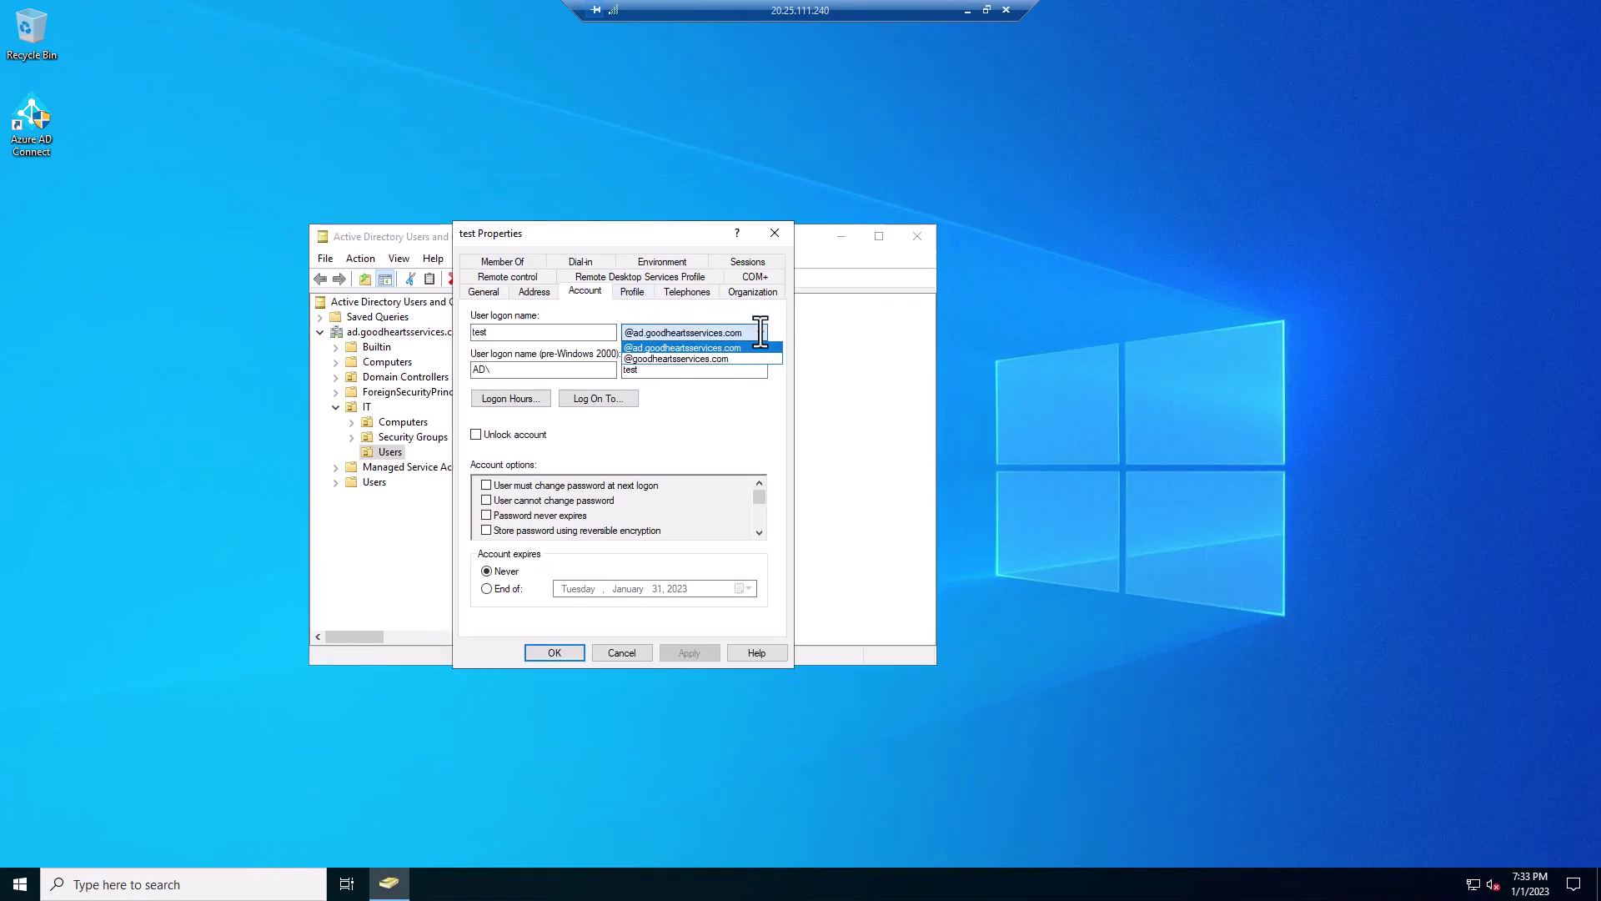
click(719, 359)
click(967, 11)
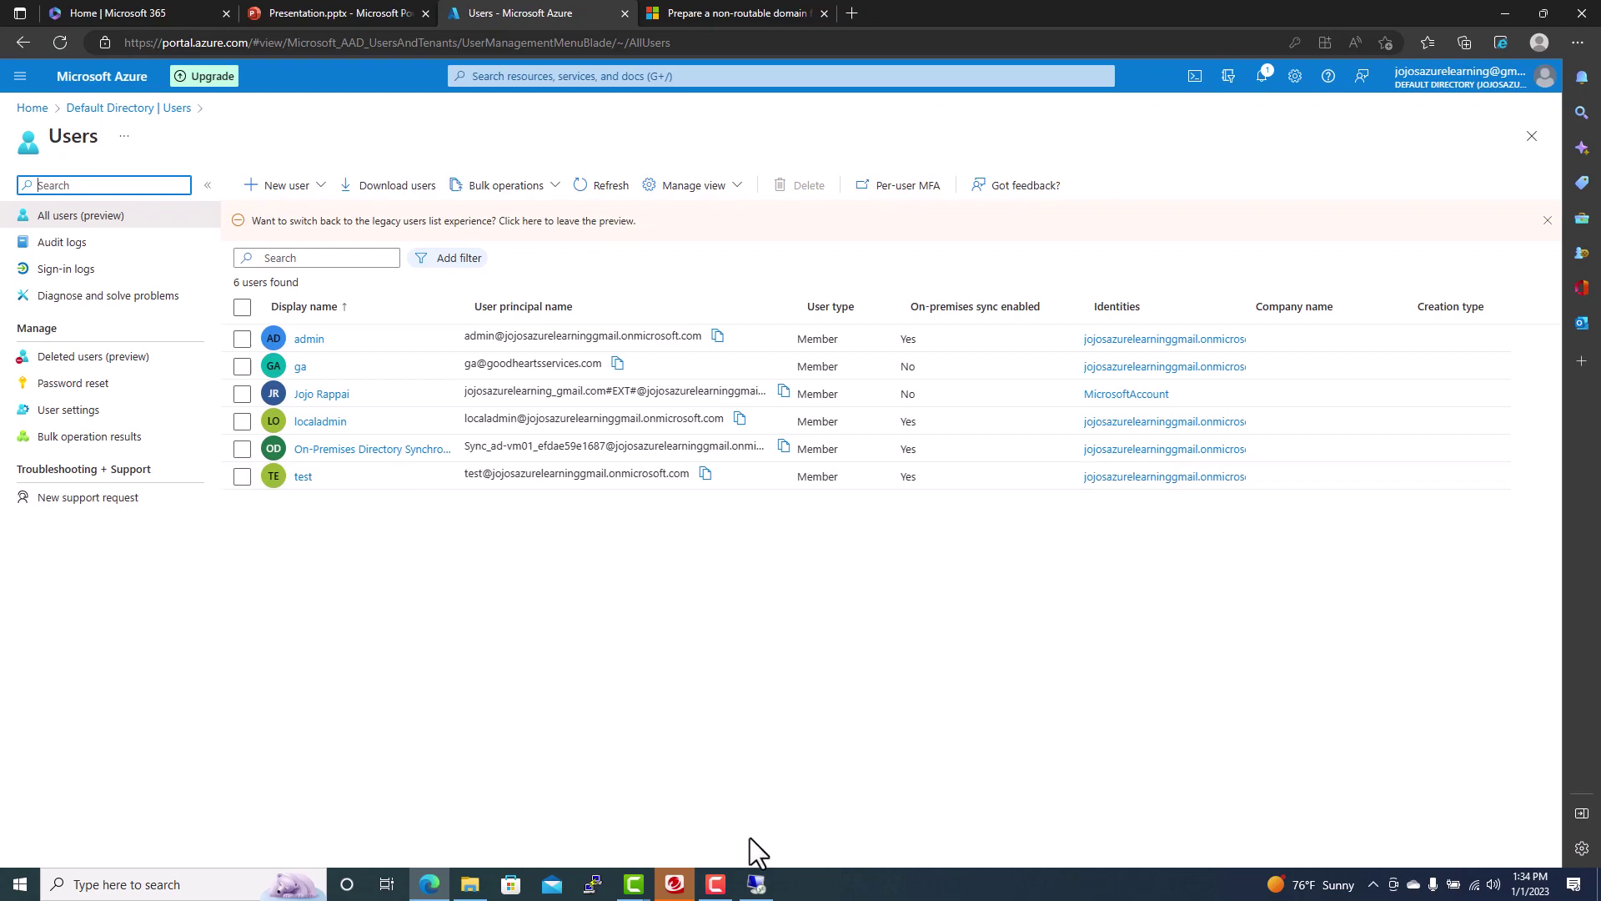
click(756, 882)
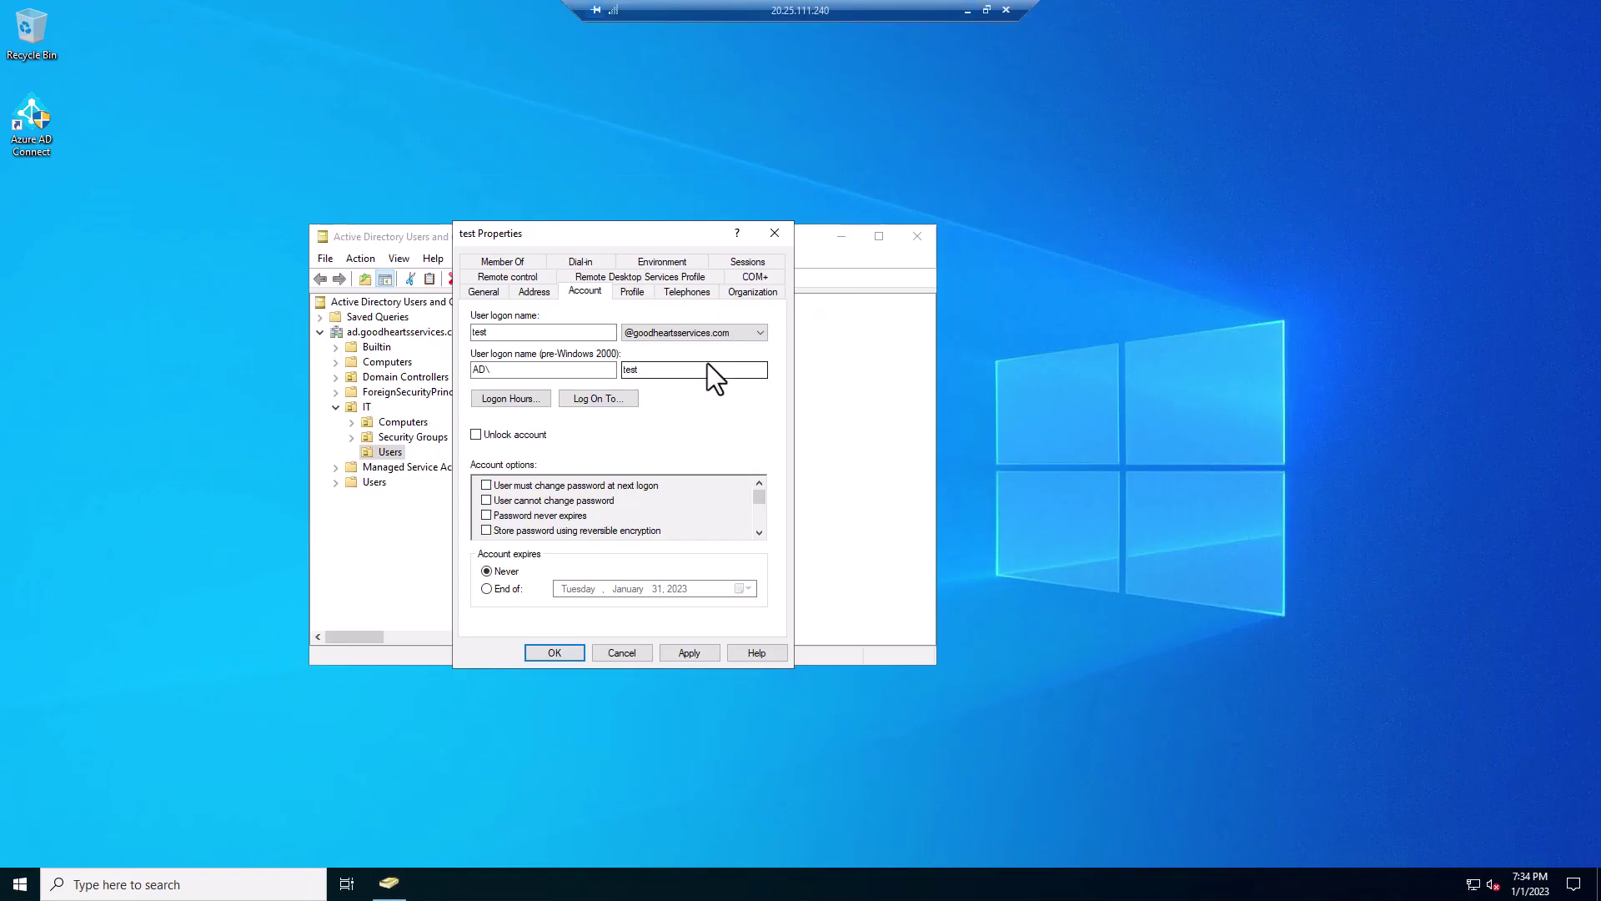
click(689, 652)
click(558, 652)
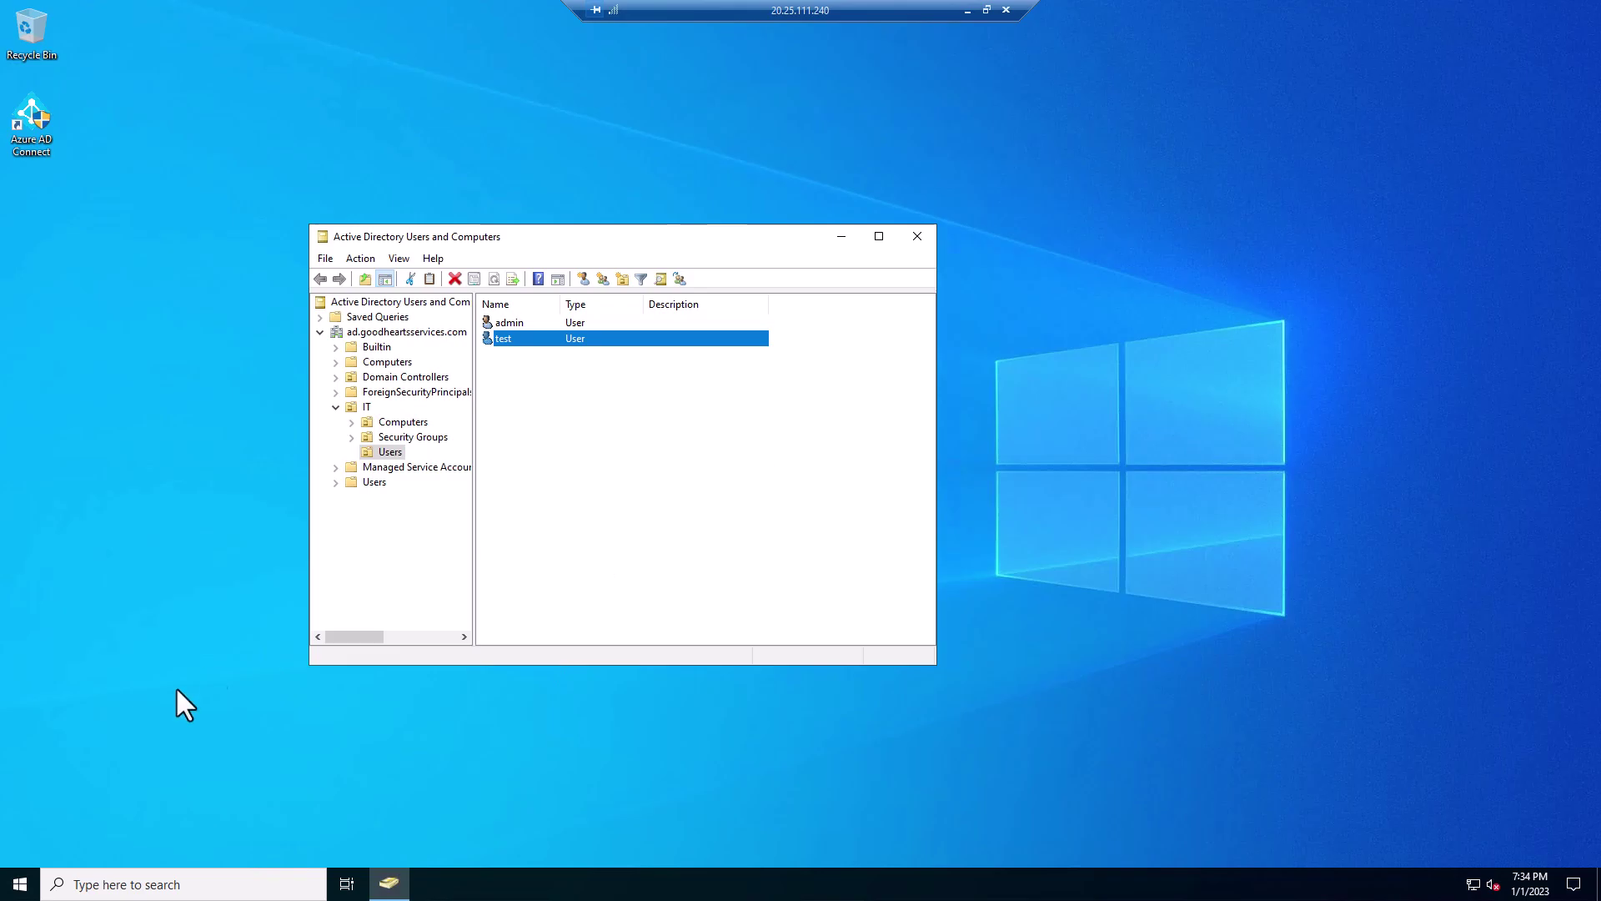
- Open Windows PowerShell (Admin) as an elevated session
right_click(20, 880)
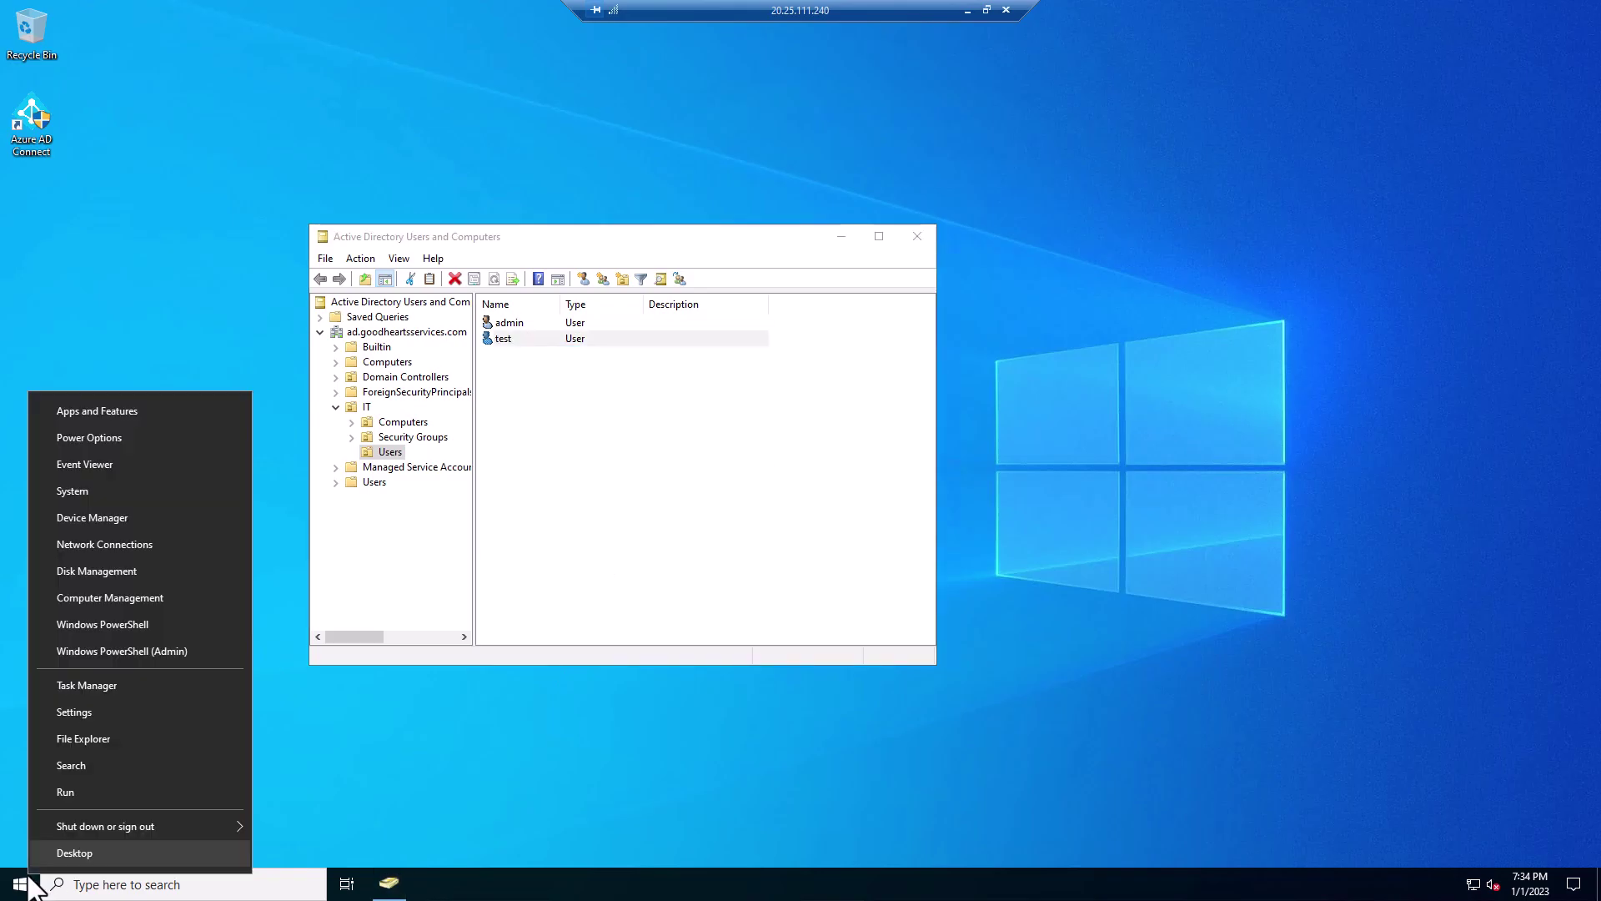
click(185, 652)
click(734, 543)
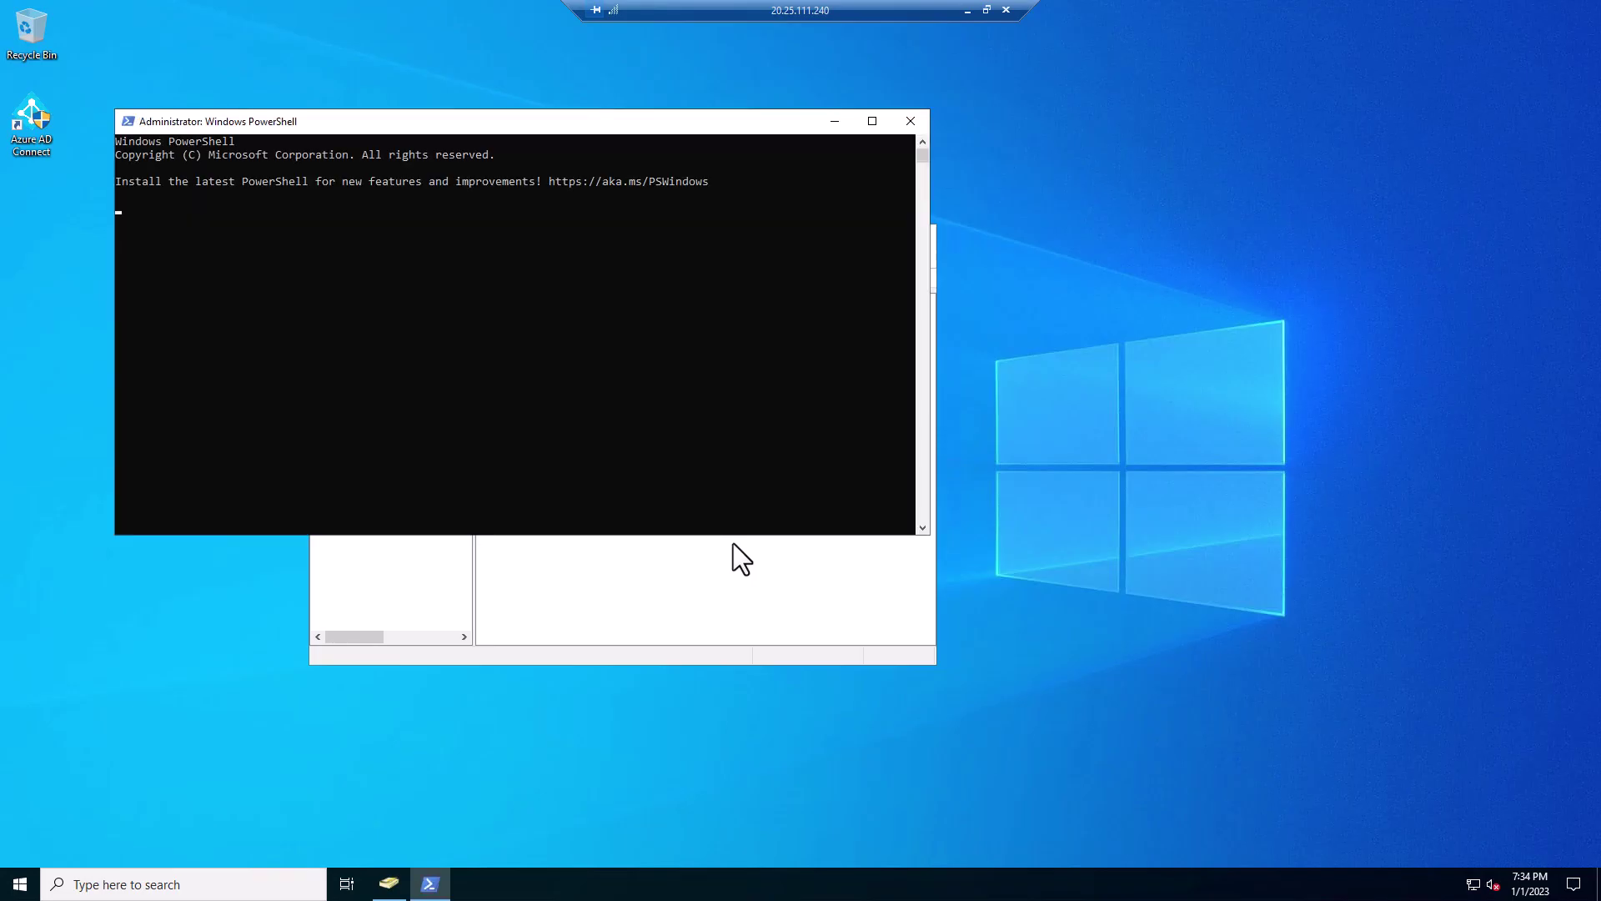
drag(505, 128, 772, 559)
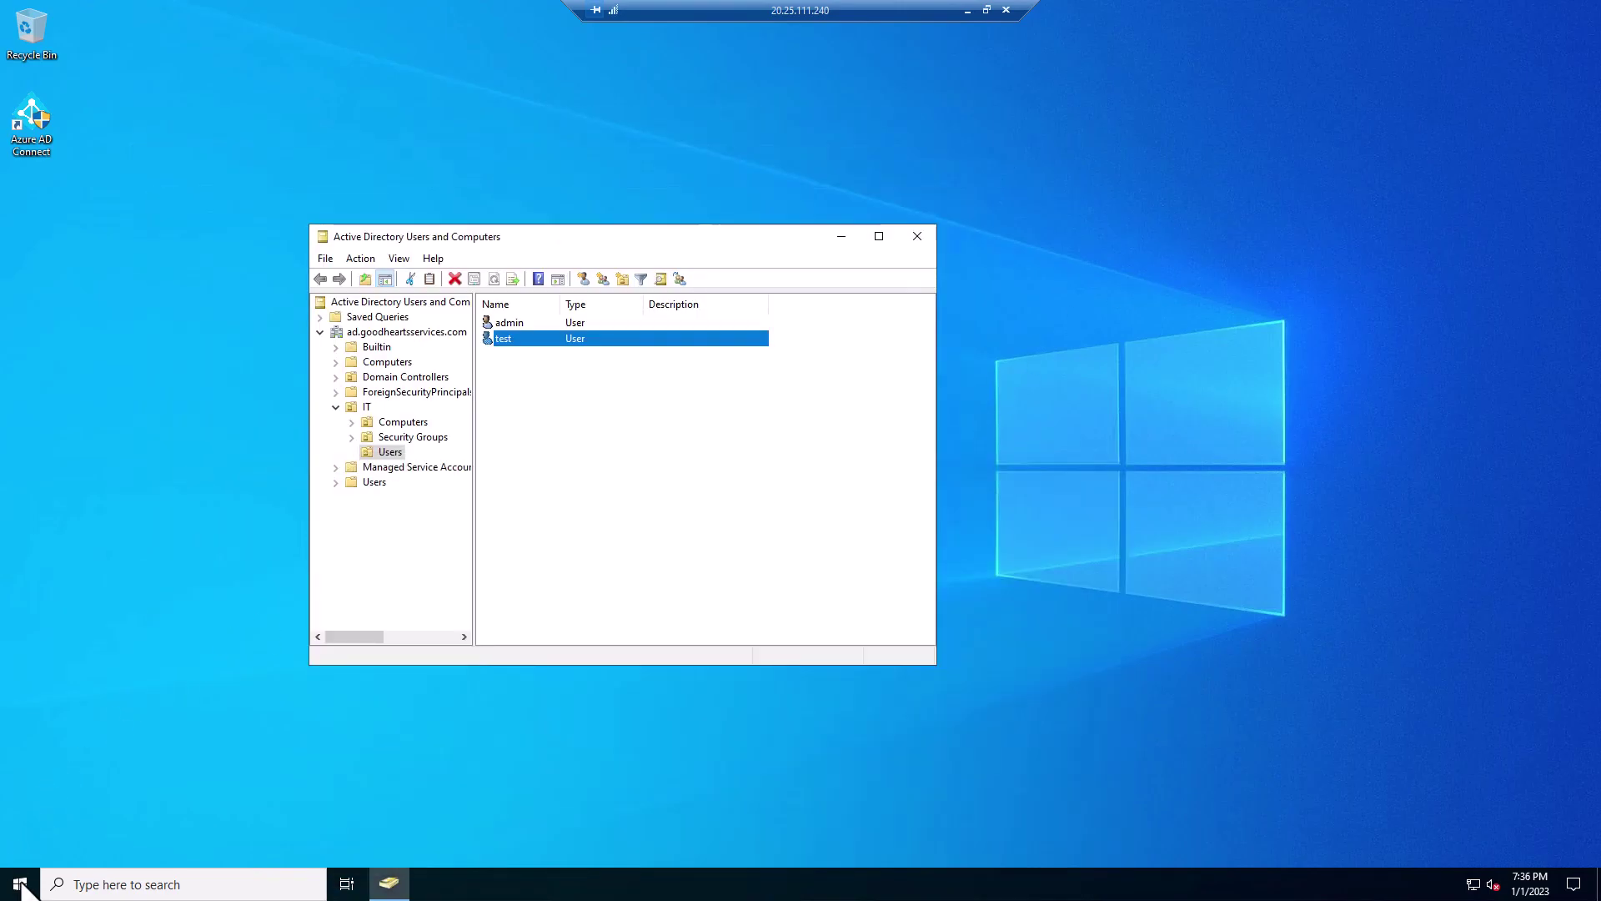
right_click(17, 882)
click(153, 659)
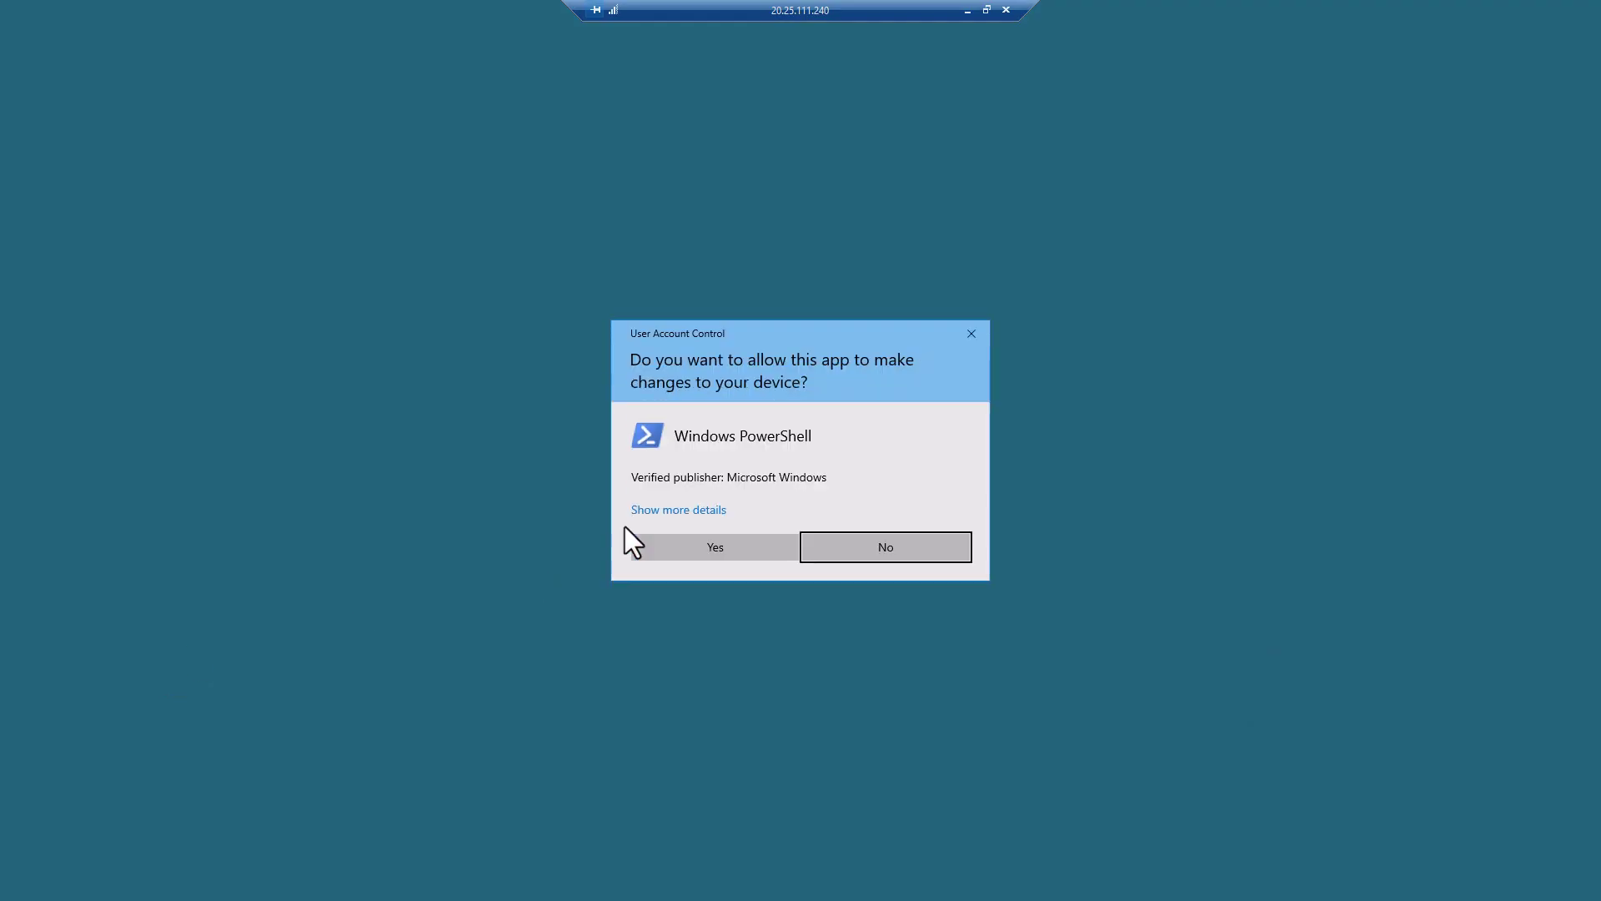
click(699, 557)
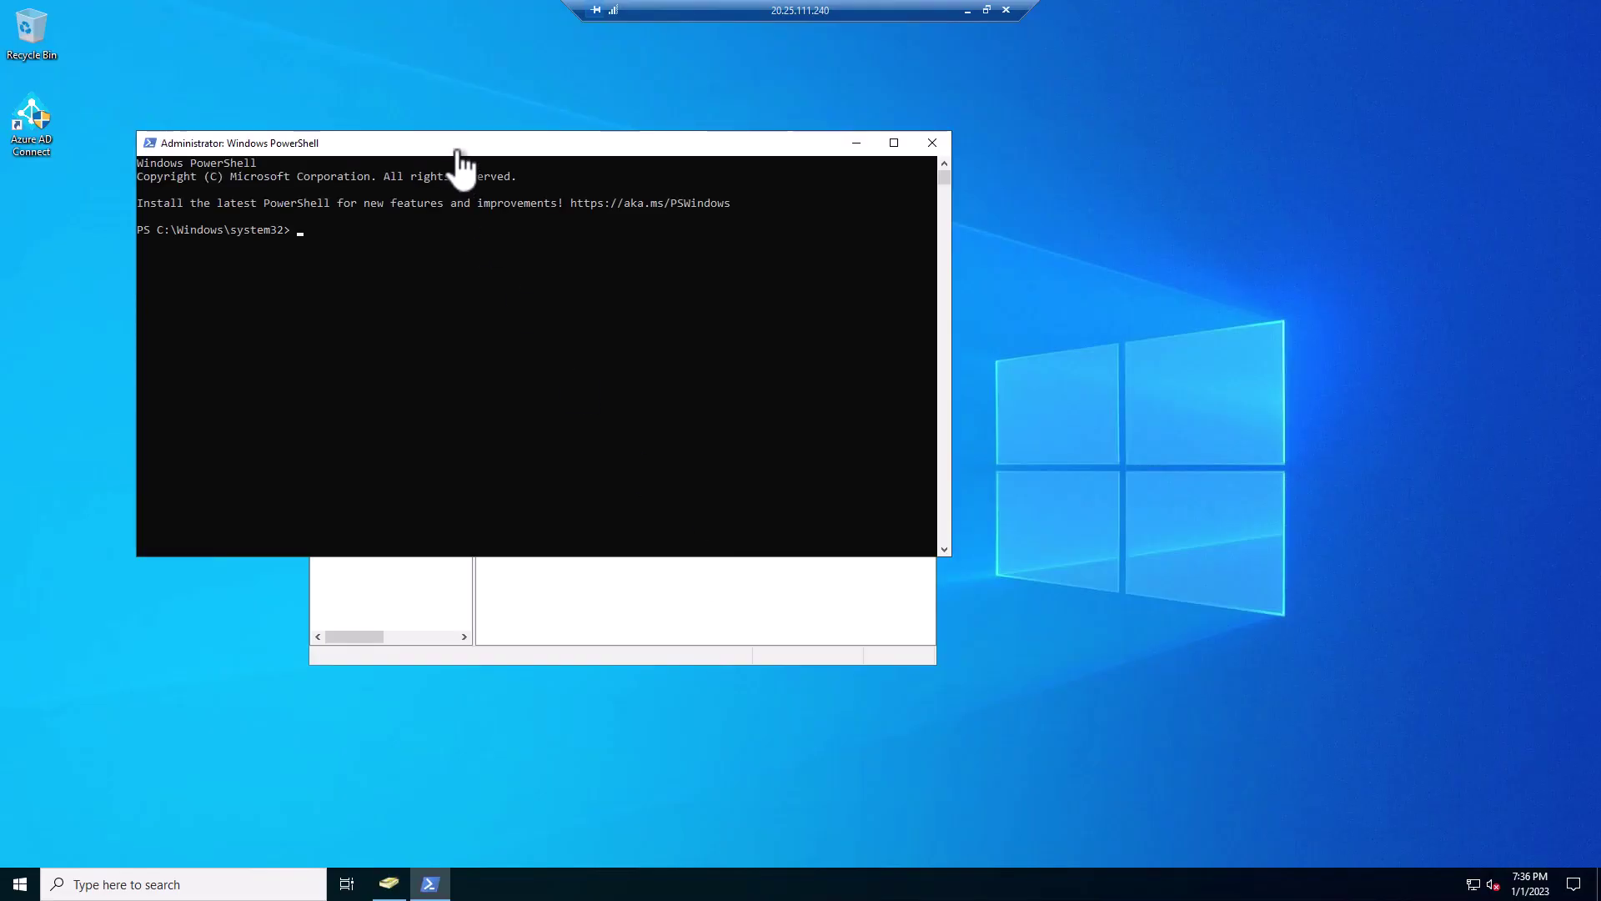
drag(457, 155, 647, 500)
- Run Import-Module Adsync to load the ADSync module
text(Impor)
key(Tab)
key(BackSpace)
key(BackSpace)
key(BackSpace)
key(BackSpace)
key(BackSpace)
text(Module)
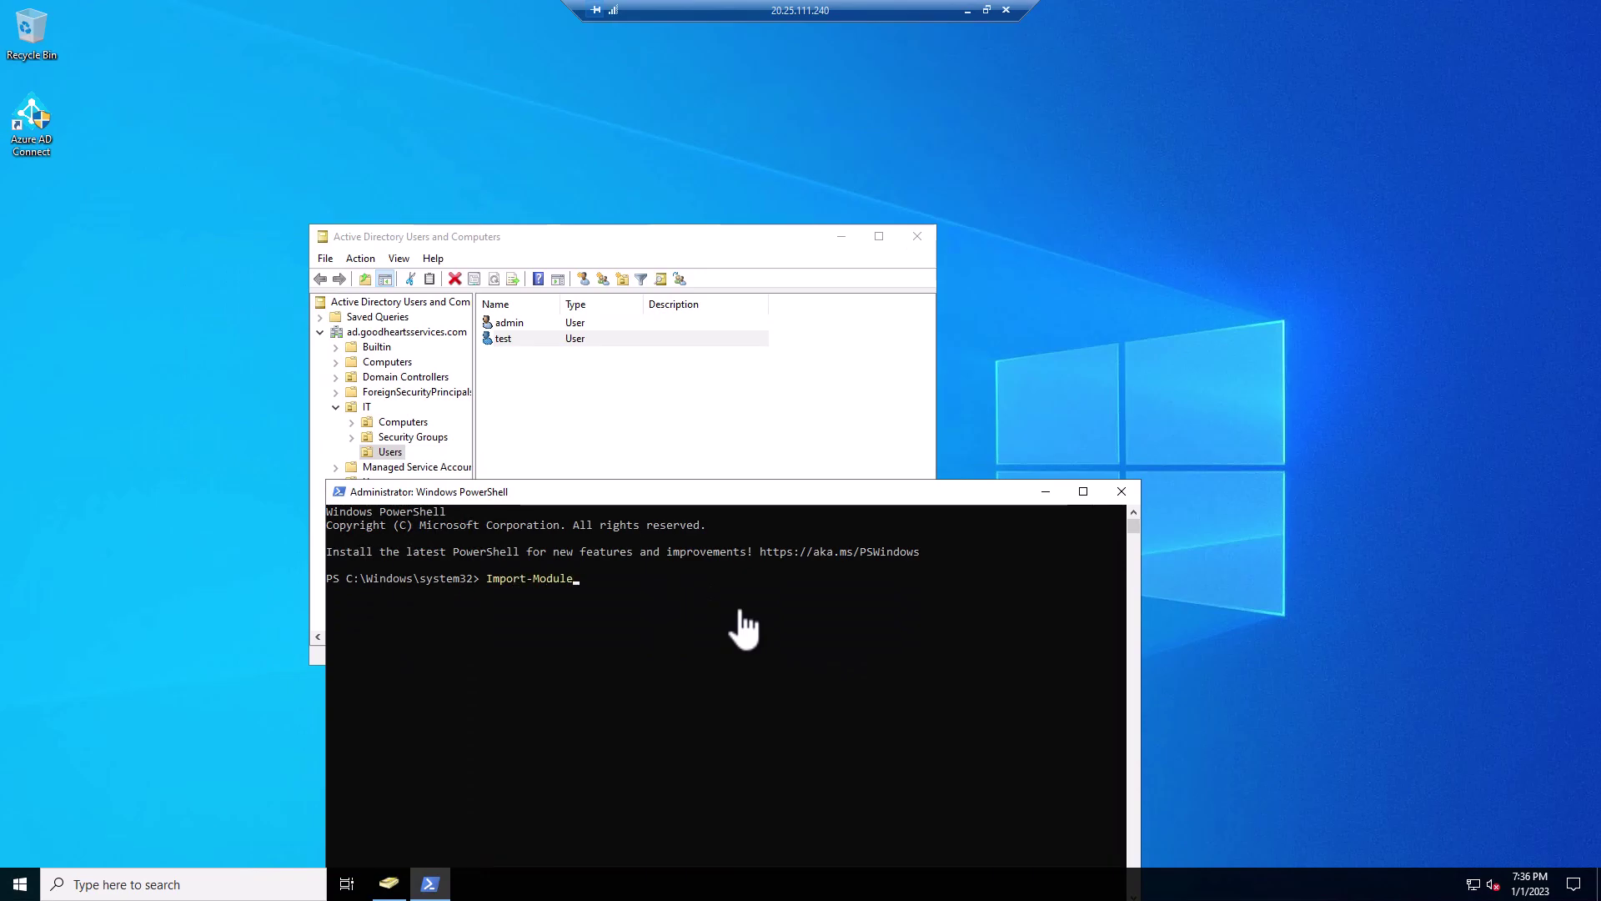
text( Adsync)
key(Return)
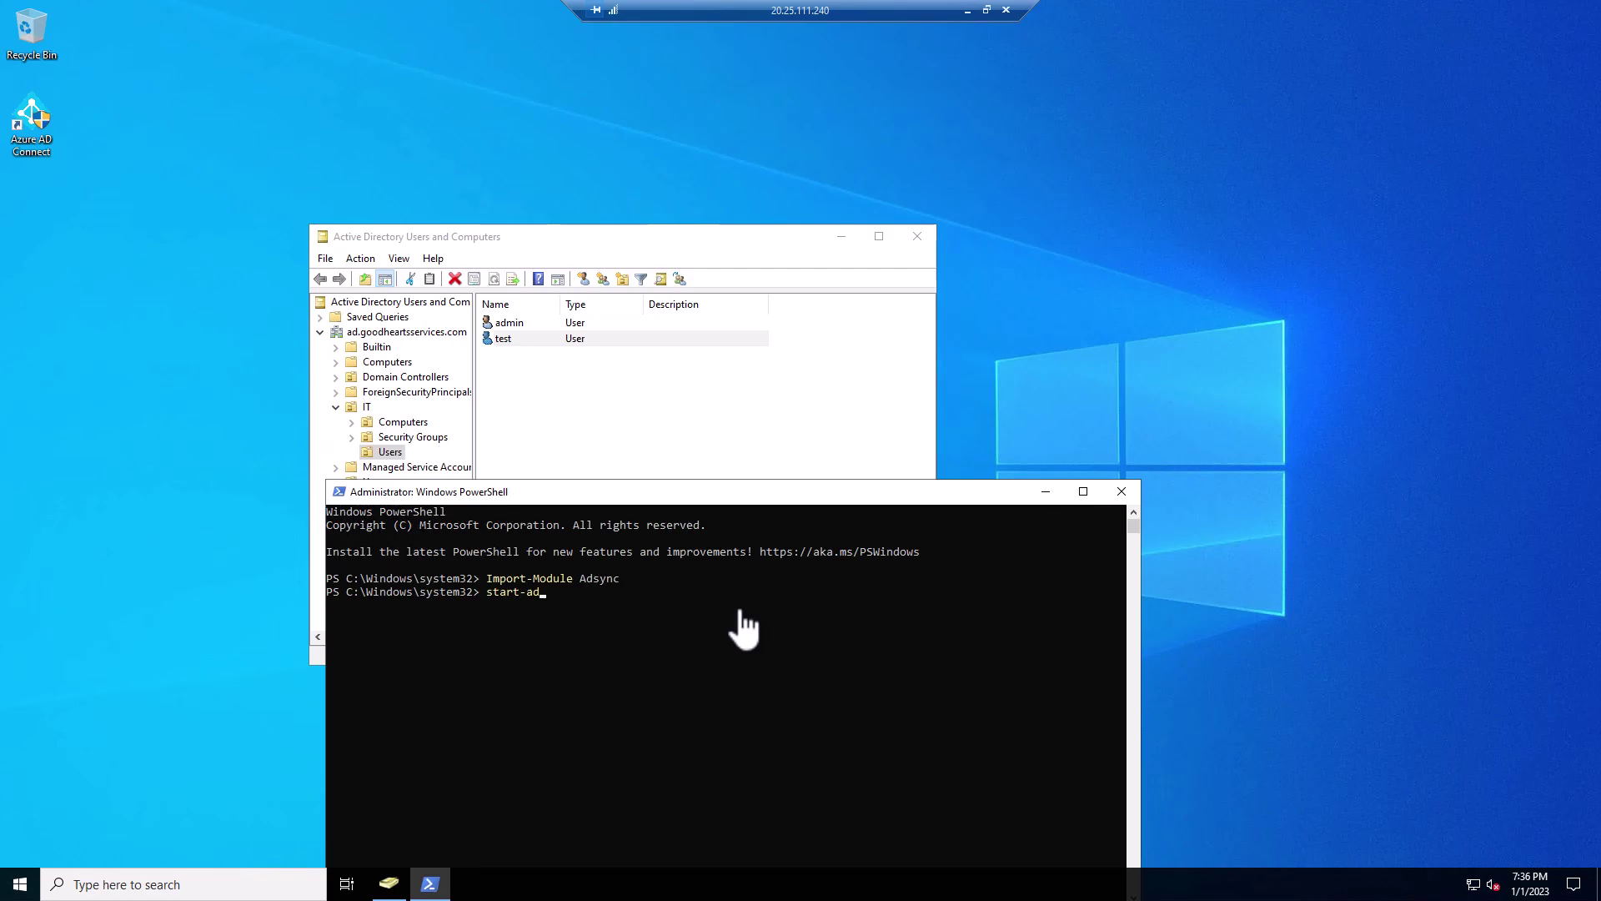
- Run Start-ADSyncSyncCycle -PolicyType Delta to trigger a delta sync, which reports Success
key(Tab)
key(BackSpace)
key(BackSpace)
key(BackSpace)
key(BackSpace)
key(BackSpace)
key(BackSpace)
key(BackSpace)
key(BackSpace)
key(BackSpace)
key(BackSpace)
key(BackSpace)
key(BackSpace)
key(BackSpace)
key(BackSpace)
key(BackSpace)
key(BackSpace)
key(BackSpace)
key(BackSpace)
key(BackSpace)
key(BackSpace)
key(BackSpace)
text(Sy)
key(Tab)
text(-)
key(Tab)
text(Delta)
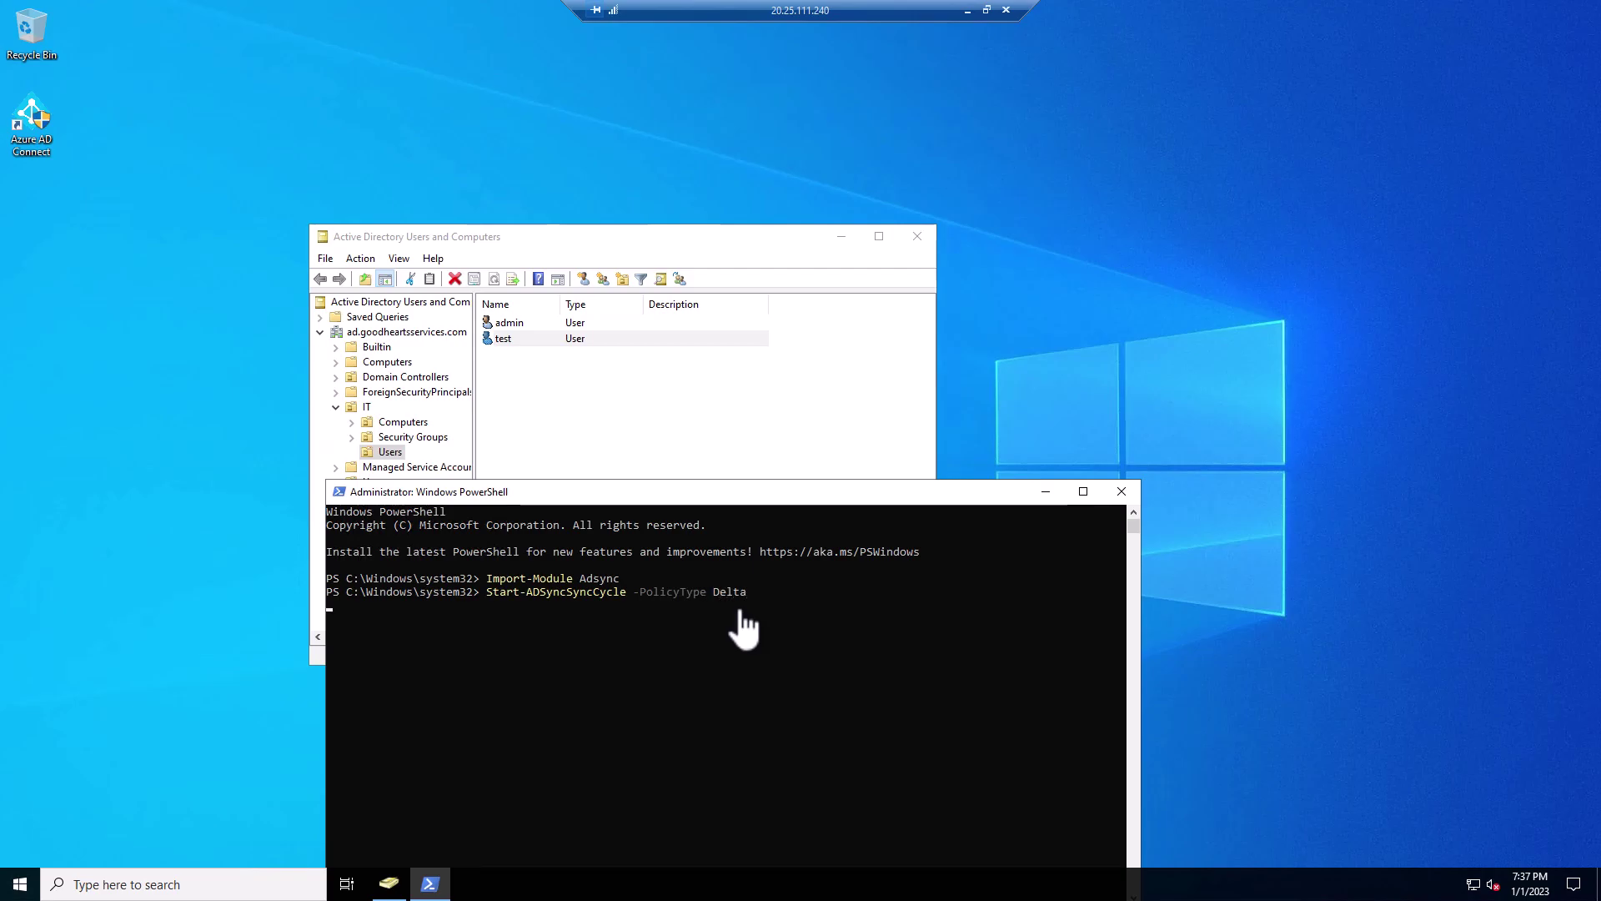
click(17, 885)
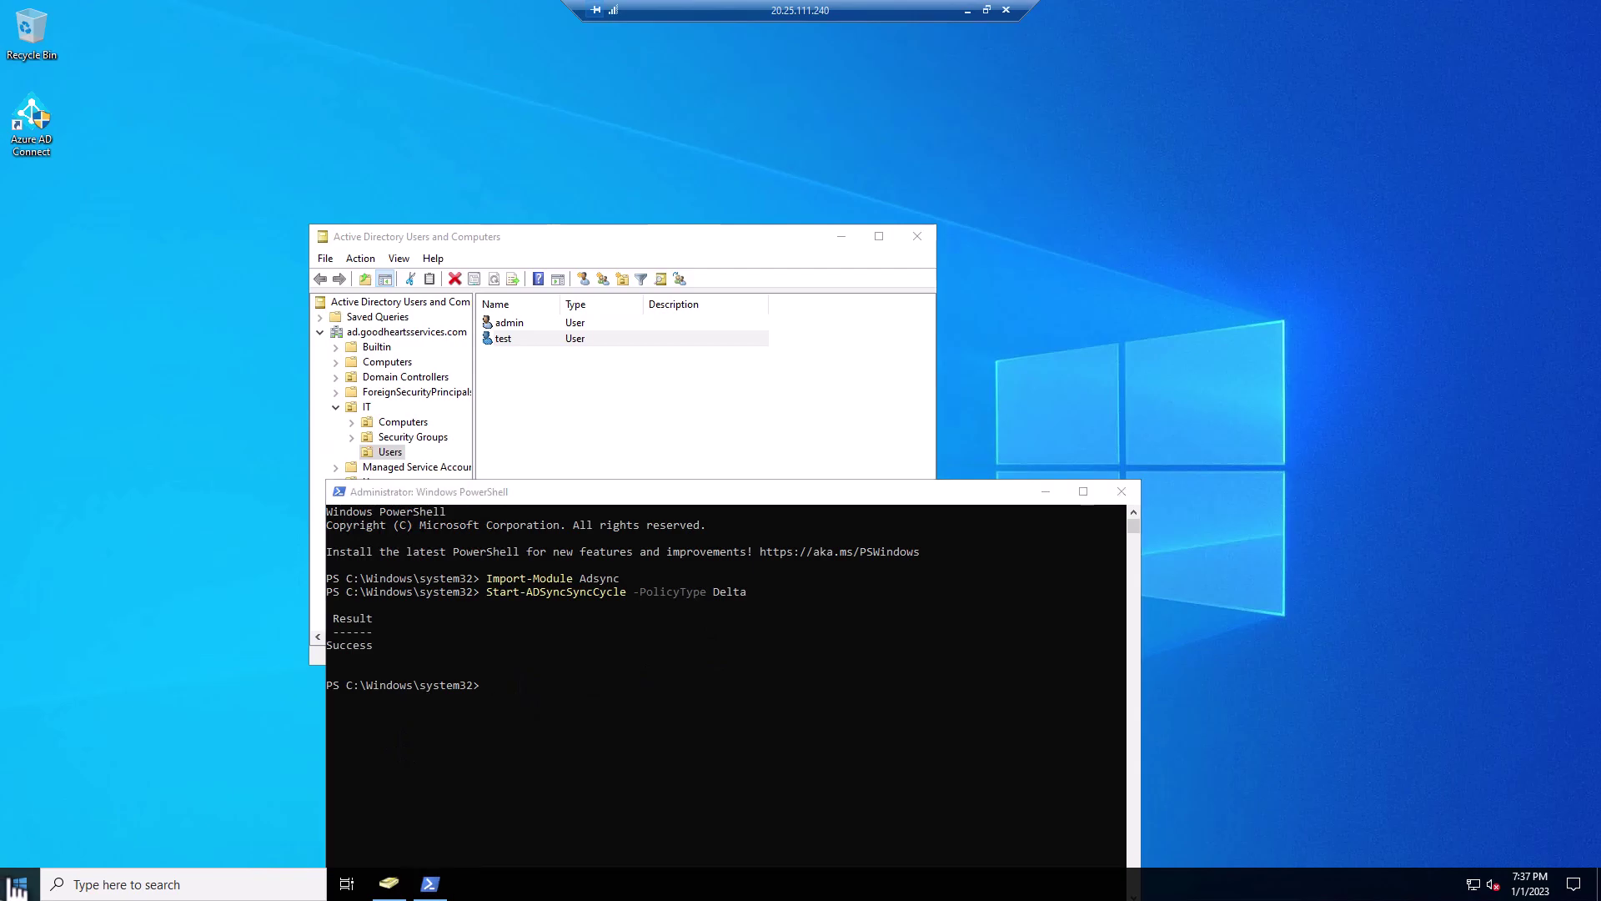
right_click(12, 880)
- Launch Synchronization Service from the Azure AD Connect group as administrator
click(250, 758)
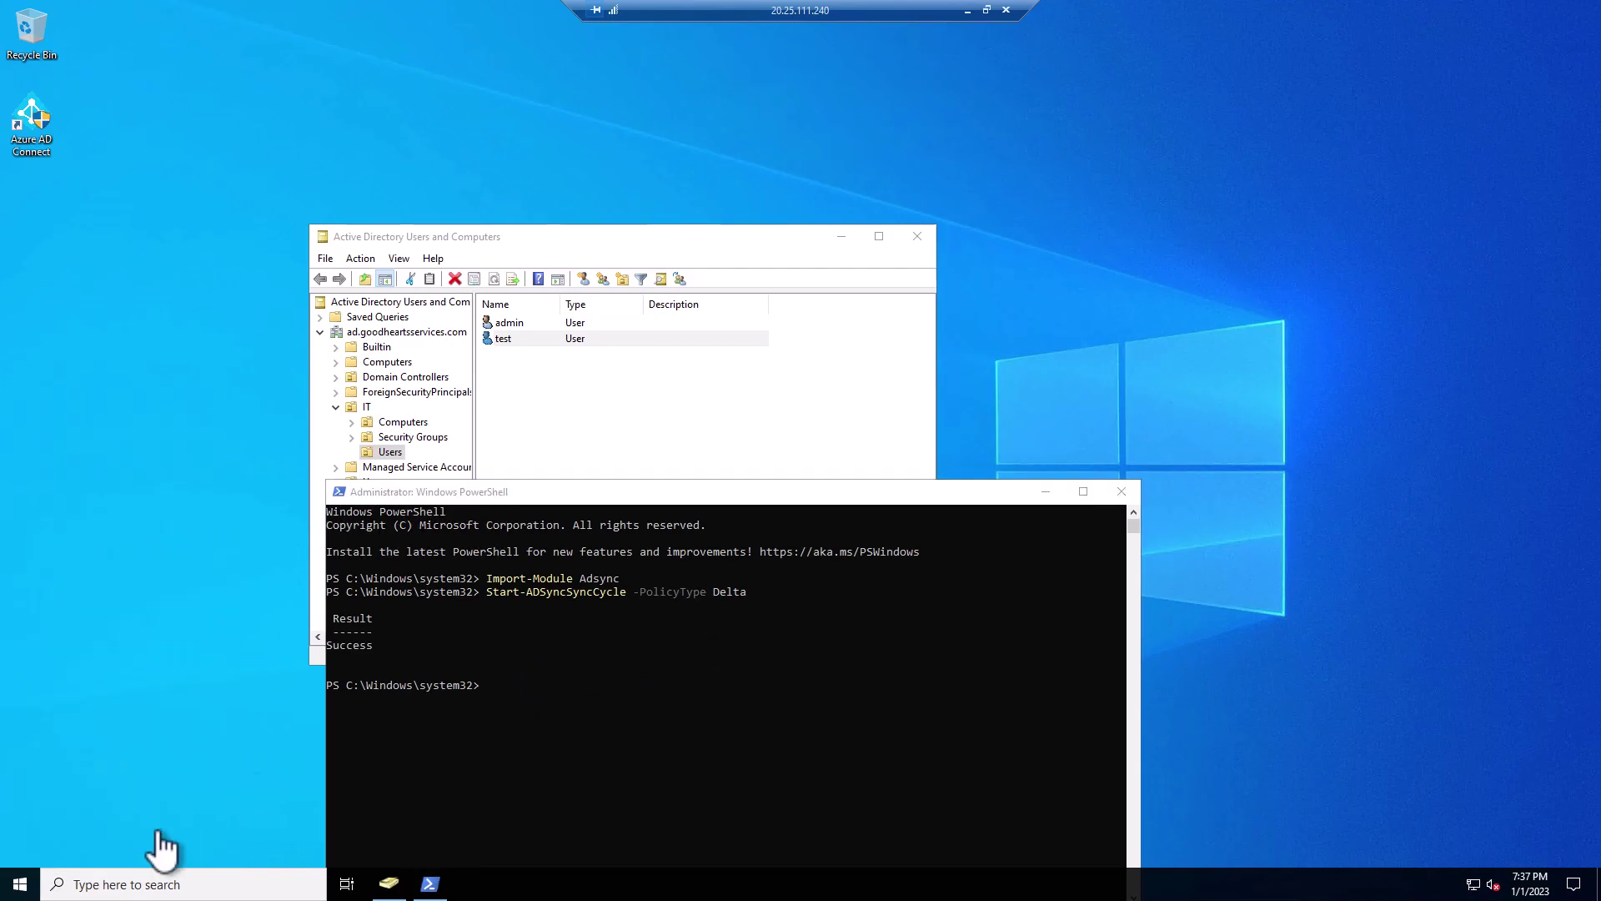
click(18, 884)
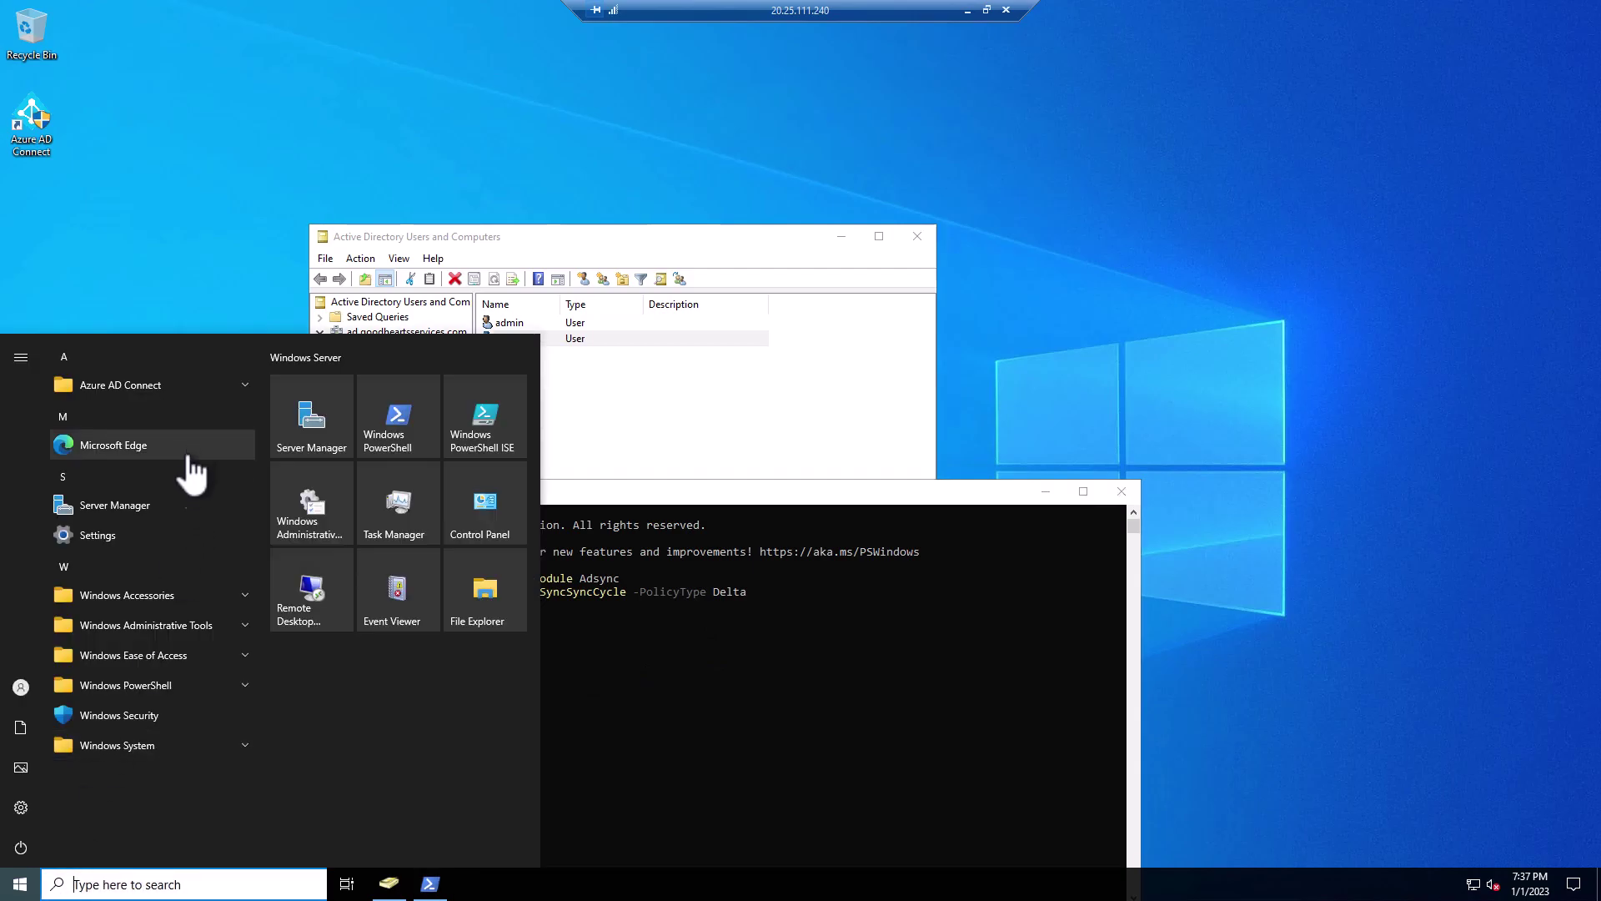
click(241, 387)
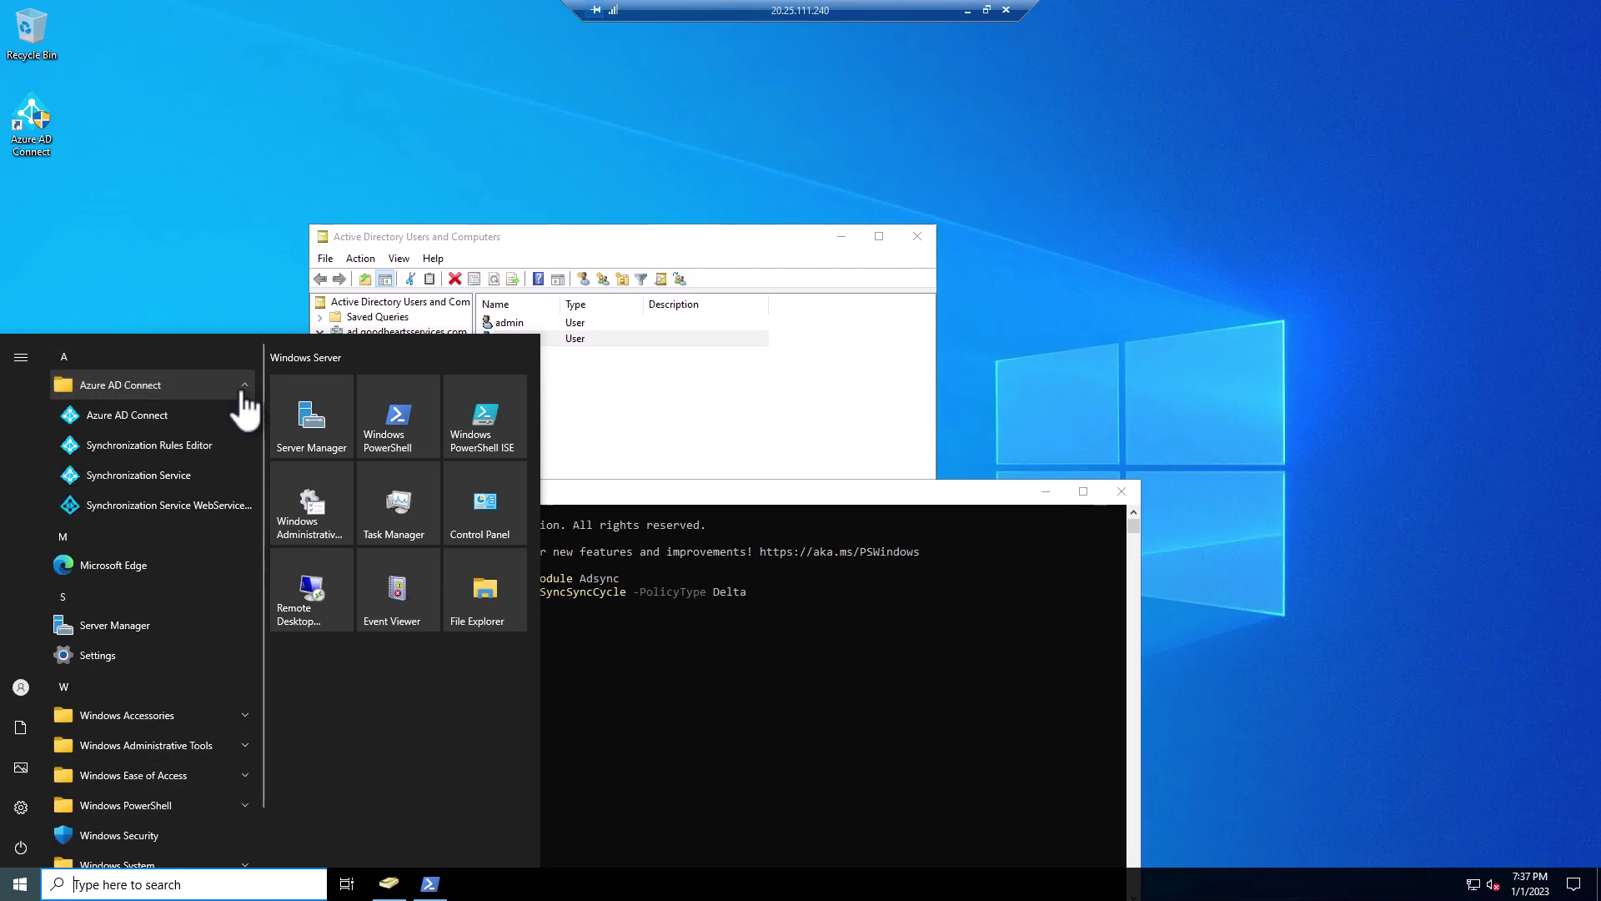
right_click(180, 477)
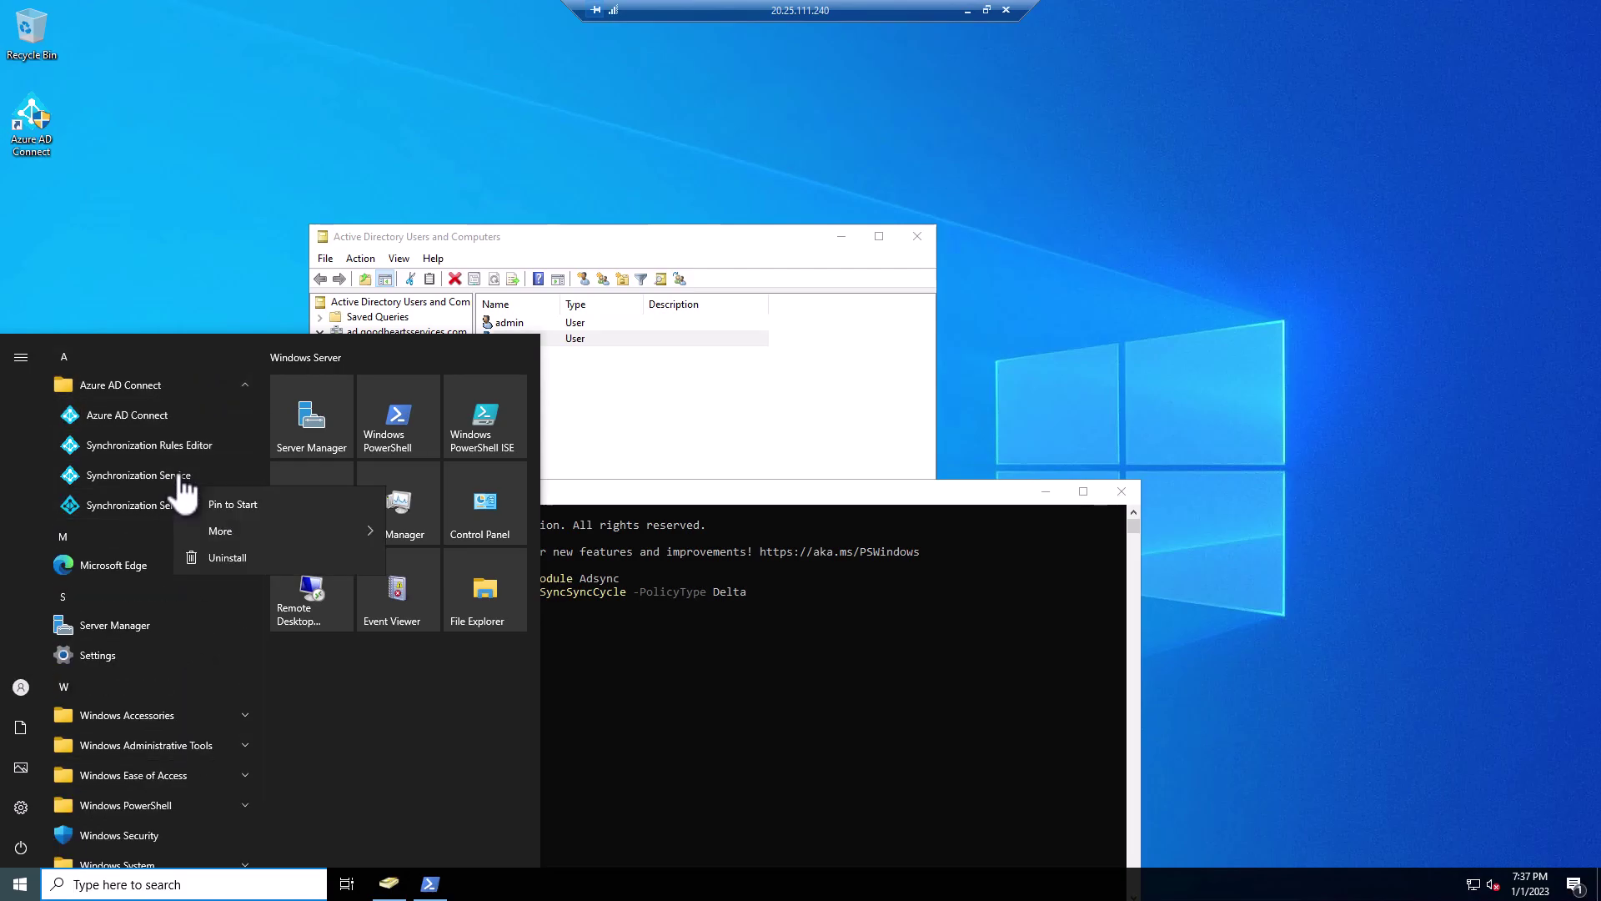
mouse_move(265, 536)
click(498, 592)
click(715, 562)
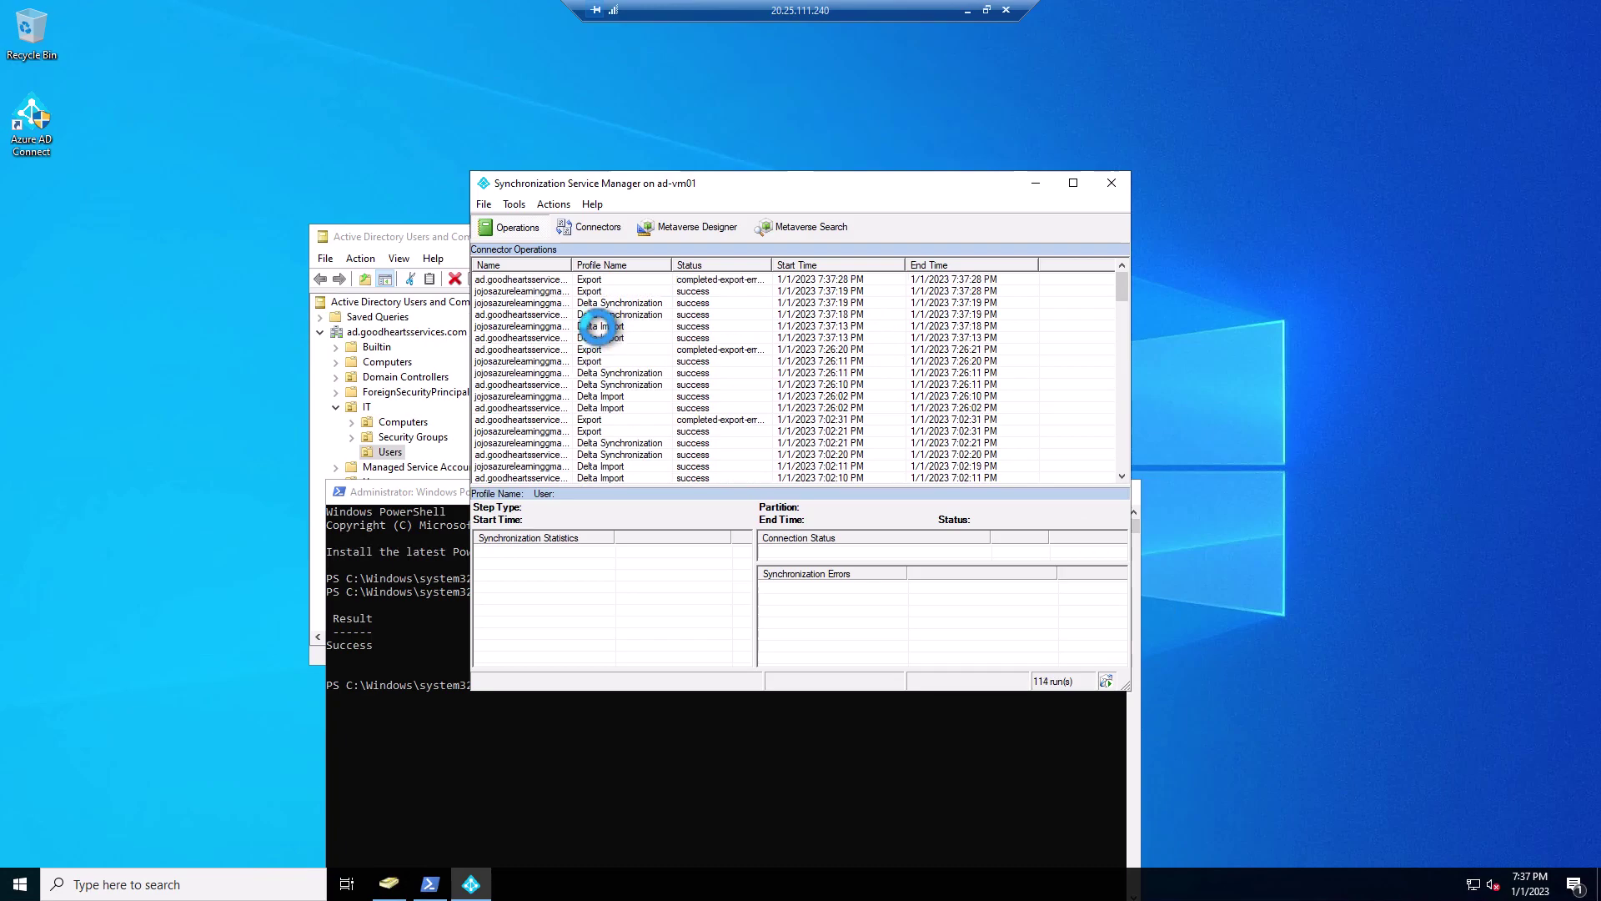
- Check the latest Delta Import run's updates for the test user's userPrincipalName change
click(605, 338)
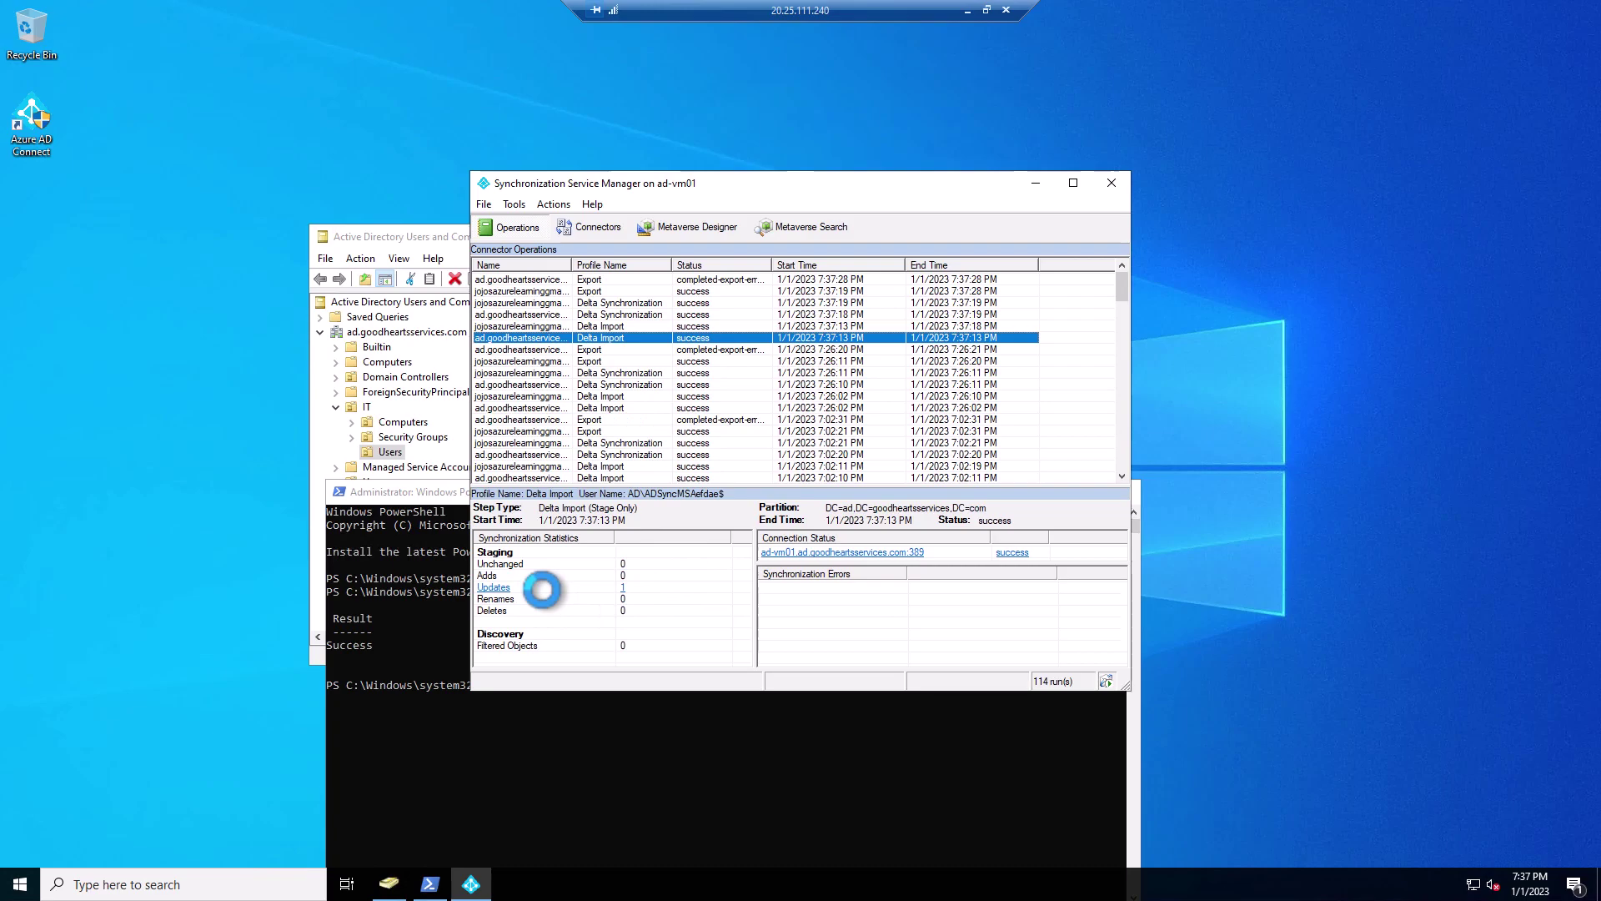
click(539, 589)
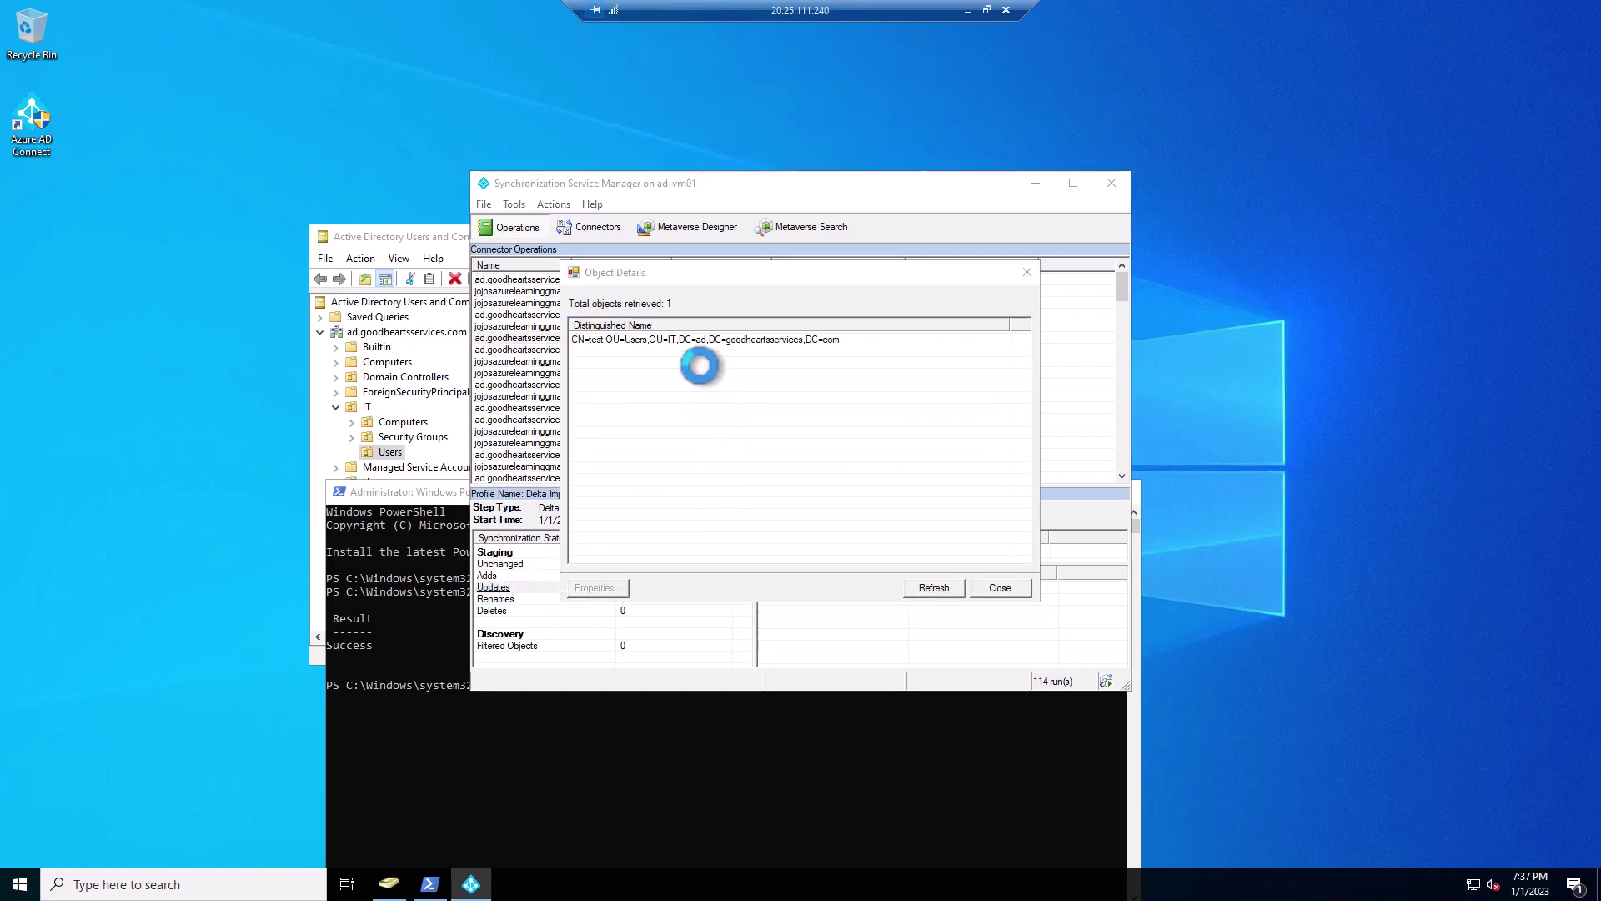
double_click(699, 340)
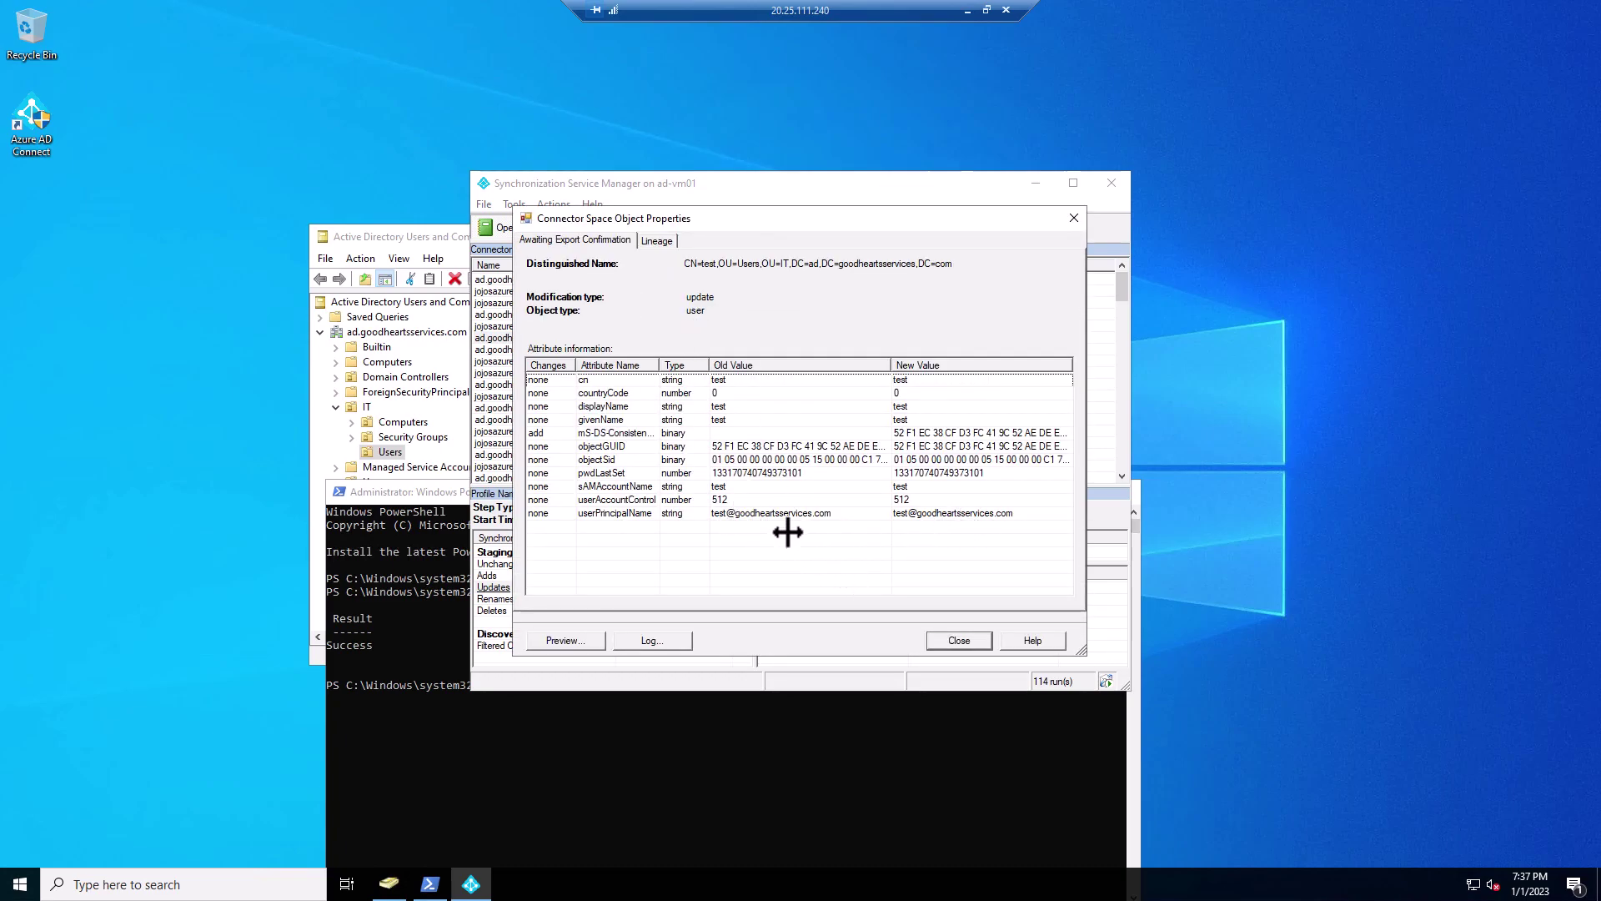
click(762, 512)
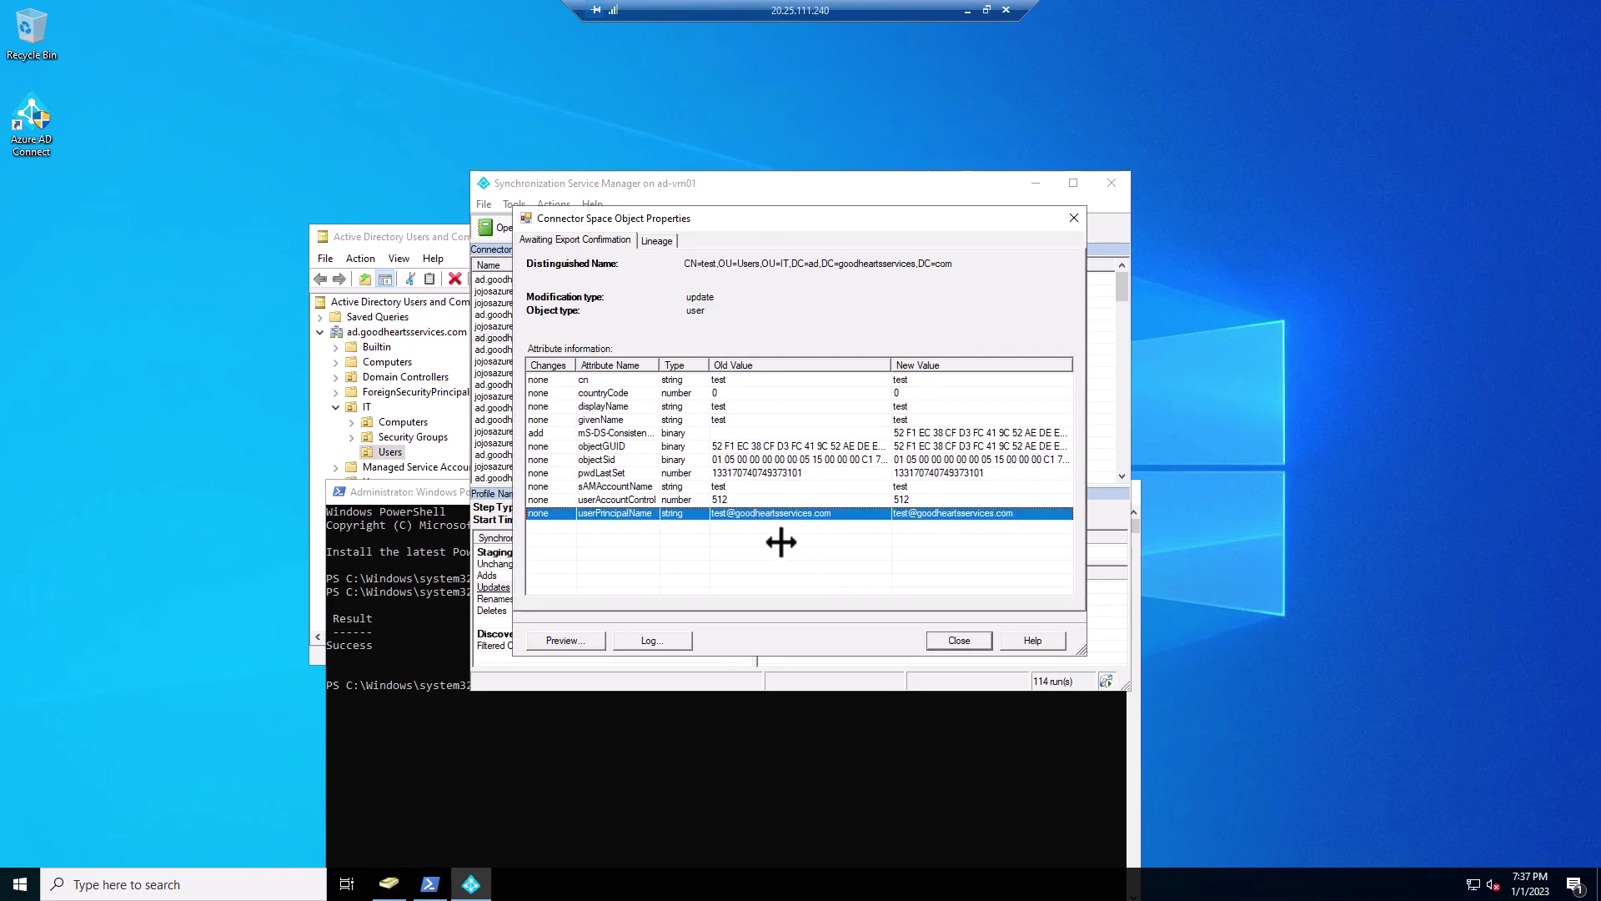
click(959, 640)
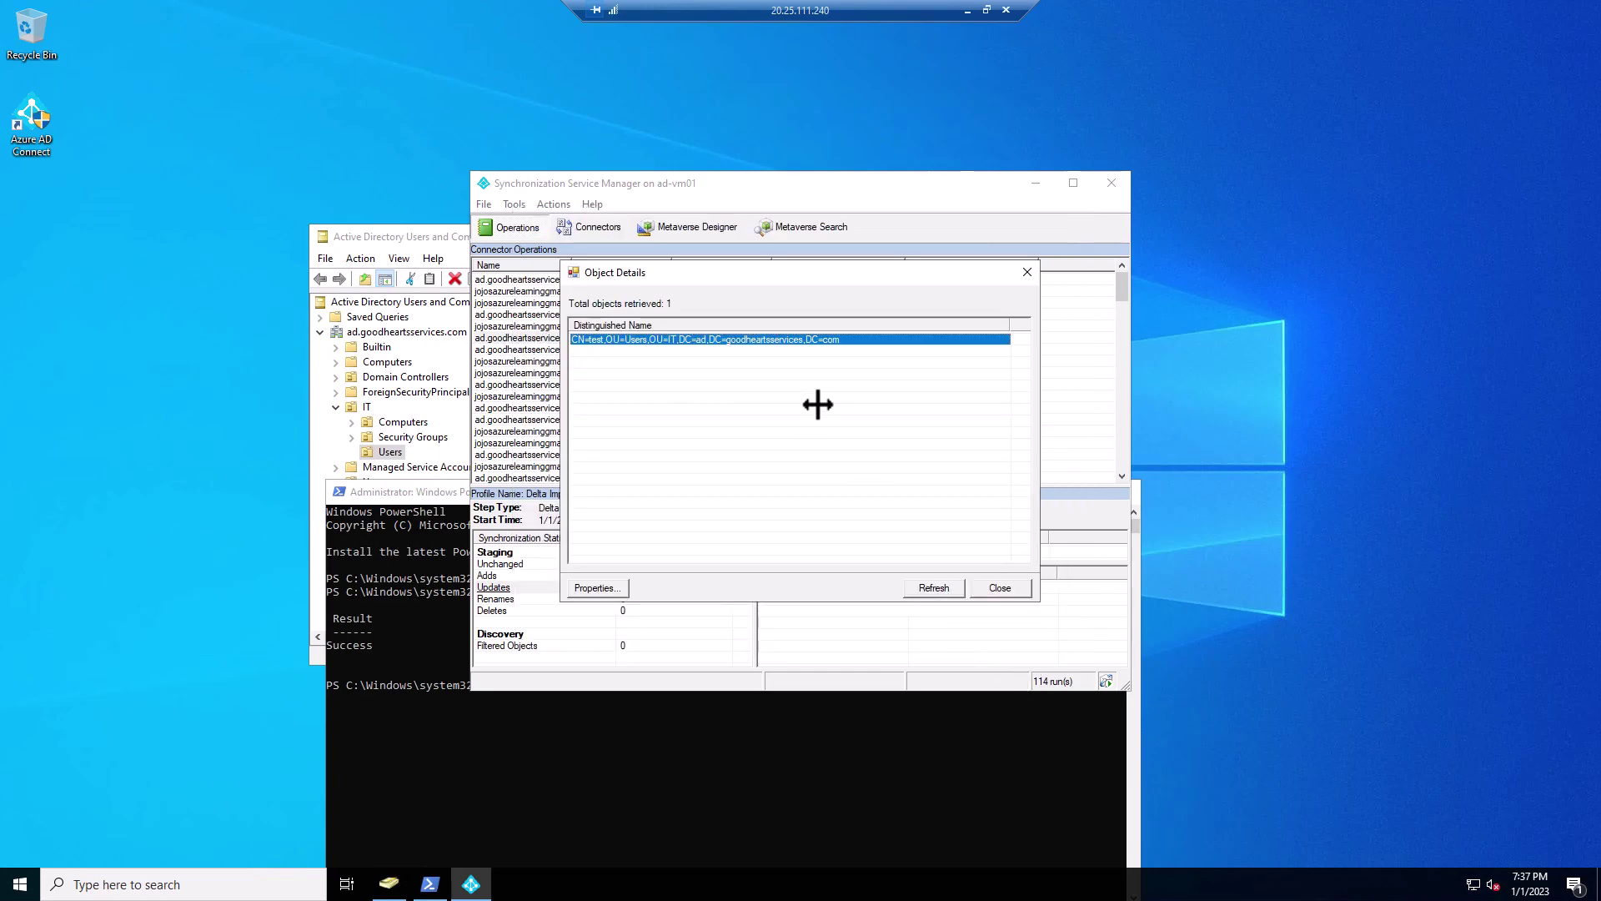
click(1000, 587)
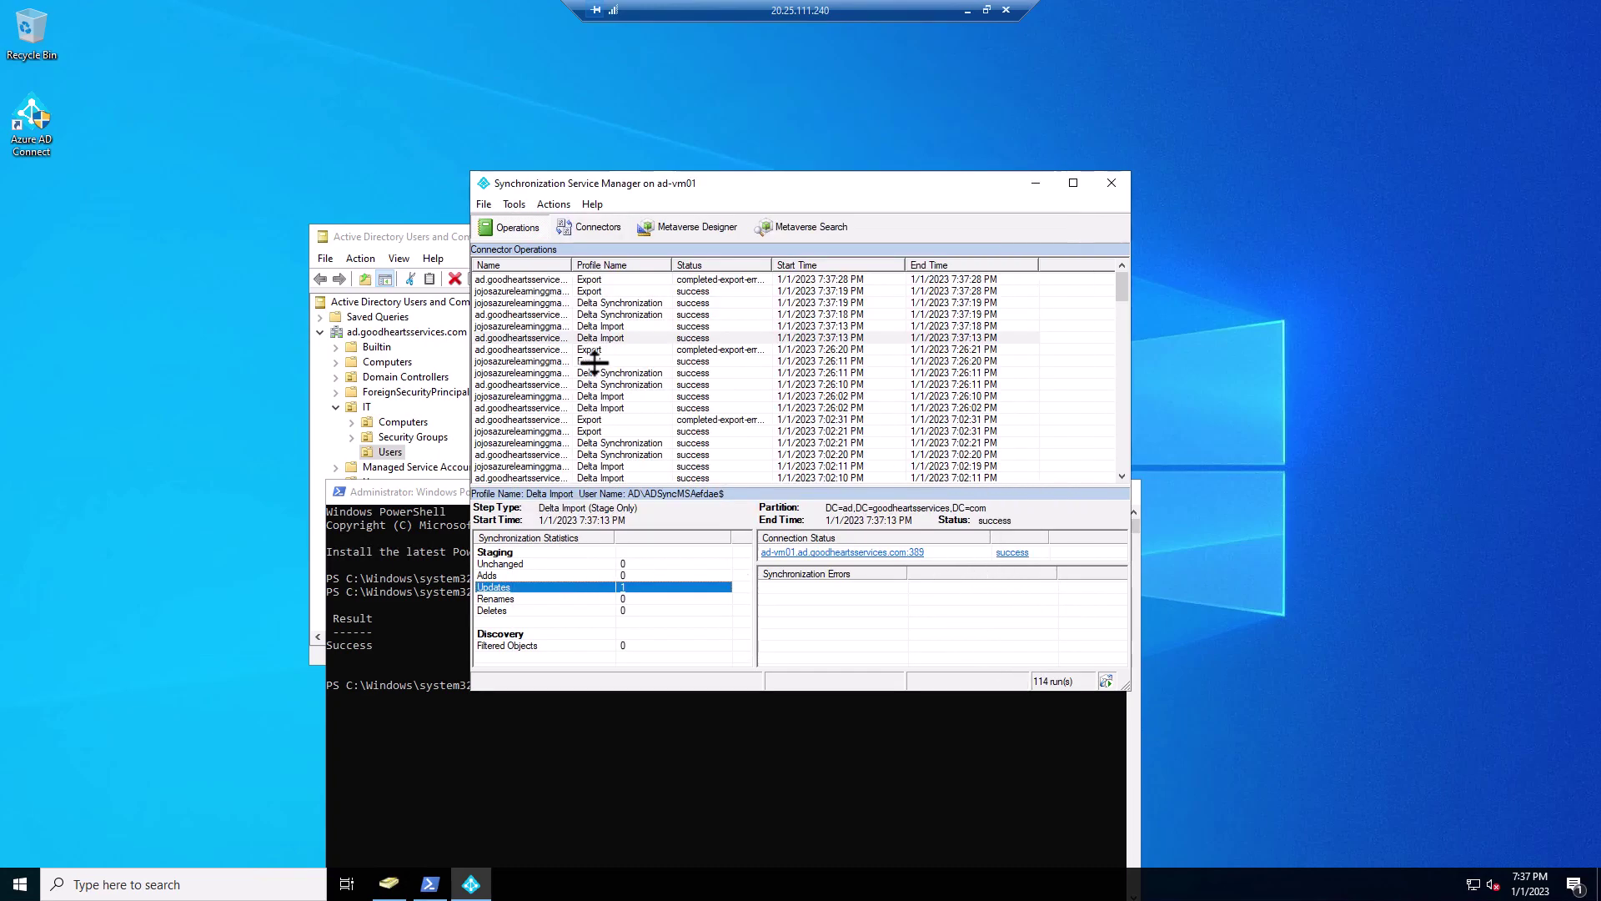
click(596, 292)
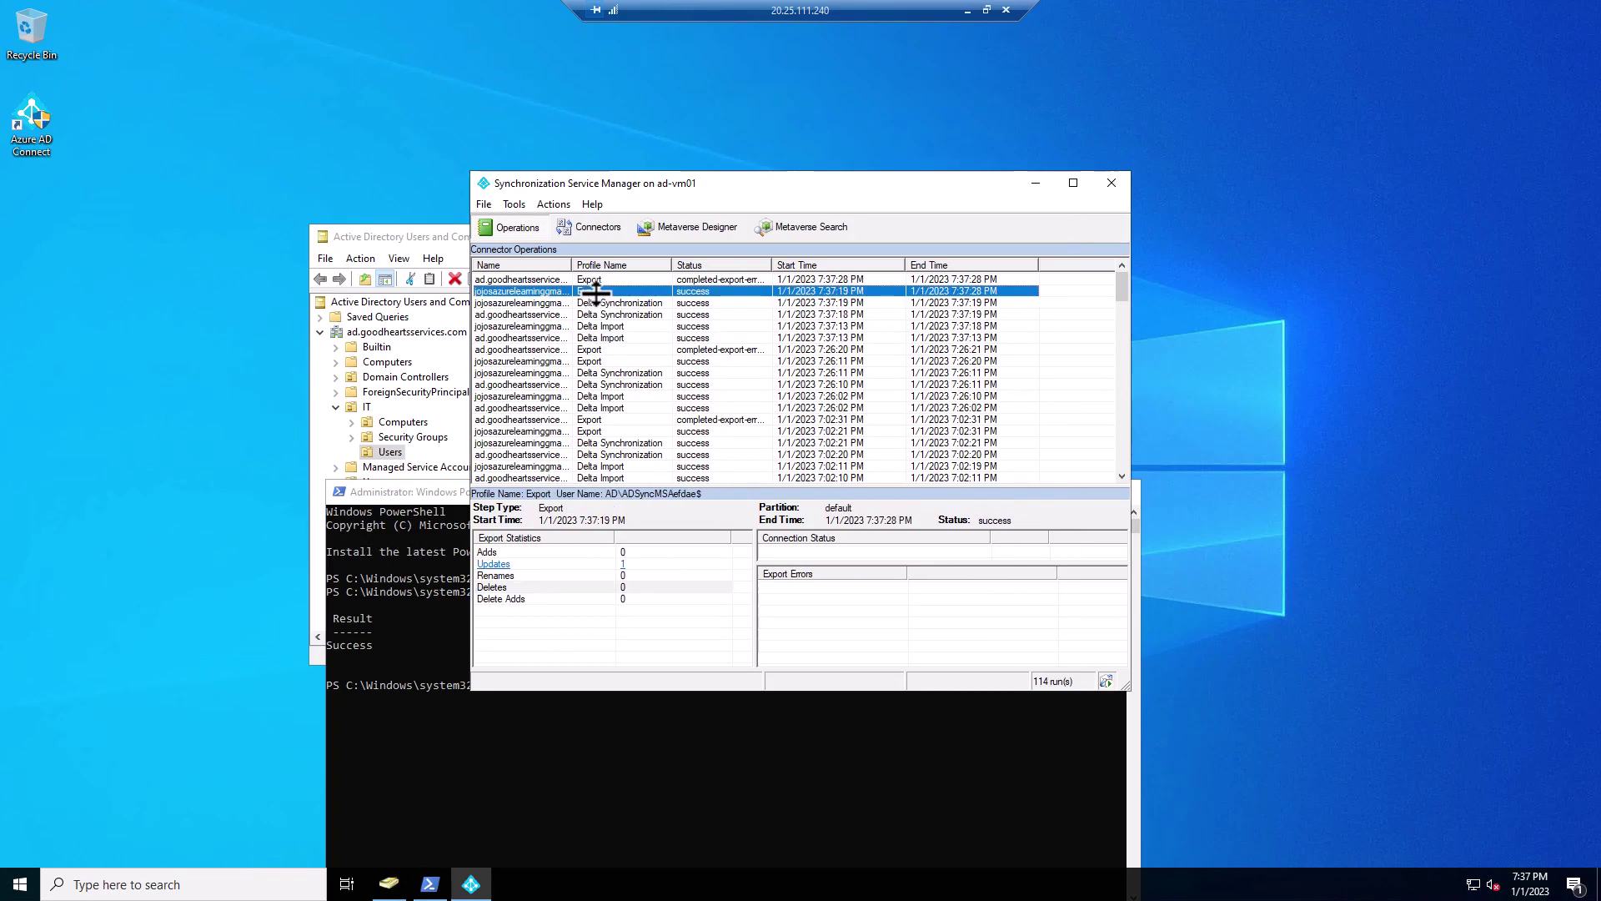
click(624, 563)
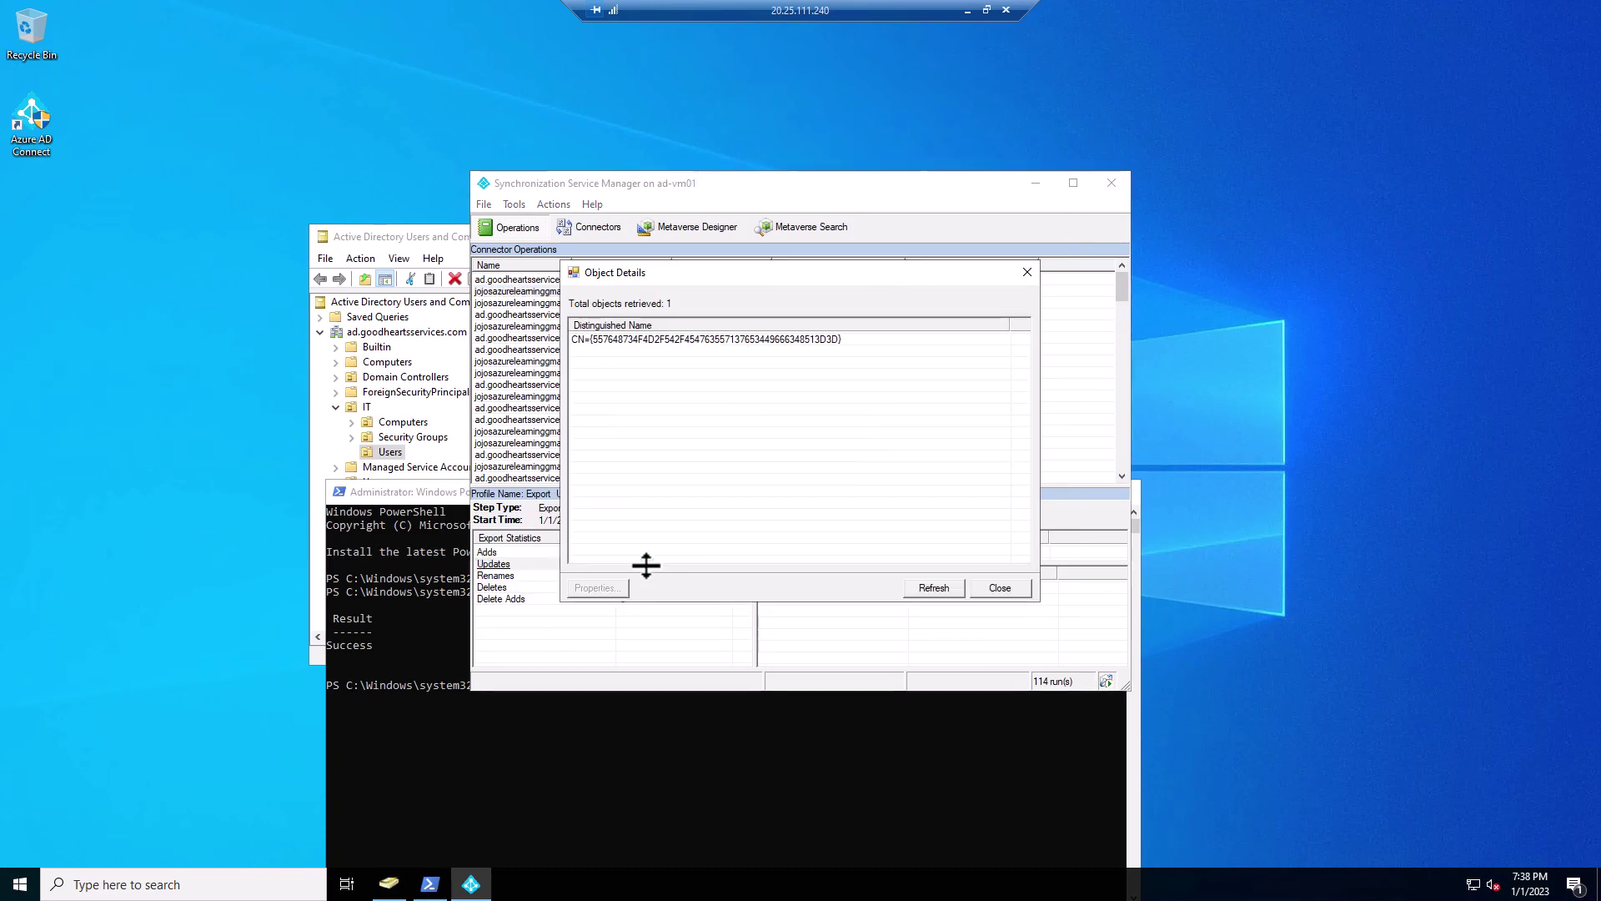
double_click(789, 340)
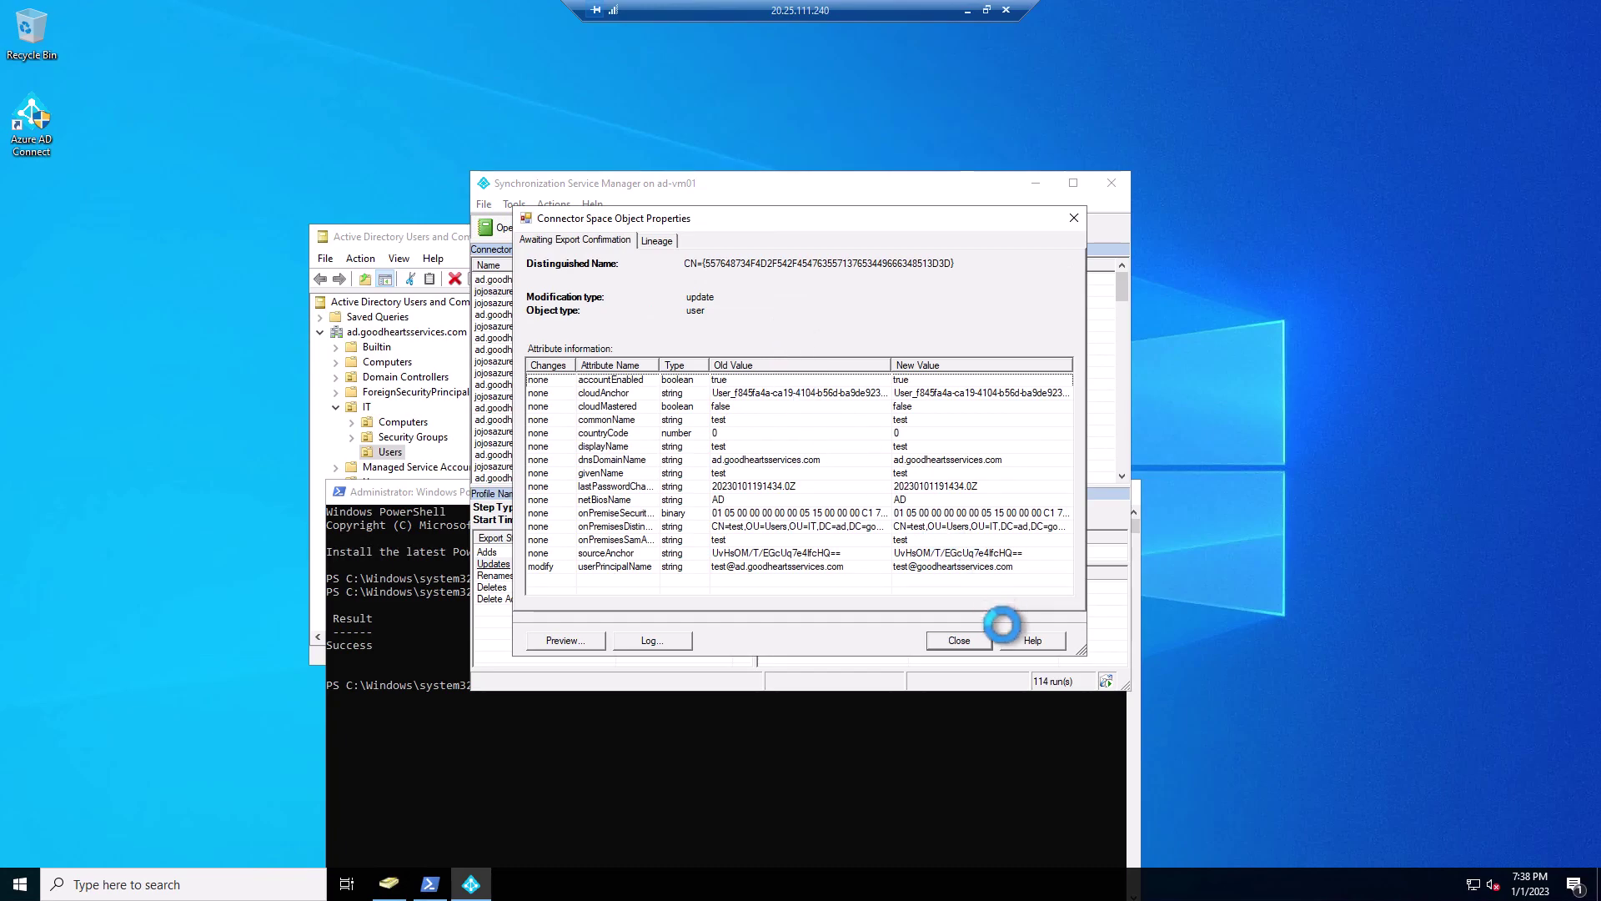
click(959, 640)
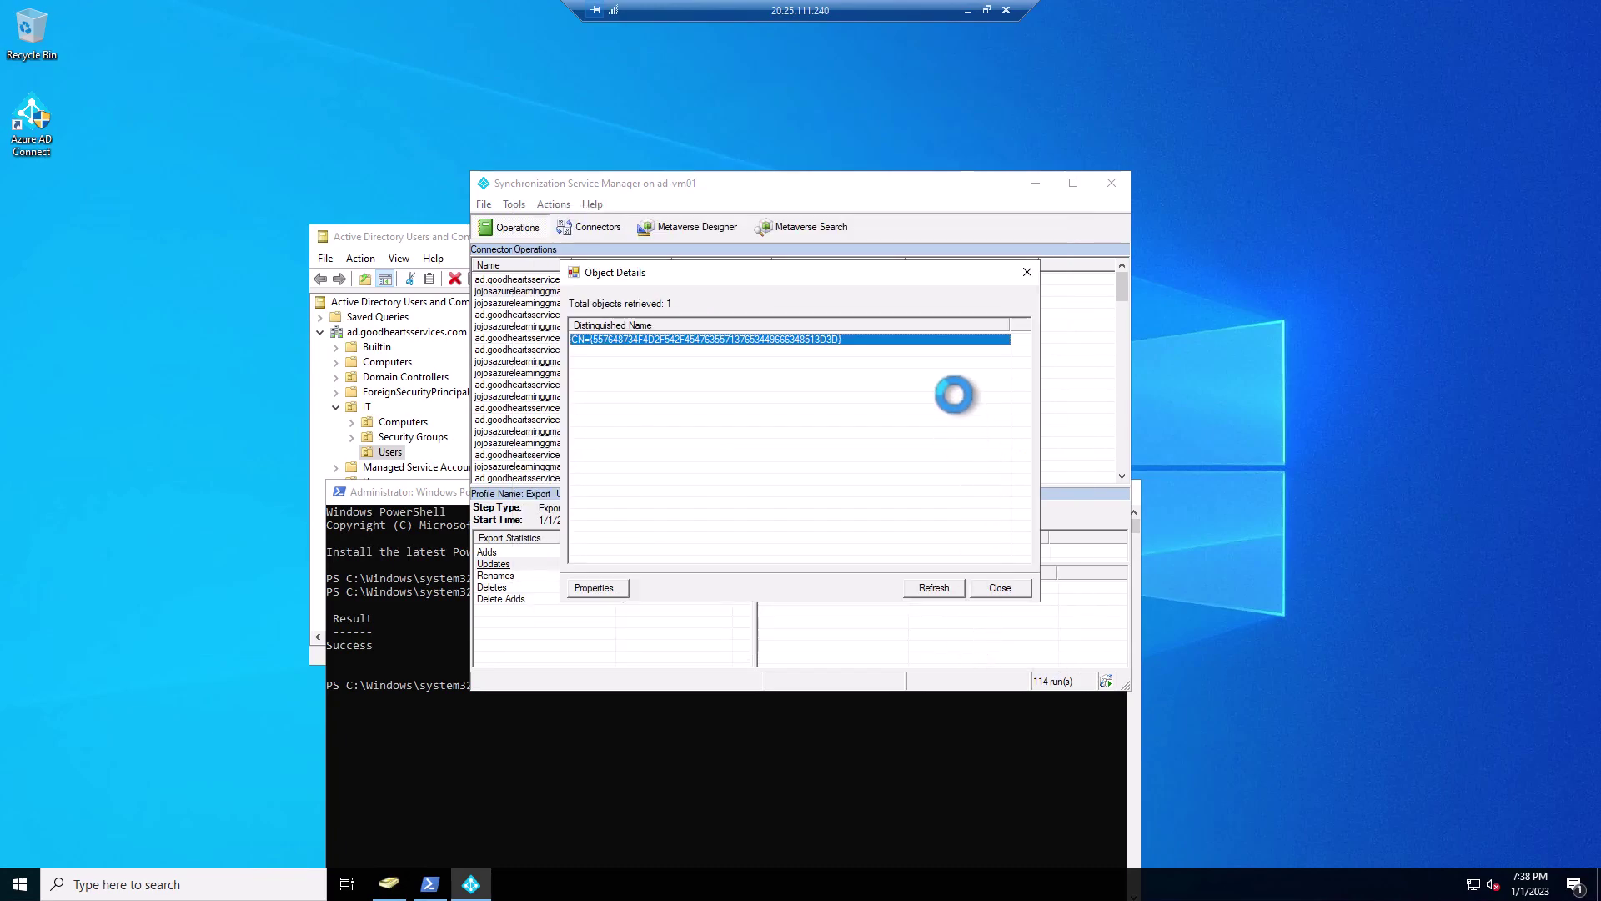
click(999, 587)
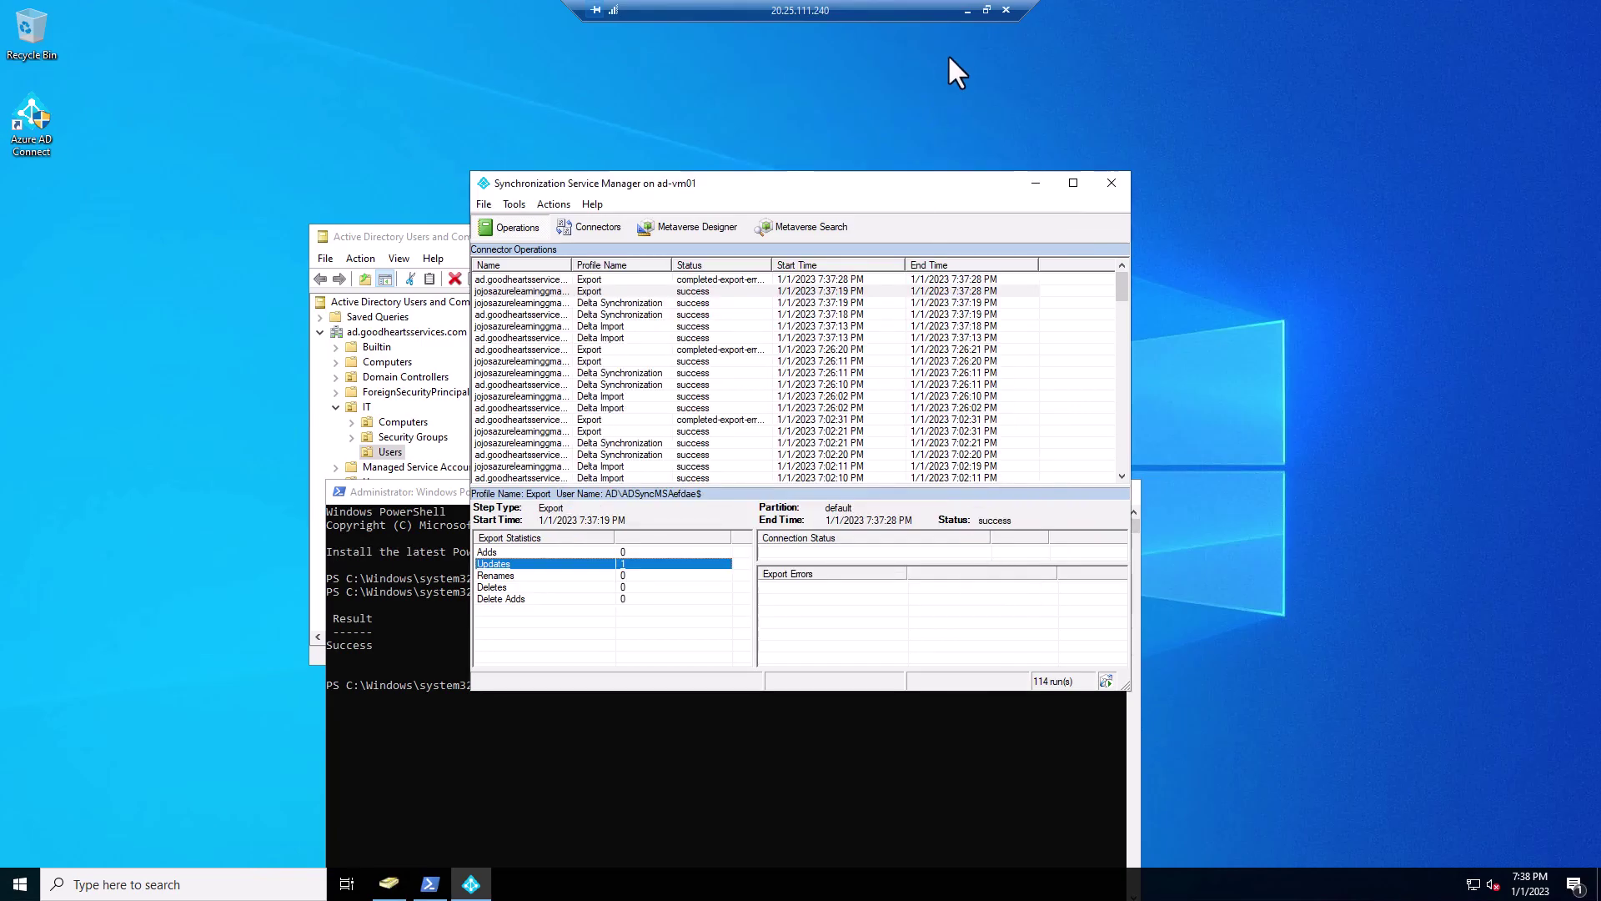
click(967, 10)
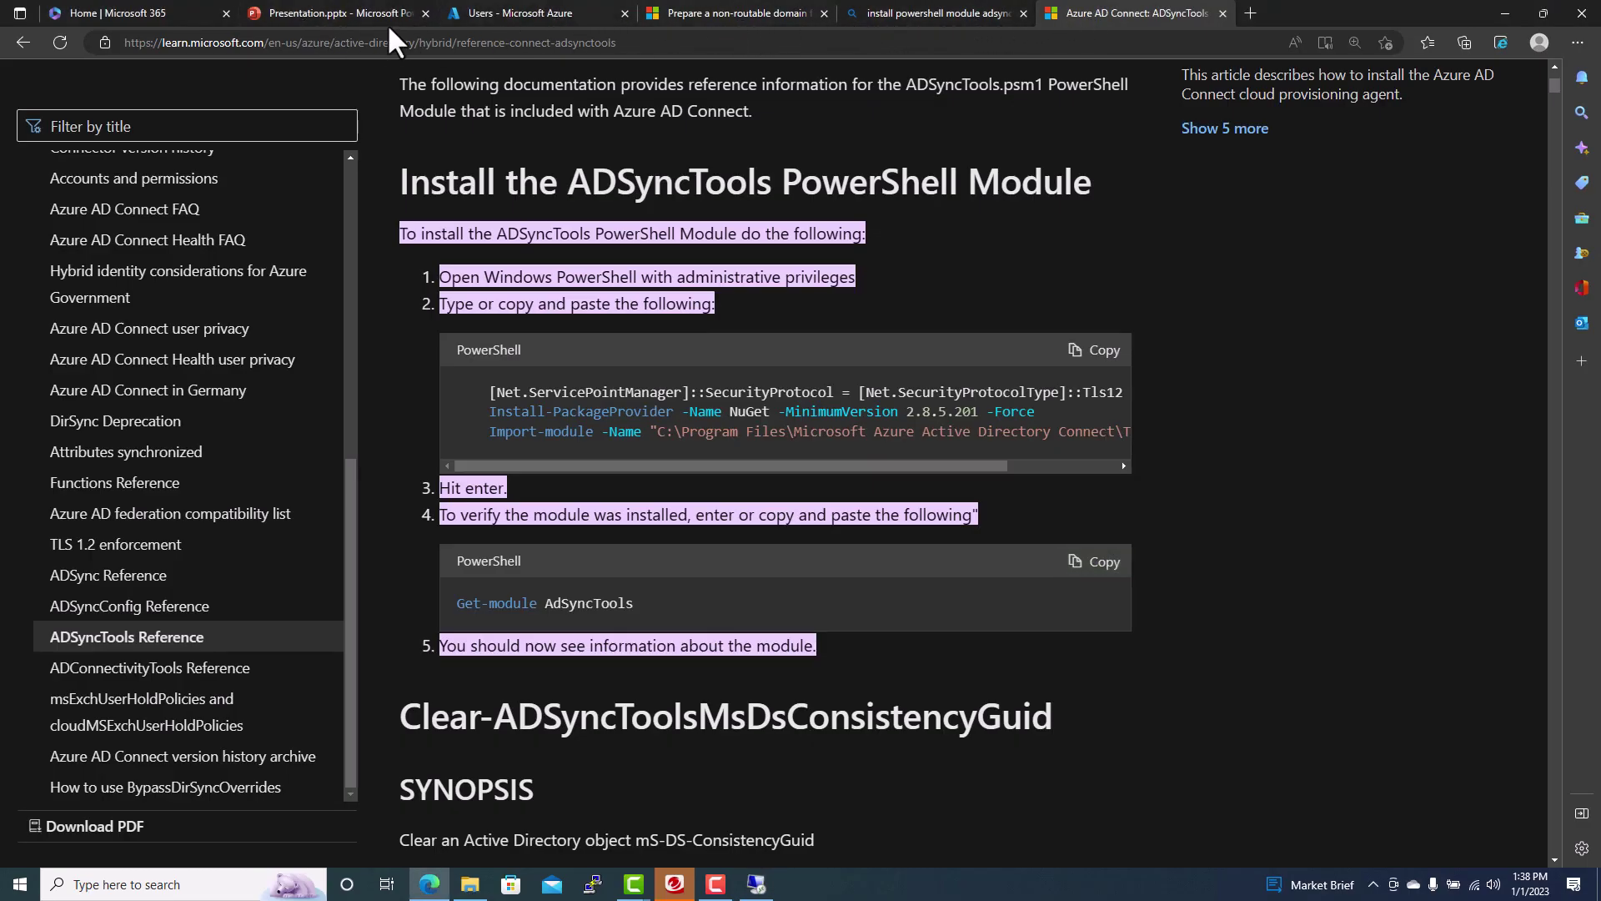
- Refresh the Azure Users list to see the new UPN, then view Azure AD Custom domain names
click(515, 15)
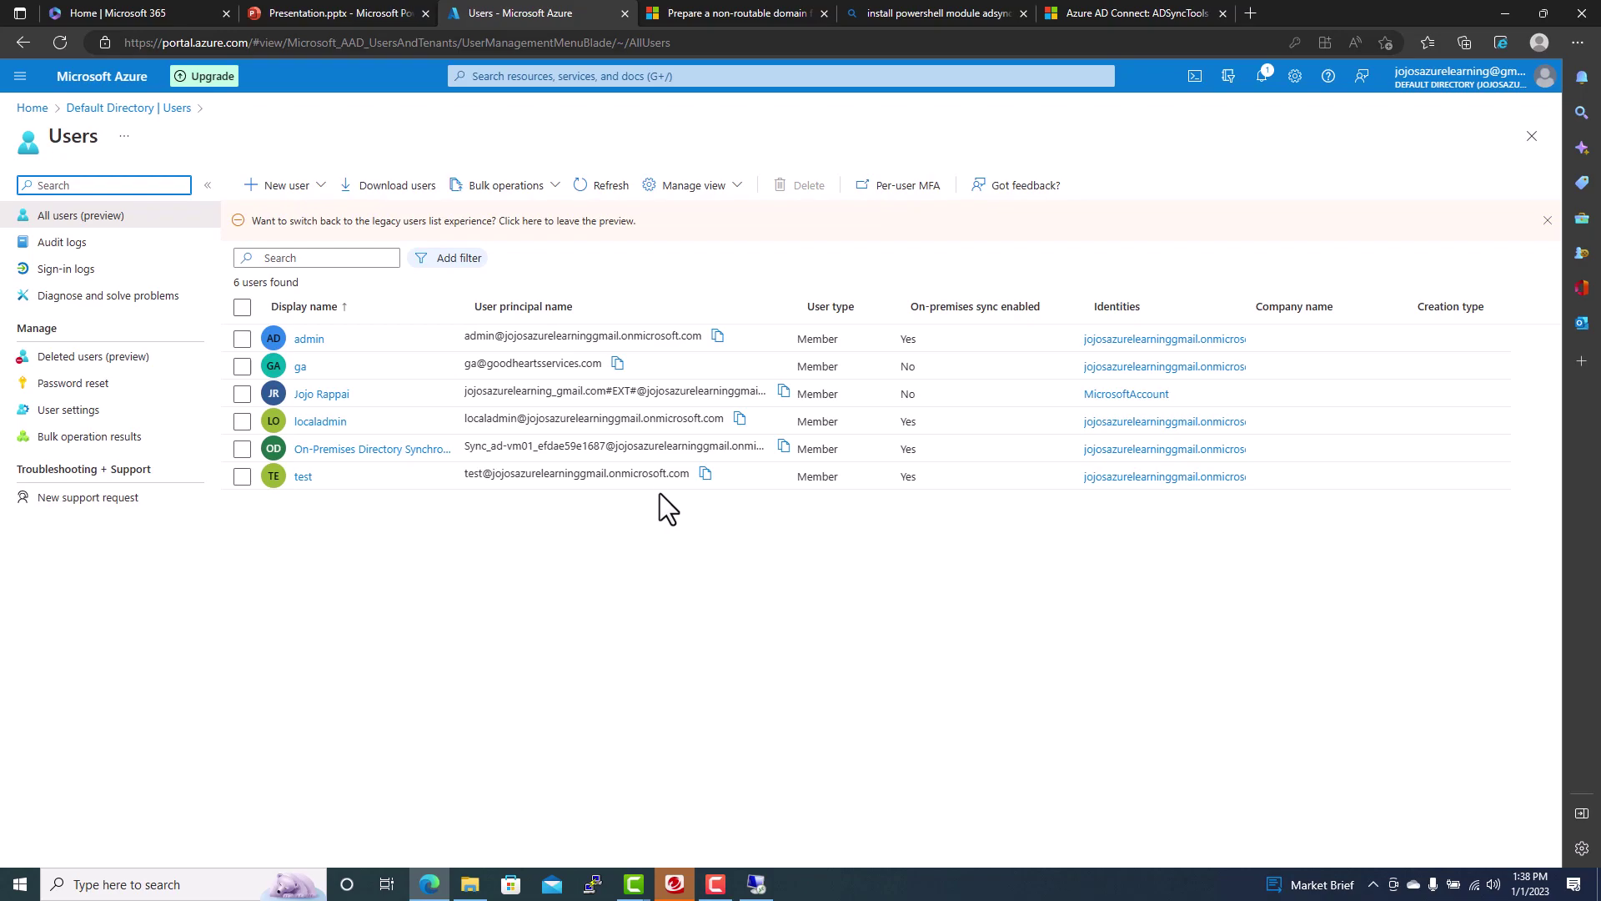
click(611, 193)
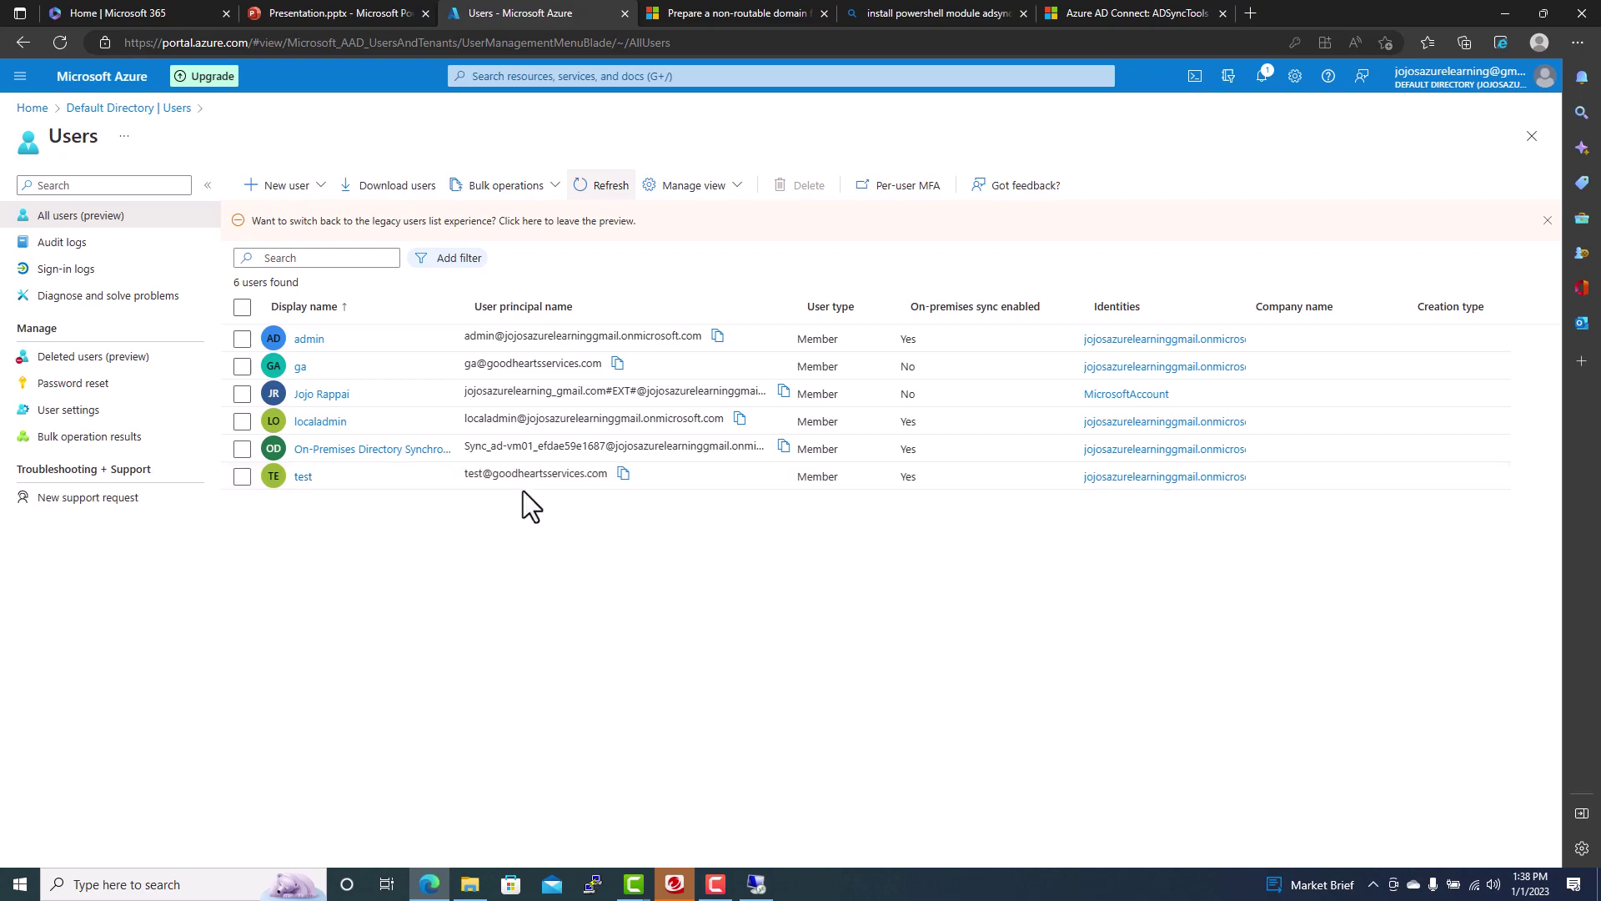
click(32, 108)
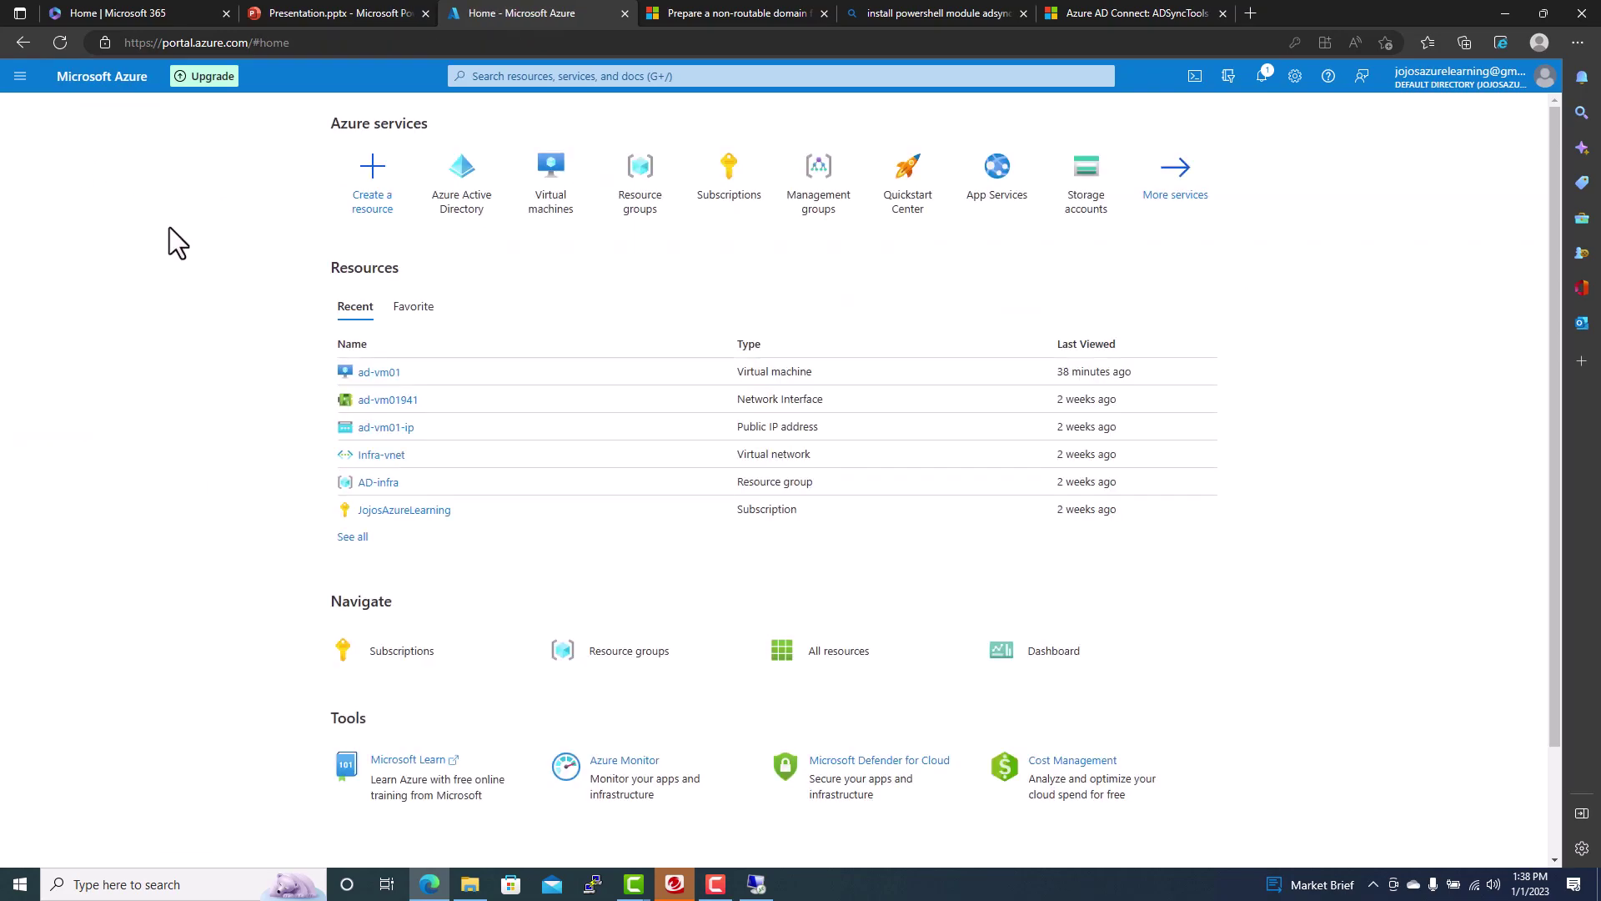
click(464, 215)
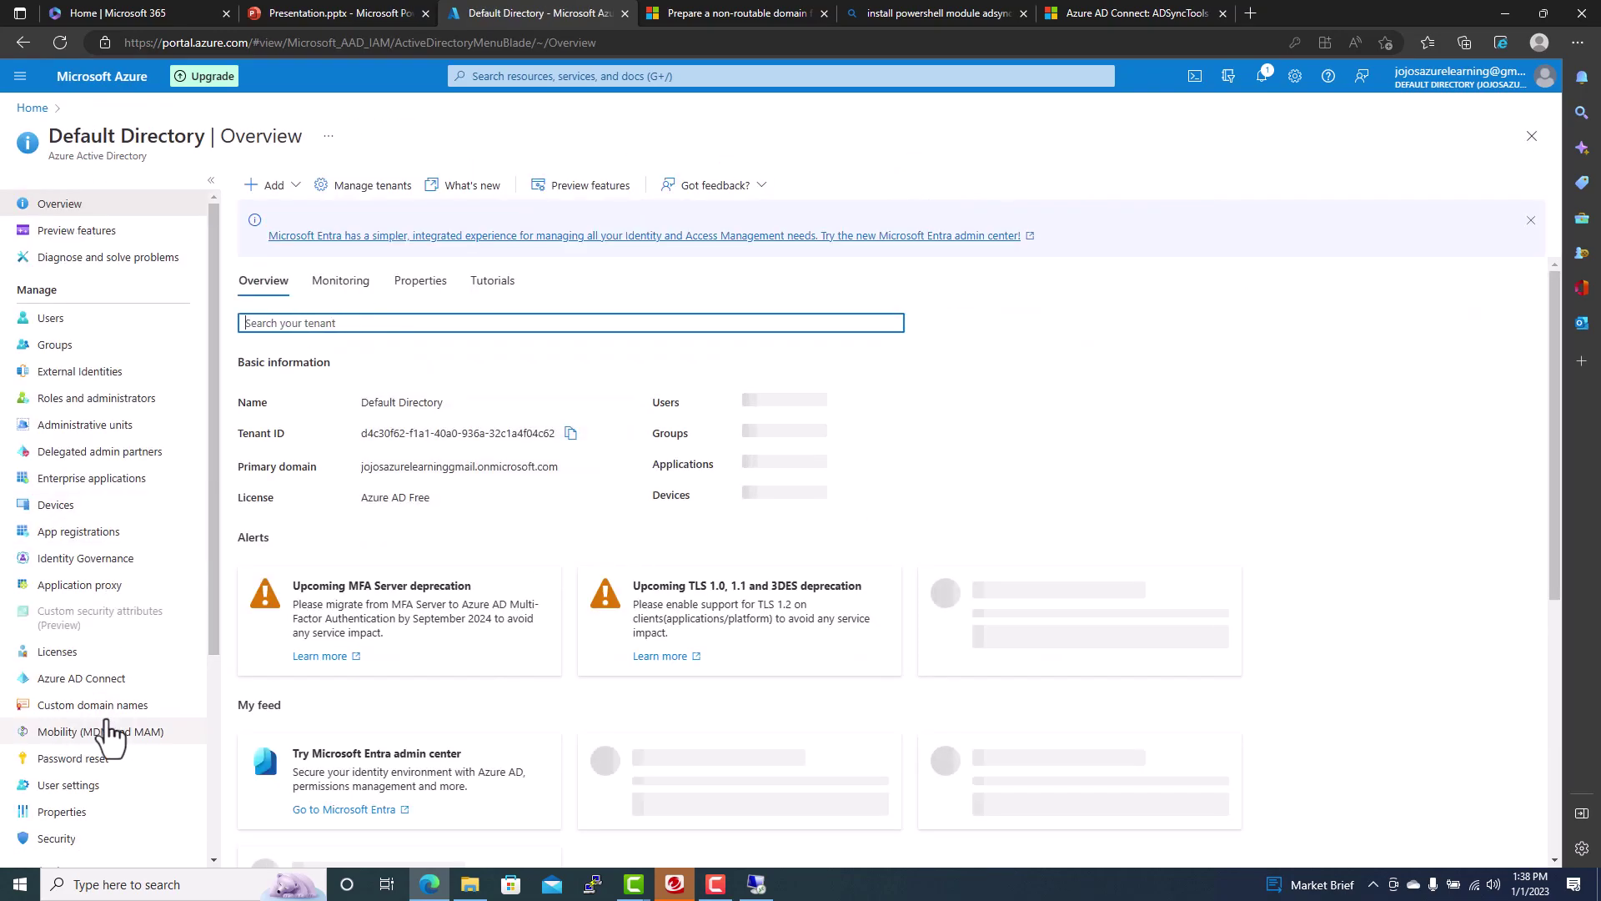
click(107, 706)
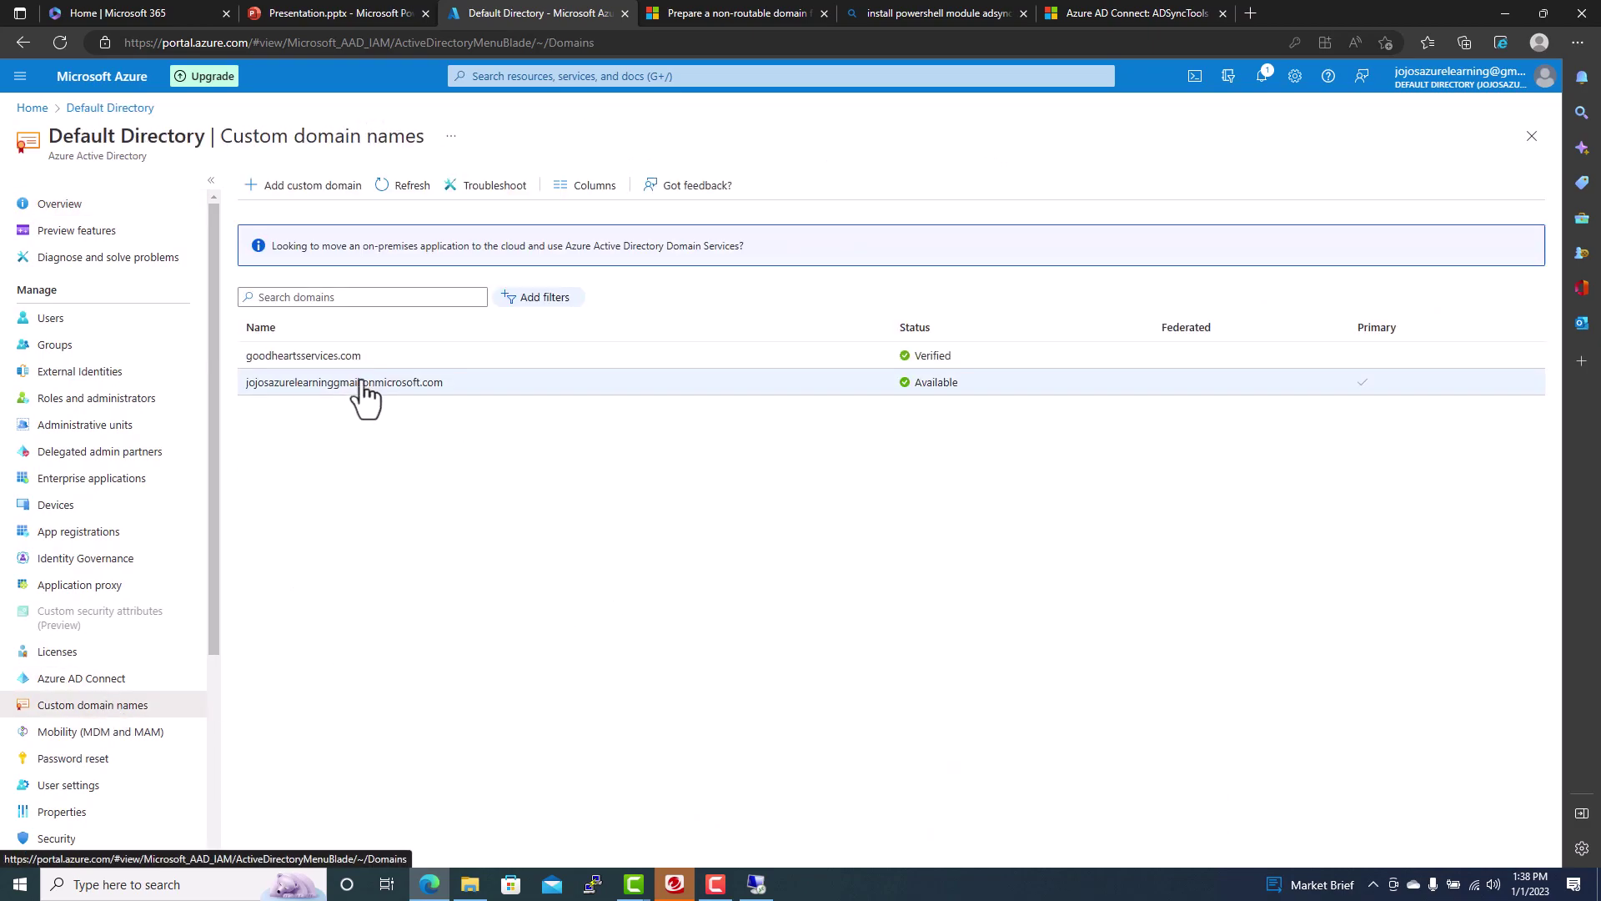